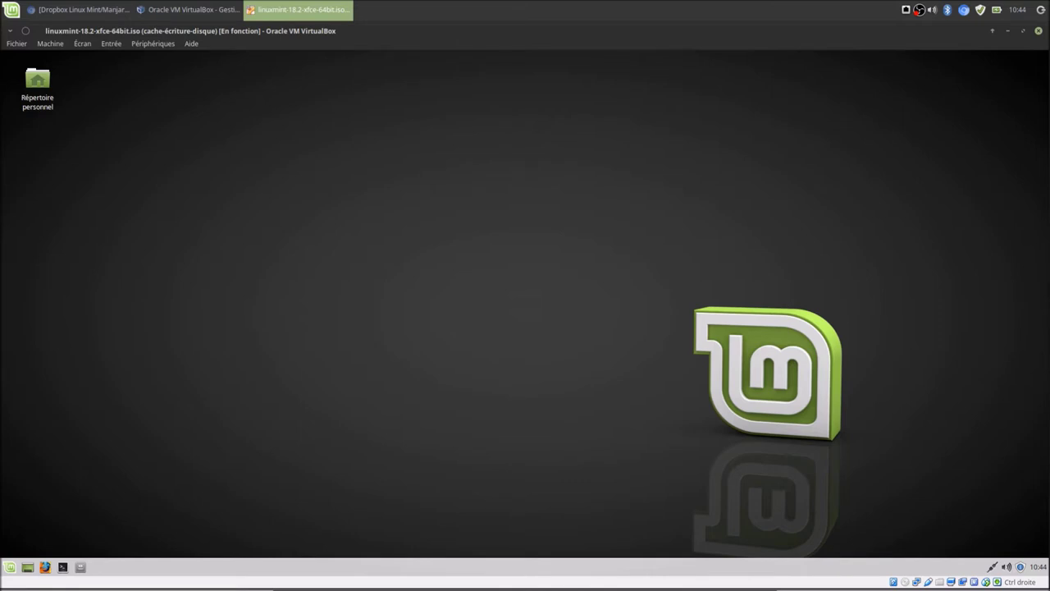
Maximize the linuxmint-18.2-xfce-64bit.iso virtual machine window and view its desktop and favourite applications.
{"action": "double_click", "coordinate": [811, 36]}
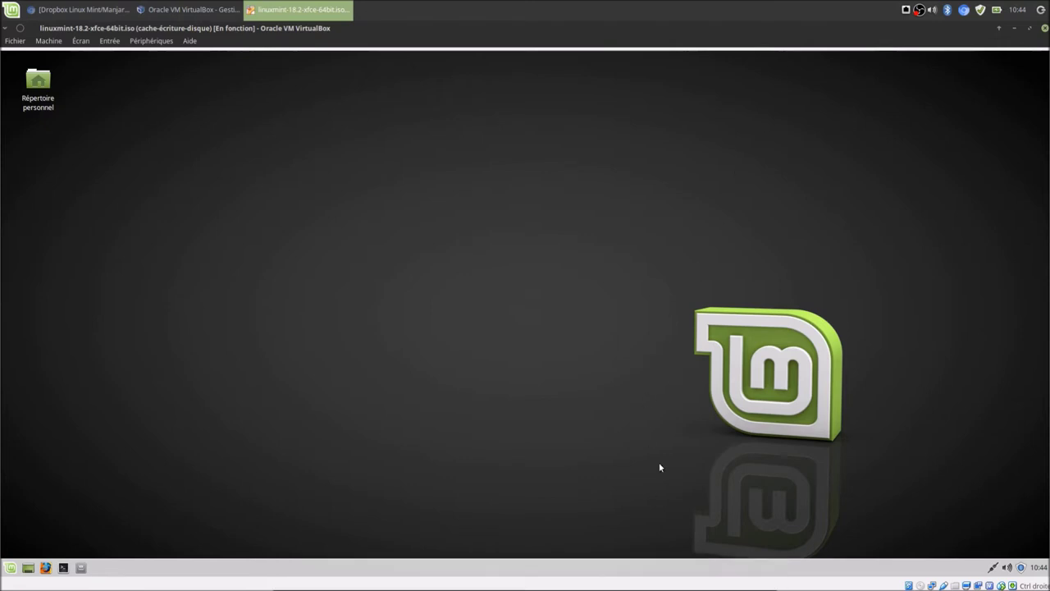
{"action": "left_click", "coordinate": [11, 567]}
{"action": "left_click", "coordinate": [241, 488]}
{"action": "double_click", "coordinate": [954, 30]}
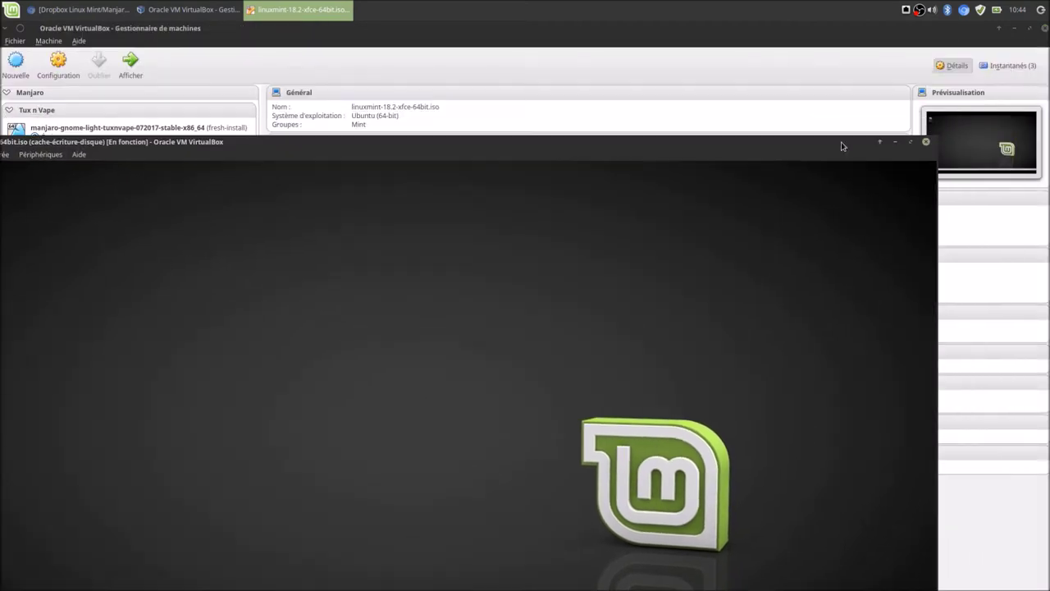
{"action": "double_click", "coordinate": [908, 146]}
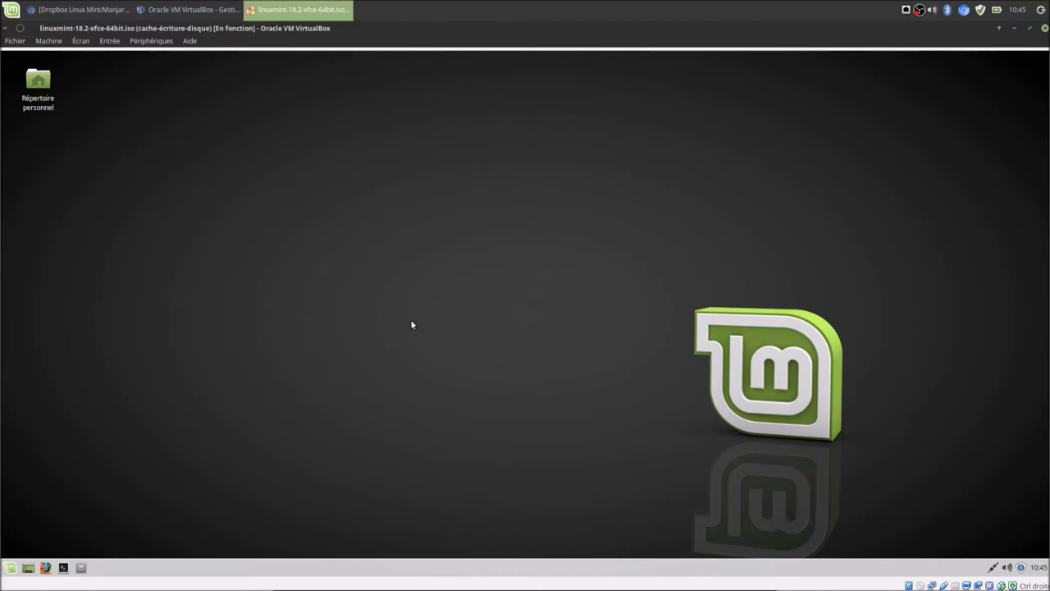
{"action": "left_click", "coordinate": [10, 568]}
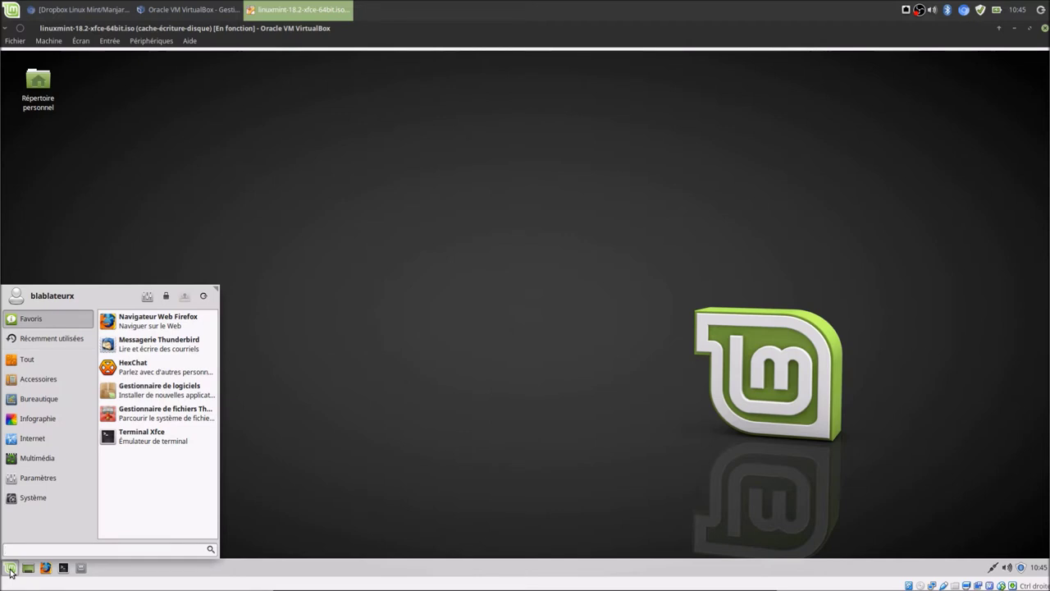
{"action": "left_click", "coordinate": [11, 570]}
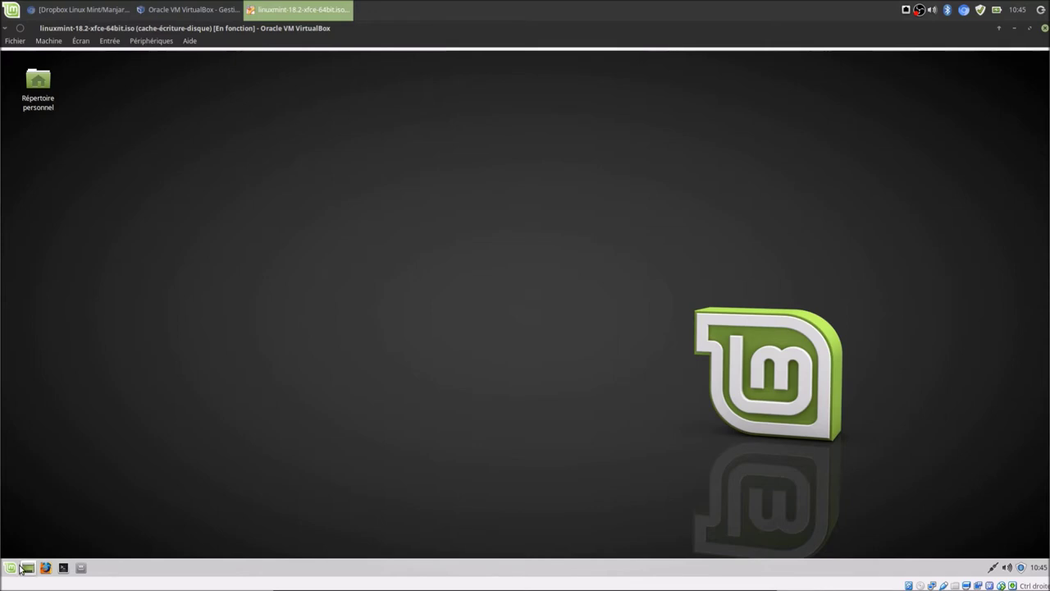
Start the manjaro-xfce-17.0.2-stable-x86_64 virtual machine and boot it into Manjaro.
{"action": "left_click", "coordinate": [152, 14]}
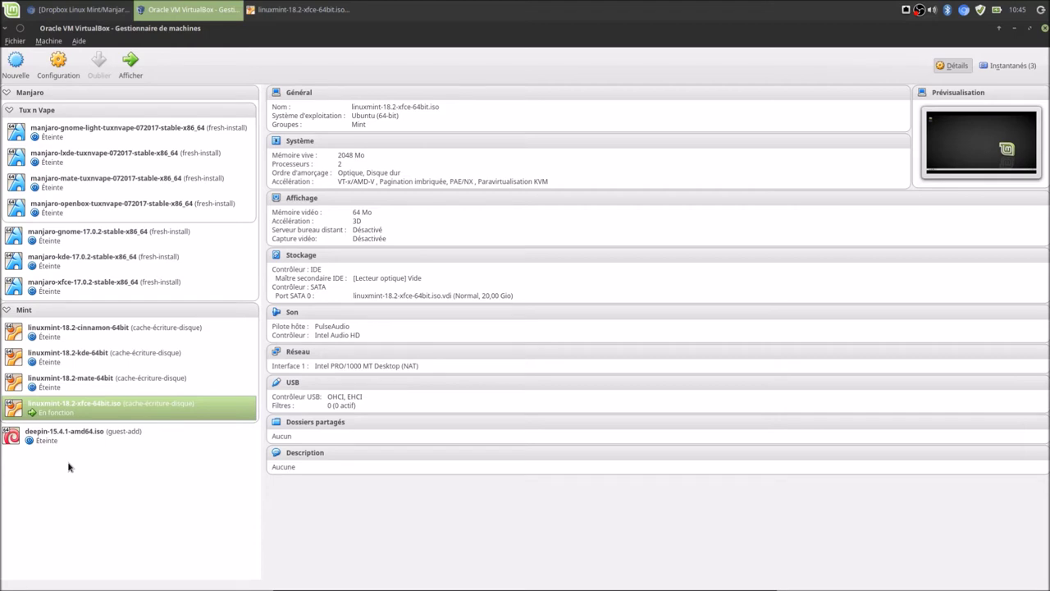
{"action": "left_click", "coordinate": [81, 292]}
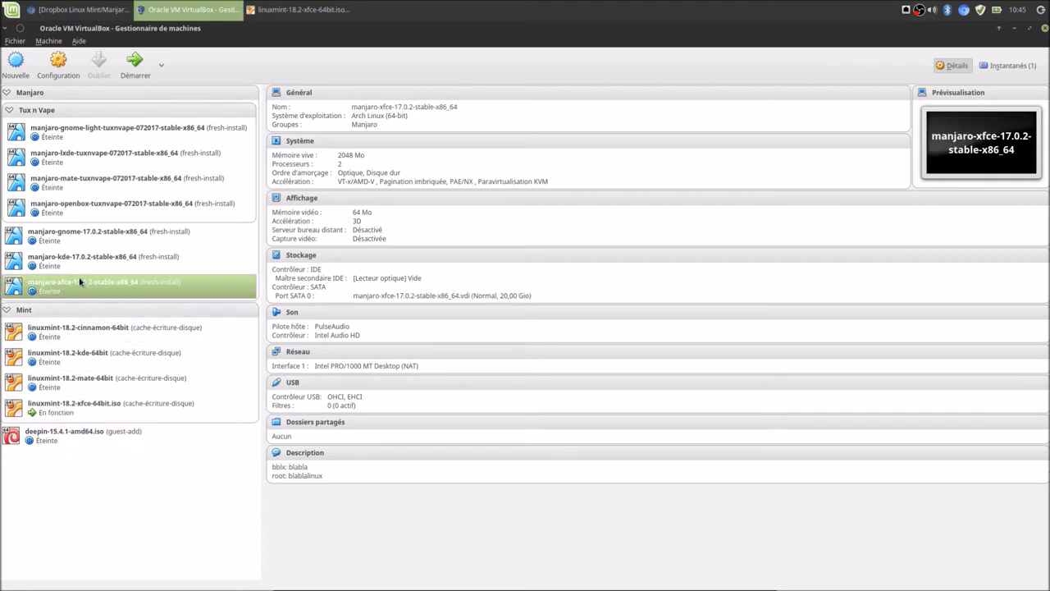
{"action": "left_click", "coordinate": [139, 60]}
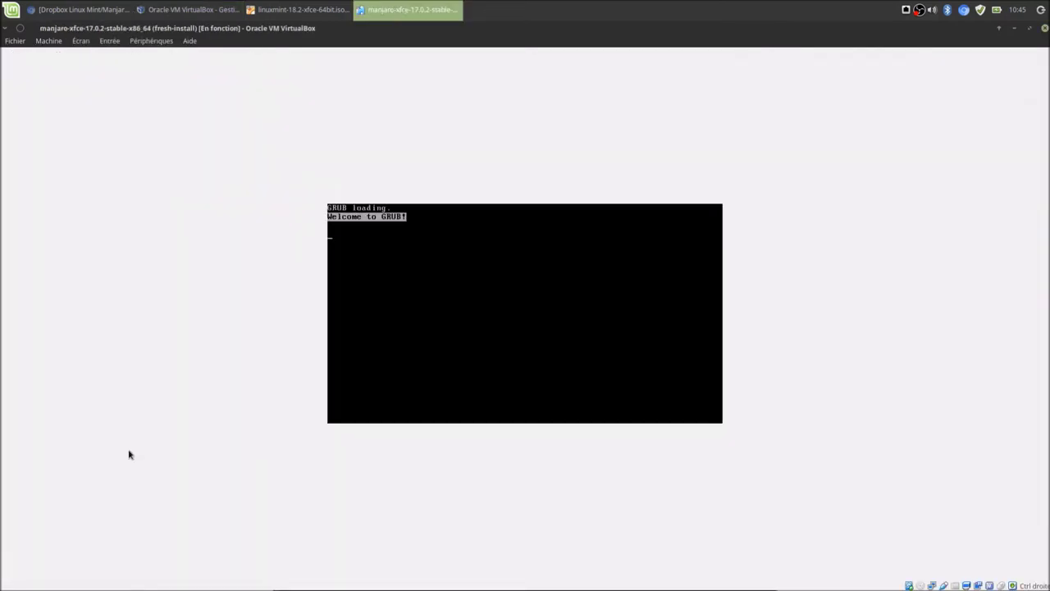
{"action": "key", "text": "Return"}
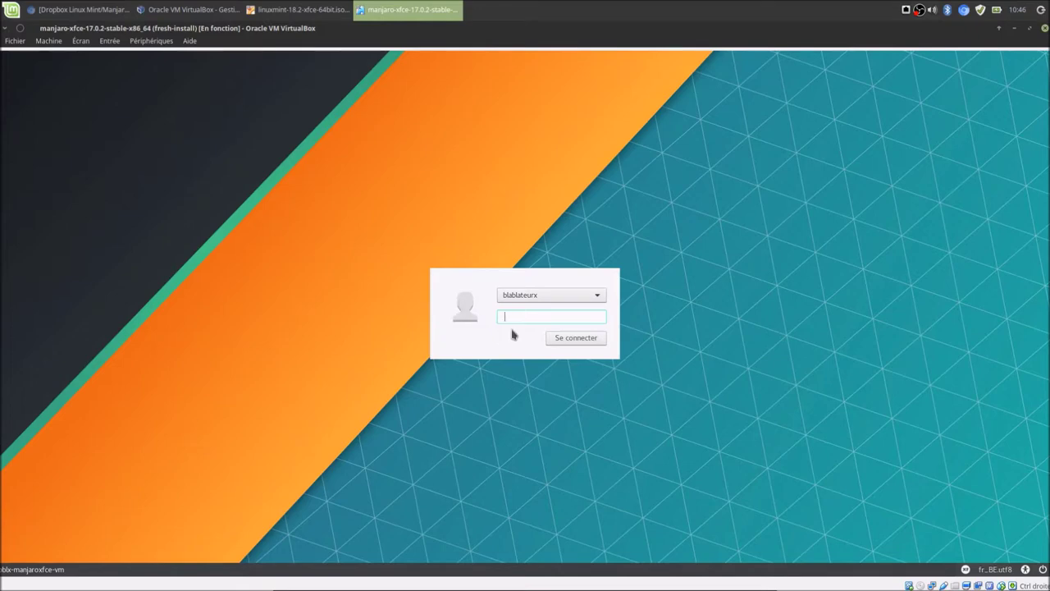
Log in to the Manjaro Xfce session with the account password and close the Manjaro Hello window.
{"action": "type", "text": "aaaaaa"}
{"action": "key", "text": "Return"}
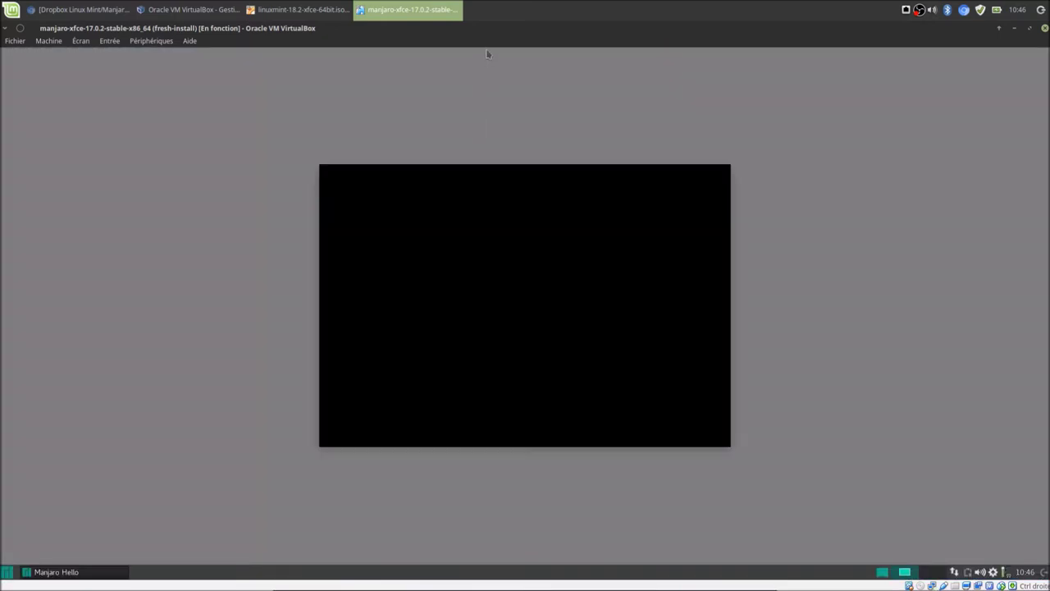
{"action": "left_click", "coordinate": [719, 177]}
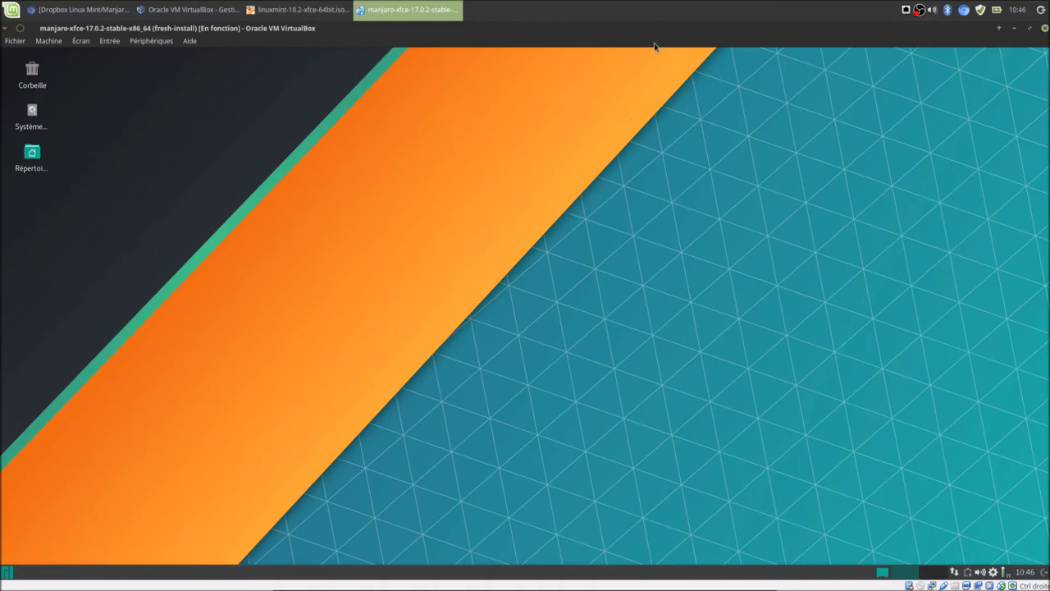
Tile the Linux Mint Xfce and Manjaro Xfce machine windows side by side and dismiss the Guest Additions notification.
{"action": "left_click_drag", "start_coordinate": [652, 31], "coordinate": [1049, 164]}
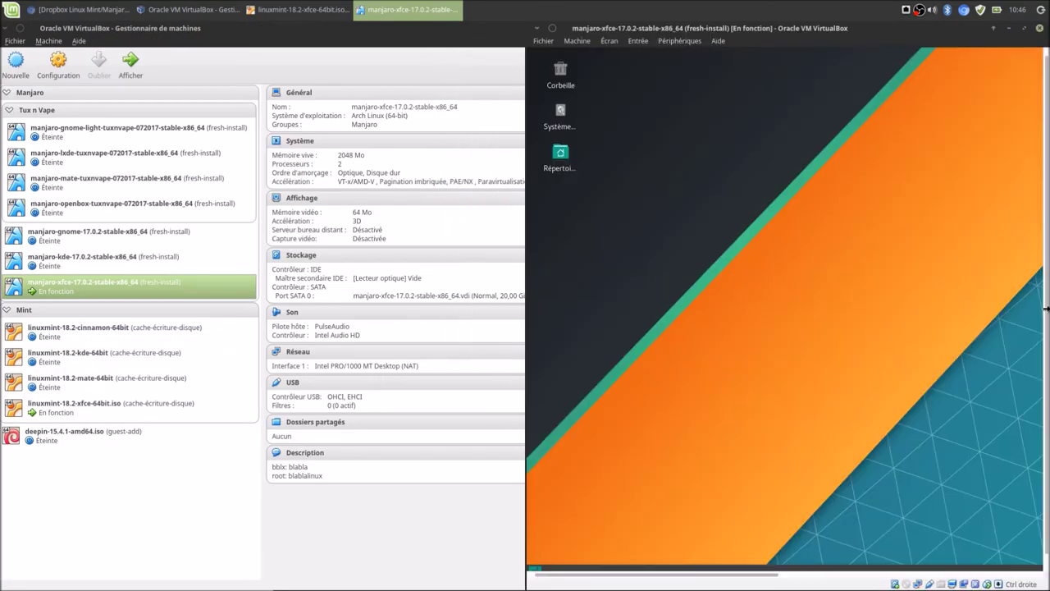
{"action": "left_click", "coordinate": [299, 10]}
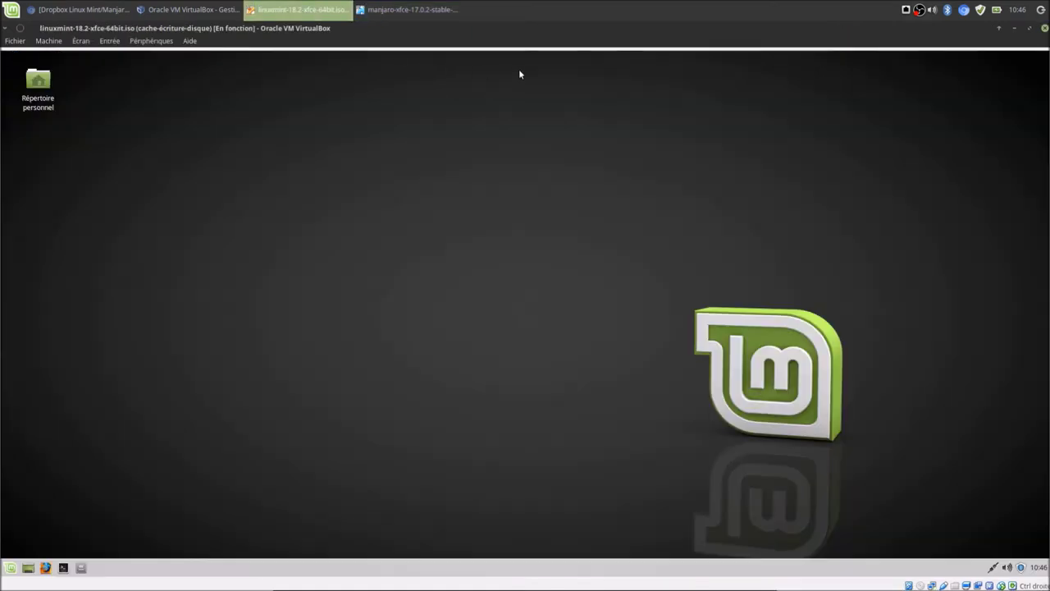
{"action": "left_click_drag", "start_coordinate": [595, 37], "coordinate": [3, 261]}
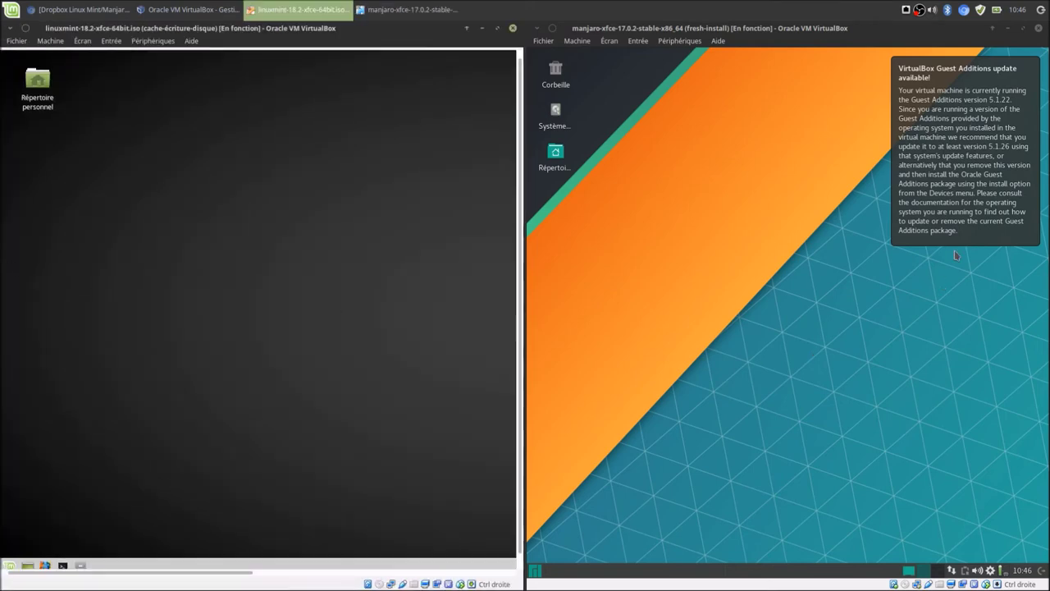
{"action": "left_click", "coordinate": [956, 164]}
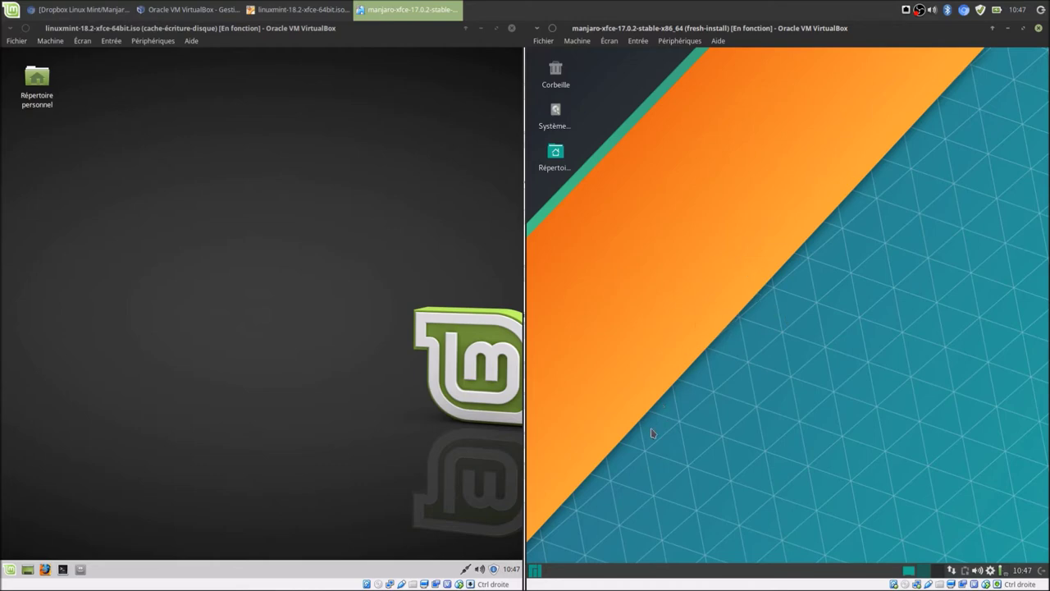
Shut down the Manjaro Xfce guest from its own desktop and maximize the Linux Mint Xfce machine window.
{"action": "left_click", "coordinate": [535, 571]}
{"action": "left_click", "coordinate": [728, 291]}
{"action": "left_click", "coordinate": [850, 273]}
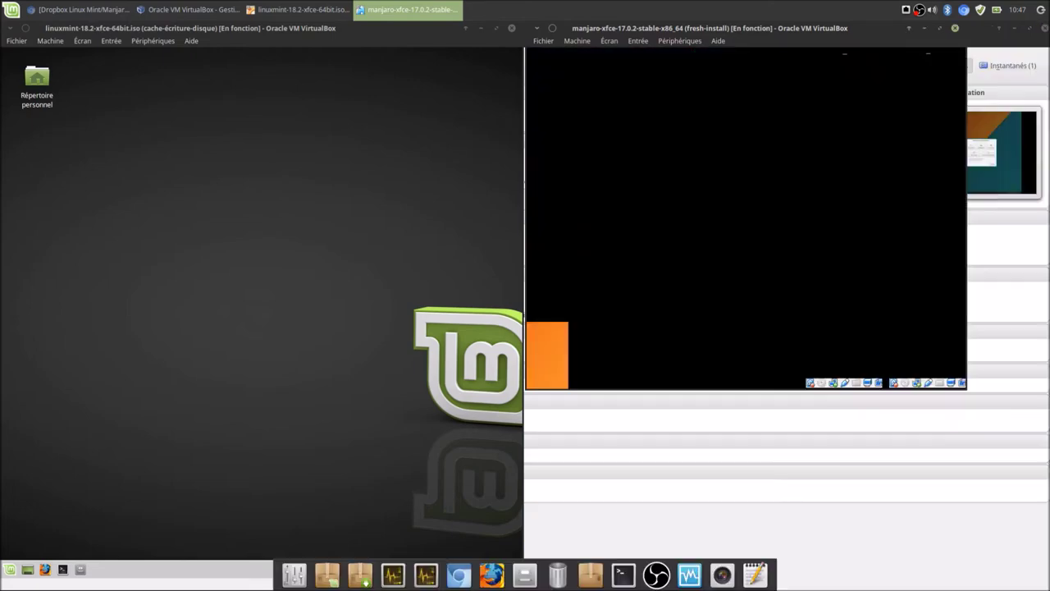
{"action": "left_click", "coordinate": [495, 28]}
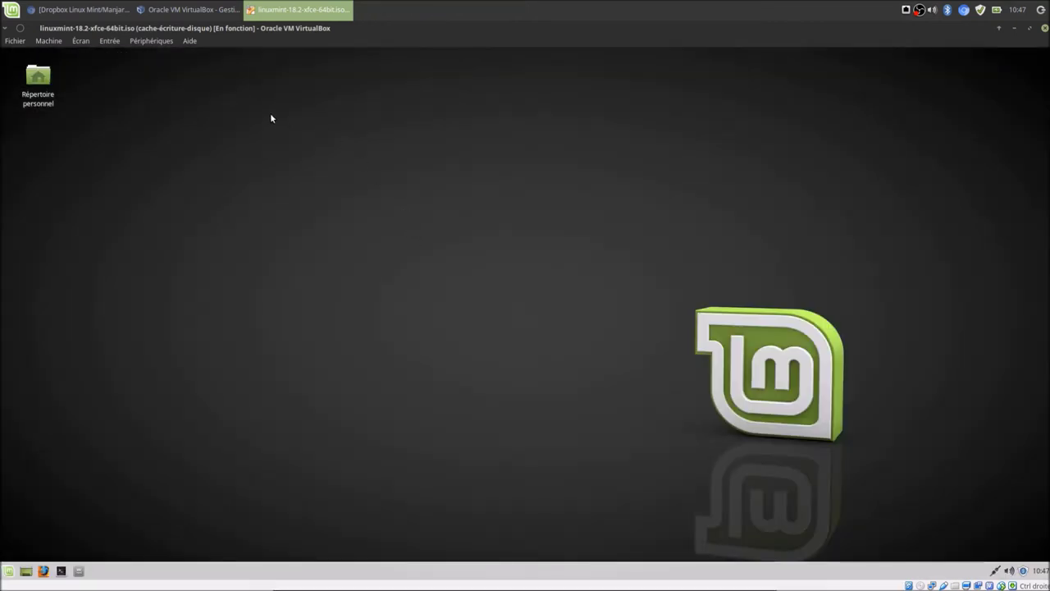
Pause the running linuxmint-18.2-xfce-64bit.iso virtual machine.
{"action": "left_click", "coordinate": [172, 13]}
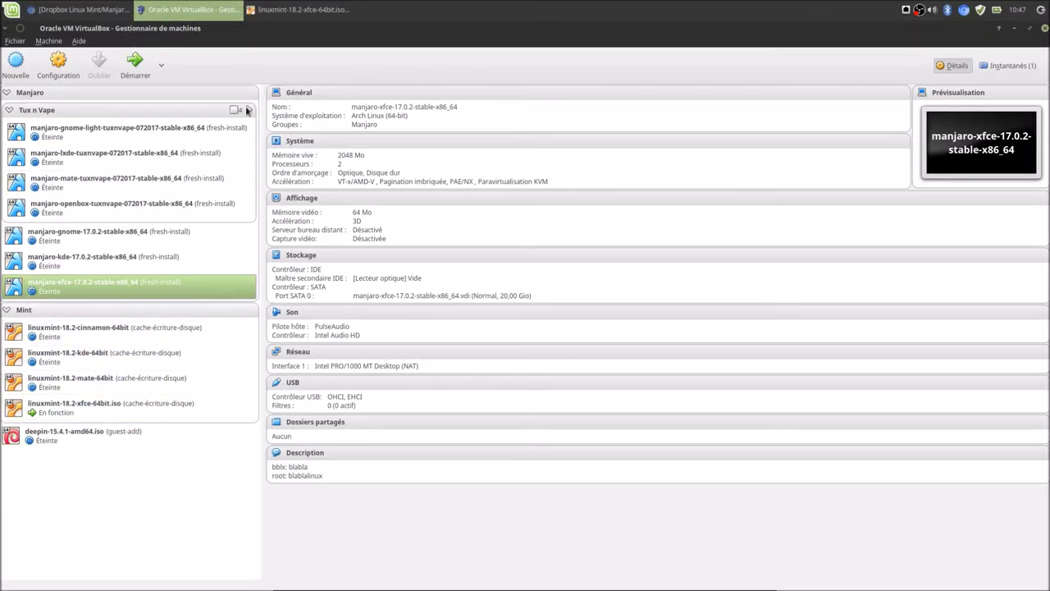
{"action": "left_click", "coordinate": [299, 9]}
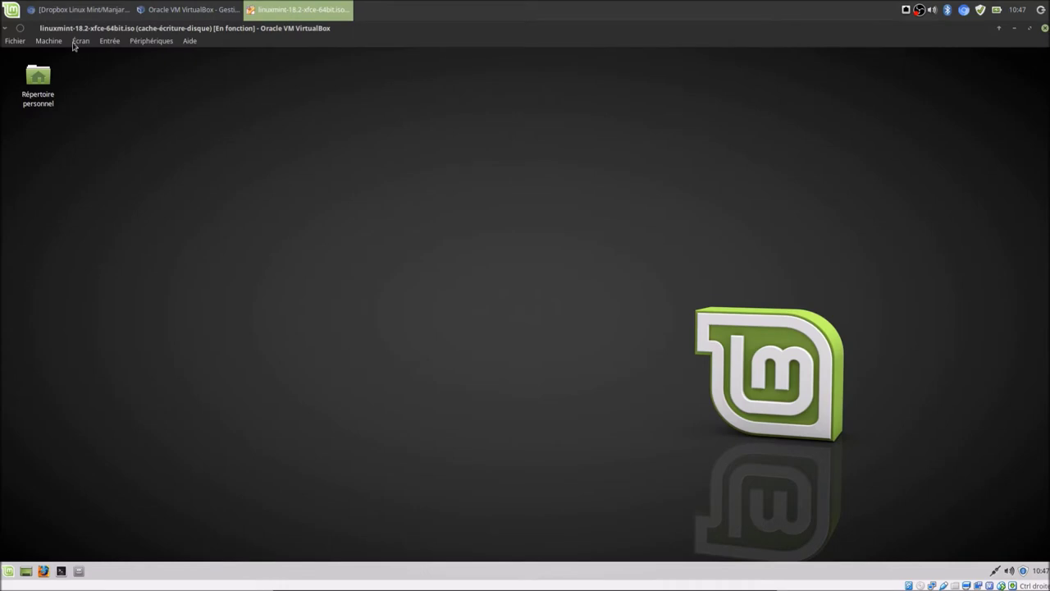
{"action": "left_click", "coordinate": [49, 41]}
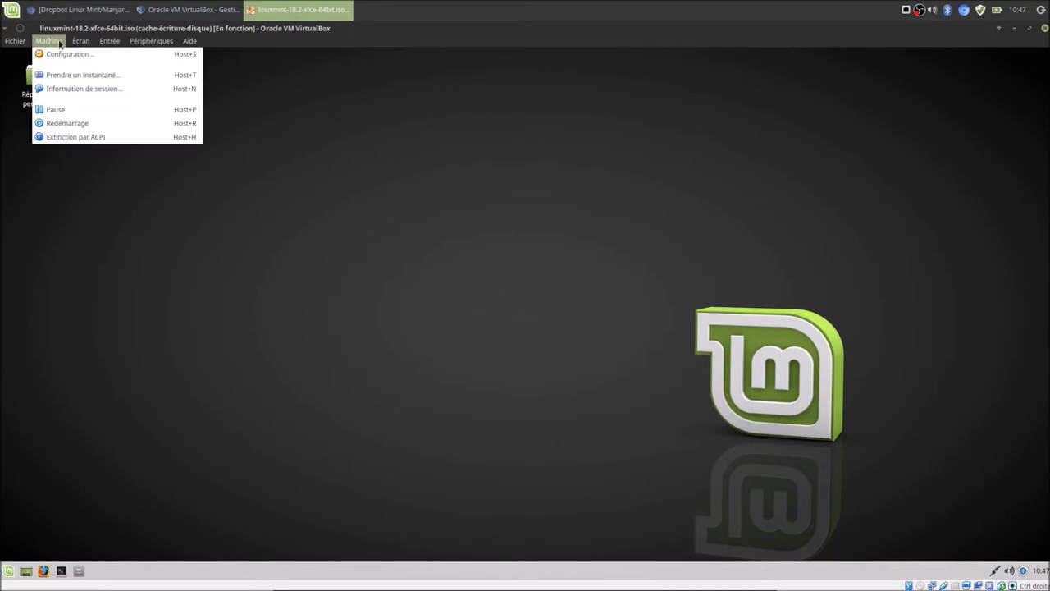
{"action": "left_click", "coordinate": [61, 109]}
Start the linuxmint-18.2-kde-64bit virtual machine from the VirtualBox manager.
{"action": "left_click", "coordinate": [188, 10]}
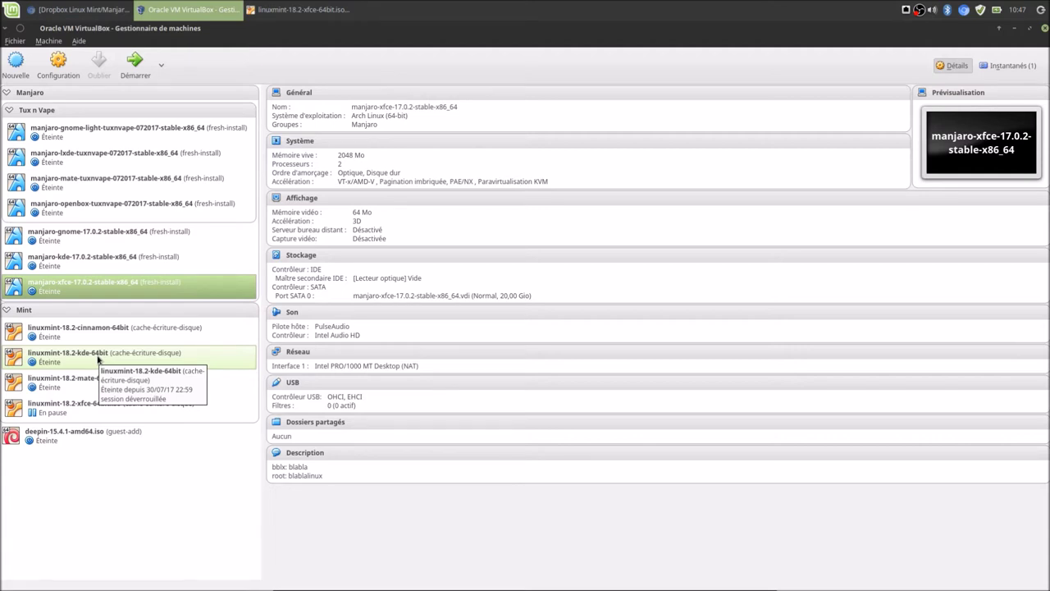
{"action": "left_click", "coordinate": [97, 357]}
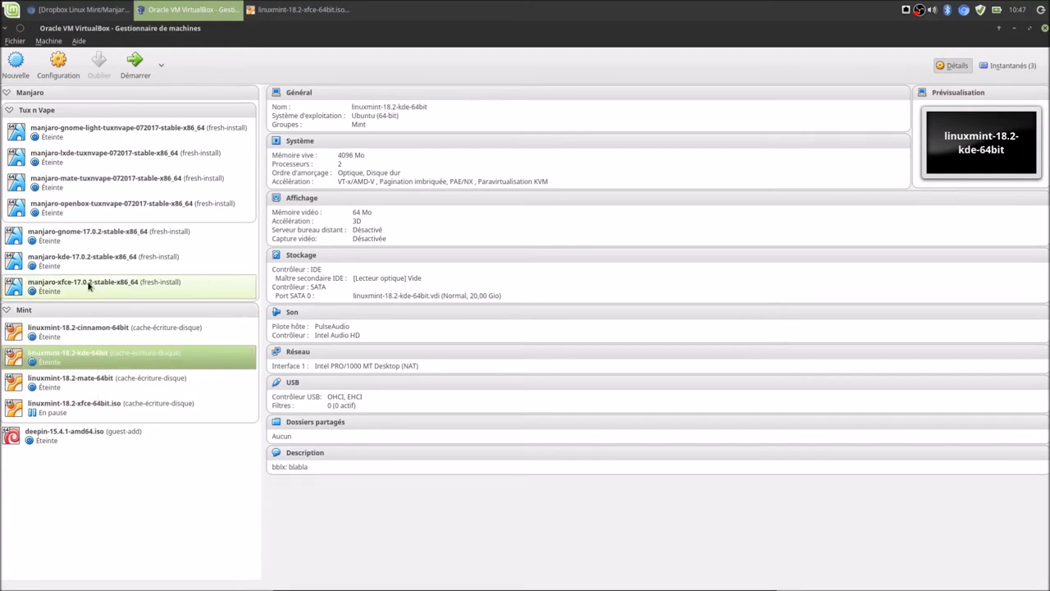
{"action": "left_click", "coordinate": [135, 64]}
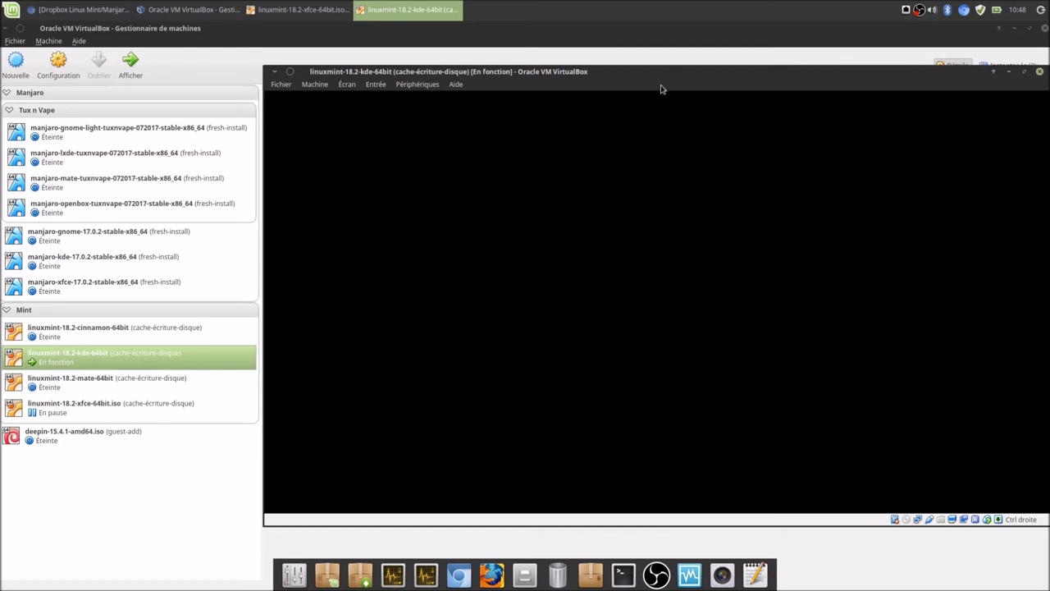
Maximize the Linux Mint KDE machine window and log in with the account password.
{"action": "left_click_drag", "start_coordinate": [633, 78], "coordinate": [560, 89]}
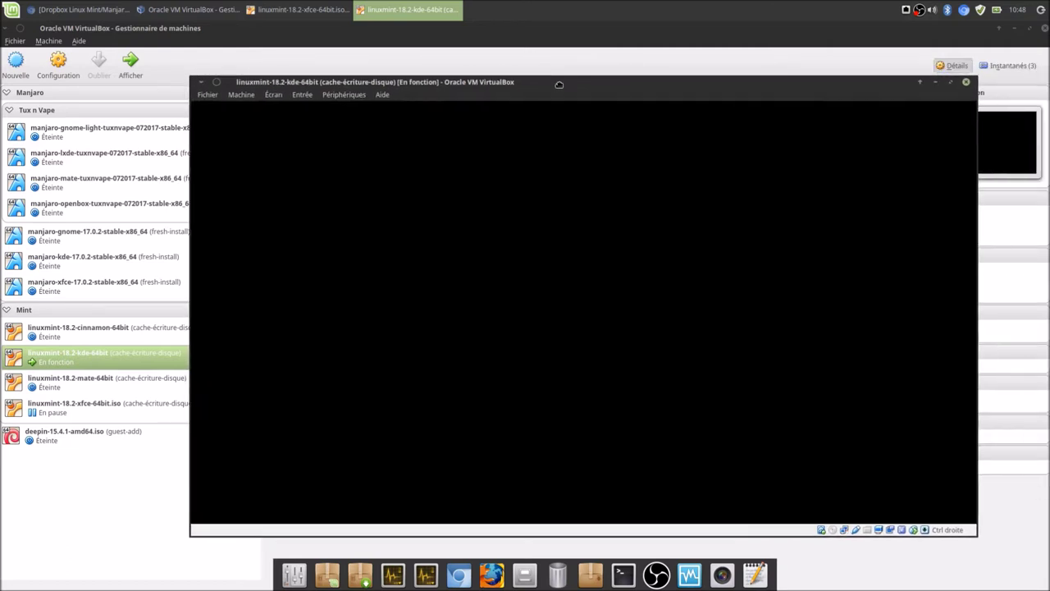
{"action": "left_click", "coordinate": [950, 83]}
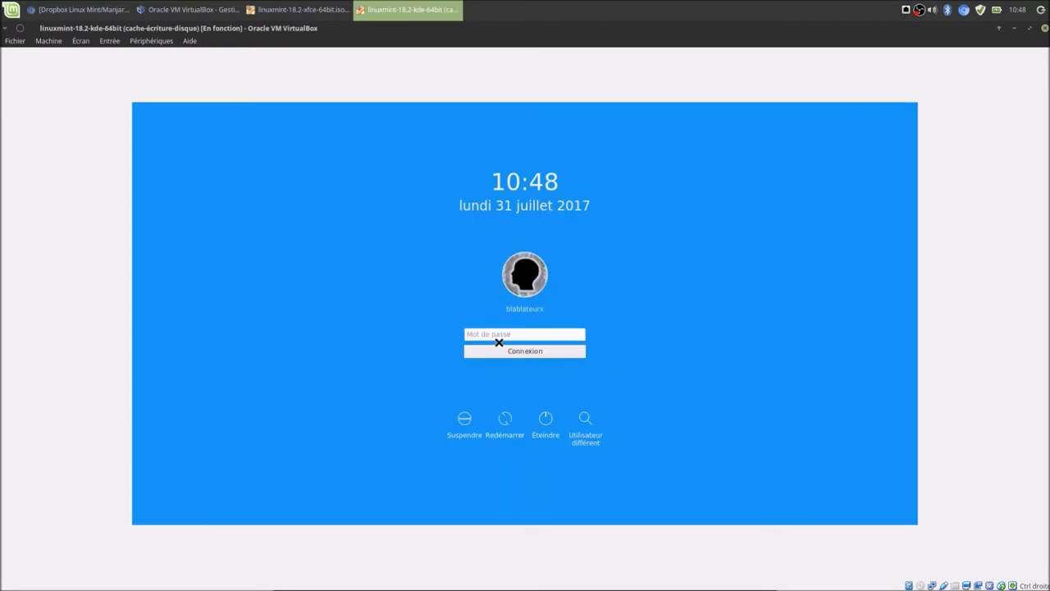
{"action": "type", "text": "******"}
{"action": "key", "text": "Return"}
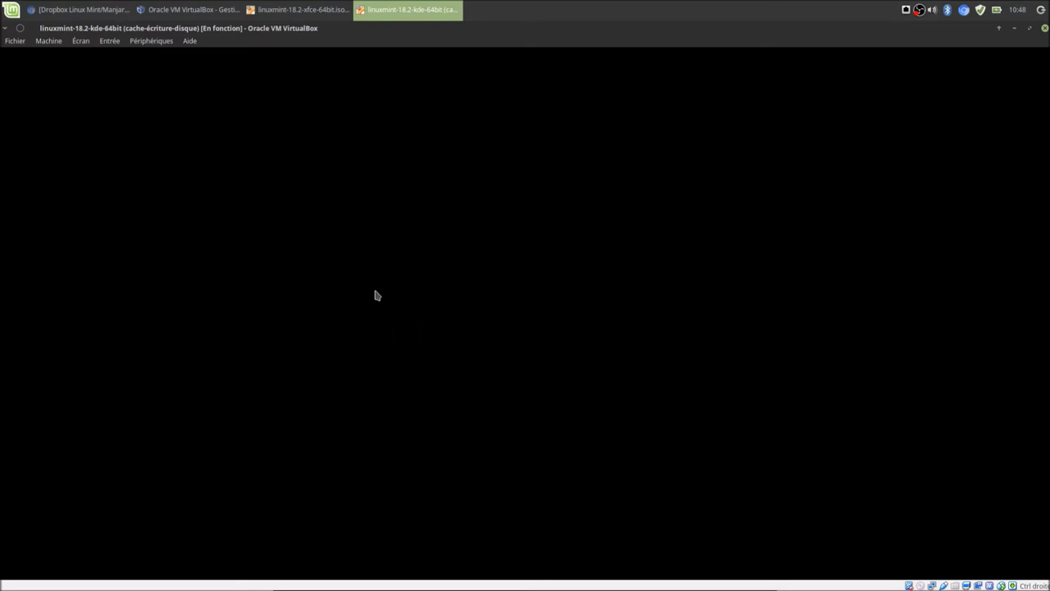
Start the manjaro-kde-17.0.2-stable-x86_64 virtual machine from the VirtualBox manager.
{"action": "left_click", "coordinate": [197, 10]}
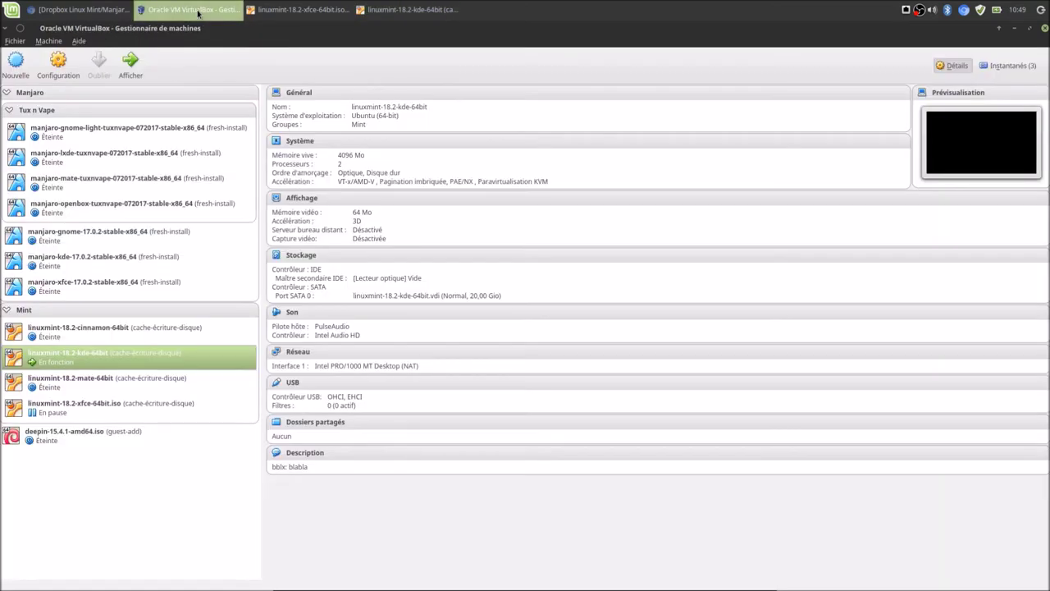
{"action": "left_click", "coordinate": [86, 269]}
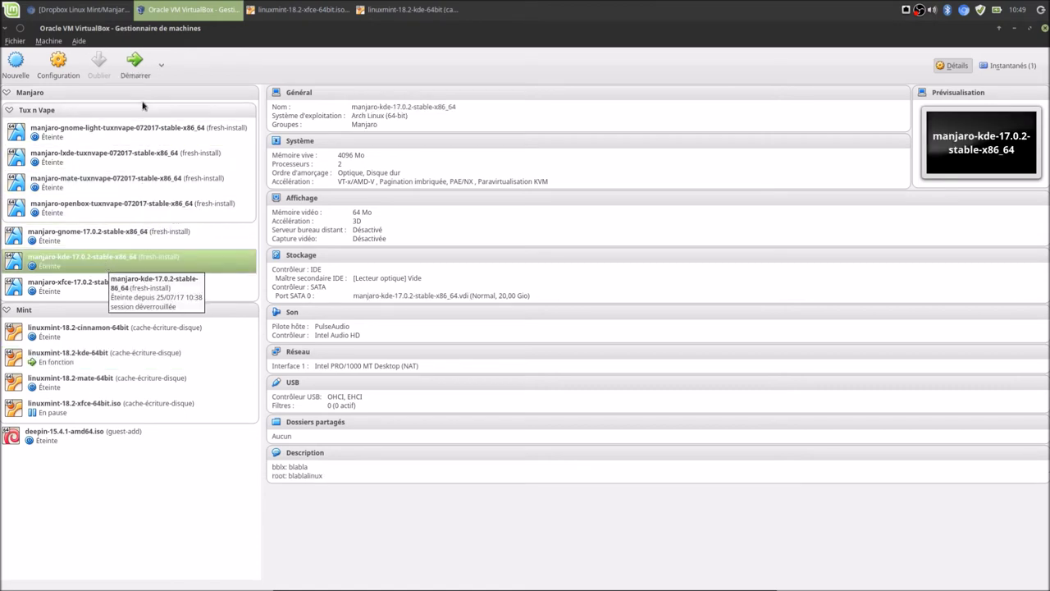
{"action": "left_click", "coordinate": [130, 75]}
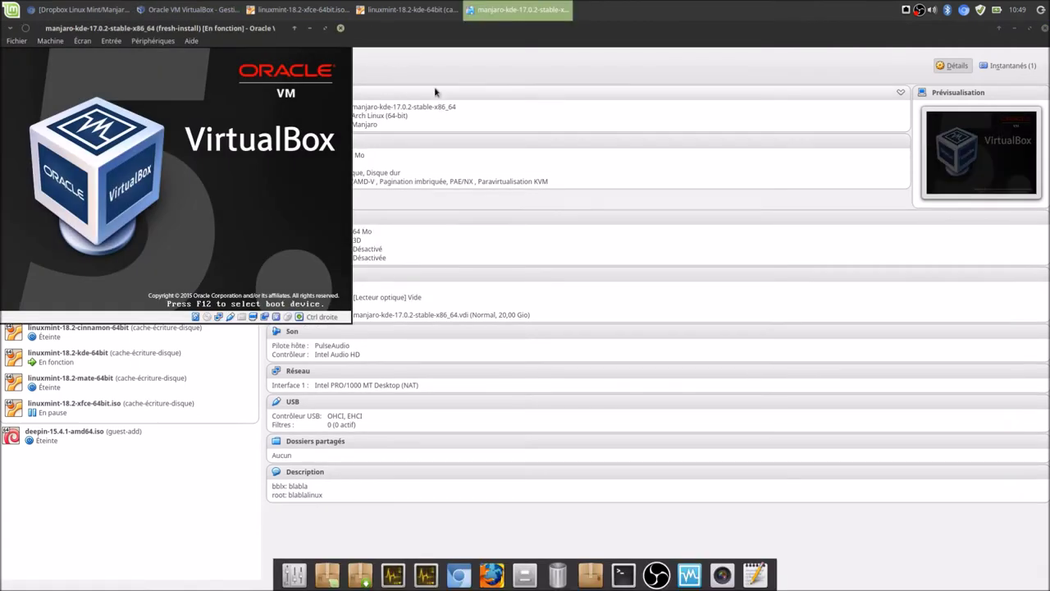
In the Linux Mint KDE machine, browse the application categories and open the Dolphin file manager from the favourites.
{"action": "left_click", "coordinate": [416, 10]}
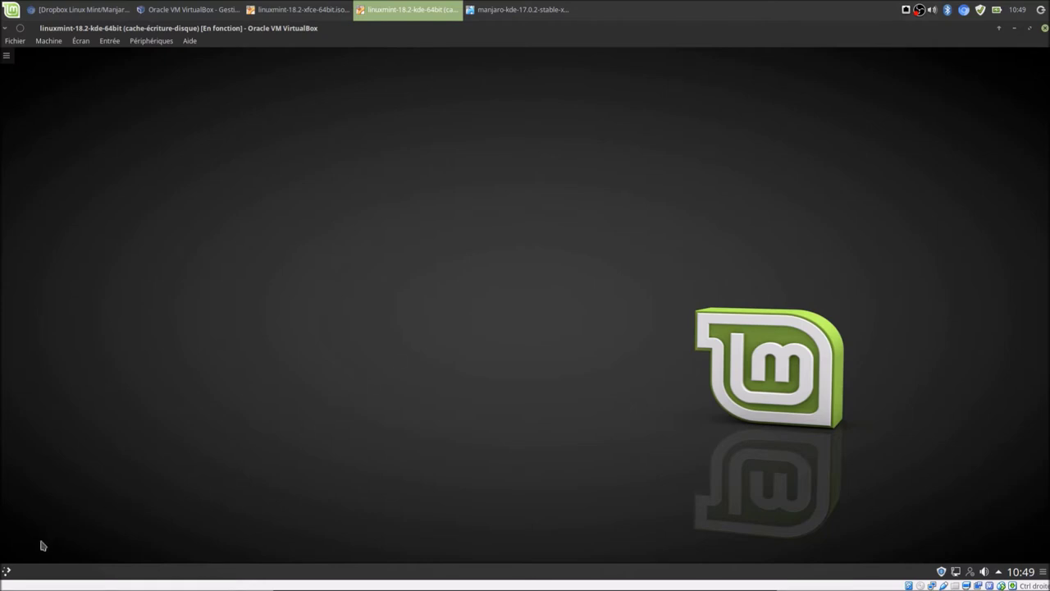
{"action": "left_click", "coordinate": [7, 571]}
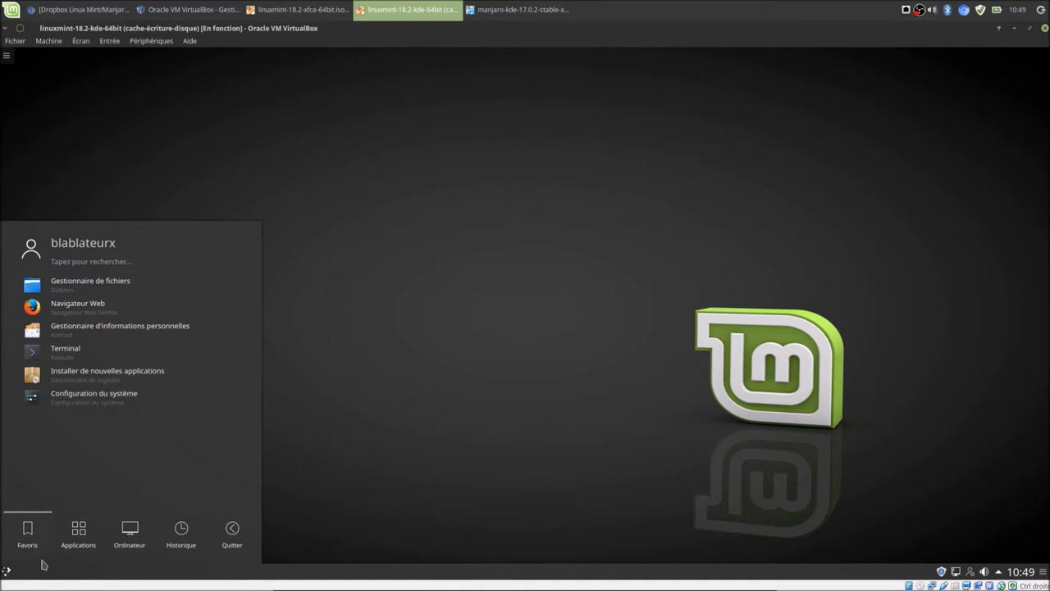
{"action": "left_click", "coordinate": [74, 546]}
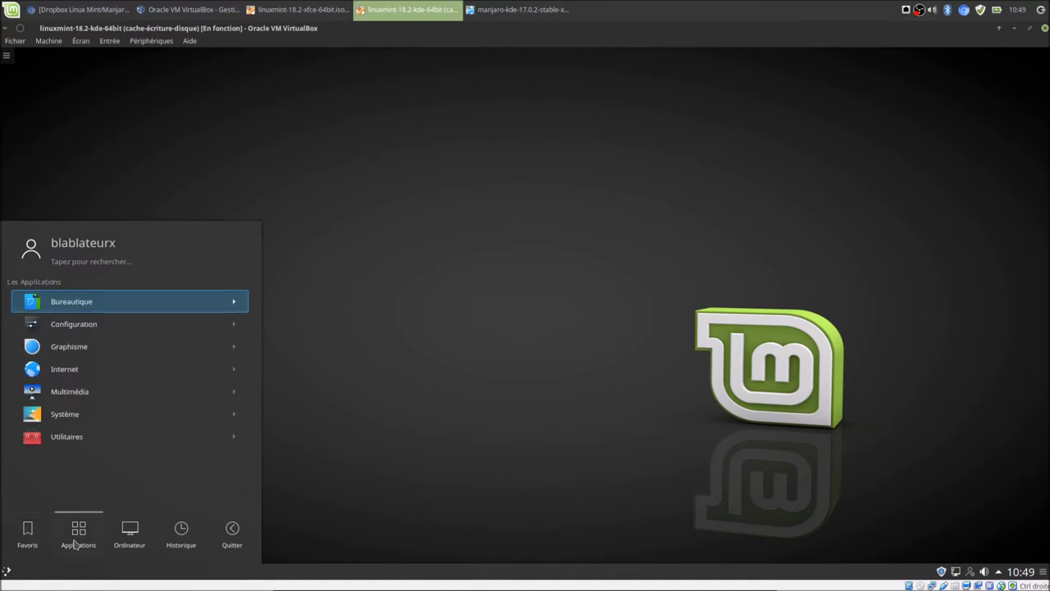
{"action": "left_click", "coordinate": [20, 548]}
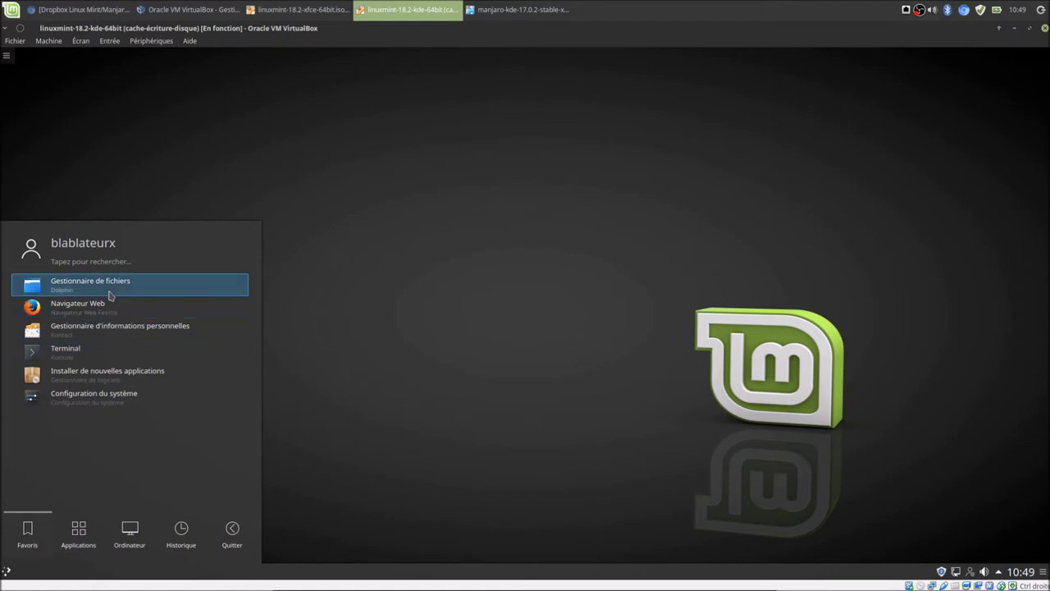
{"action": "left_click", "coordinate": [110, 296]}
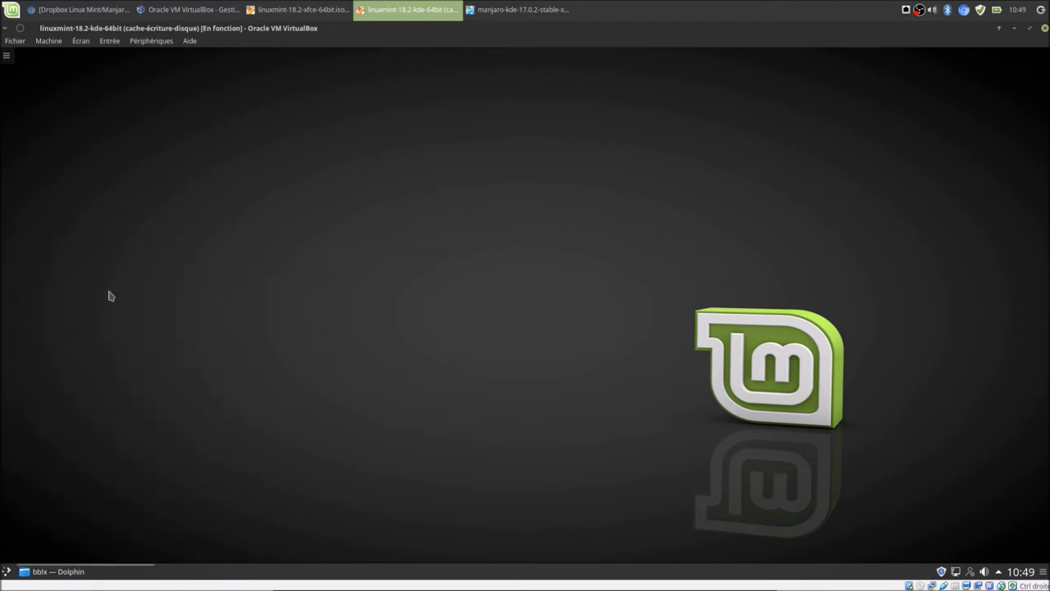
Log in to the maximized Manjaro KDE machine with the account password and close the Manjaro Hello window.
{"action": "left_click", "coordinate": [506, 10]}
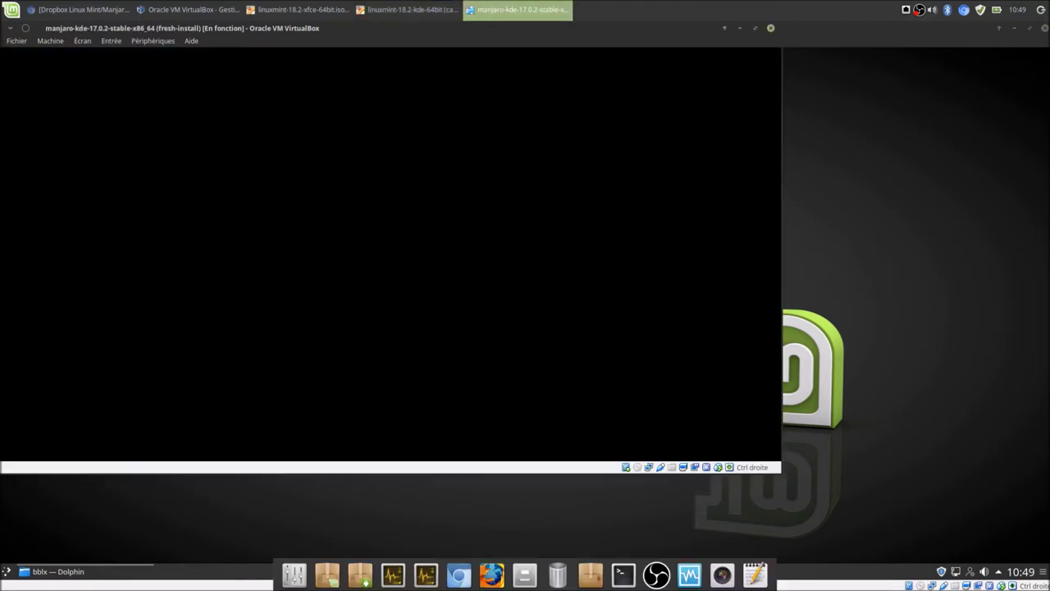
{"action": "left_click", "coordinate": [755, 28]}
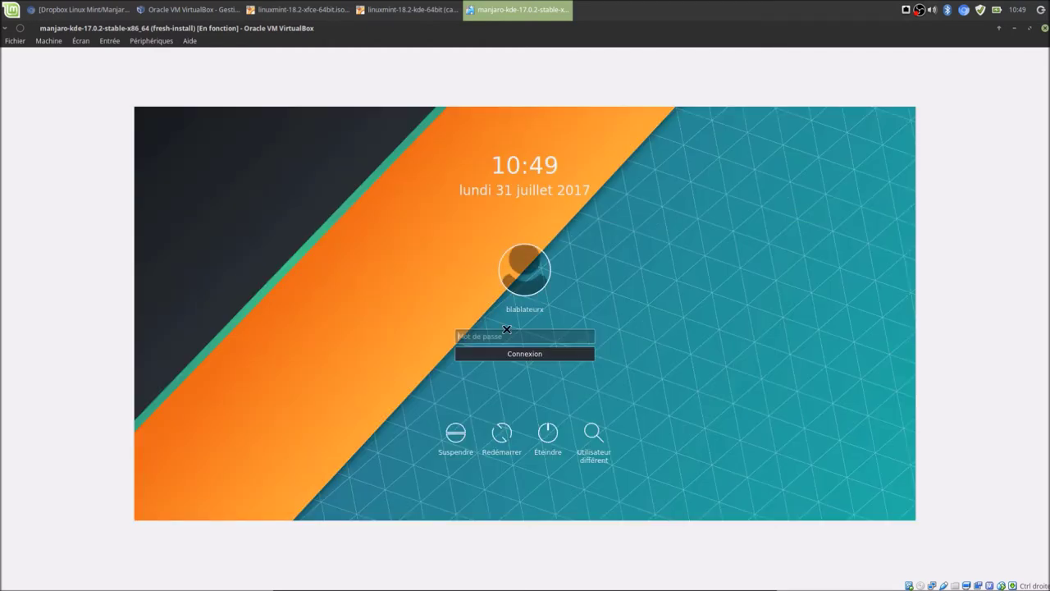
{"action": "type", "text": "******"}
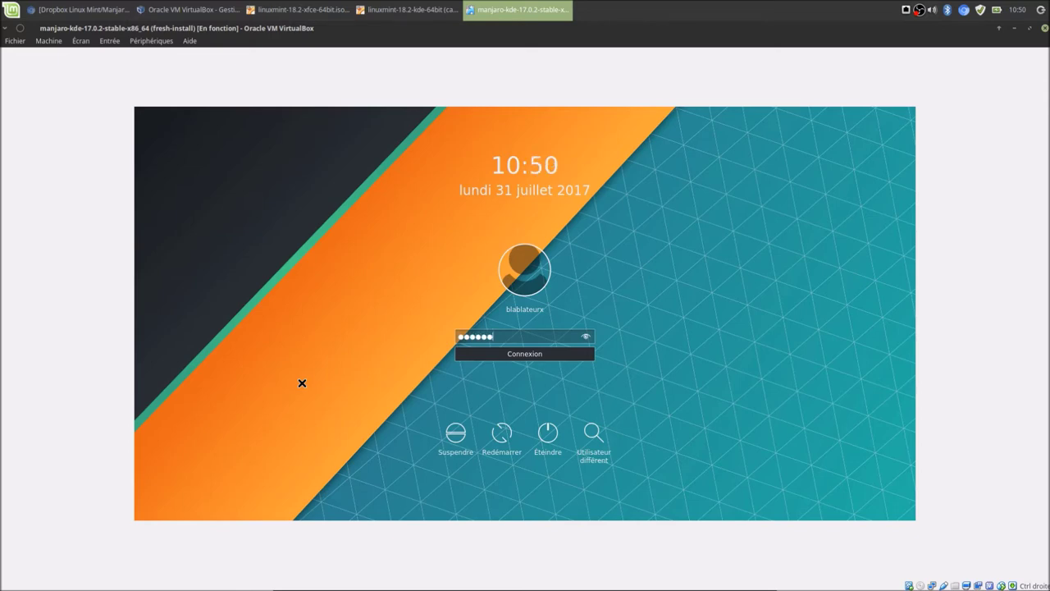
{"action": "key", "text": "Return"}
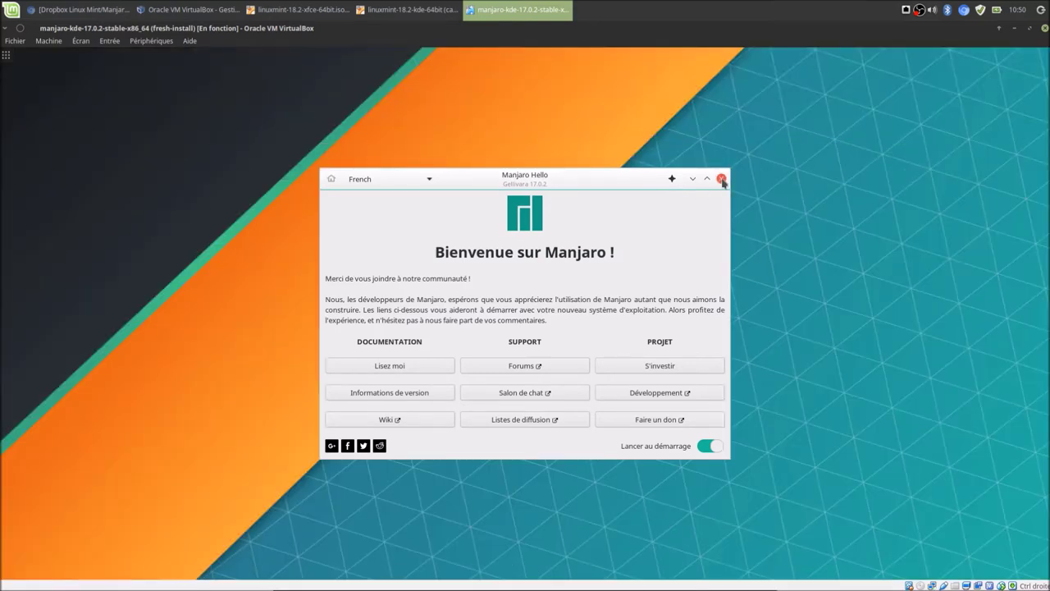
{"action": "left_click", "coordinate": [721, 179]}
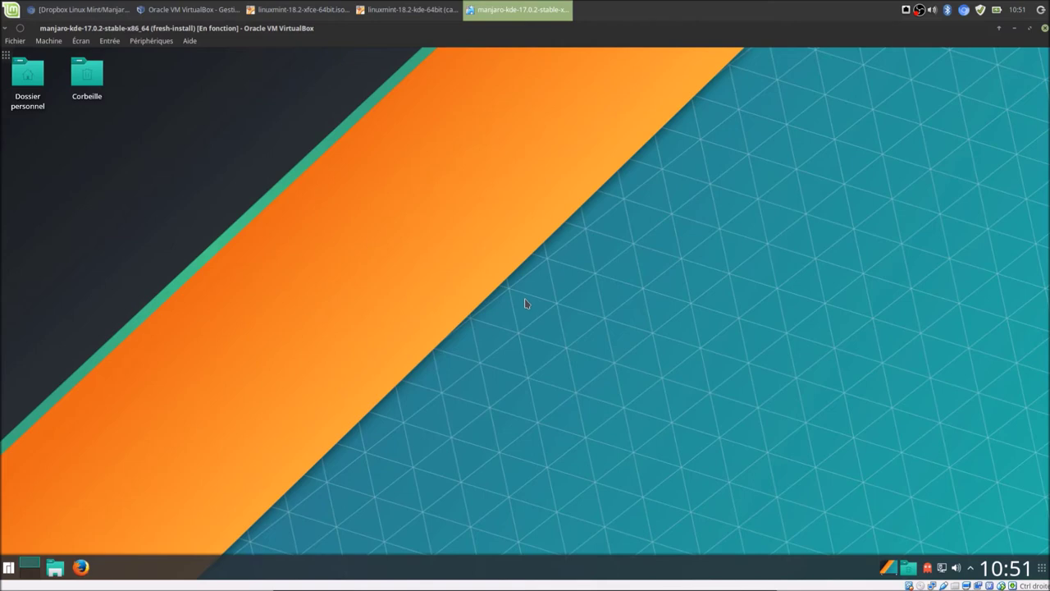
Compare the Linux Mint KDE and Manjaro KDE desktops by switching back and forth between the two machine windows.
{"action": "left_click", "coordinate": [395, 11]}
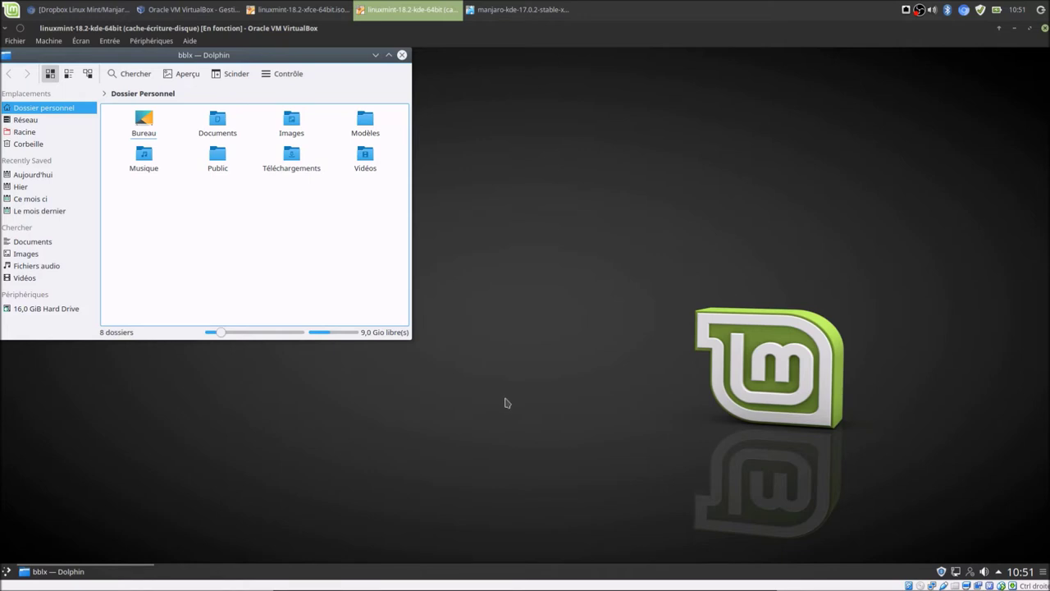
{"action": "left_click", "coordinate": [499, 11]}
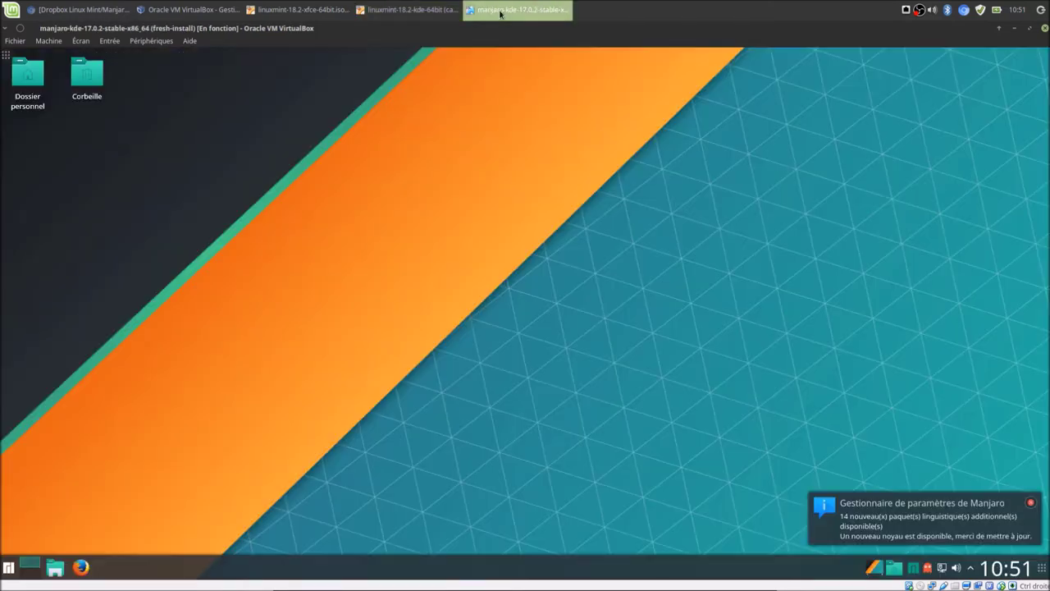
{"action": "left_click", "coordinate": [391, 13]}
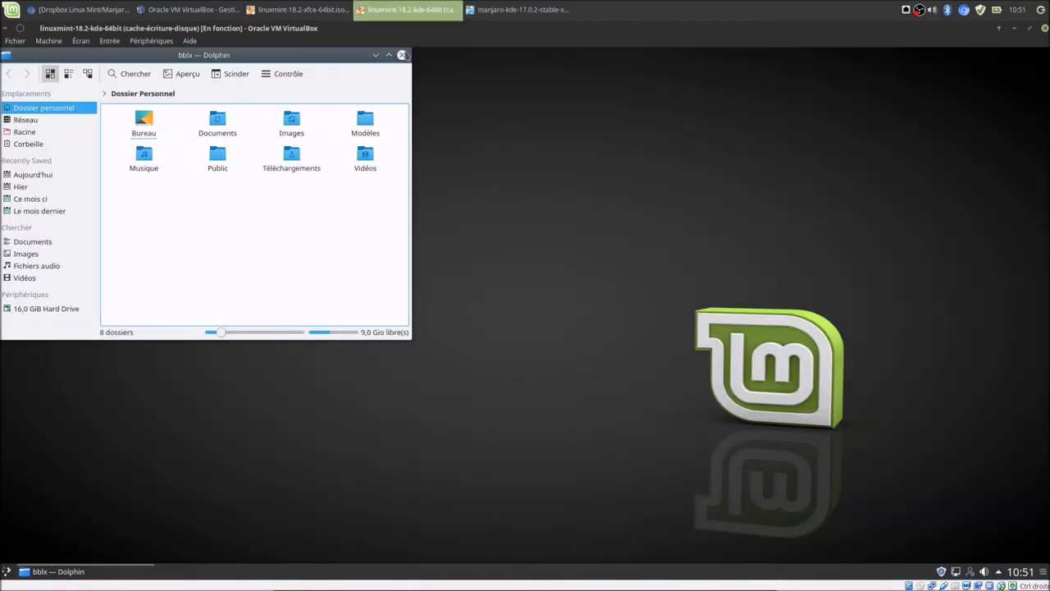
{"action": "left_click", "coordinate": [485, 17]}
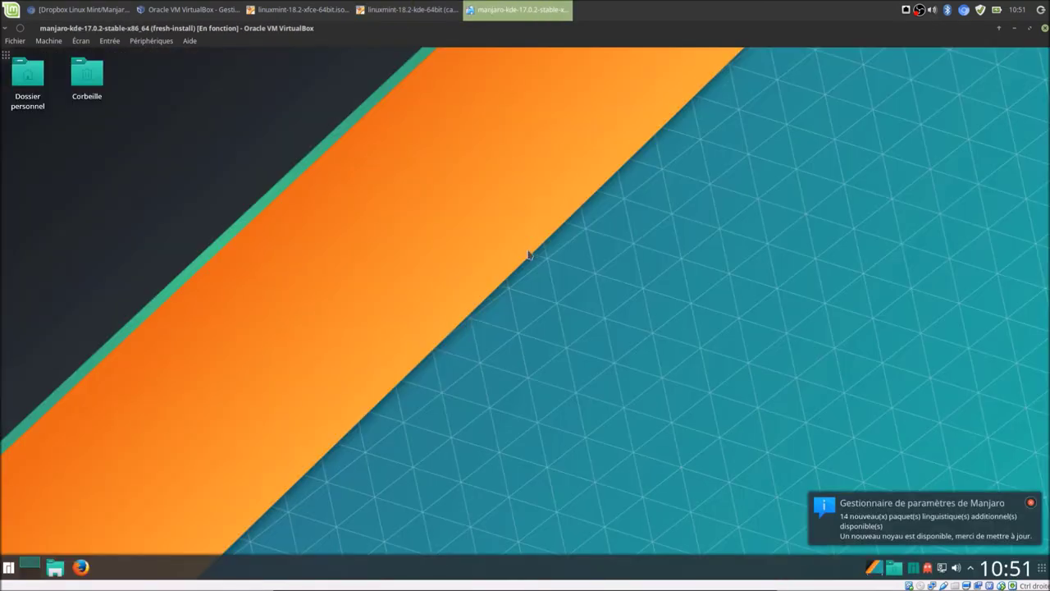
{"action": "left_click", "coordinate": [408, 10]}
{"action": "left_click", "coordinate": [507, 15]}
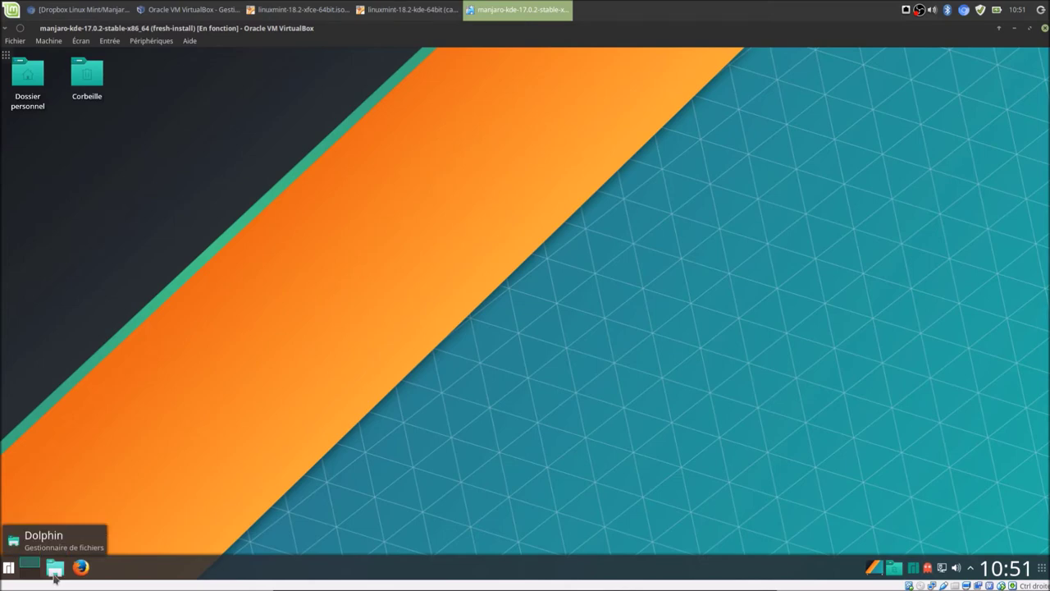
Open Dolphin in the Manjaro KDE machine and move the Dolphin window nearer the desktop's middle in both KDE machines.
{"action": "left_click", "coordinate": [55, 567]}
{"action": "left_click", "coordinate": [404, 11]}
{"action": "left_click", "coordinate": [512, 10]}
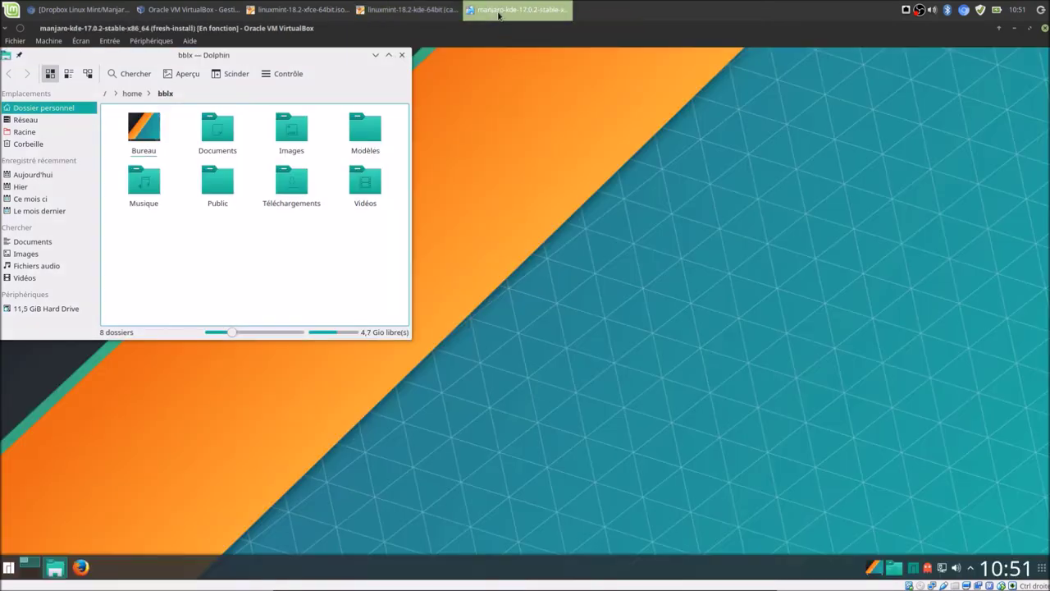
{"action": "left_click_drag", "start_coordinate": [331, 57], "coordinate": [583, 128]}
{"action": "left_click", "coordinate": [406, 10]}
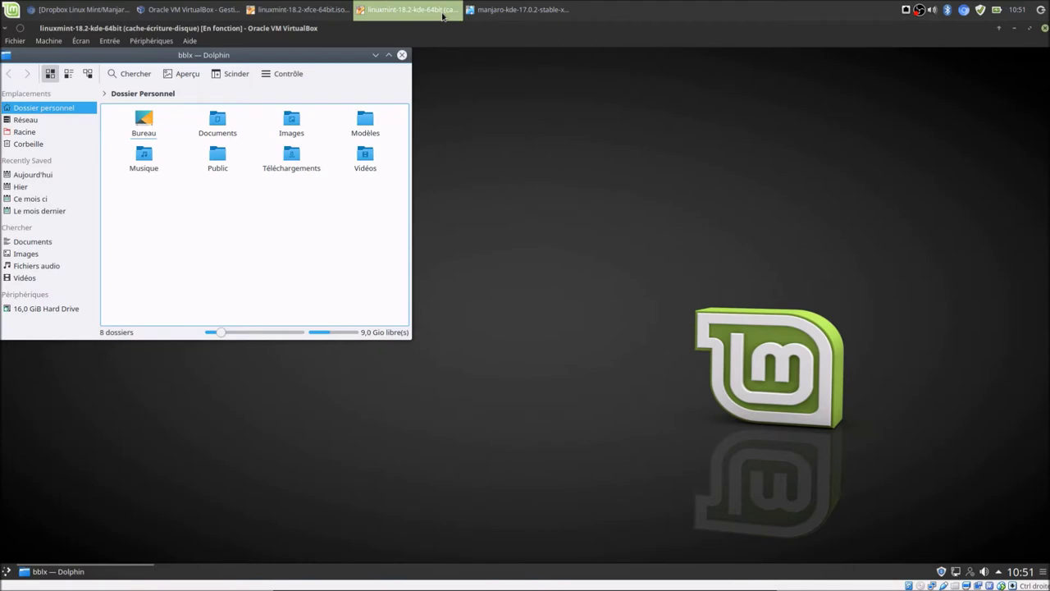
{"action": "left_click_drag", "start_coordinate": [307, 56], "coordinate": [527, 159]}
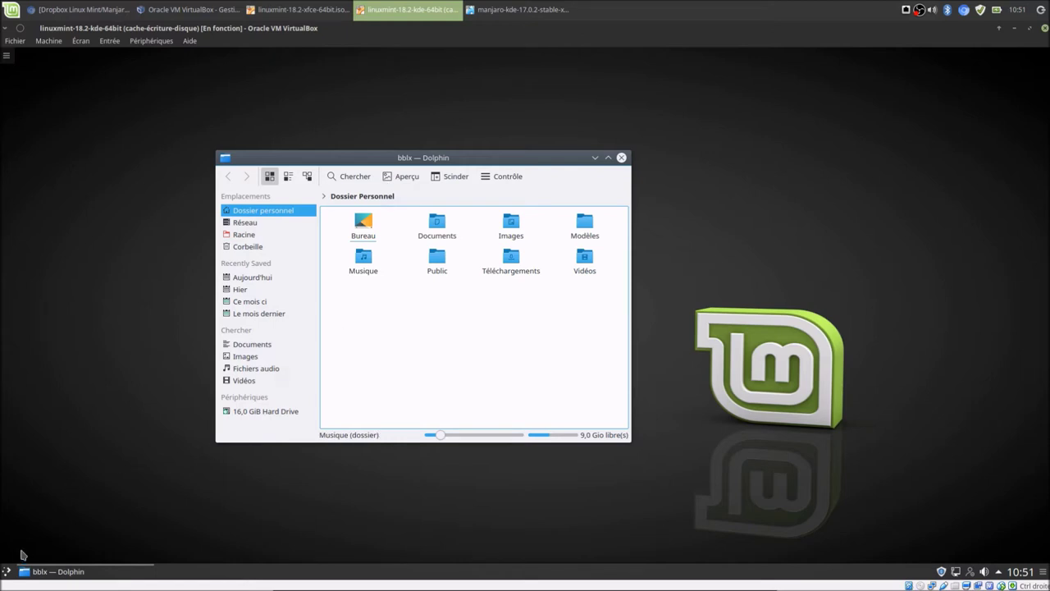
Shut down the Linux Mint KDE machine from its application launcher and confirm the power-off.
{"action": "left_click", "coordinate": [7, 572]}
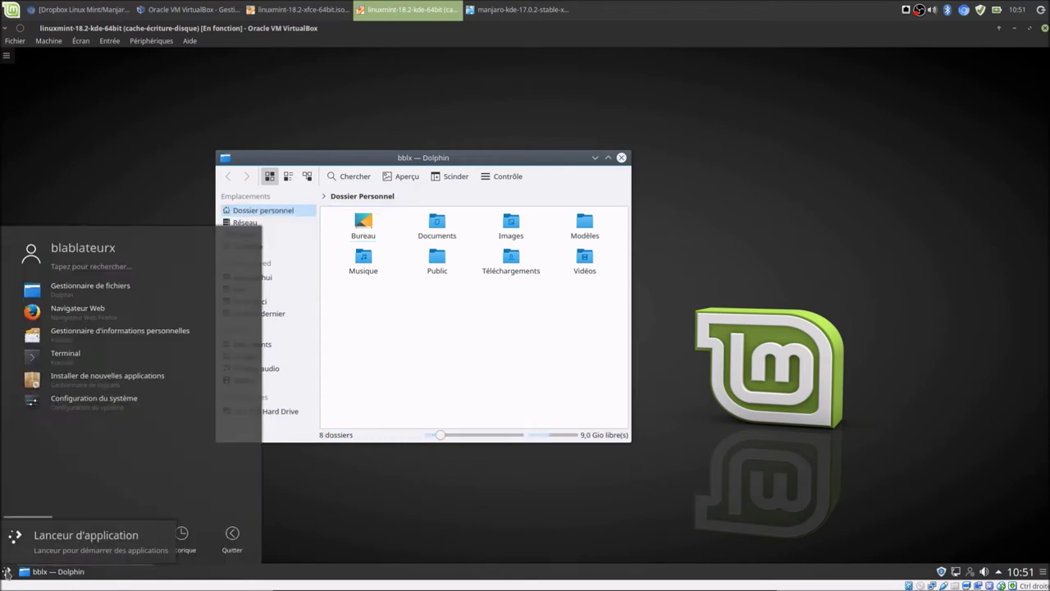
{"action": "left_click", "coordinate": [234, 539]}
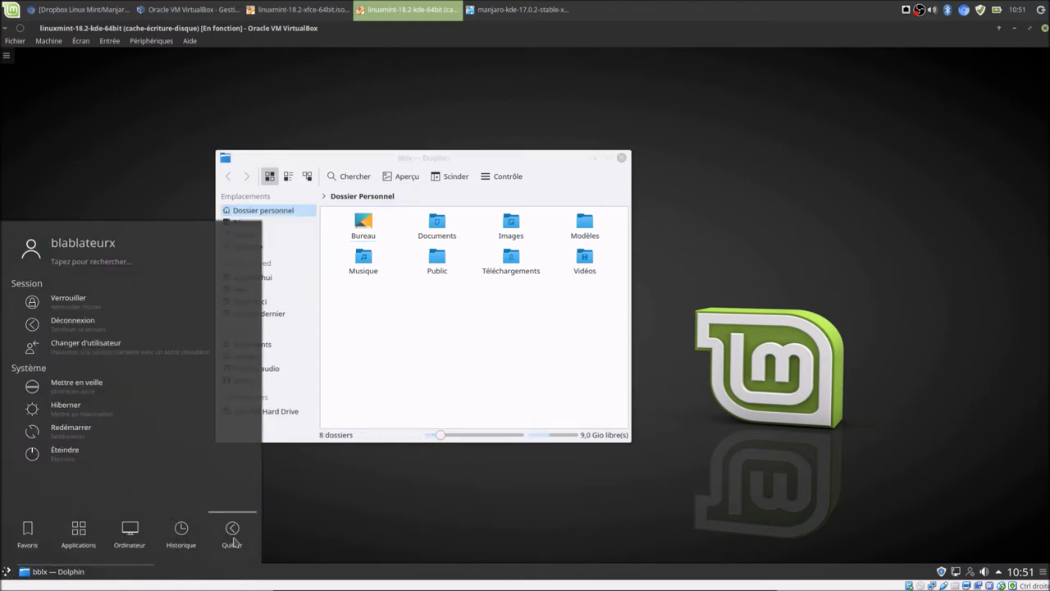
{"action": "left_click", "coordinate": [74, 455]}
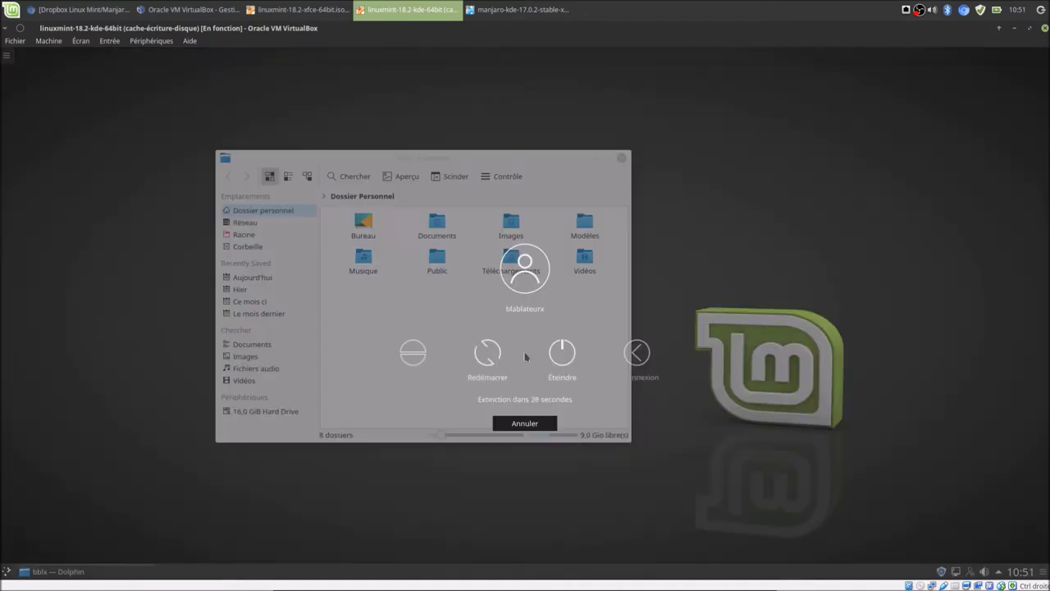
{"action": "left_click", "coordinate": [562, 354]}
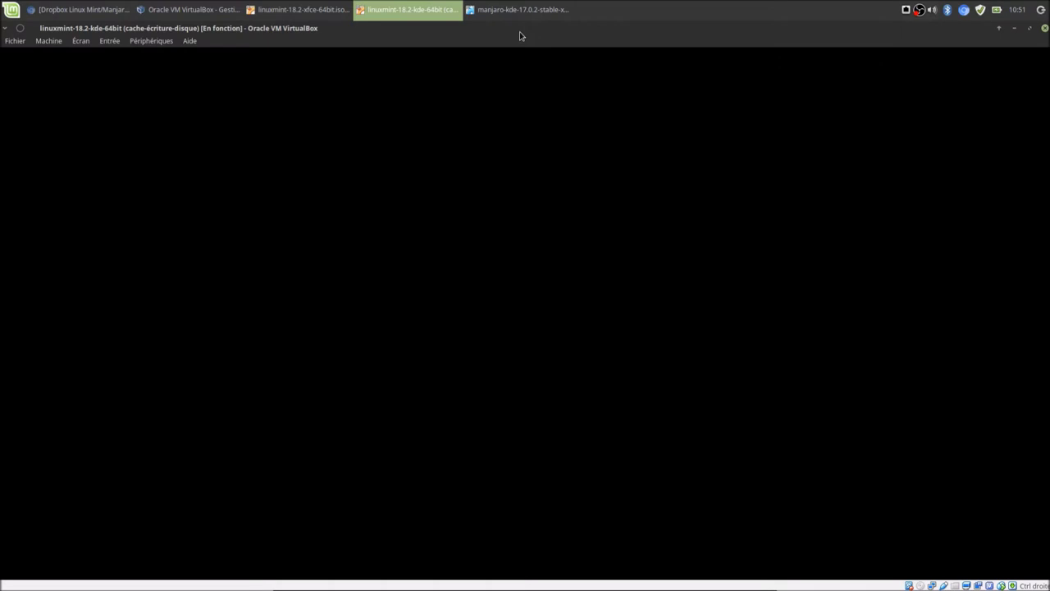
Shut down the Manjaro KDE machine from its application launcher and confirm the power-off.
{"action": "left_click", "coordinate": [519, 10]}
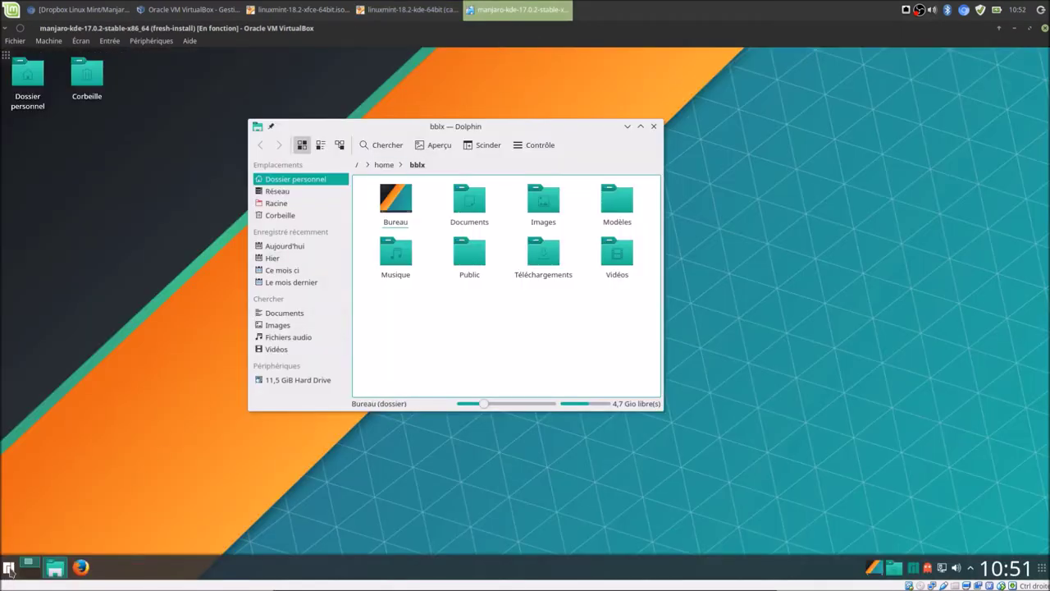
{"action": "left_click", "coordinate": [9, 566]}
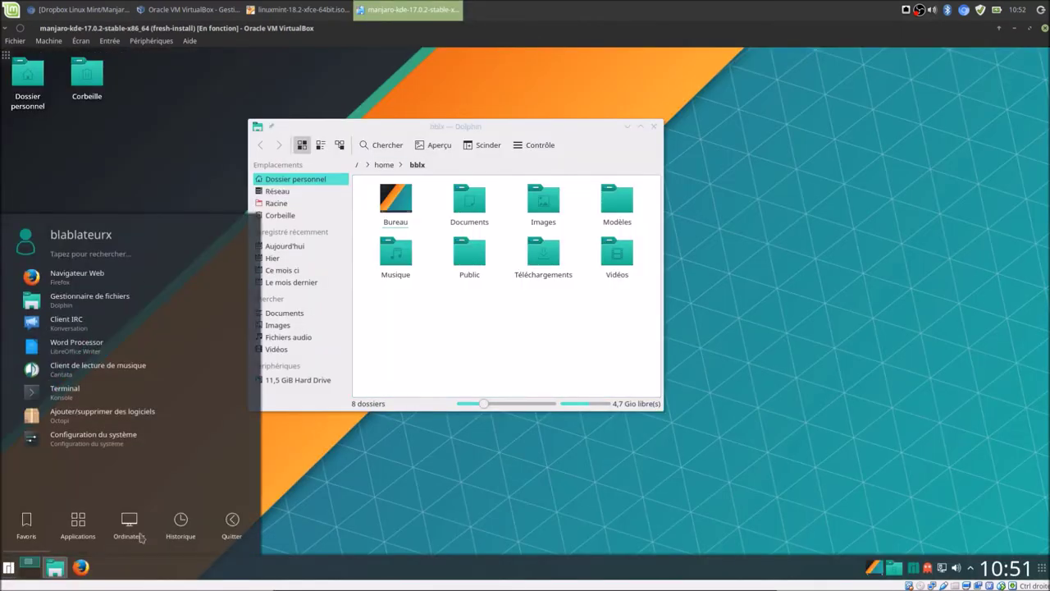
{"action": "mouse_move", "coordinate": [229, 527]}
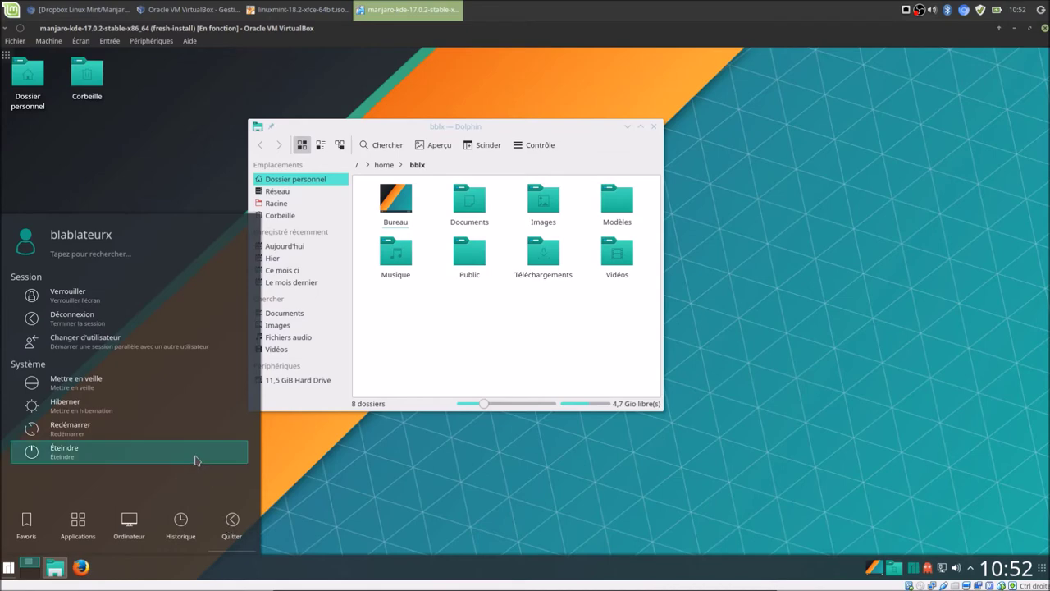
{"action": "key", "text": "Escape"}
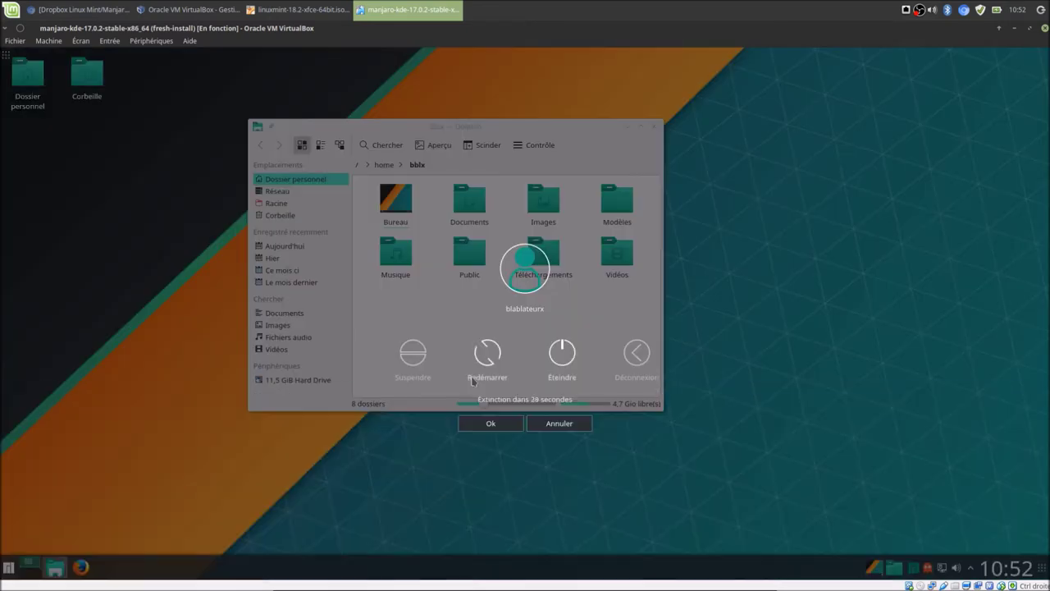
{"action": "left_click", "coordinate": [570, 354]}
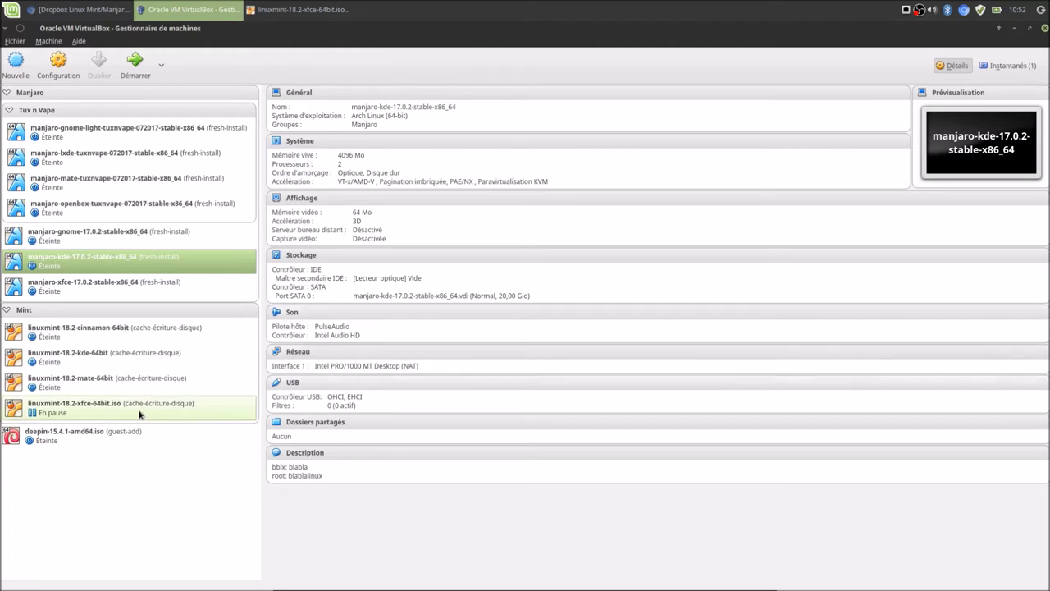
Start the linuxmint-18.2-mate-64bit virtual machine in a maximized window and log in with the account password.
{"action": "left_click", "coordinate": [70, 390]}
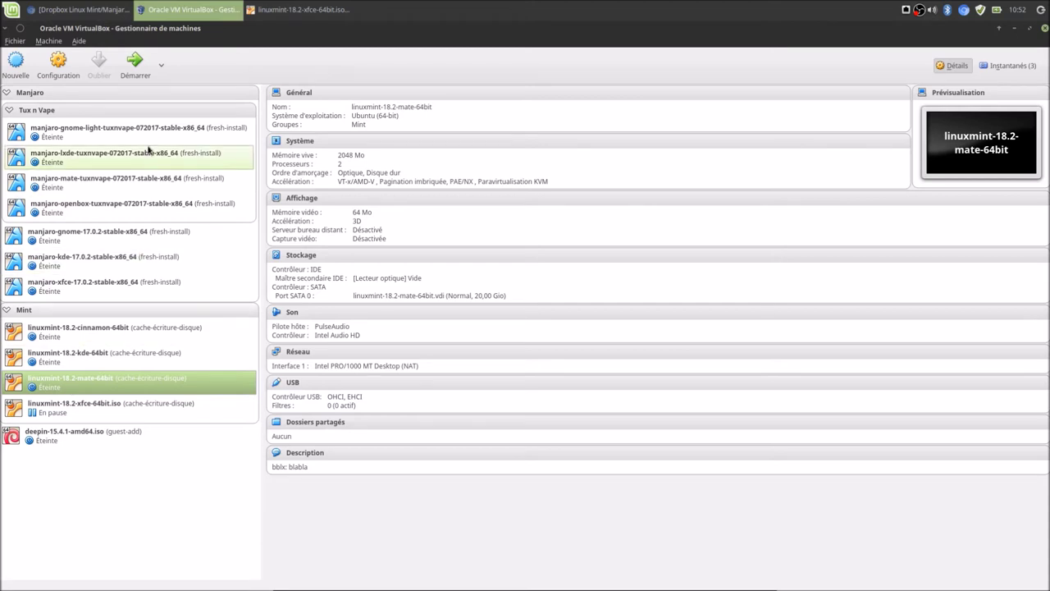
{"action": "left_click", "coordinate": [136, 62]}
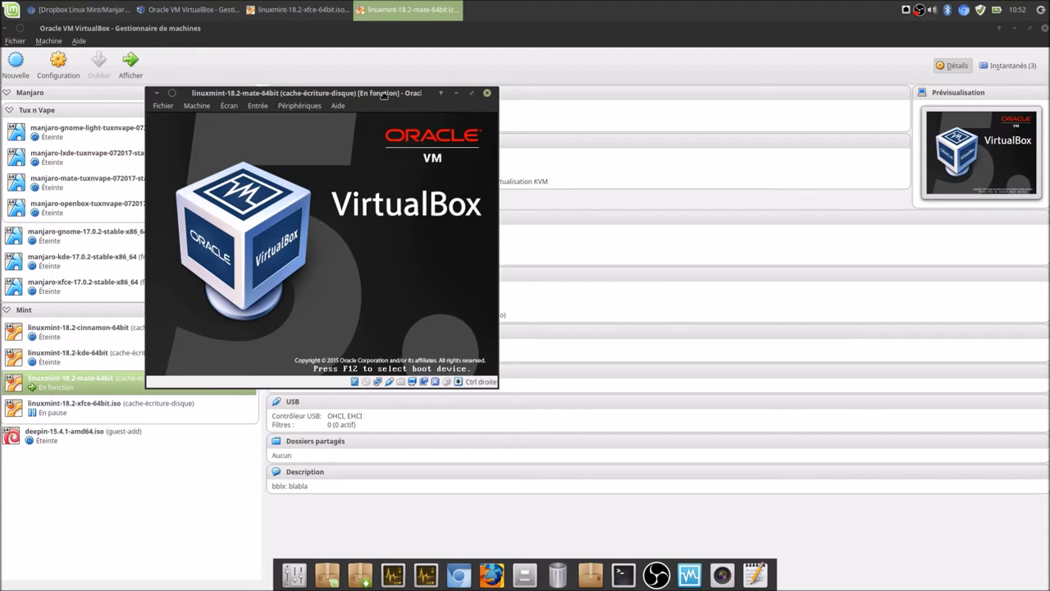
{"action": "left_click_drag", "start_coordinate": [386, 98], "coordinate": [514, 129]}
{"action": "double_click", "coordinate": [514, 129]}
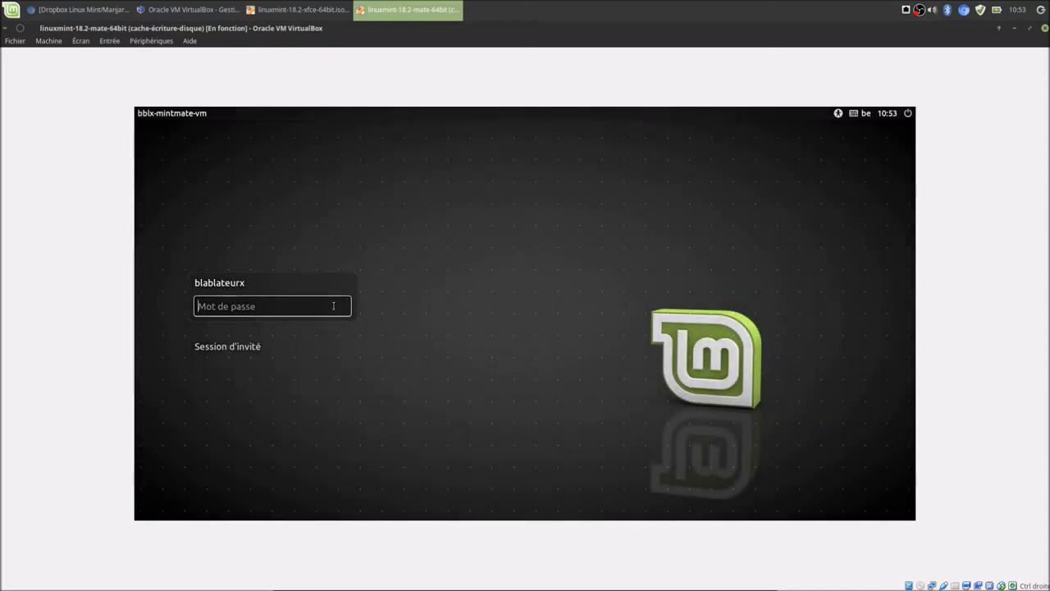
{"action": "type", "text": "•••••••"}
{"action": "key", "text": "Return"}
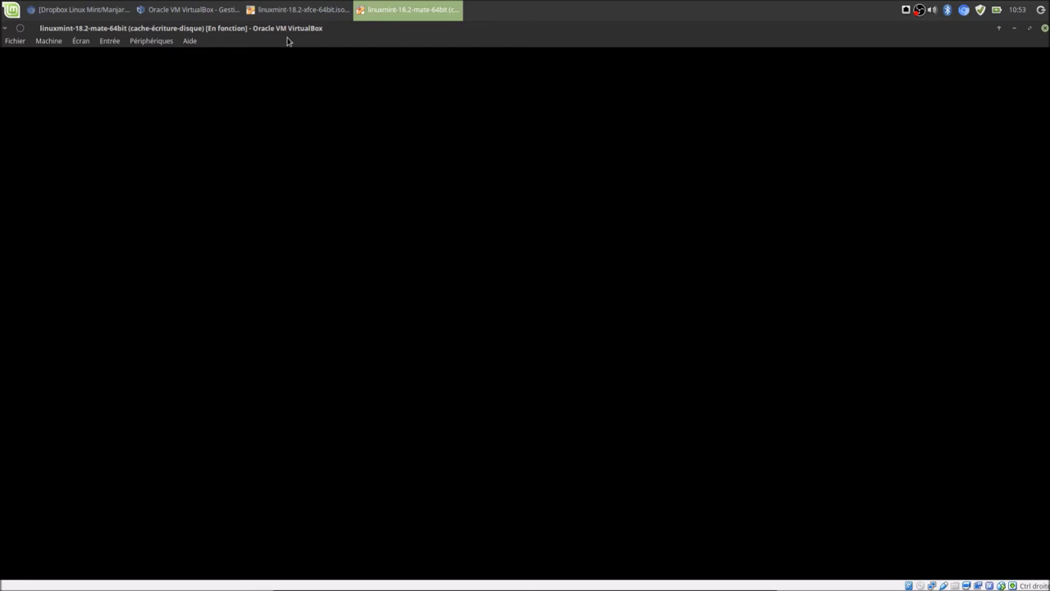
Start the manjaro-mate-tuxnvape-072017-stable-x86_64 virtual machine from the VirtualBox manager and boot its Manjaro Linux entry.
{"action": "left_click", "coordinate": [286, 12]}
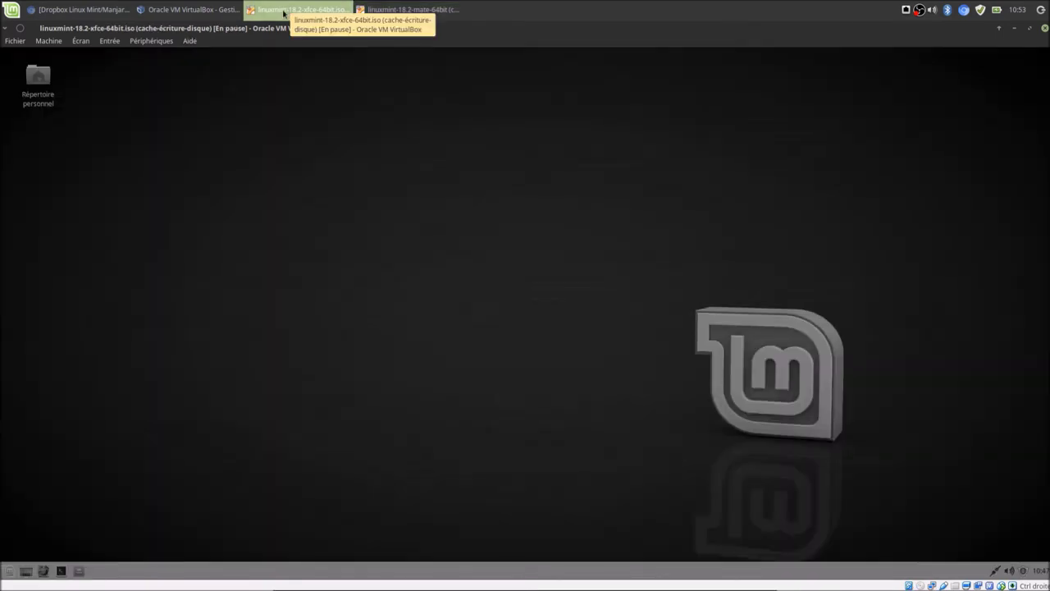
{"action": "left_click", "coordinate": [206, 20]}
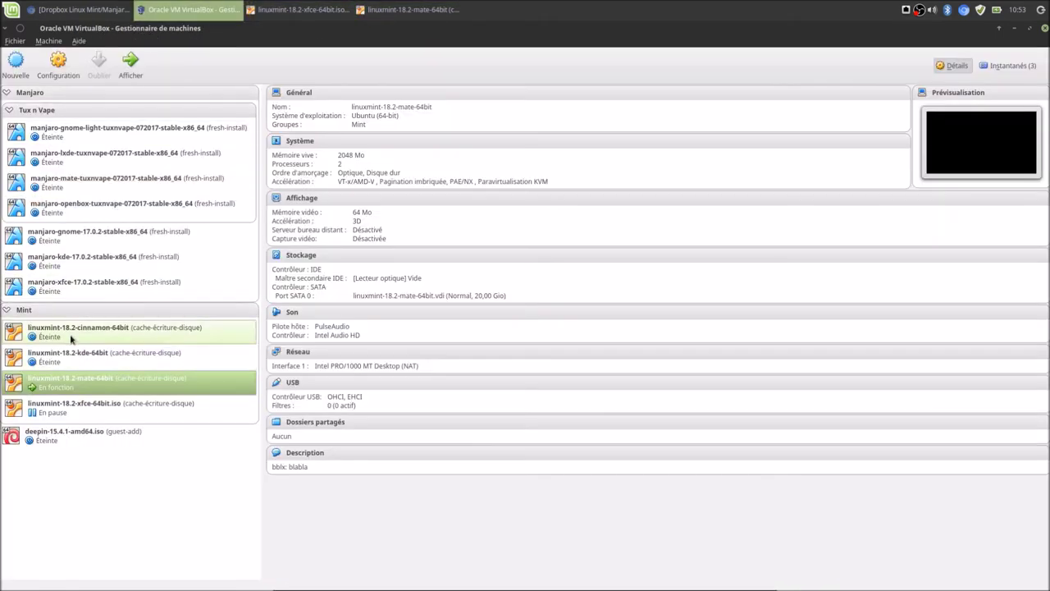
{"action": "left_click", "coordinate": [85, 188]}
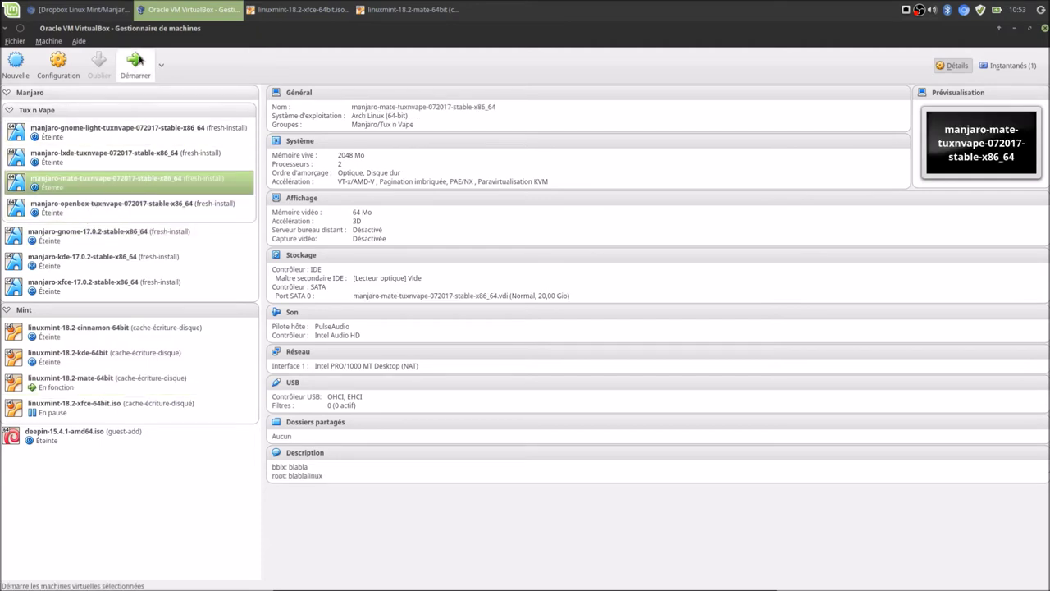
{"action": "left_click", "coordinate": [138, 61]}
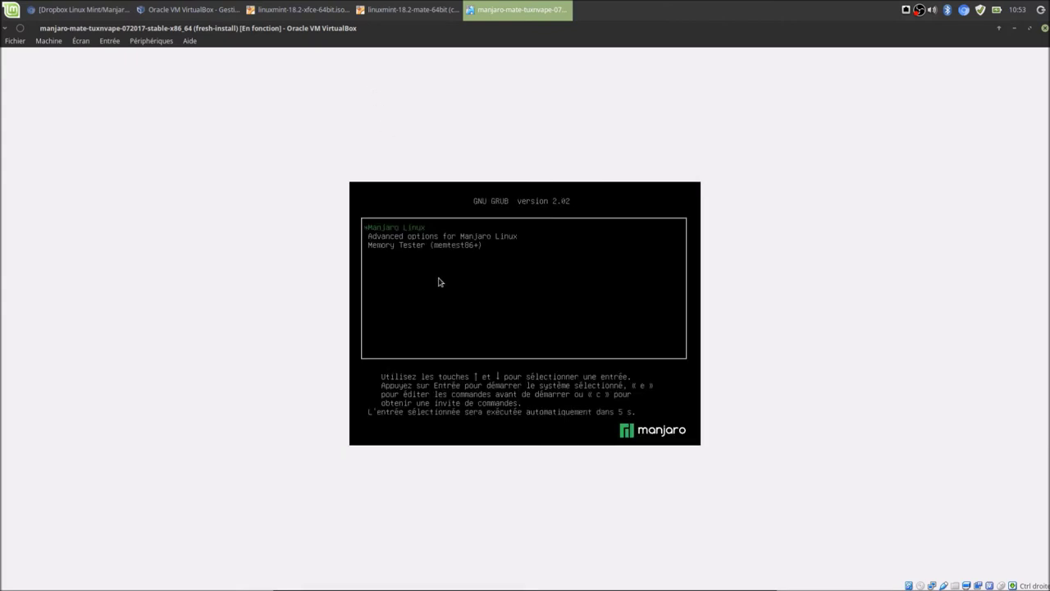
{"action": "key", "text": "Return"}
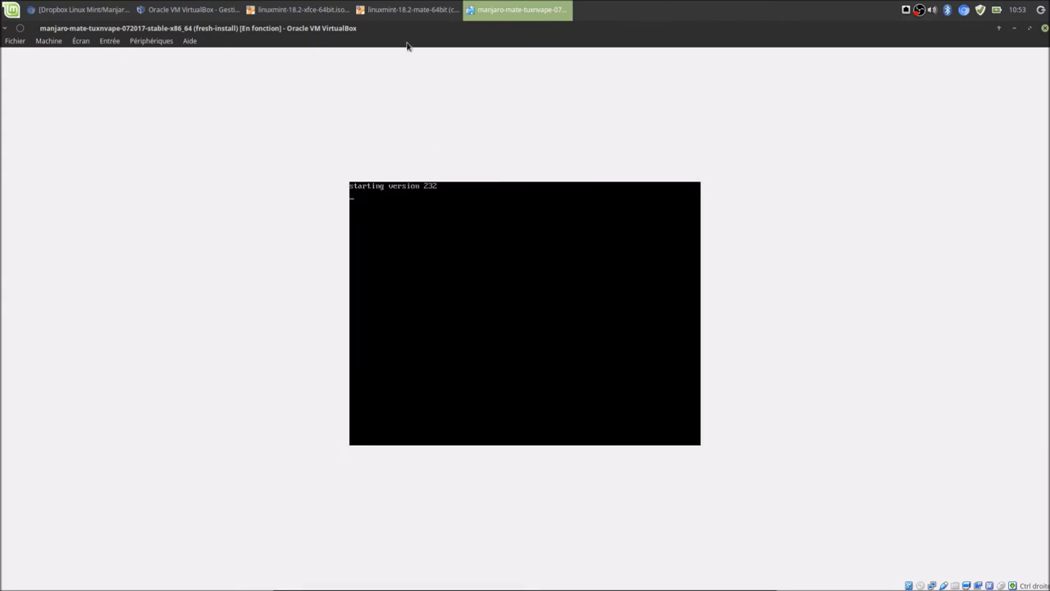
In the Linux Mint MATE machine, open a terminal and a home folder window and arrange them side by side.
{"action": "left_click", "coordinate": [400, 10]}
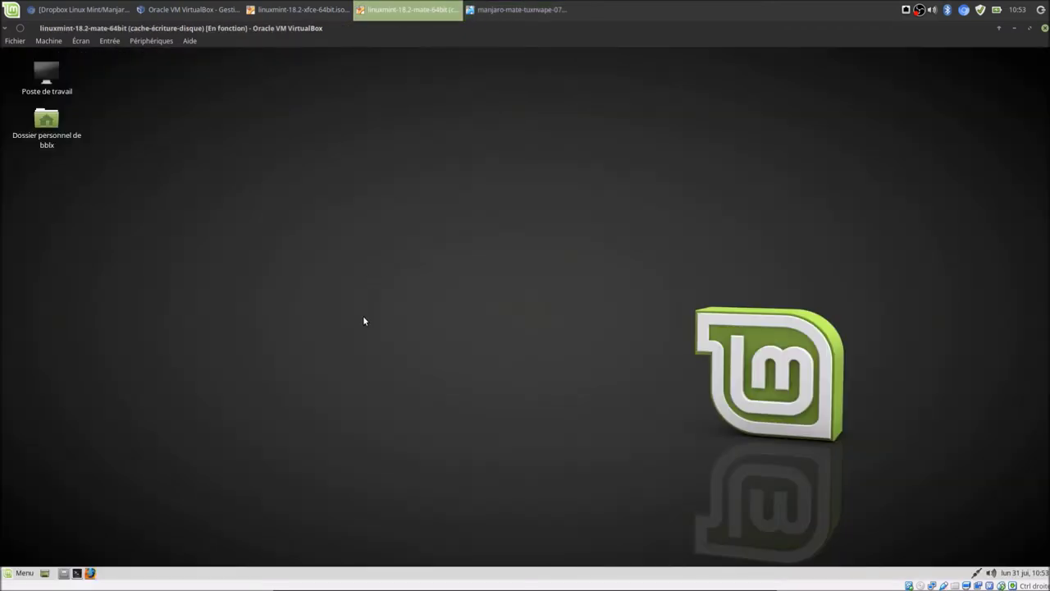
{"action": "left_click", "coordinate": [23, 573]}
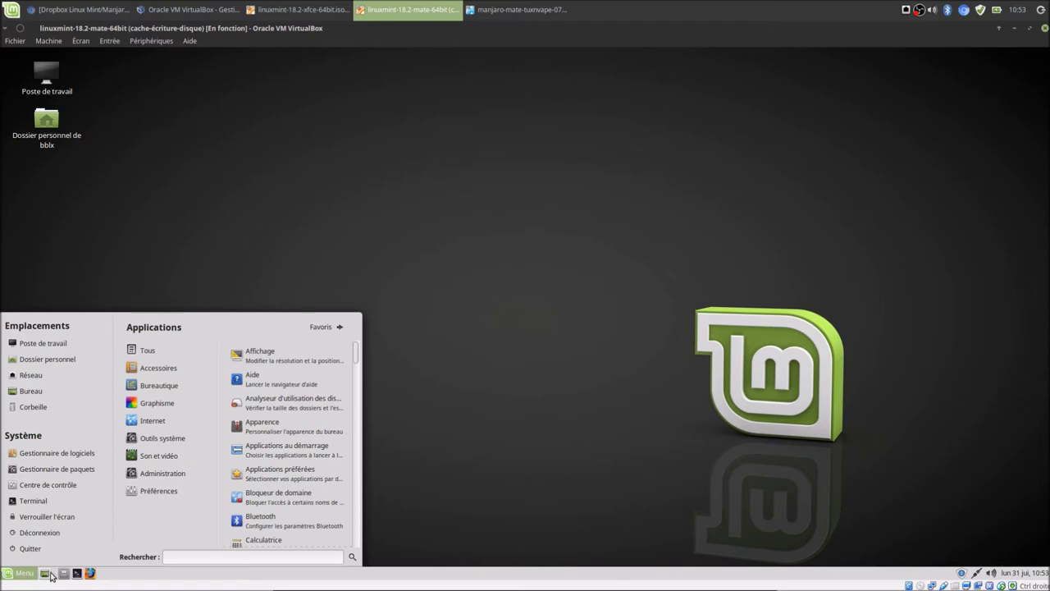
{"action": "left_click", "coordinate": [77, 573]}
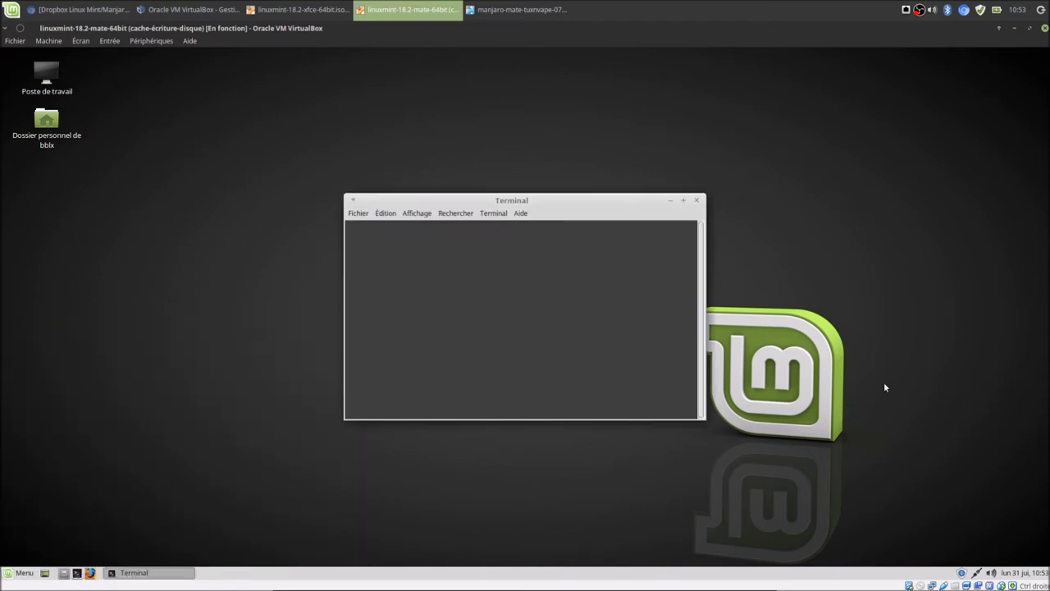
{"action": "key", "text": "super+e"}
{"action": "left_click_drag", "start_coordinate": [592, 157], "coordinate": [347, 206]}
{"action": "left_click_drag", "start_coordinate": [587, 200], "coordinate": [796, 130]}
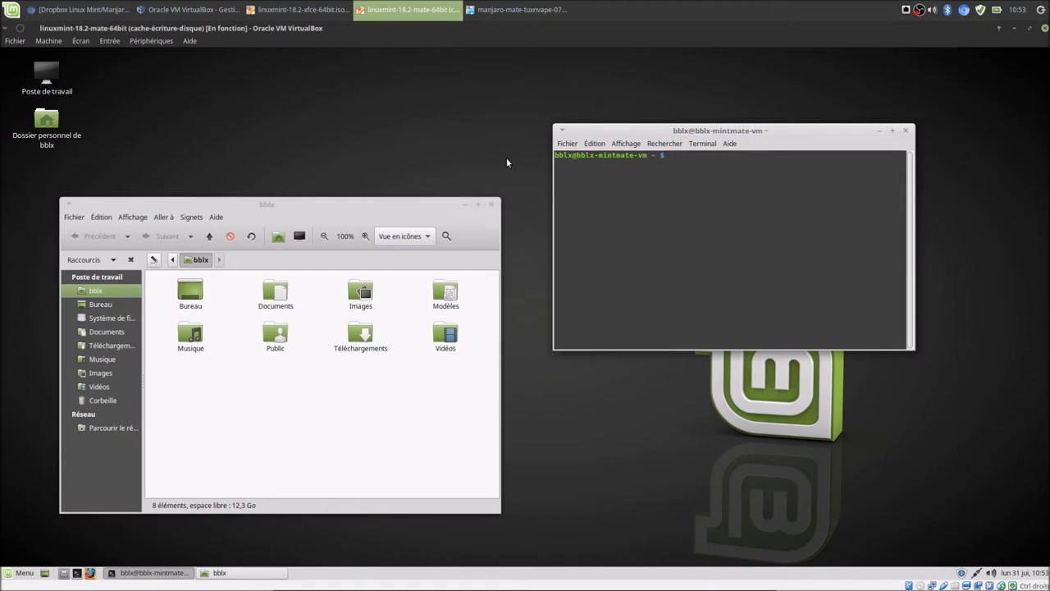
Log in to the Manjaro MATE machine with the account password and close its Manjaro Hello welcome window.
{"action": "left_click", "coordinate": [515, 11]}
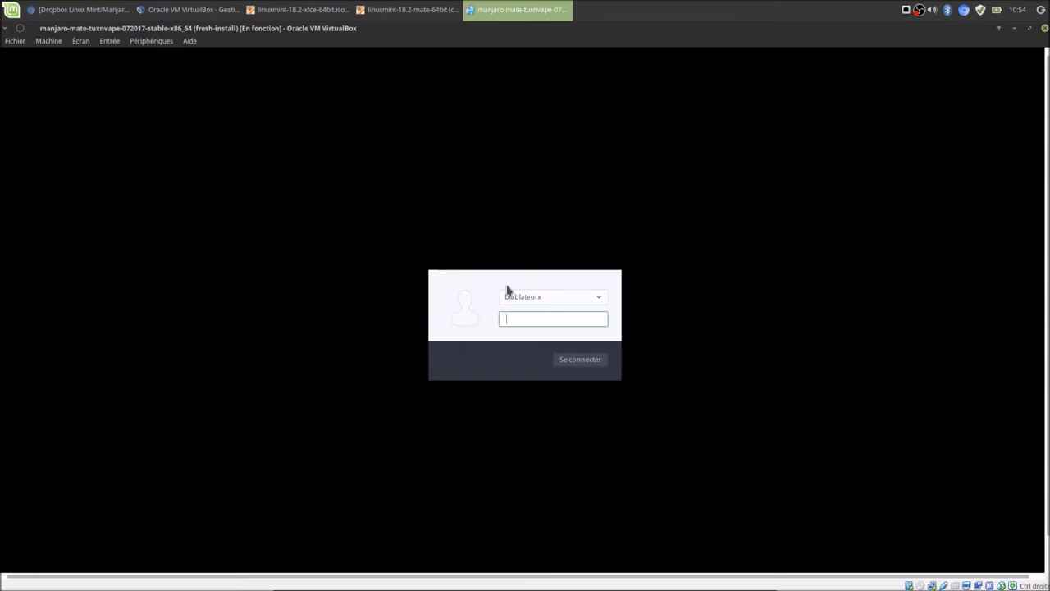
{"action": "type", "text": "••••••"}
{"action": "key", "text": "Return"}
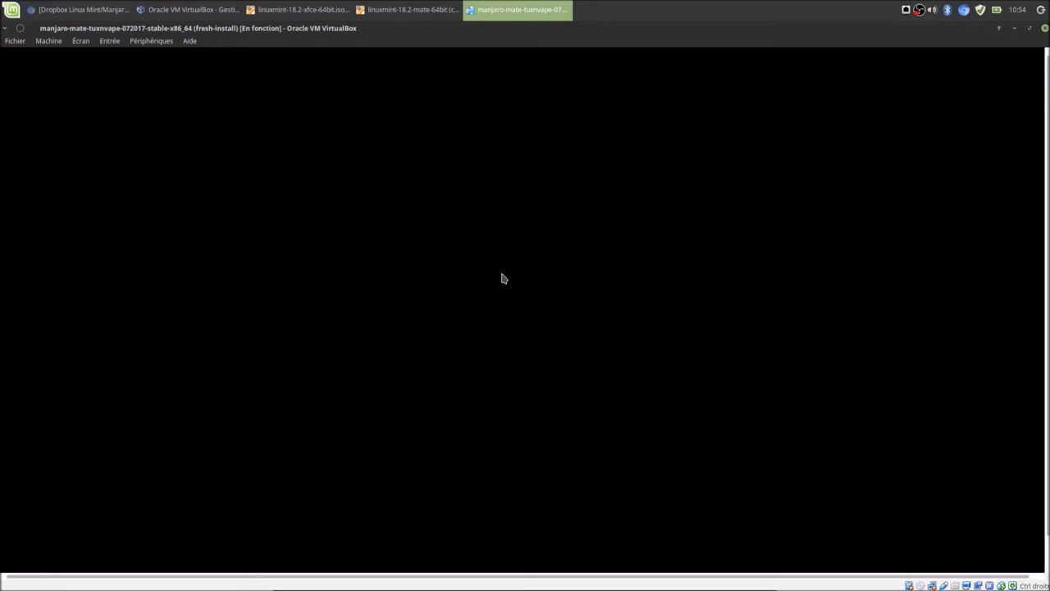
{"action": "left_click", "coordinate": [422, 12]}
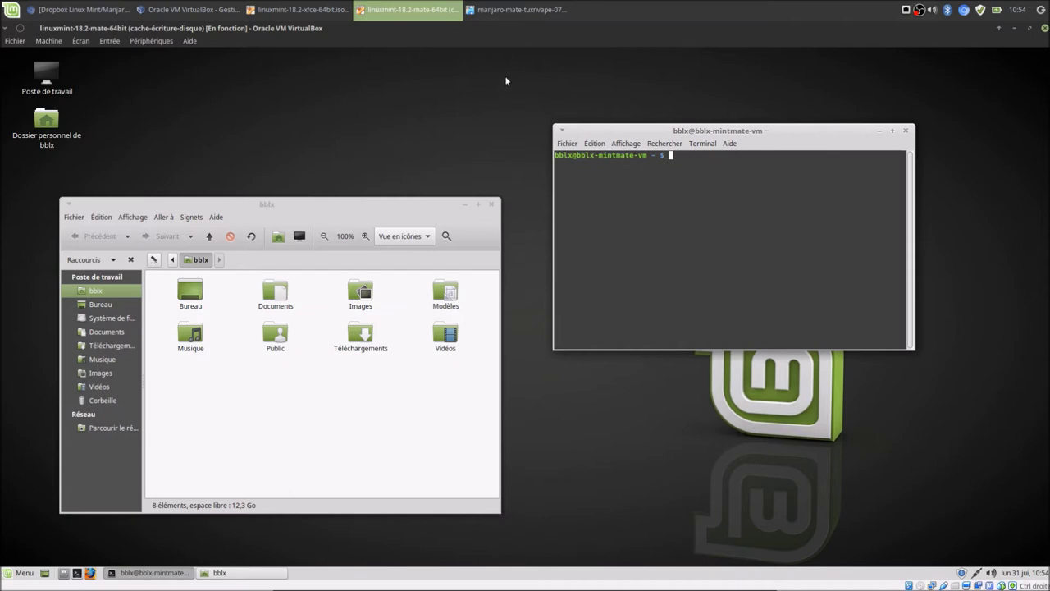
{"action": "left_click", "coordinate": [517, 12]}
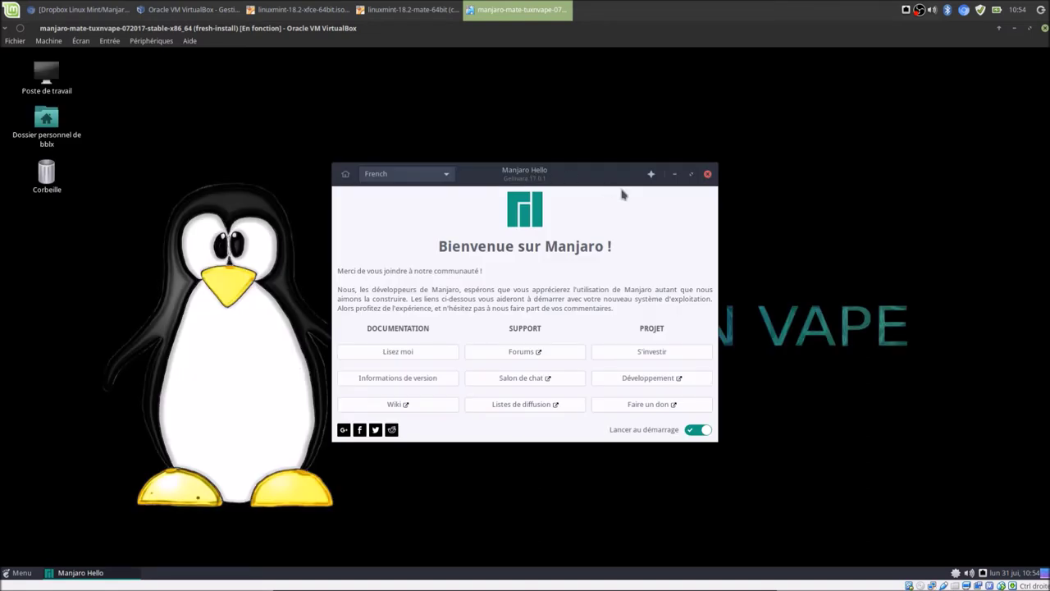
{"action": "left_click", "coordinate": [708, 175]}
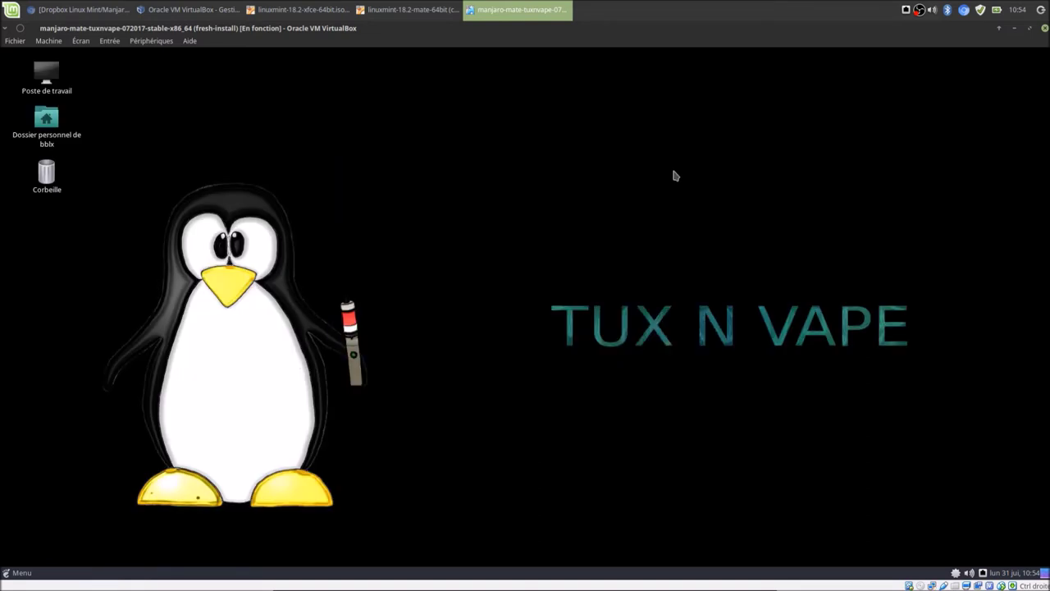
Alternate between the Linux Mint MATE and Manjaro MATE machines to compare their desktops and panels.
{"action": "left_click", "coordinate": [405, 15]}
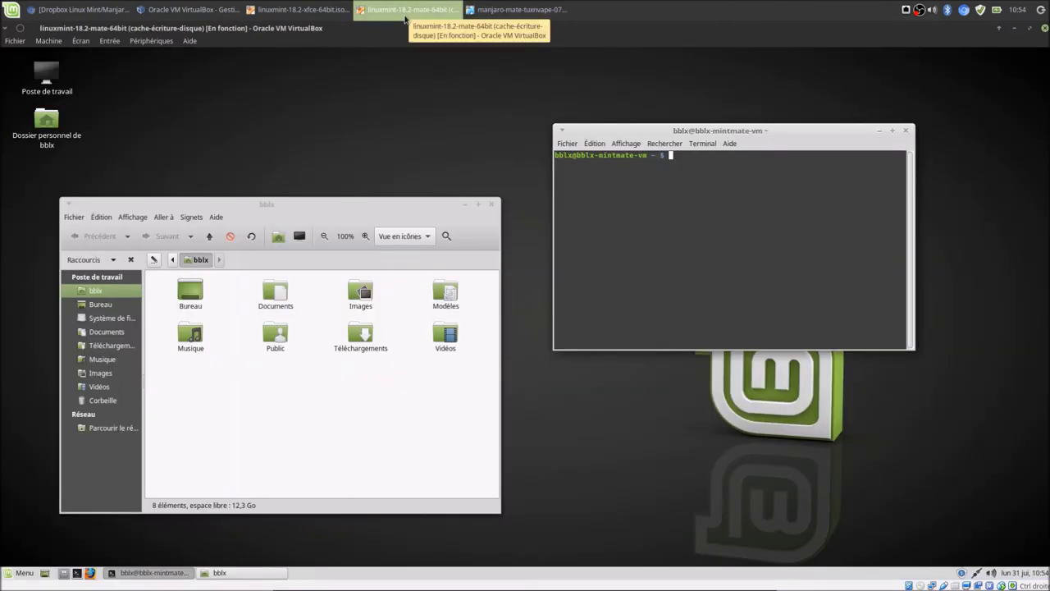
{"action": "left_click", "coordinate": [507, 14]}
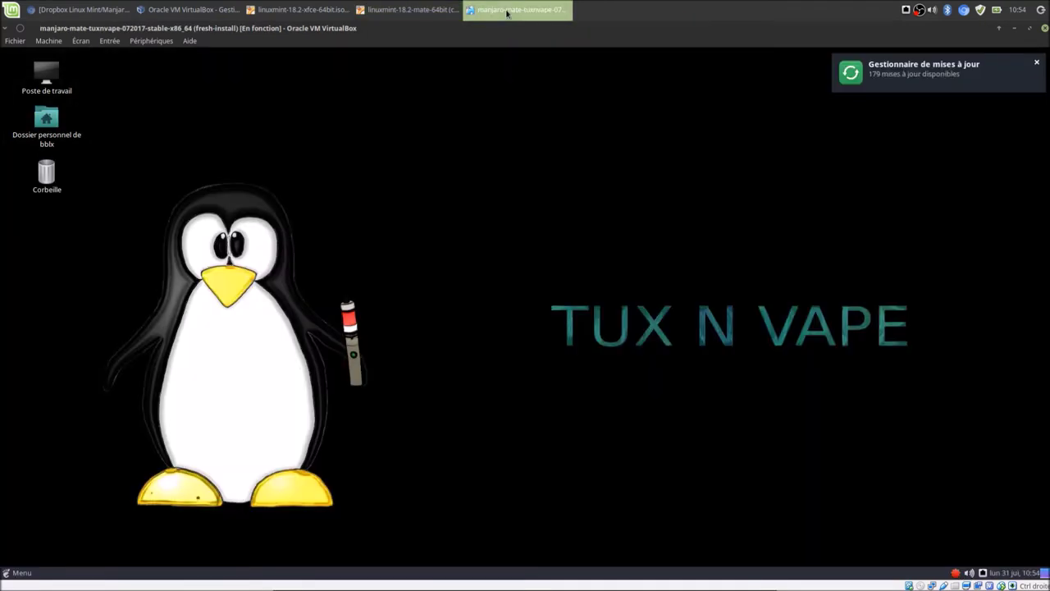
{"action": "left_click", "coordinate": [408, 13]}
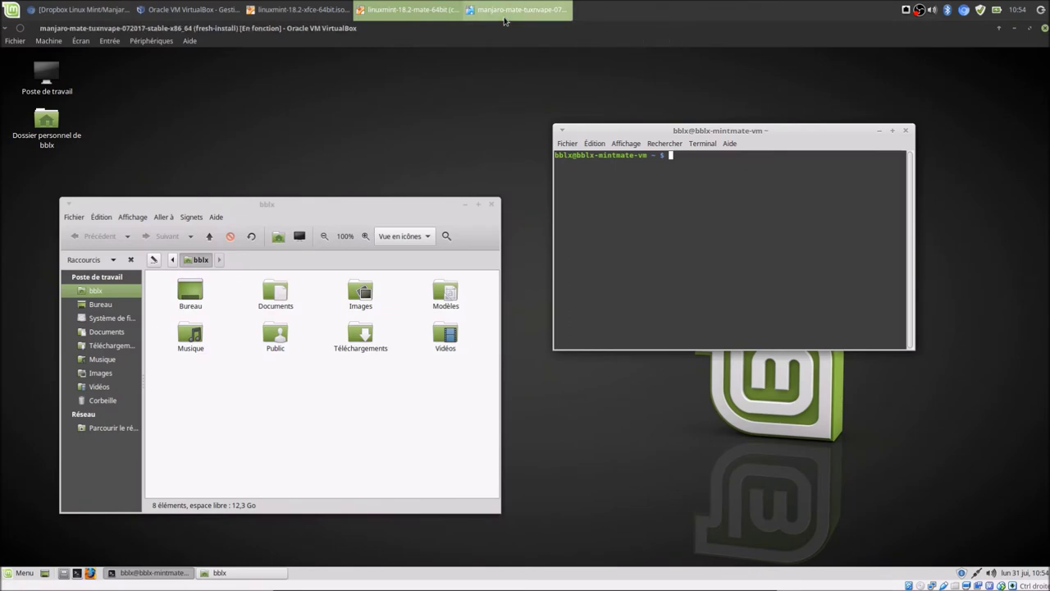
{"action": "left_click", "coordinate": [505, 17]}
{"action": "left_click", "coordinate": [399, 12]}
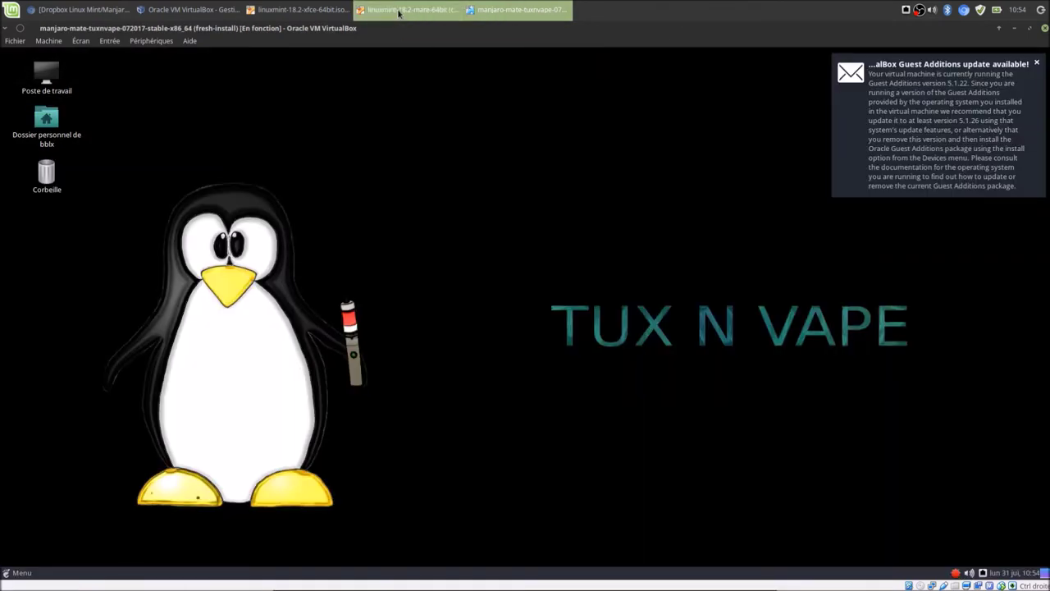
{"action": "left_click", "coordinate": [519, 13]}
{"action": "left_click", "coordinate": [427, 13]}
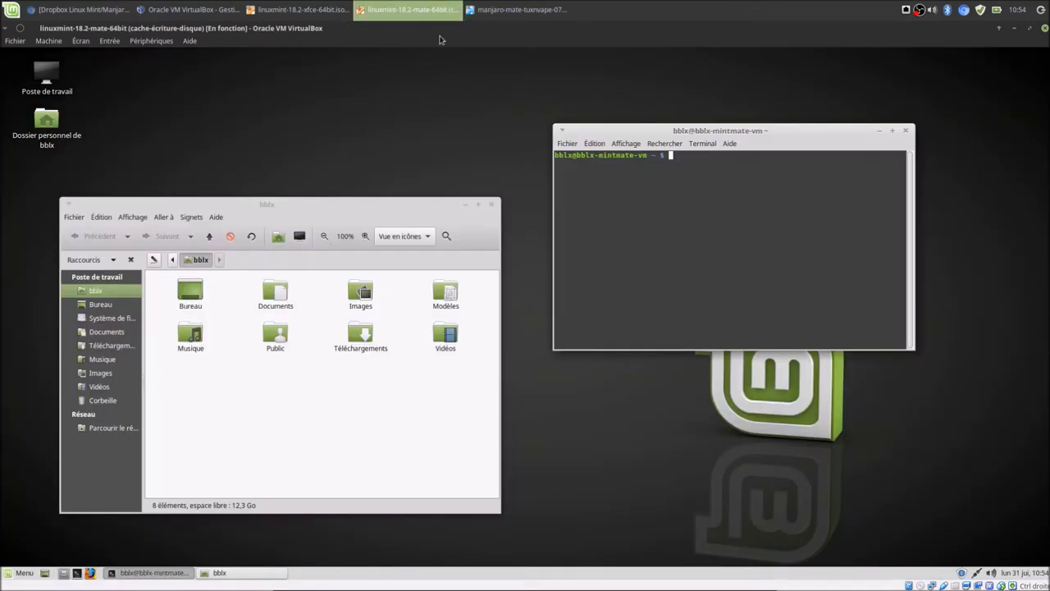
{"action": "left_click", "coordinate": [485, 12]}
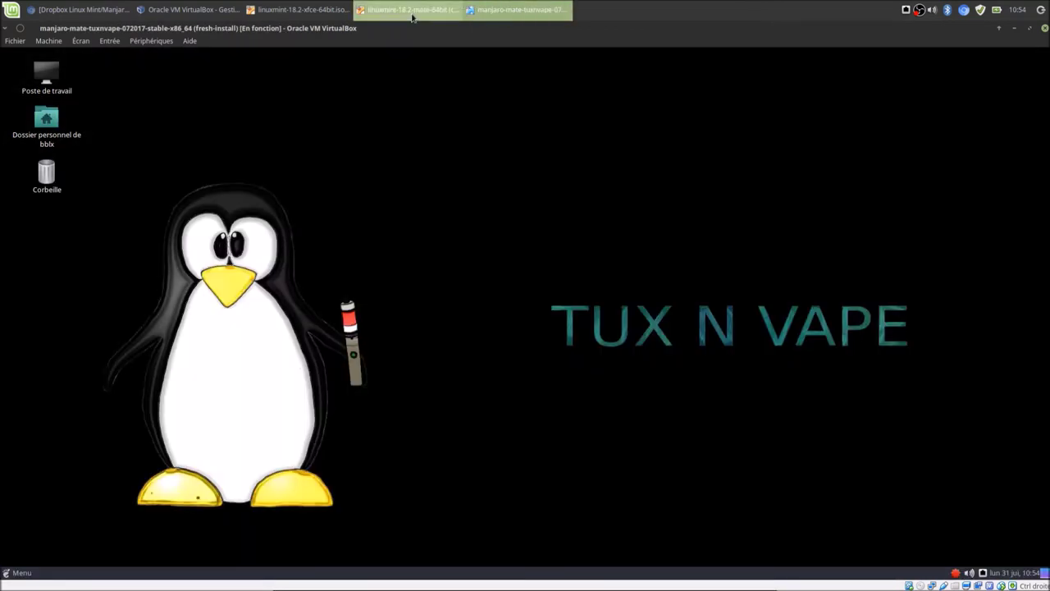
{"action": "left_click", "coordinate": [413, 16]}
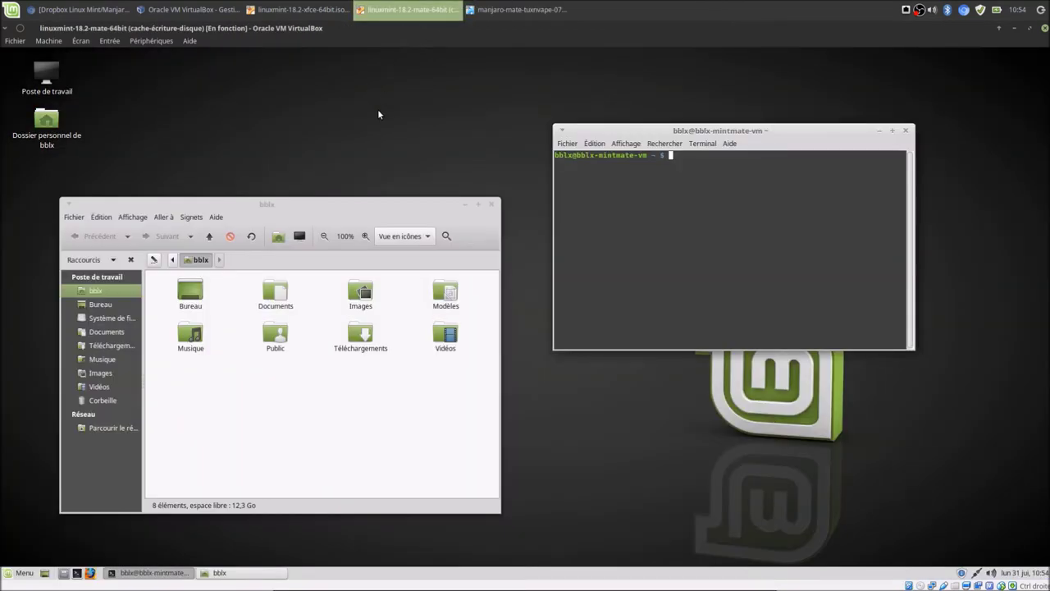
{"action": "left_click", "coordinate": [512, 12]}
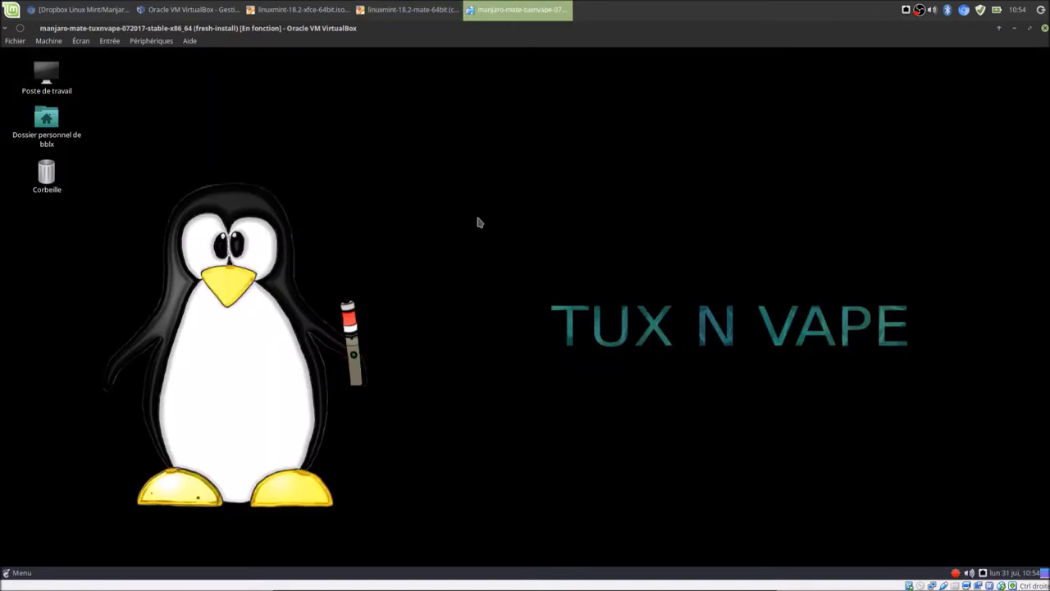
{"action": "left_click", "coordinate": [20, 574]}
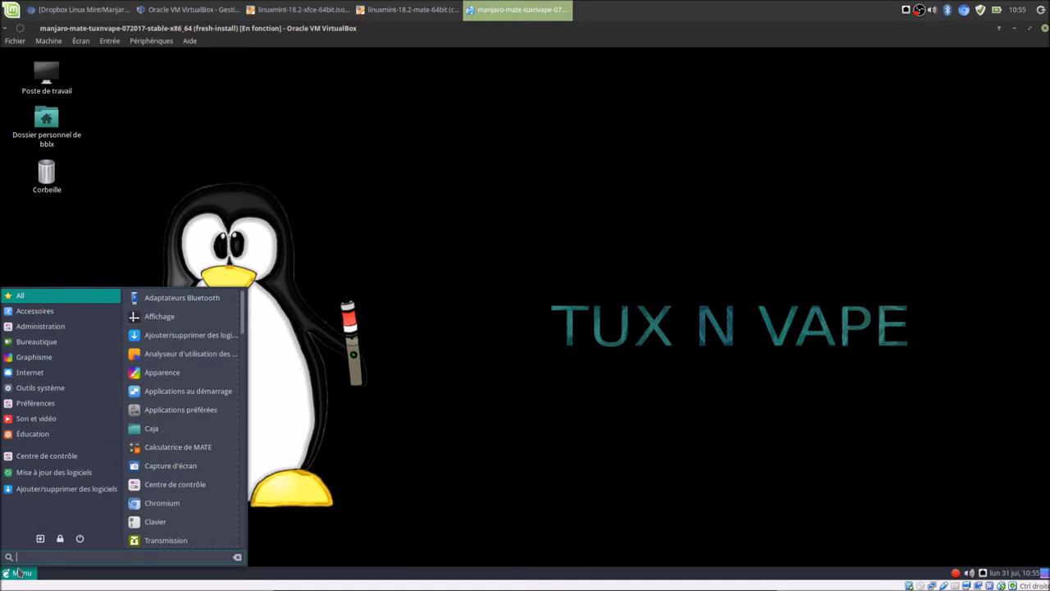
{"action": "type", "text": "fich"}
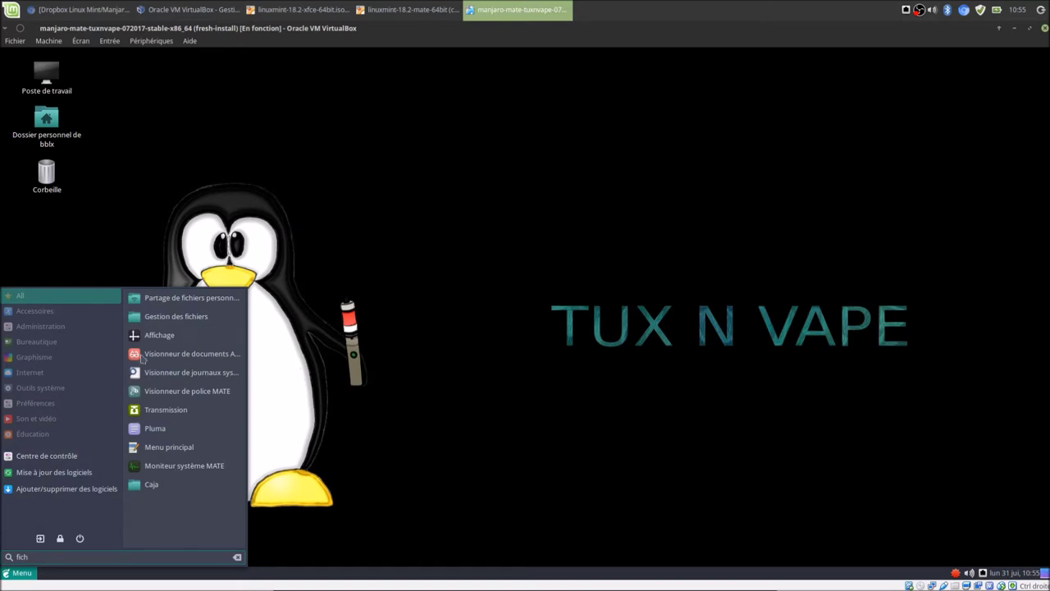
{"action": "left_click", "coordinate": [164, 318]}
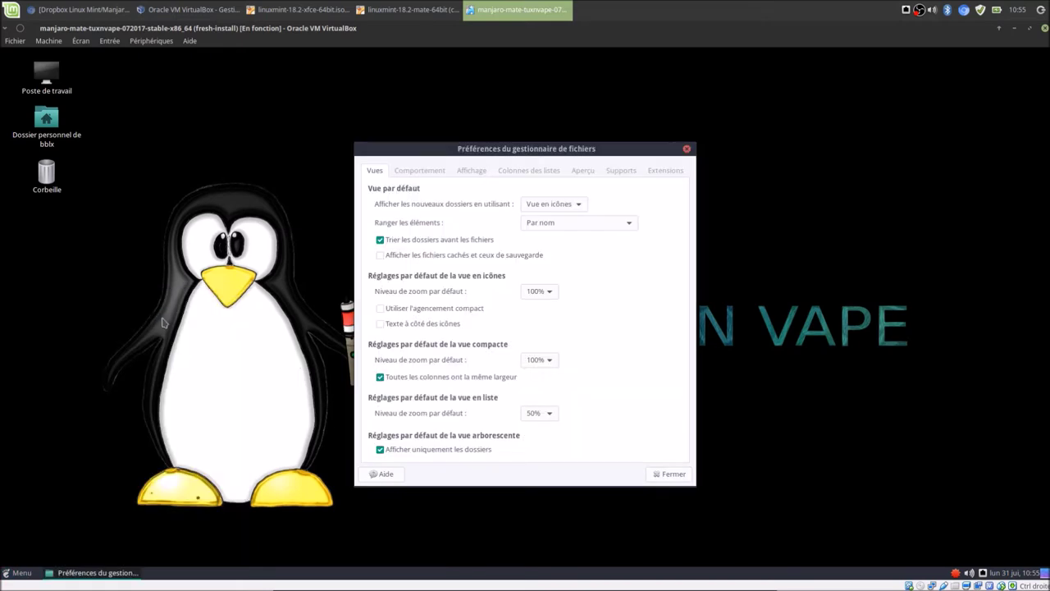
{"action": "left_click", "coordinate": [686, 148]}
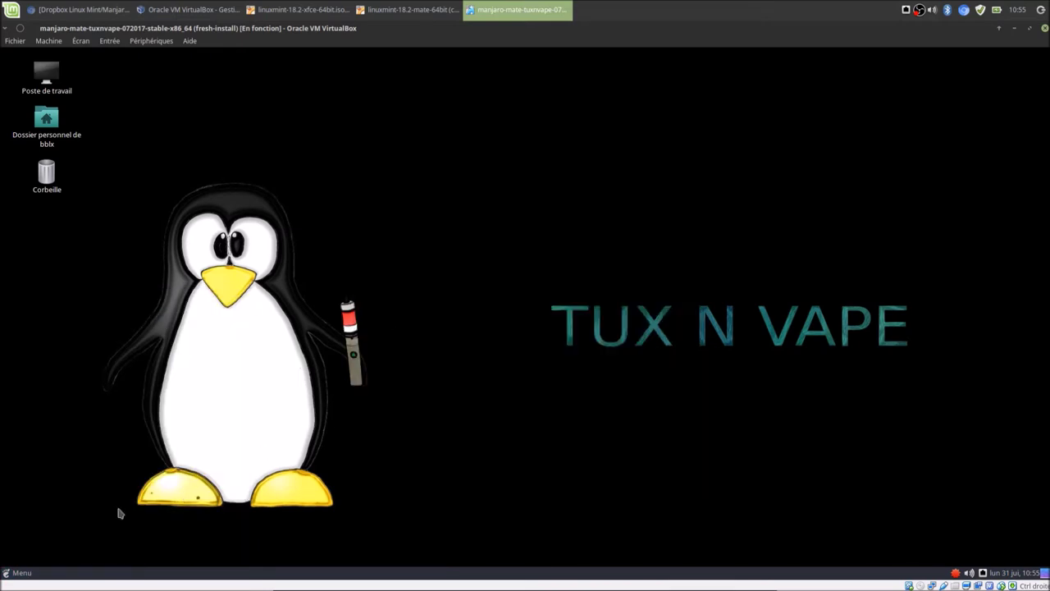
In the Manjaro MATE machine, open the Caja file manager and Terminal MATE and arrange their windows side by side.
{"action": "left_click", "coordinate": [16, 574]}
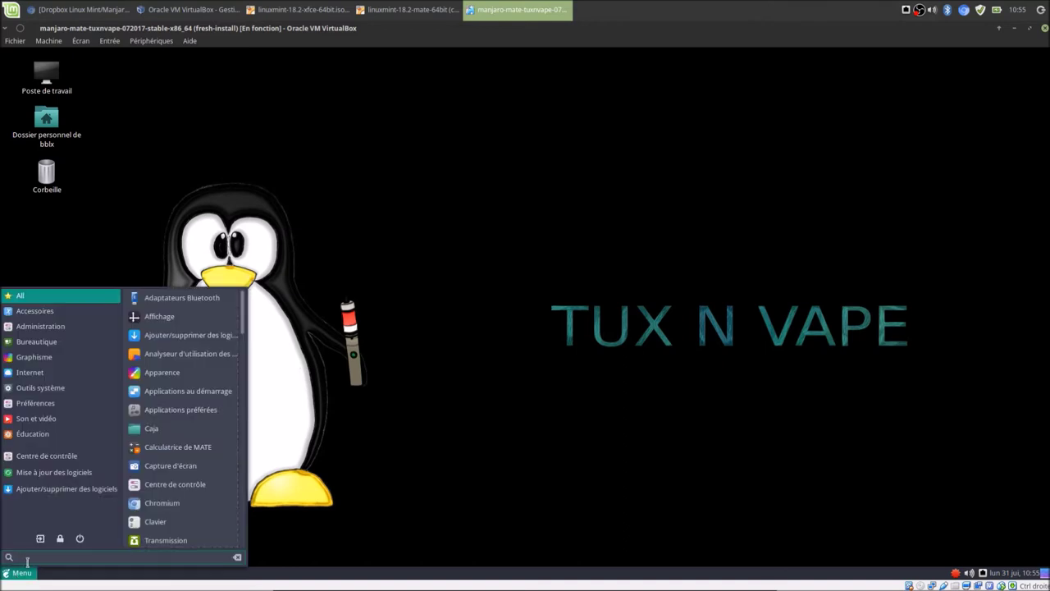
{"action": "left_click", "coordinate": [196, 435]}
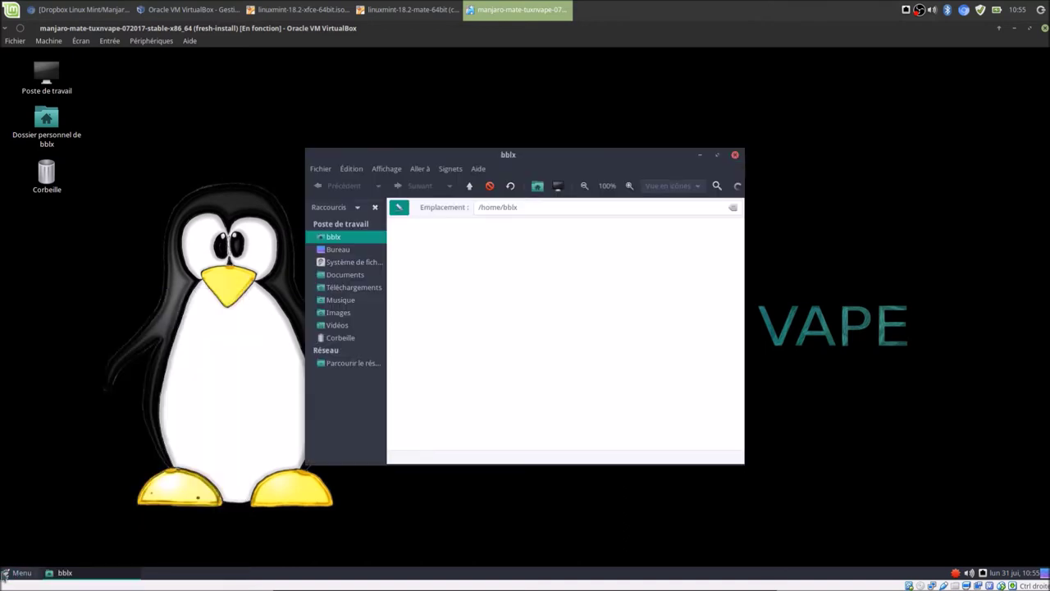
{"action": "left_click", "coordinate": [6, 574]}
{"action": "type", "text": "ter"}
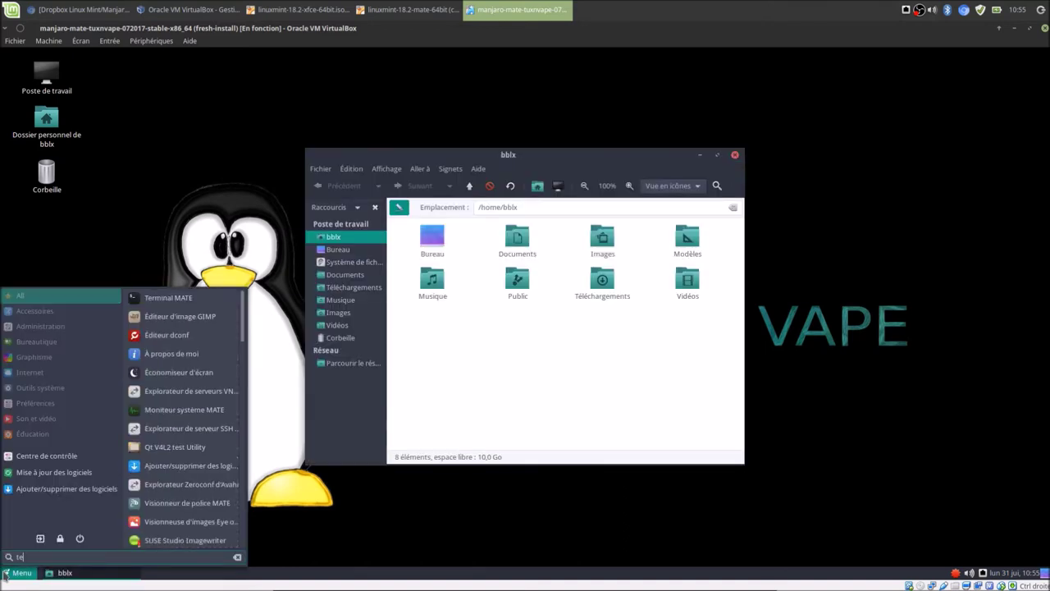
{"action": "left_click", "coordinate": [192, 303]}
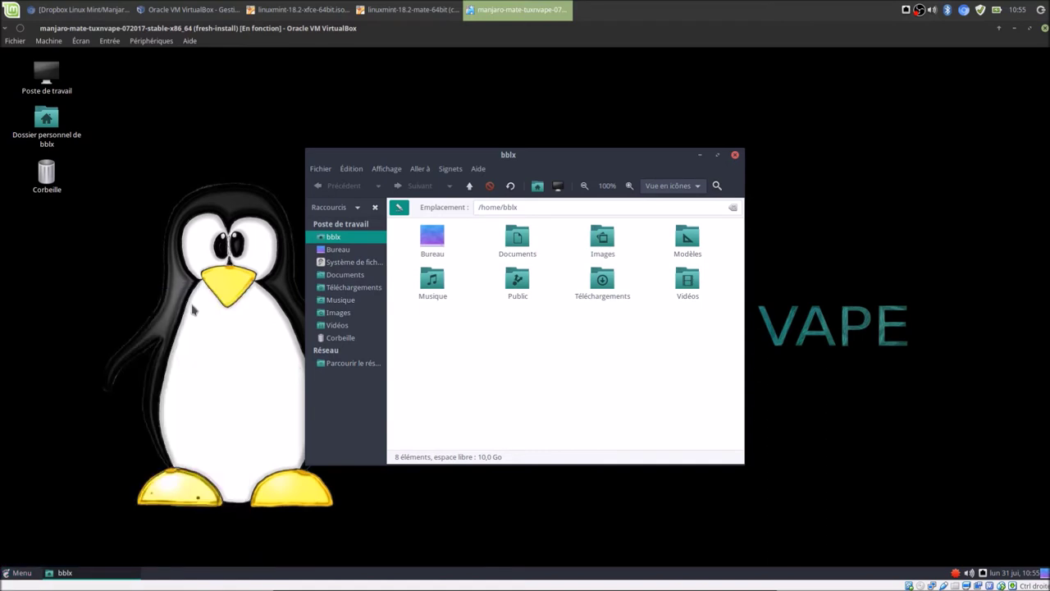
{"action": "left_click_drag", "start_coordinate": [516, 160], "coordinate": [309, 223]}
{"action": "left_click_drag", "start_coordinate": [573, 186], "coordinate": [787, 134]}
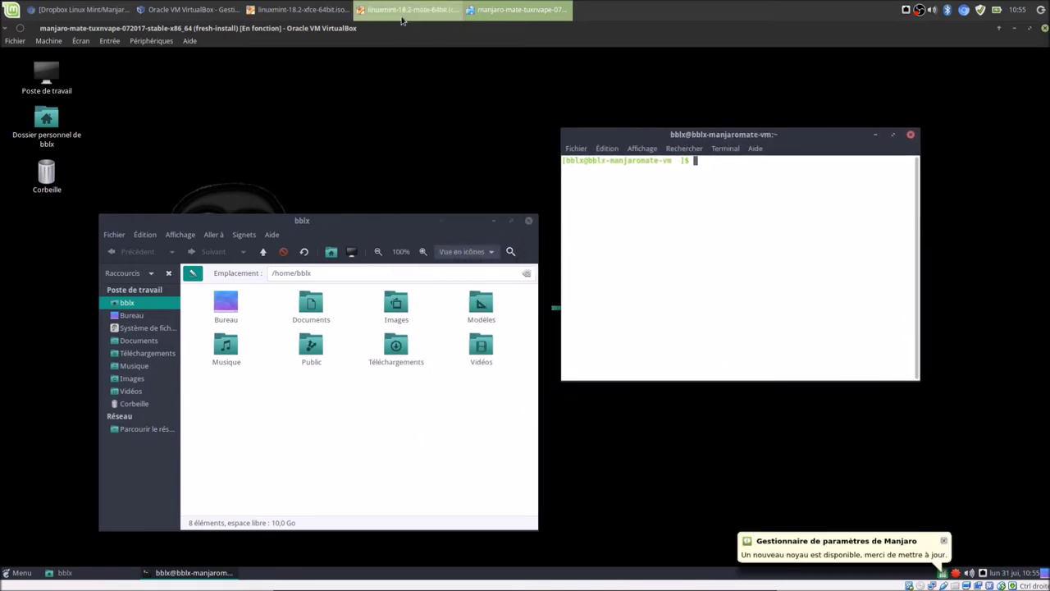
Compare the file manager and terminal windows of the Manjaro MATE and Linux Mint MATE machines.
{"action": "left_click", "coordinate": [404, 14]}
{"action": "left_click", "coordinate": [497, 13]}
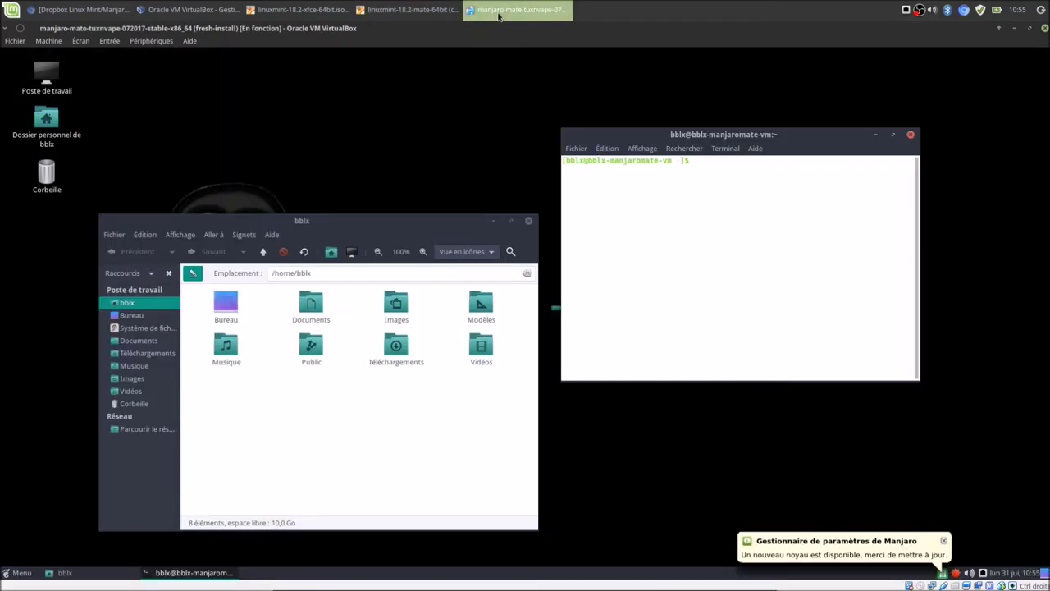
{"action": "left_click", "coordinate": [424, 13]}
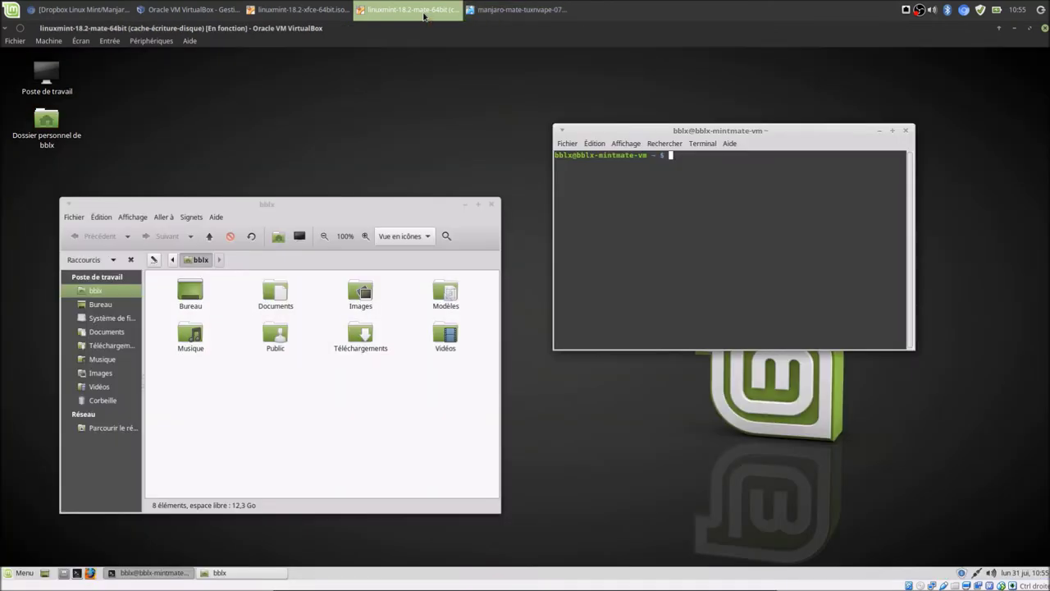
Shut down the Linux Mint MATE machine from within its desktop and confirm the power-off.
{"action": "left_click", "coordinate": [24, 573]}
{"action": "left_click", "coordinate": [27, 548]}
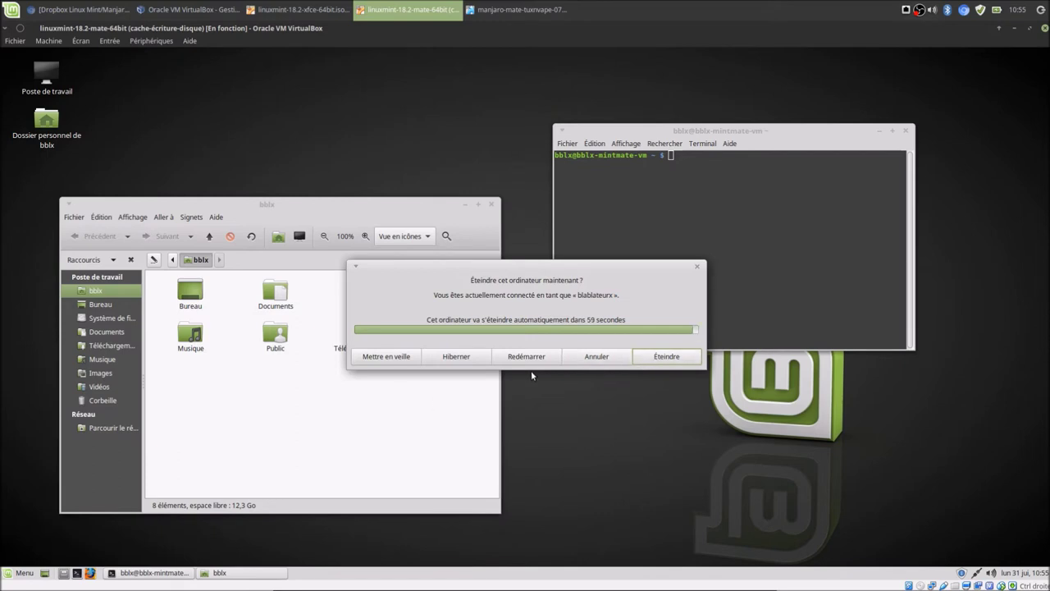
{"action": "left_click", "coordinate": [664, 356]}
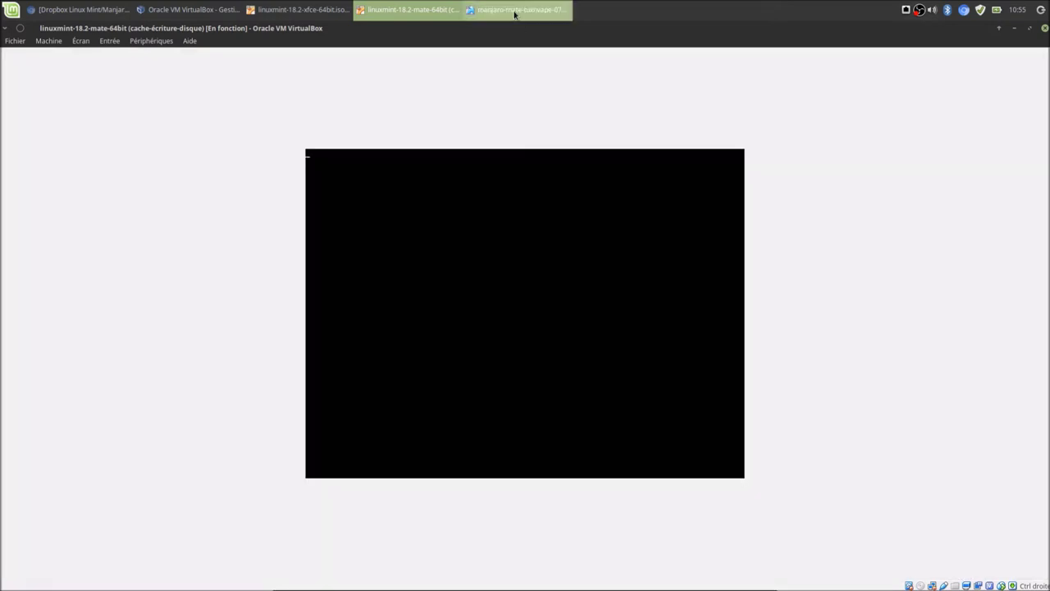
Shut down the Manjaro MATE machine from within its desktop and confirm the power-off.
{"action": "left_click", "coordinate": [515, 14]}
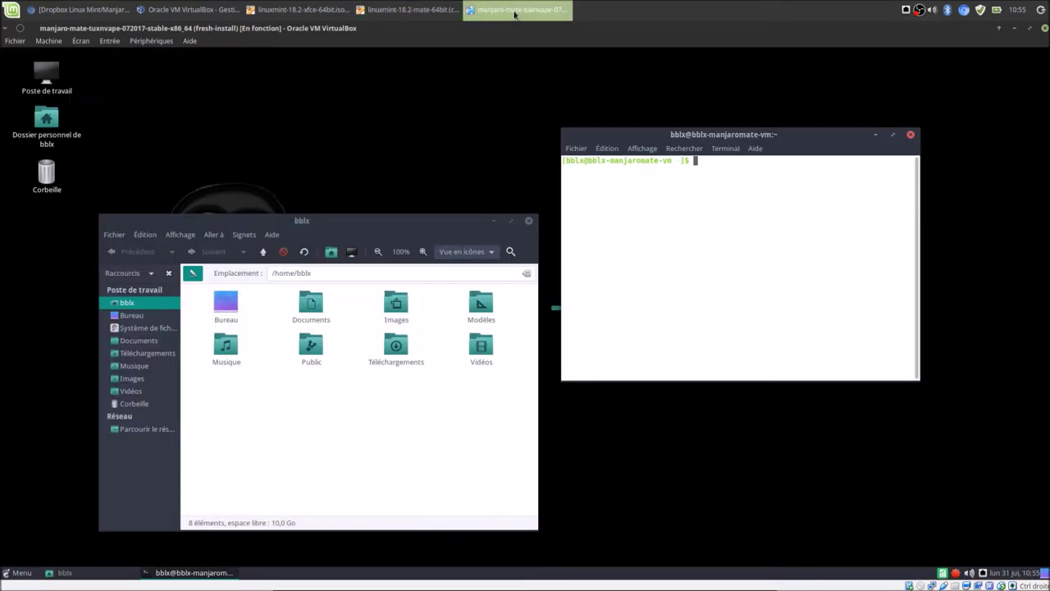
{"action": "left_click", "coordinate": [22, 574]}
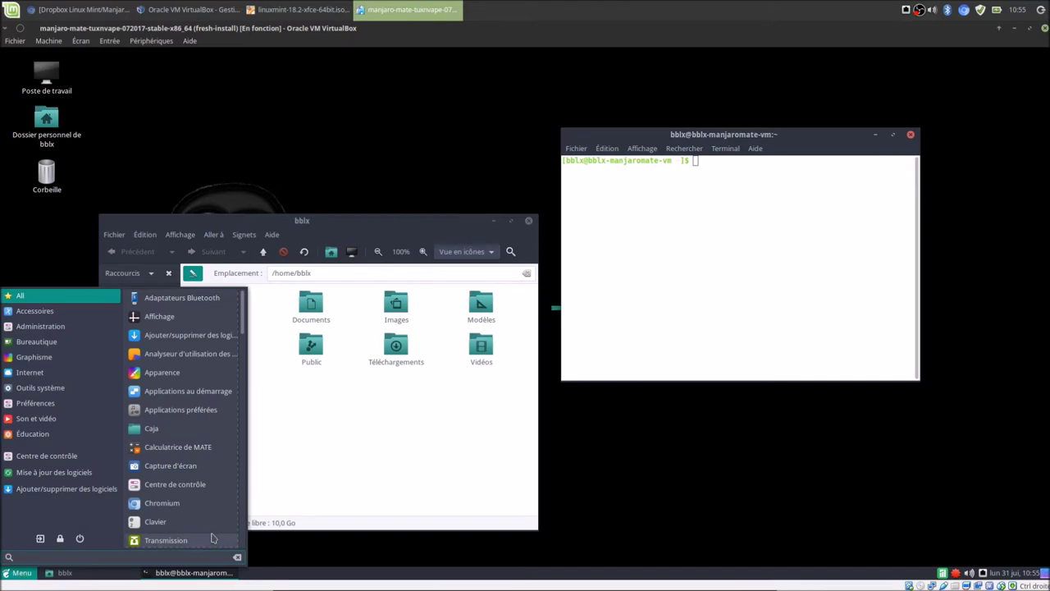
{"action": "left_click", "coordinate": [80, 538]}
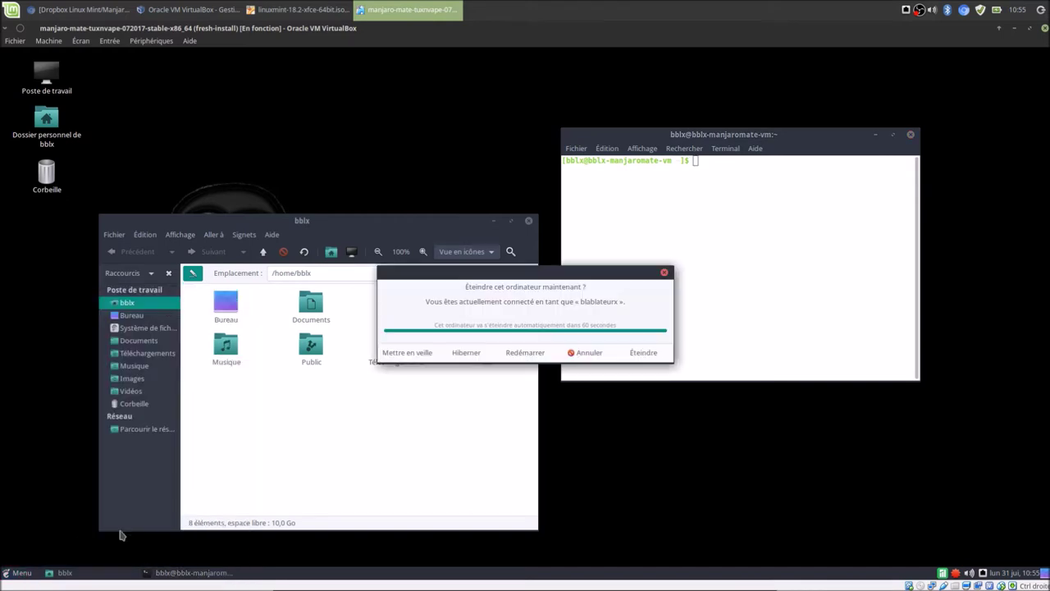
{"action": "left_click", "coordinate": [644, 353]}
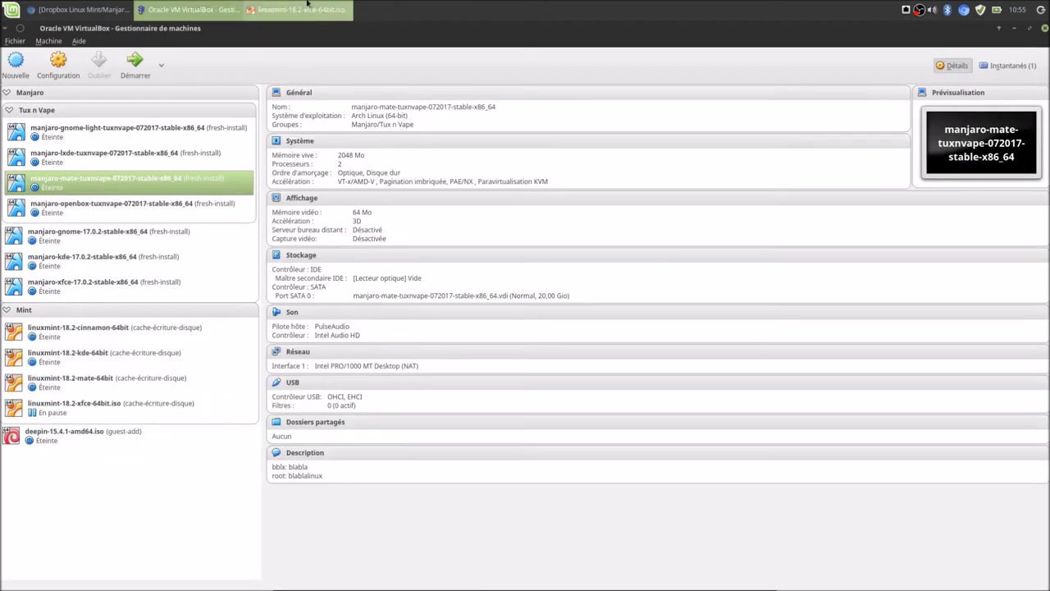
Resume the paused linuxmint-18.2-xfce-64bit.iso virtual machine and return to its empty desktop.
{"action": "left_click", "coordinate": [302, 10]}
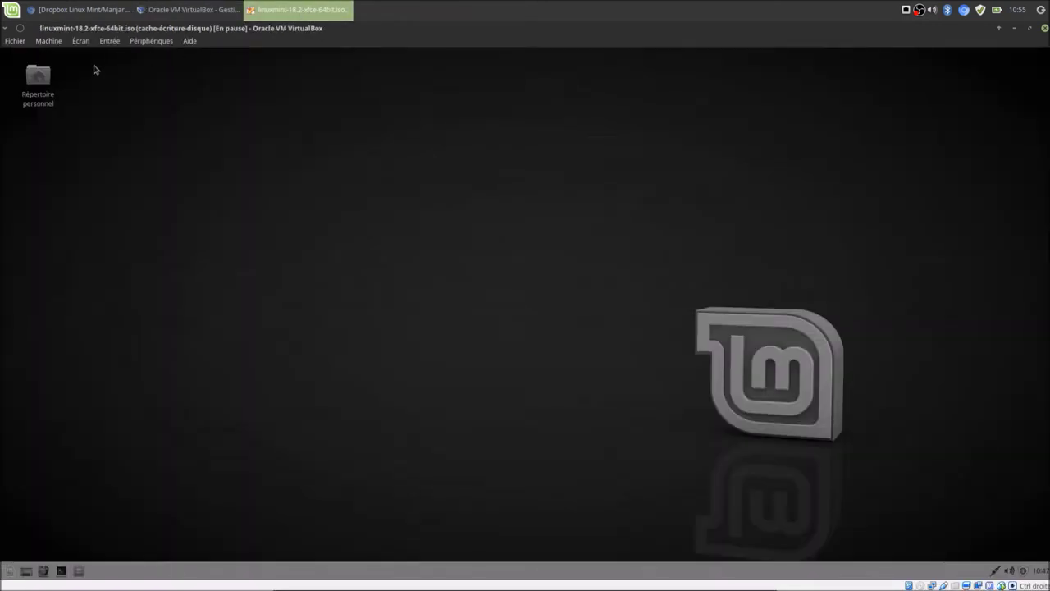
{"action": "left_click", "coordinate": [56, 42]}
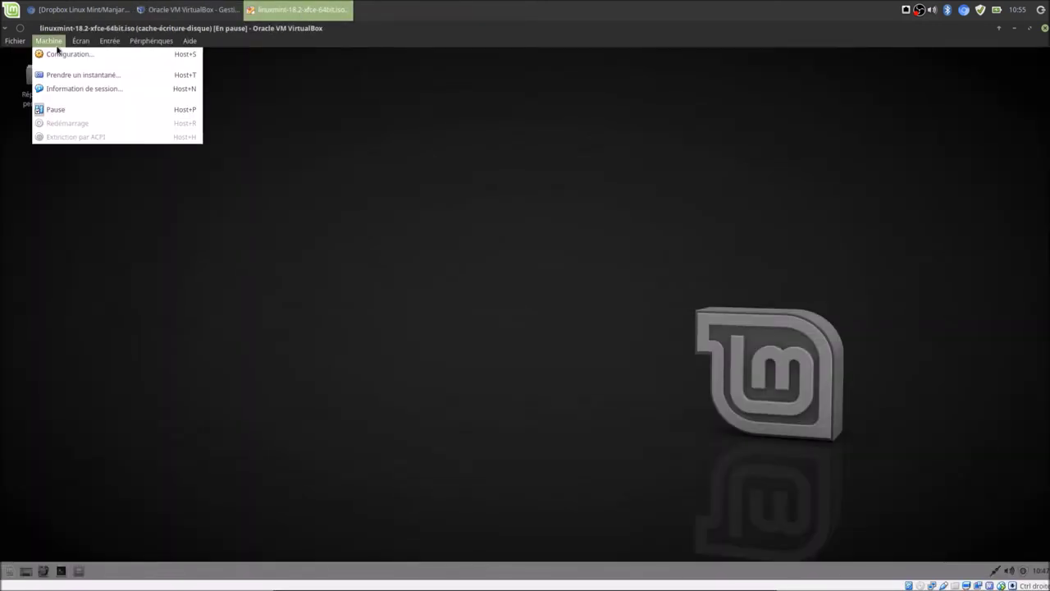
{"action": "left_click", "coordinate": [50, 109]}
{"action": "right_click", "coordinate": [417, 289]}
{"action": "left_click", "coordinate": [329, 204]}
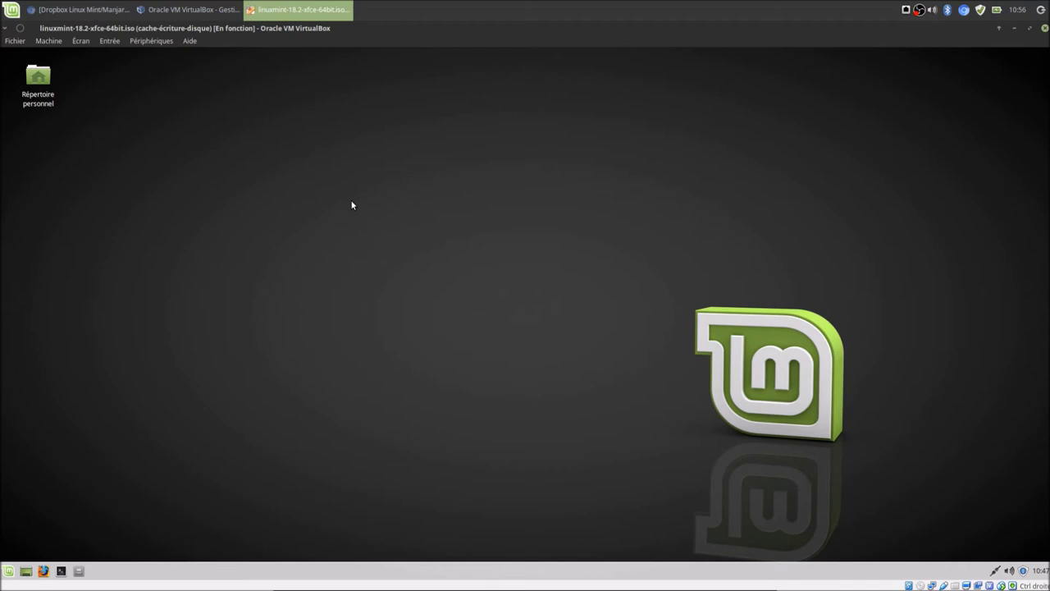
Switch the Linux Mint Xfce machine to full-screen mode and stop its full-screen information message from being shown again.
{"action": "key", "text": "ctrl+f"}
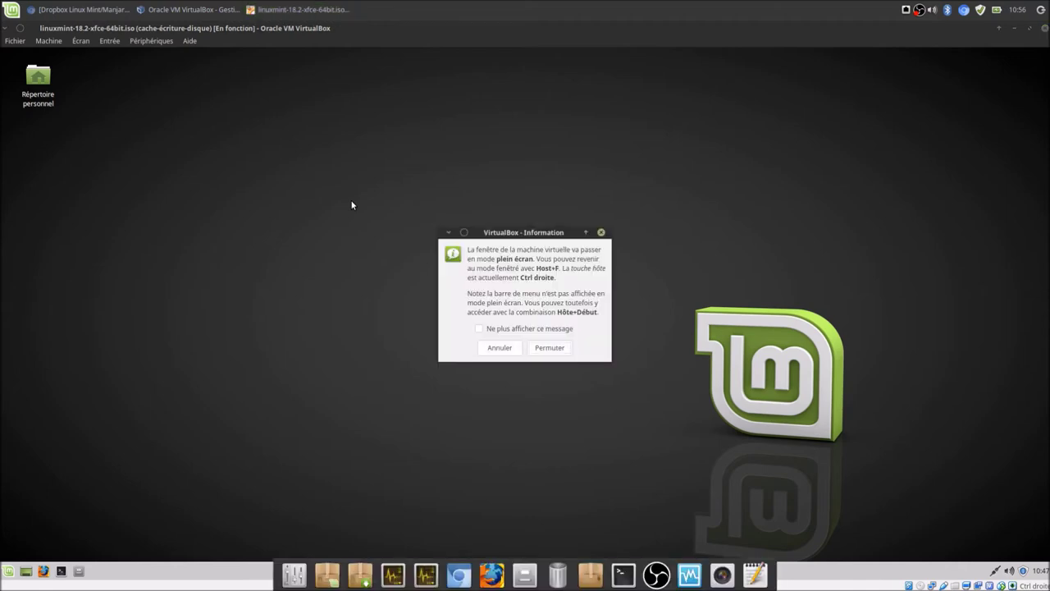
{"action": "left_click", "coordinate": [505, 329]}
{"action": "left_click", "coordinate": [545, 349]}
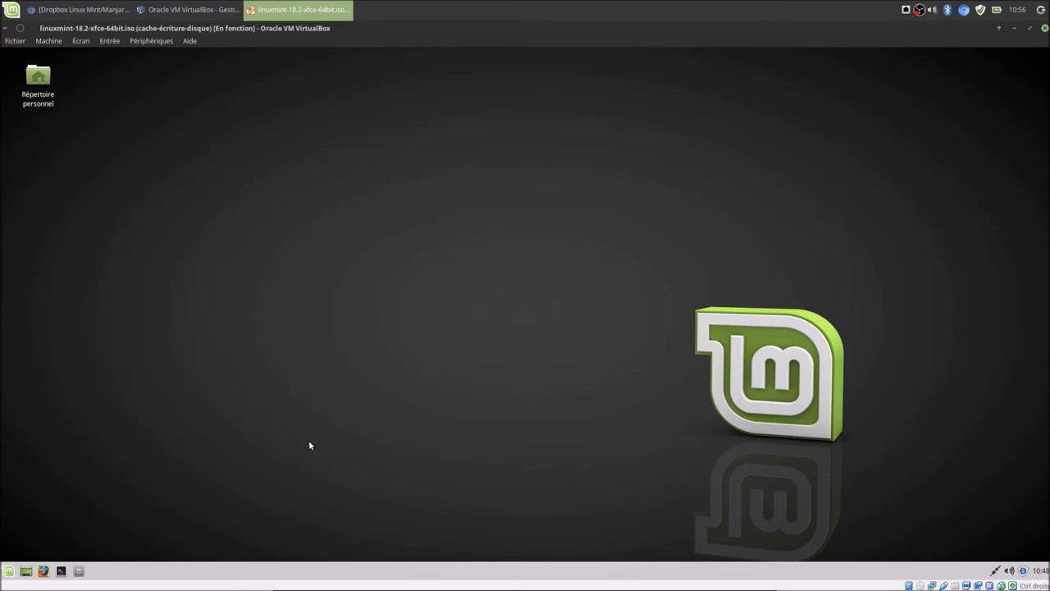
{"action": "right_click", "coordinate": [369, 576]}
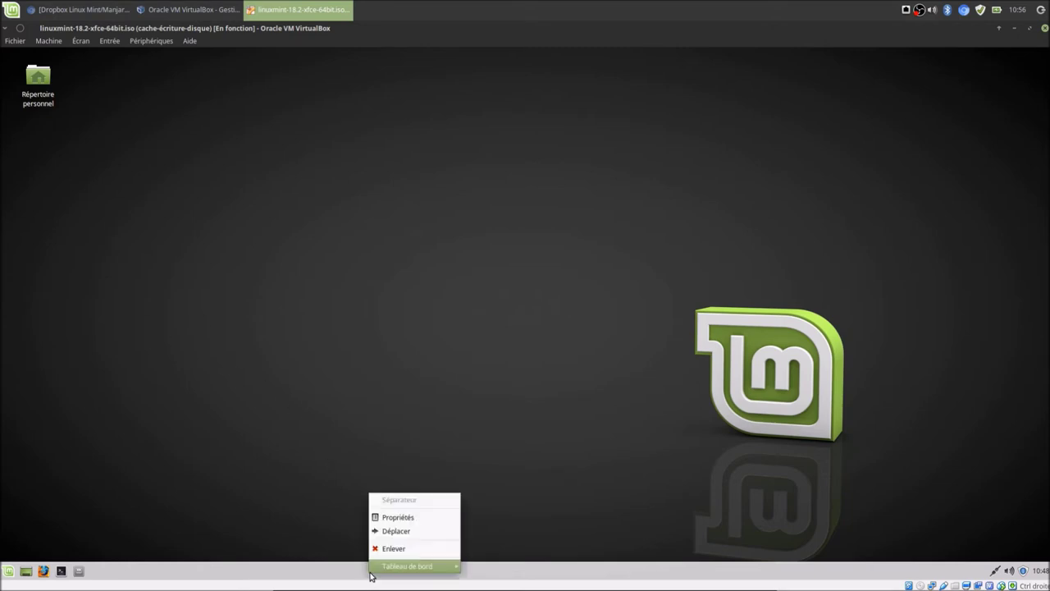
{"action": "mouse_move", "coordinate": [433, 567]}
{"action": "left_click", "coordinate": [554, 381]}
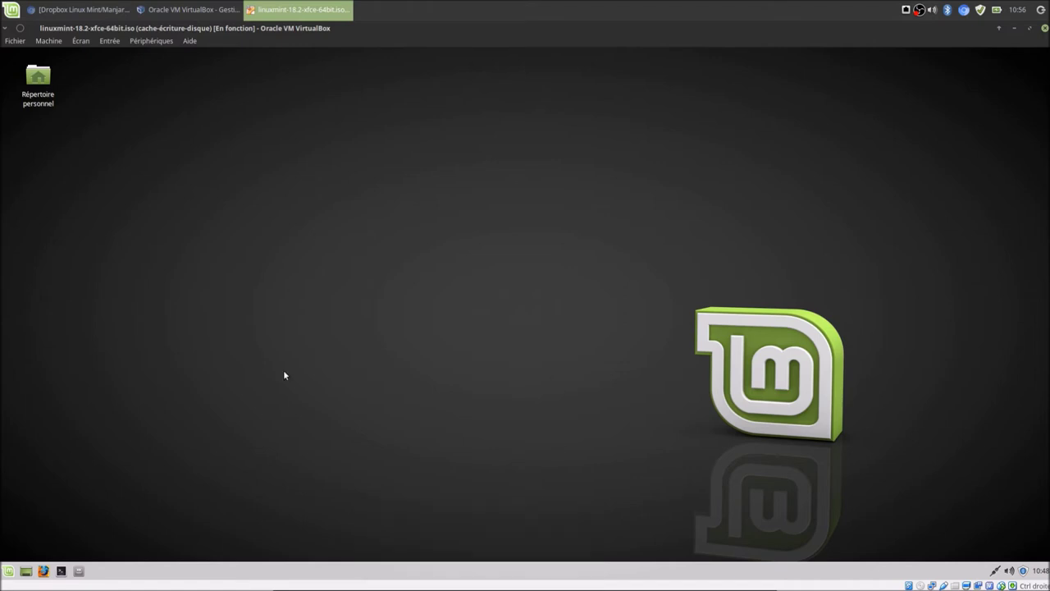
Open the Linux Mint Xfce desktop background settings and browse the wallpapers in the backdrops folder.
{"action": "right_click", "coordinate": [330, 274]}
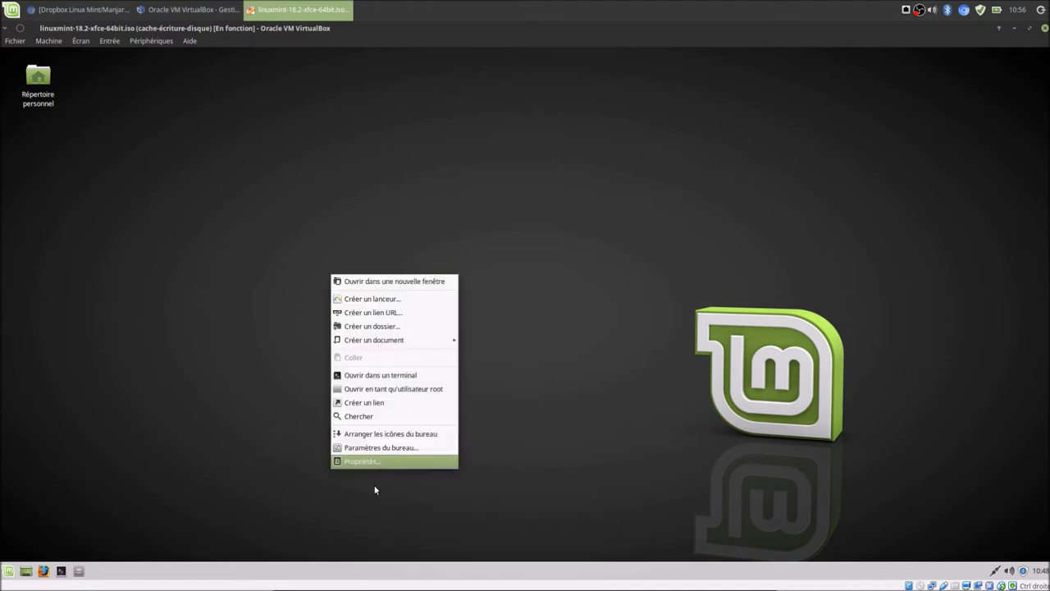
{"action": "left_click", "coordinate": [398, 456]}
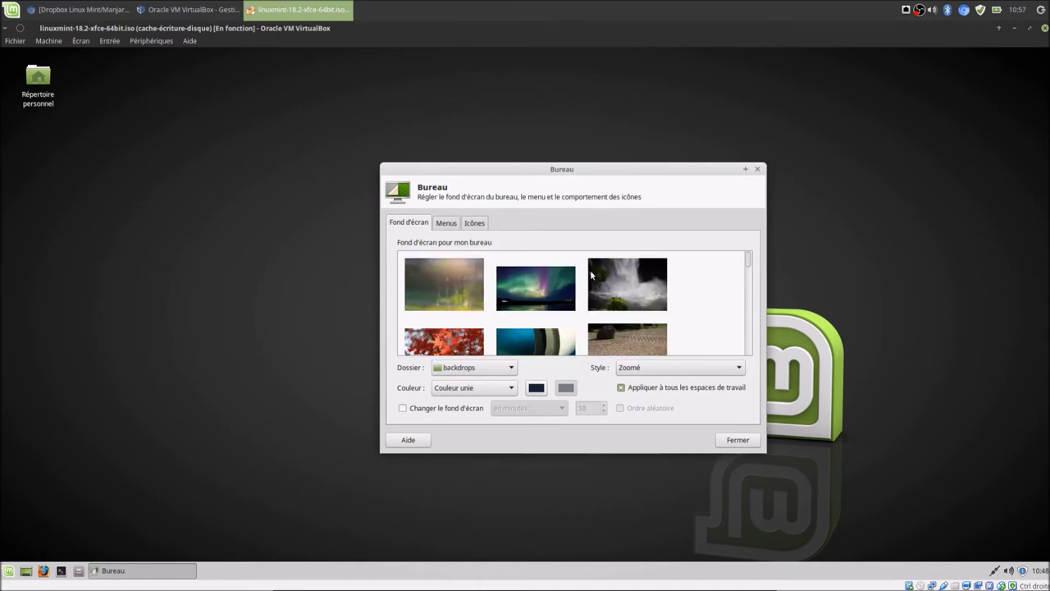
{"action": "scroll", "coordinate": [519, 314], "scroll_direction": "down", "scroll_amount": 10}
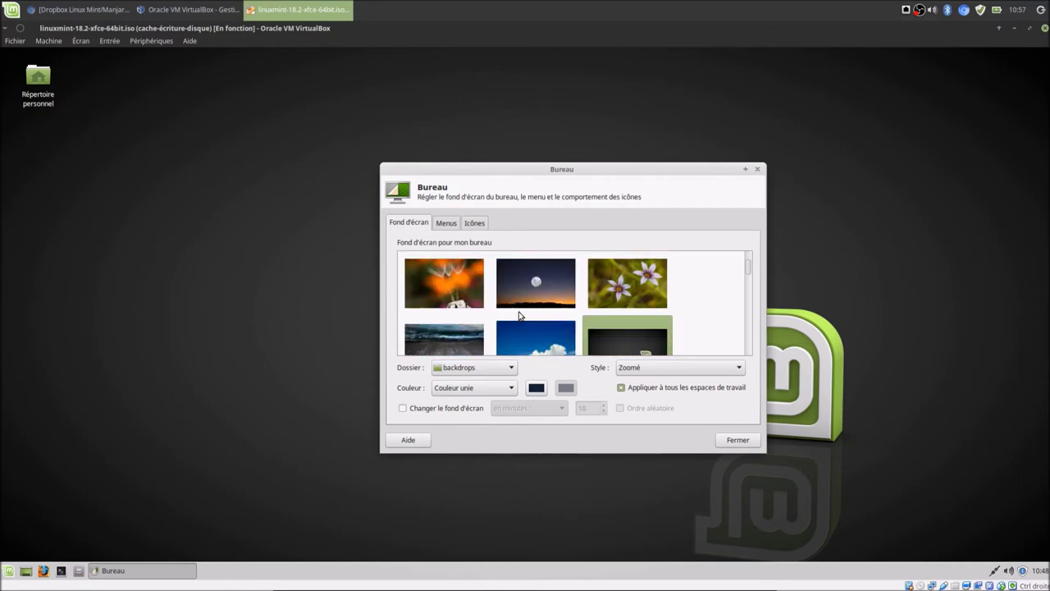
{"action": "scroll", "coordinate": [520, 314], "scroll_direction": "down", "scroll_amount": 10}
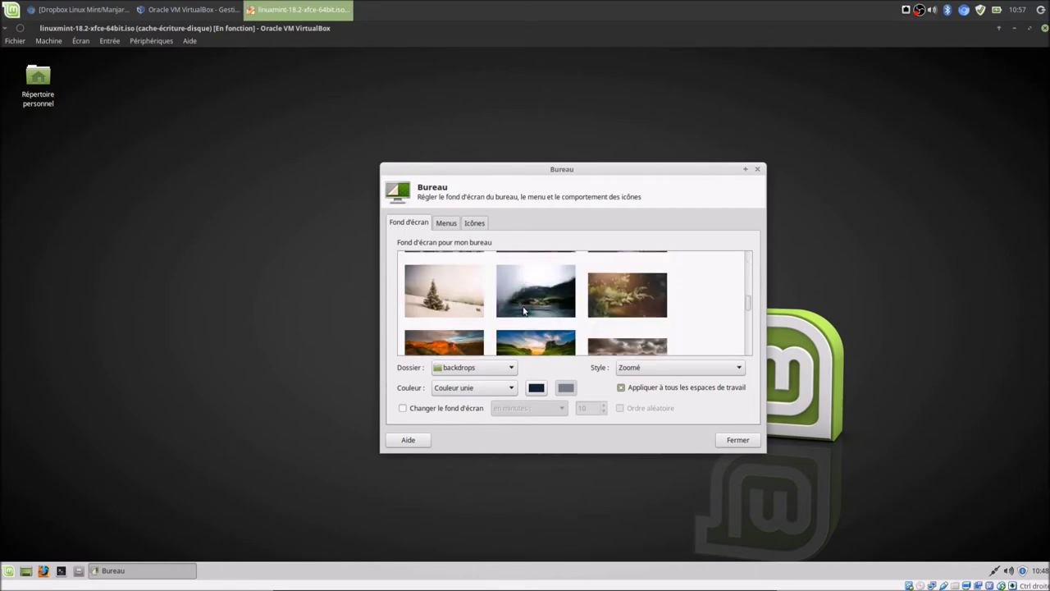
{"action": "scroll", "coordinate": [572, 295], "scroll_direction": "down", "scroll_amount": 5}
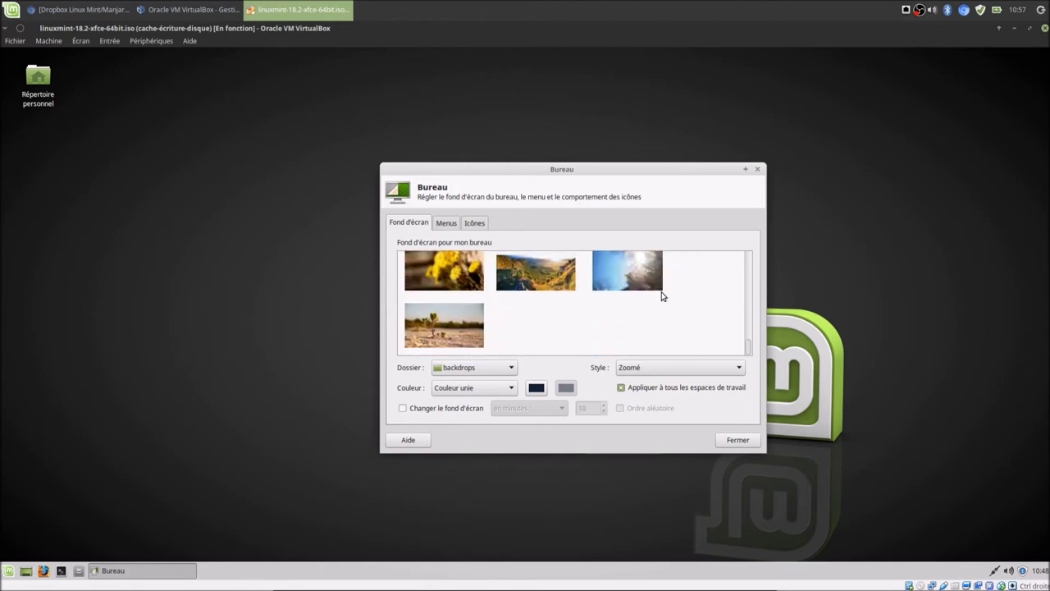
{"action": "scroll", "coordinate": [749, 345], "scroll_direction": "up", "scroll_amount": 3}
{"action": "left_click_drag", "start_coordinate": [749, 344], "coordinate": [748, 249]}
{"action": "scroll", "coordinate": [680, 314], "scroll_direction": "down", "scroll_amount": 3}
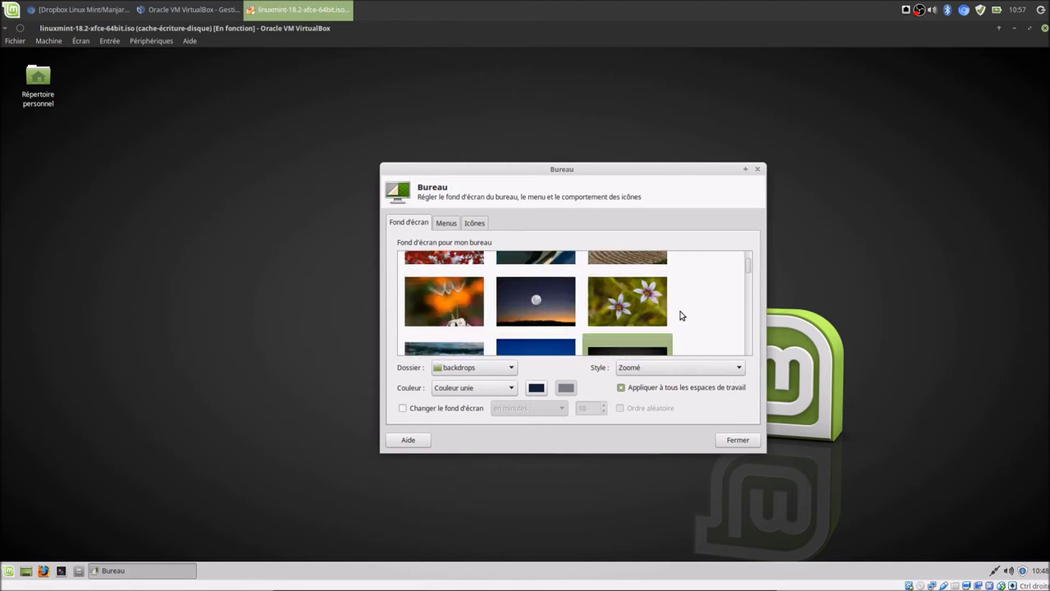
Choose another wallpaper folder by browsing from the backdrops folder up to /usr/share and into backgrounds.
{"action": "left_click", "coordinate": [481, 368]}
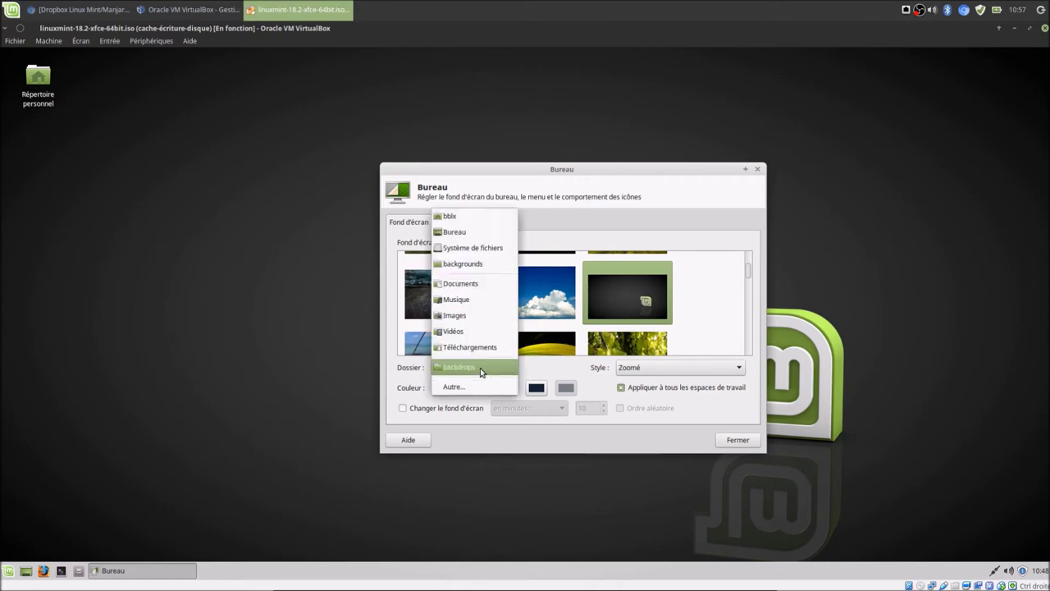
{"action": "left_click", "coordinate": [478, 385]}
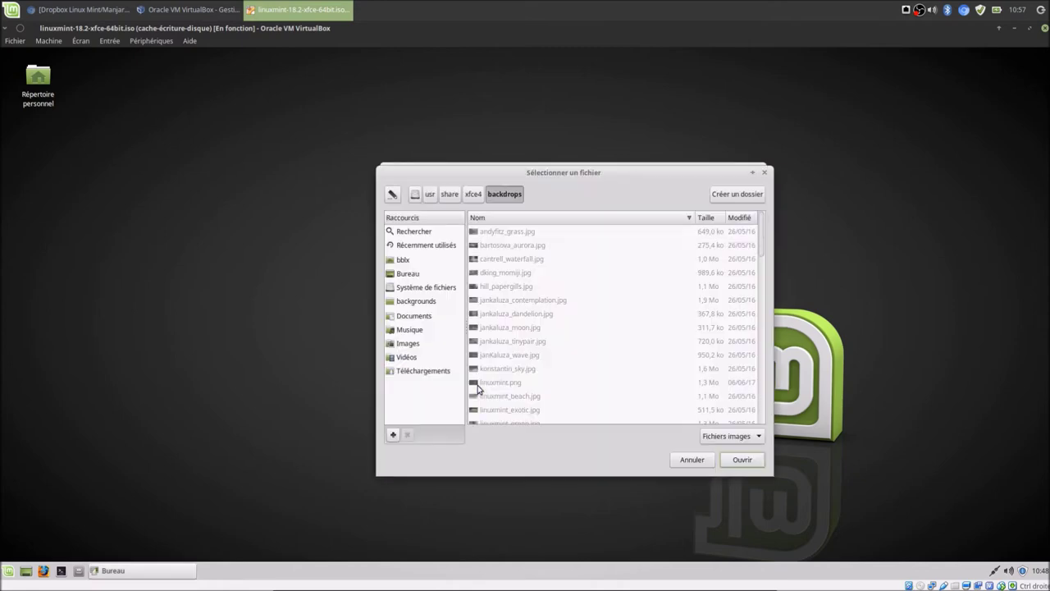
{"action": "left_click", "coordinate": [473, 194]}
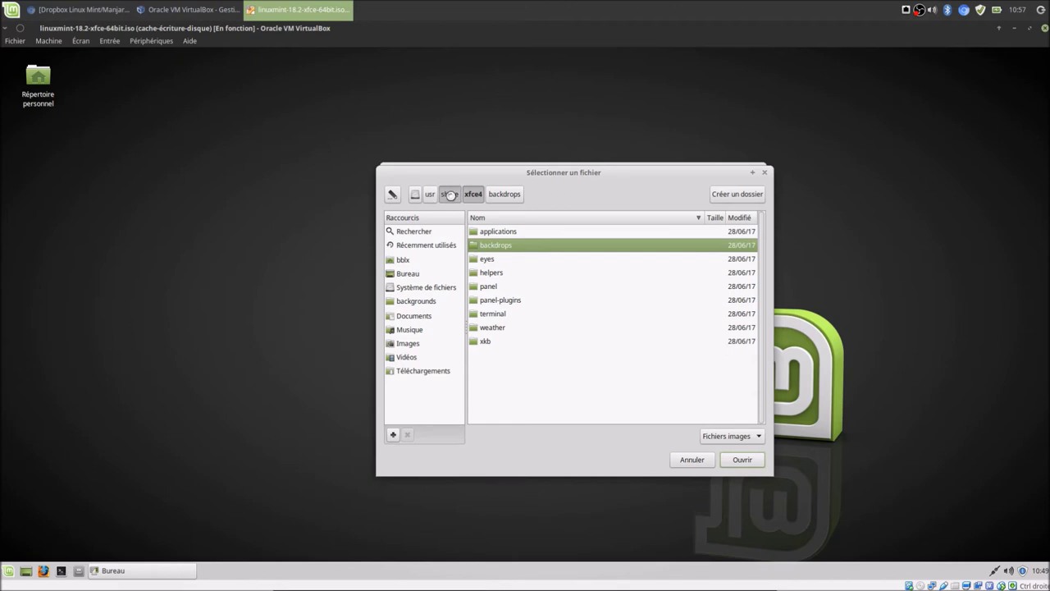
{"action": "left_click", "coordinate": [450, 195]}
{"action": "scroll", "coordinate": [606, 302], "scroll_direction": "up", "scroll_amount": 4}
{"action": "left_click_drag", "start_coordinate": [762, 406], "coordinate": [768, 215]}
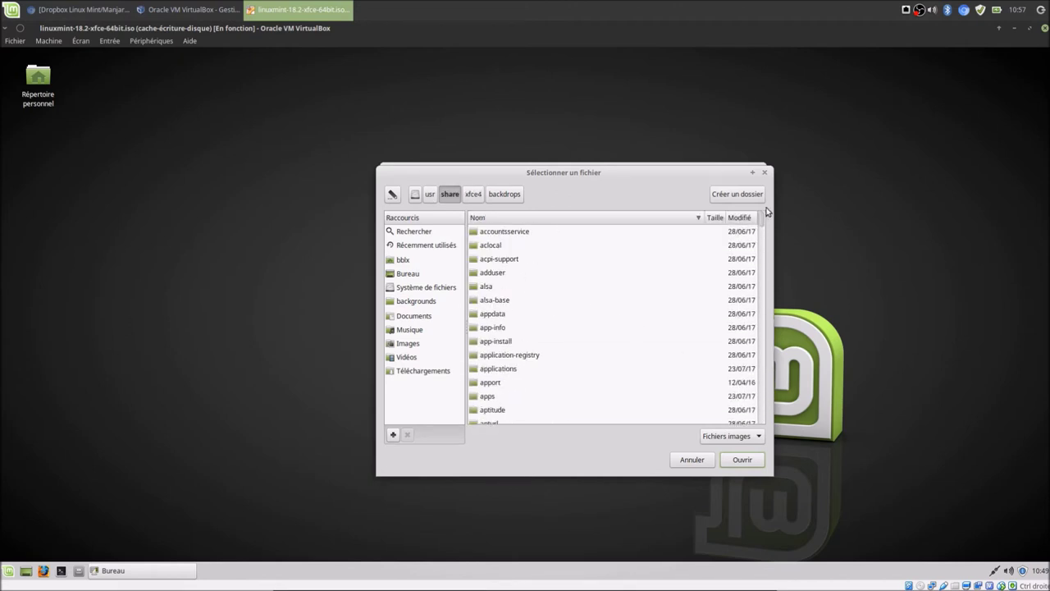
{"action": "scroll", "coordinate": [583, 312], "scroll_direction": "down", "scroll_amount": 3}
{"action": "scroll", "coordinate": [586, 310], "scroll_direction": "down", "scroll_amount": 4}
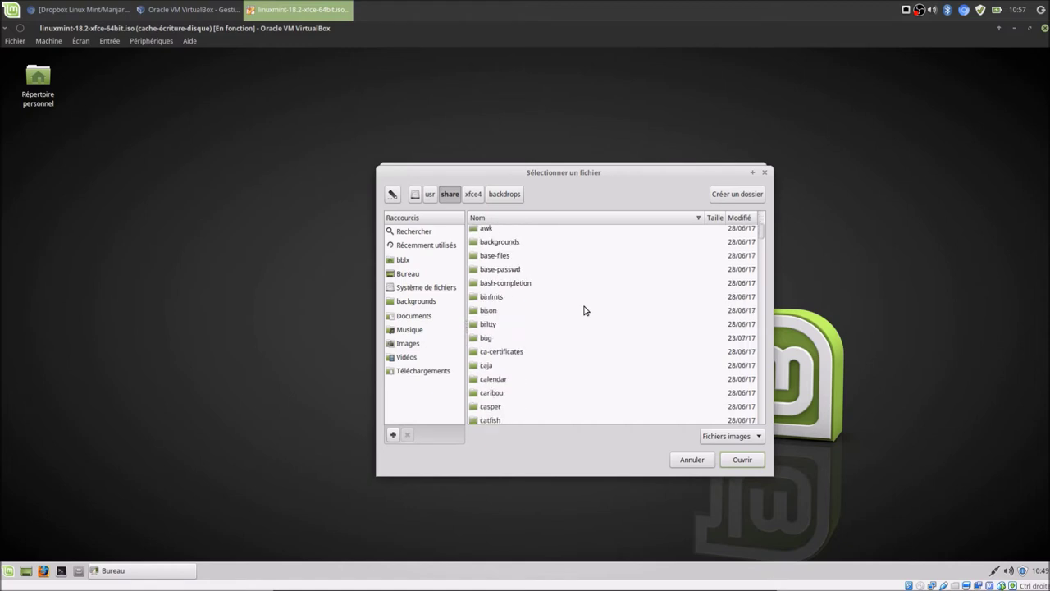
{"action": "double_click", "coordinate": [504, 243]}
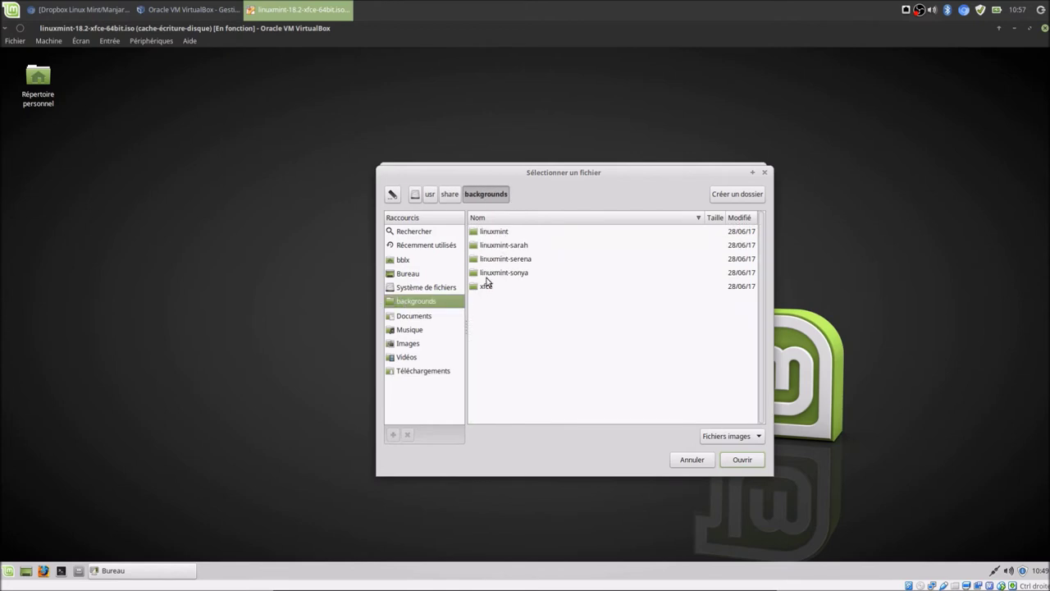
Examine the contents of the xfce, linuxmint-sonya, linuxmint-serena, linuxmint-sarah and linuxmint wallpaper folders.
{"action": "double_click", "coordinate": [484, 287]}
{"action": "key", "text": "alt+Up"}
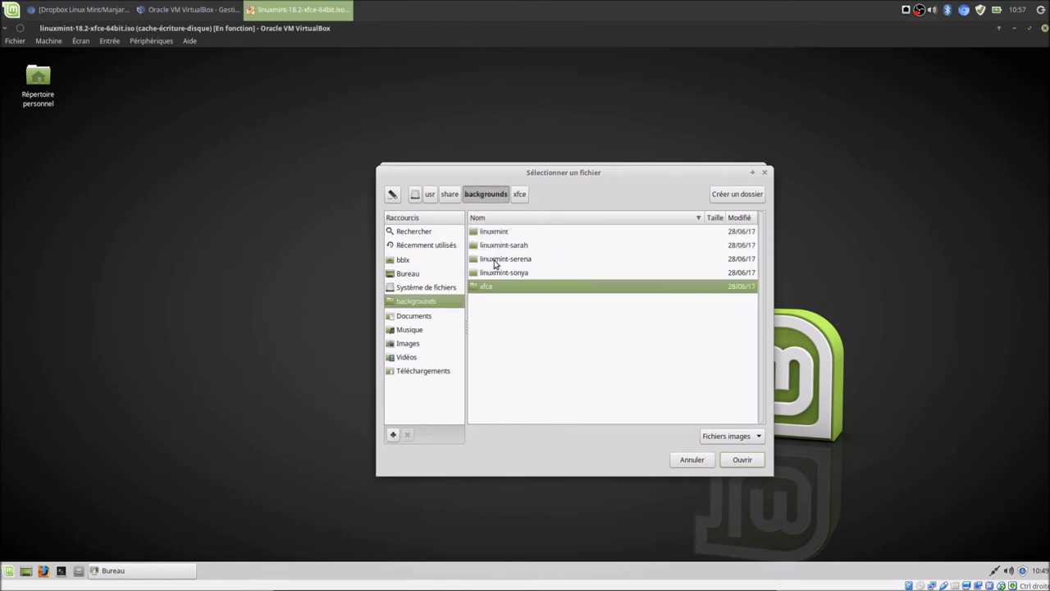
{"action": "double_click", "coordinate": [497, 272]}
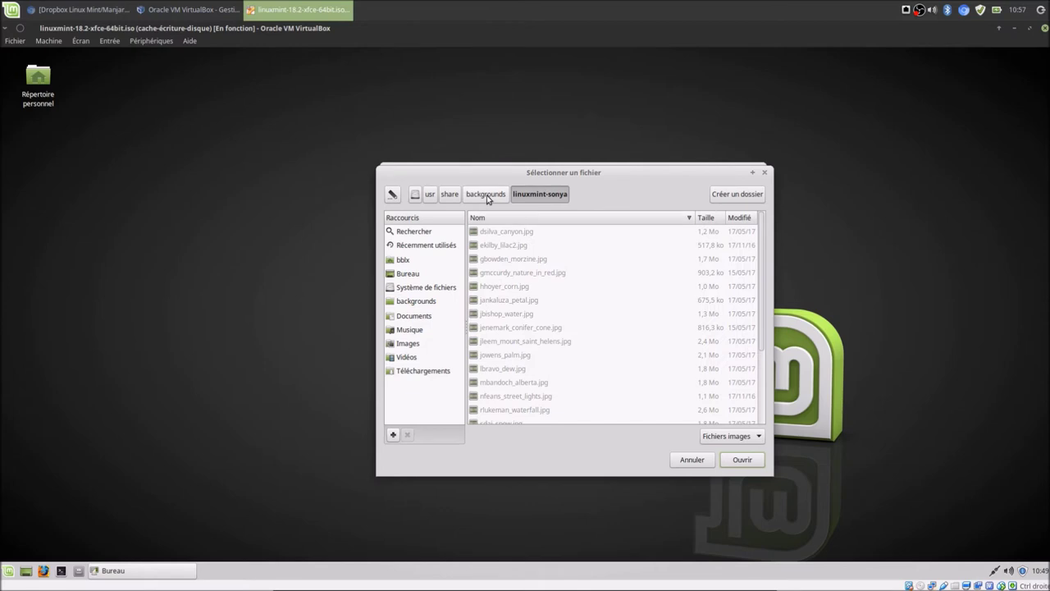
{"action": "left_click", "coordinate": [489, 195]}
{"action": "double_click", "coordinate": [512, 261]}
{"action": "left_click", "coordinate": [490, 197]}
{"action": "double_click", "coordinate": [512, 245]}
{"action": "left_click", "coordinate": [492, 196]}
{"action": "left_click", "coordinate": [496, 232]}
{"action": "double_click", "coordinate": [497, 233]}
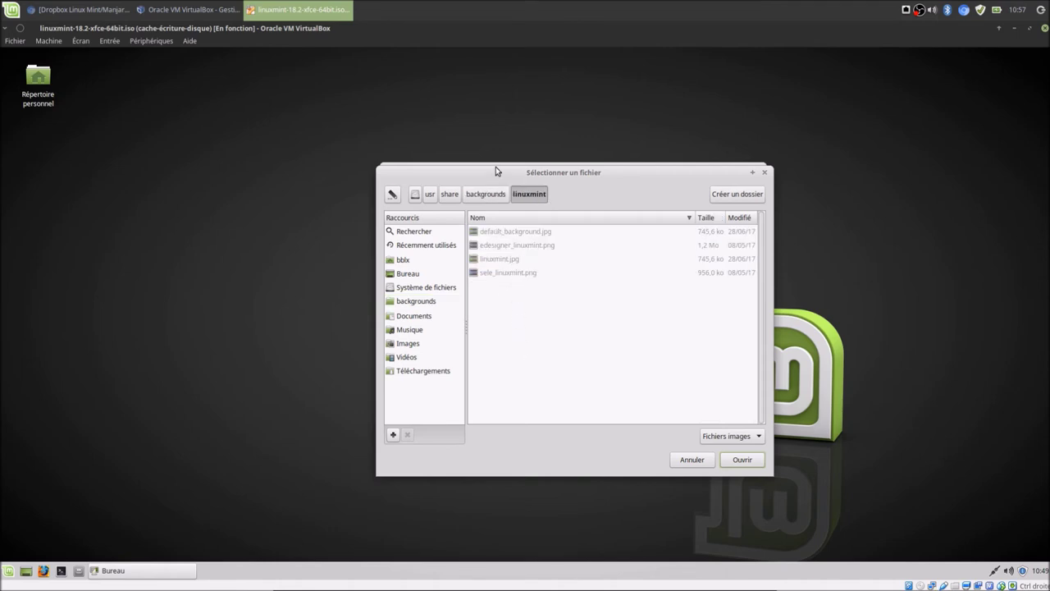
{"action": "left_click", "coordinate": [490, 195]}
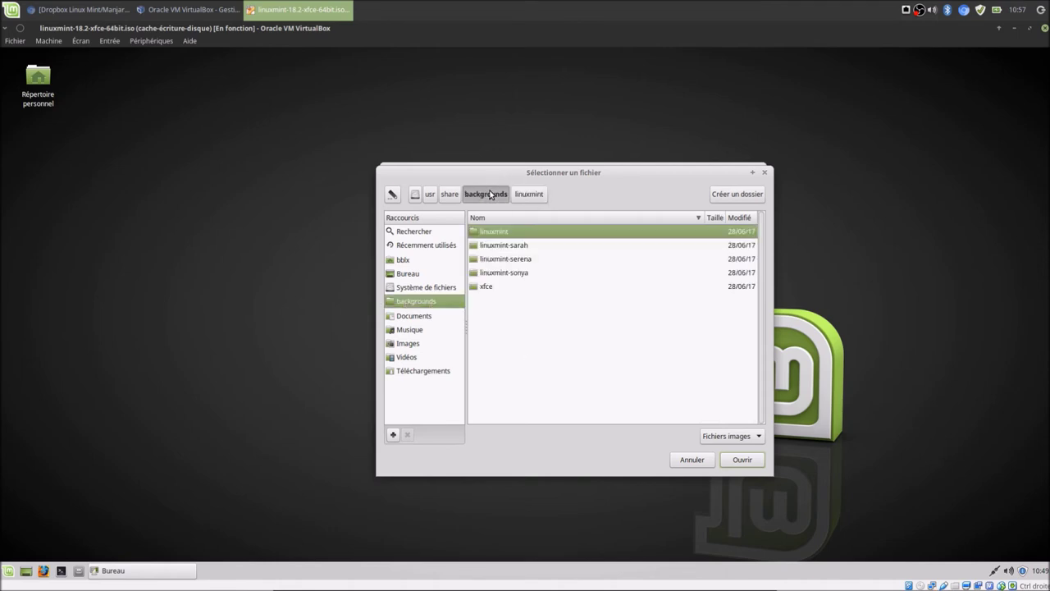
Set the linuxmint-sonya folder as the source of the desktop wallpapers.
{"action": "left_click", "coordinate": [517, 274]}
{"action": "double_click", "coordinate": [517, 274]}
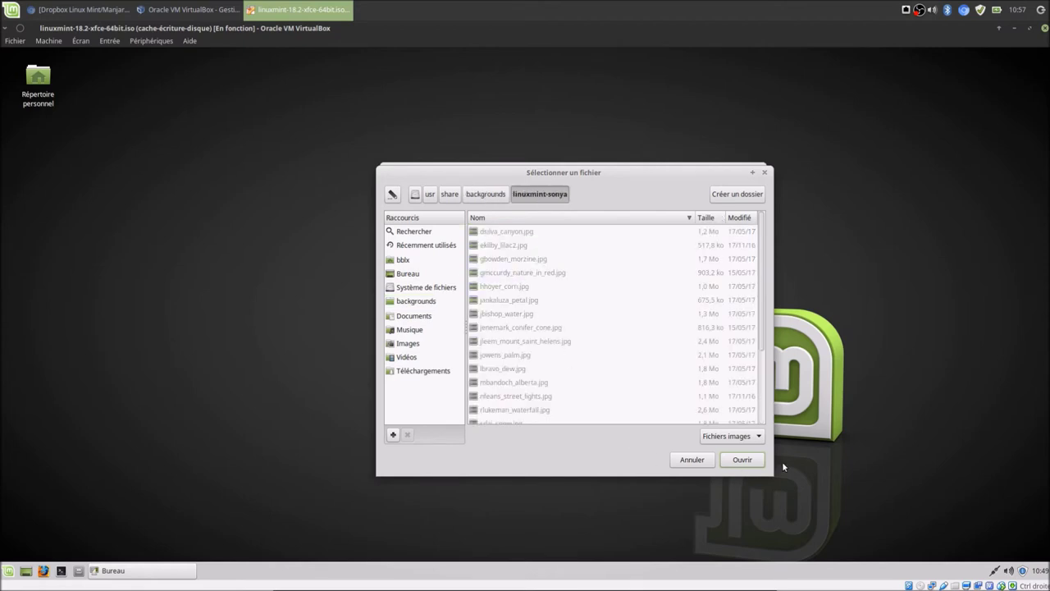
{"action": "left_click", "coordinate": [749, 463]}
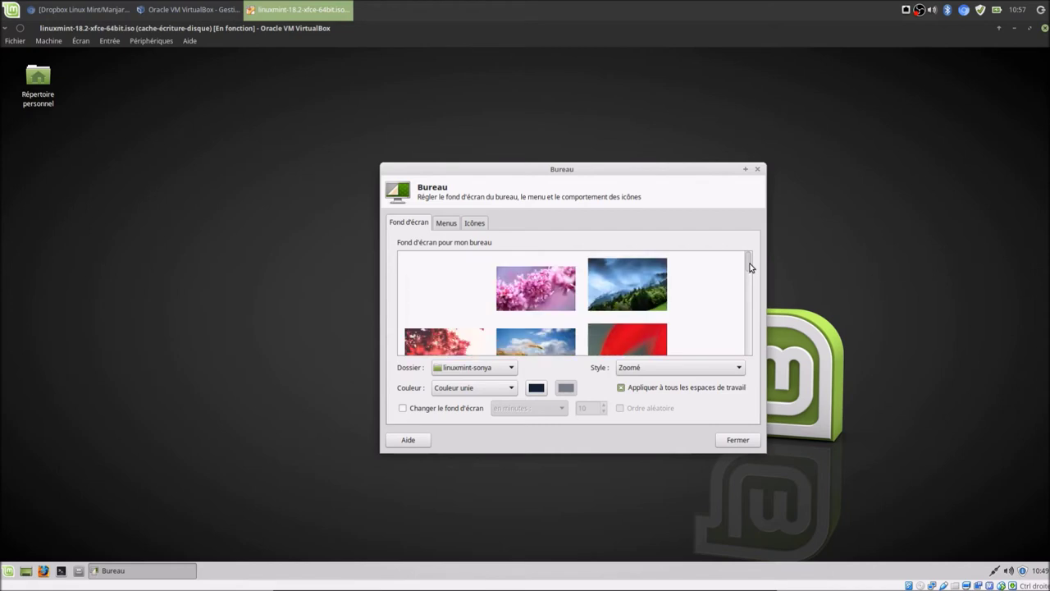
Make the background change every 3 minutes in random order, apply the yellow flowers wallpaper and close the settings.
{"action": "left_click_drag", "start_coordinate": [748, 265], "coordinate": [750, 352]}
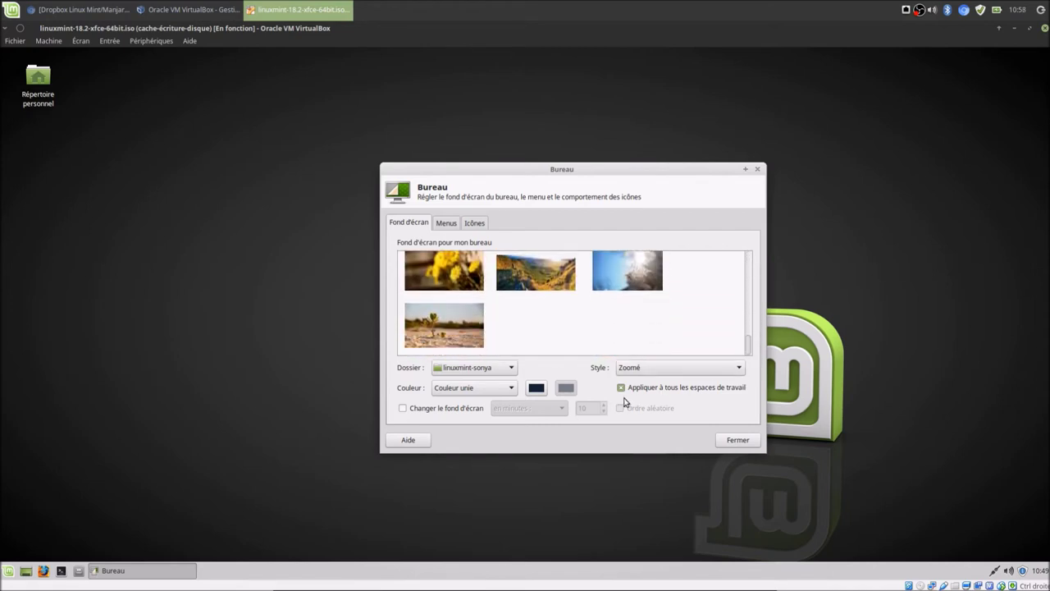
{"action": "left_click", "coordinate": [442, 410]}
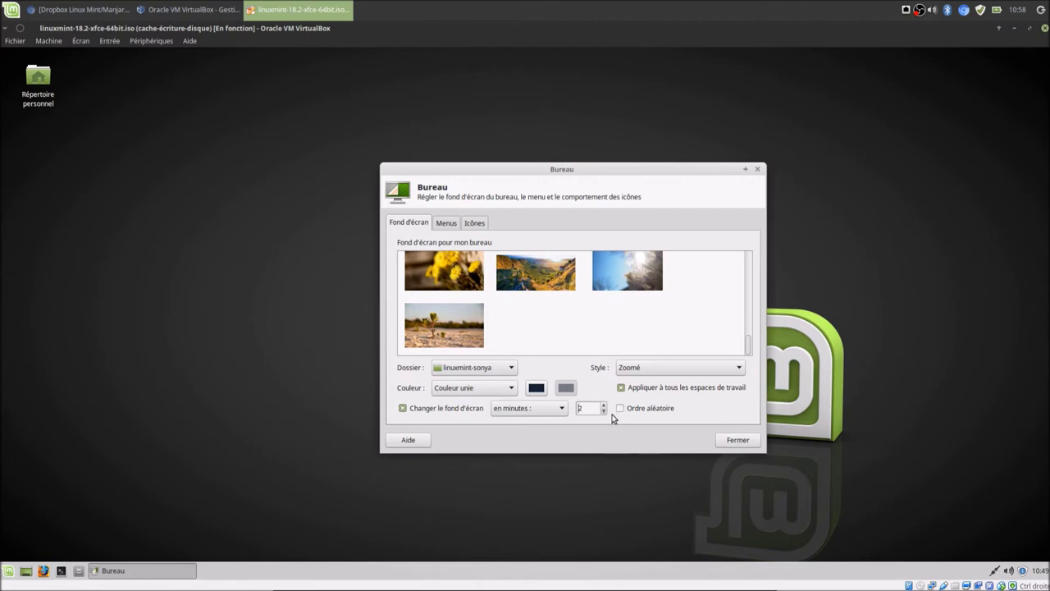
{"action": "left_click", "coordinate": [603, 411]}
{"action": "left_click", "coordinate": [621, 409]}
{"action": "left_click", "coordinate": [443, 269]}
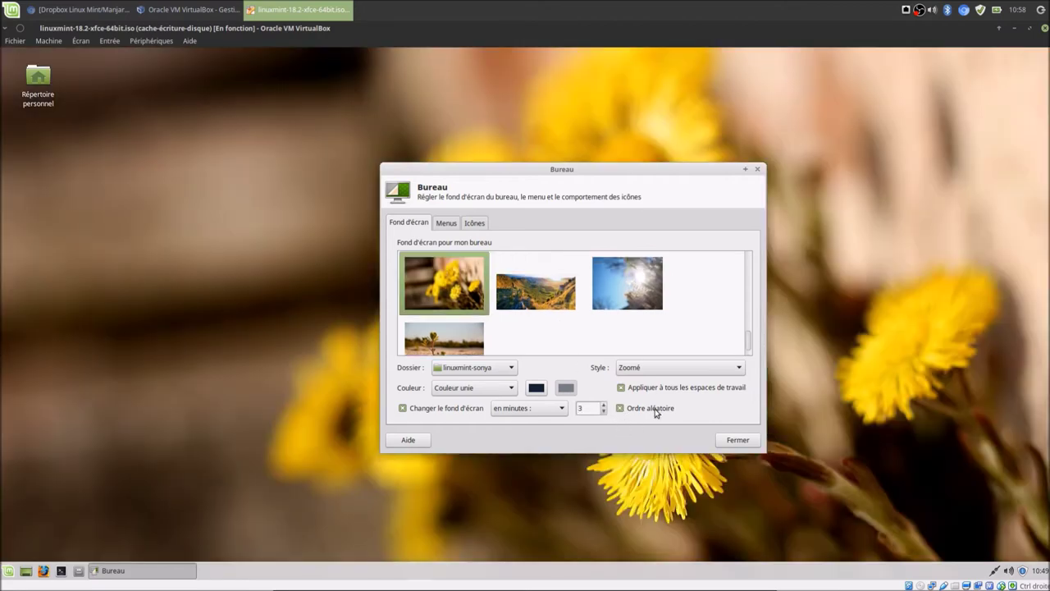
{"action": "left_click", "coordinate": [722, 439]}
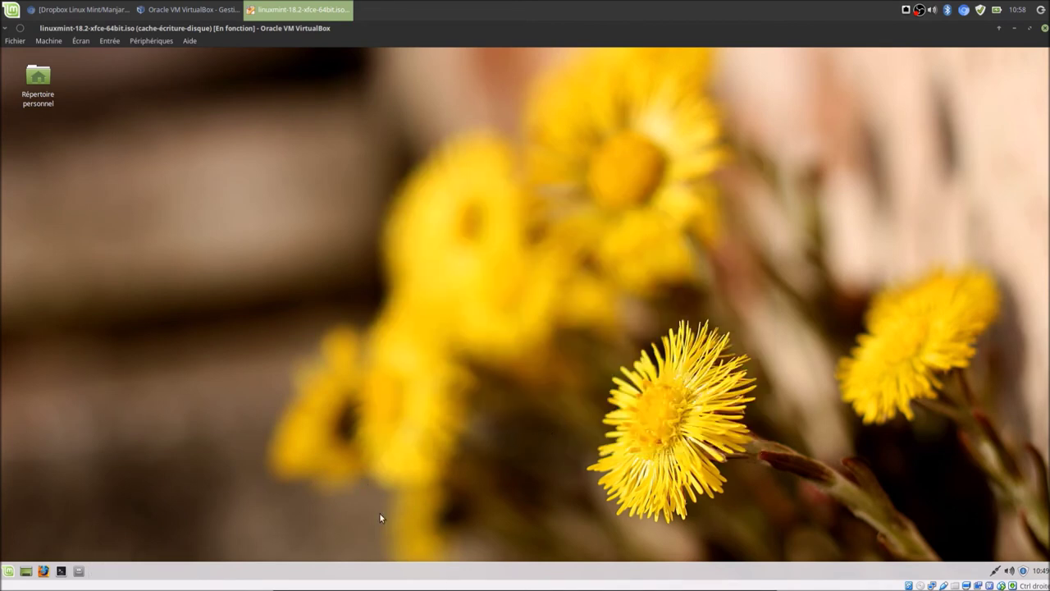
Unlock the panel in its preferences, move it to the top edge of the desktop and lock it again.
{"action": "right_click", "coordinate": [447, 579]}
{"action": "mouse_move", "coordinate": [492, 566]}
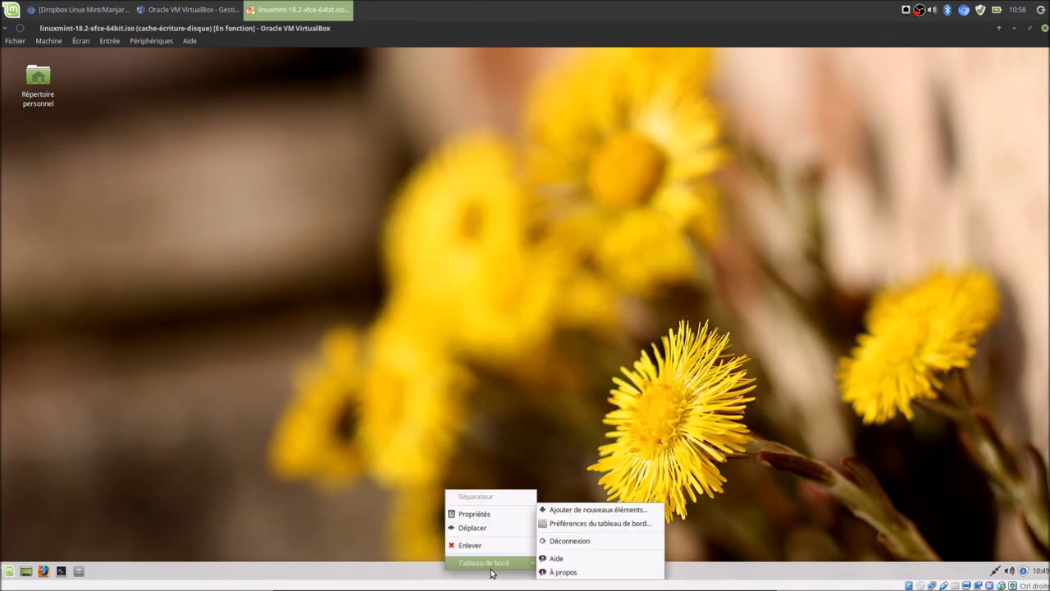
{"action": "left_click", "coordinate": [574, 522]}
{"action": "left_click", "coordinate": [454, 302]}
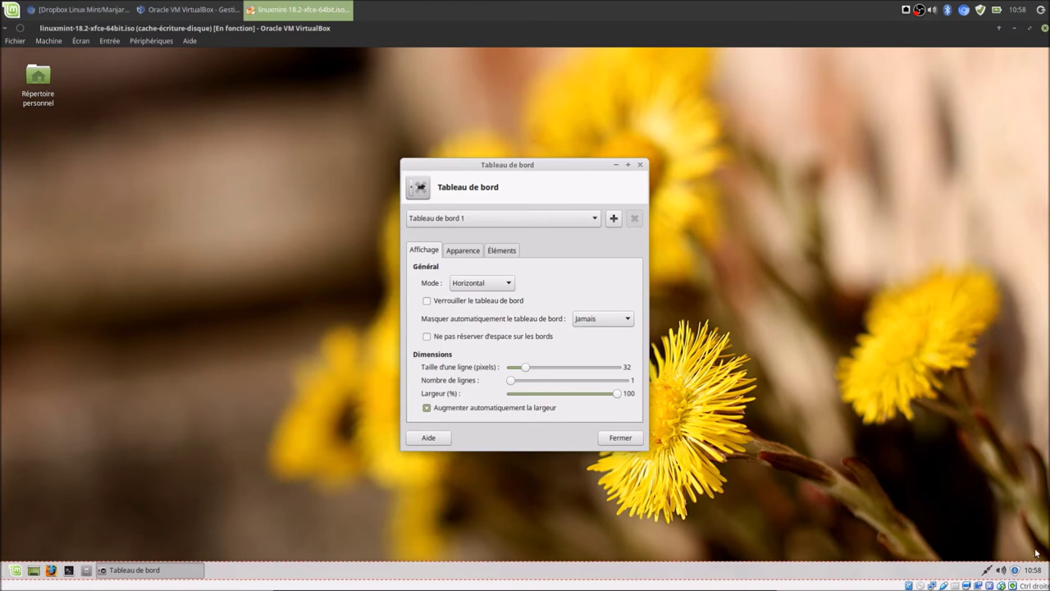
{"action": "left_click_drag", "start_coordinate": [5, 570], "coordinate": [5, 209]}
{"action": "left_click_drag", "start_coordinate": [75, 206], "coordinate": [51, 58]}
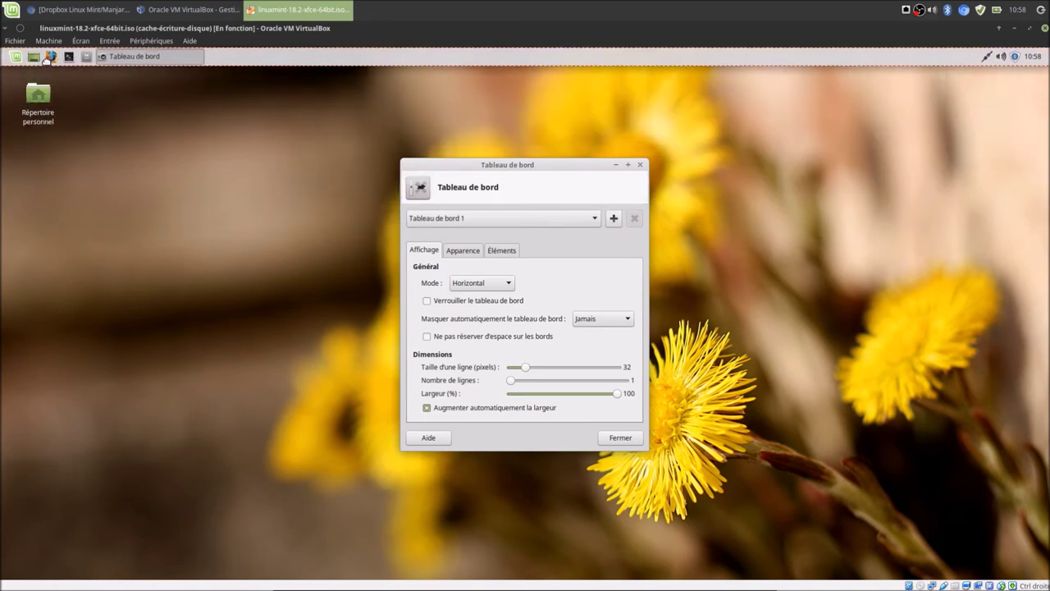
{"action": "left_click", "coordinate": [450, 303]}
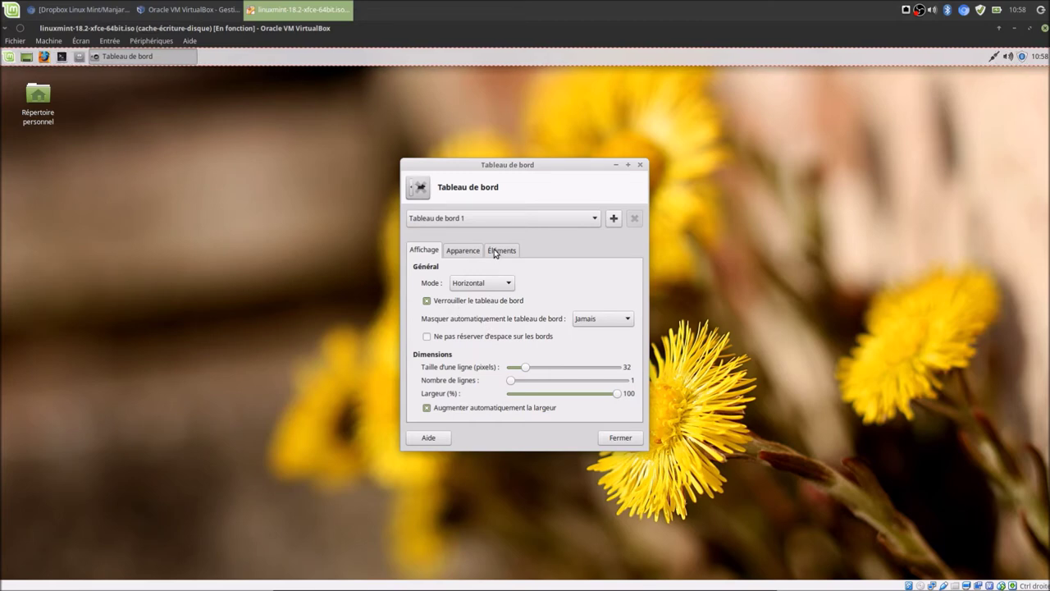
Add a second panel centred along the bottom edge of the desktop and widen it to 96 %.
{"action": "left_click", "coordinate": [612, 219]}
{"action": "left_click_drag", "start_coordinate": [95, 100], "coordinate": [550, 564]}
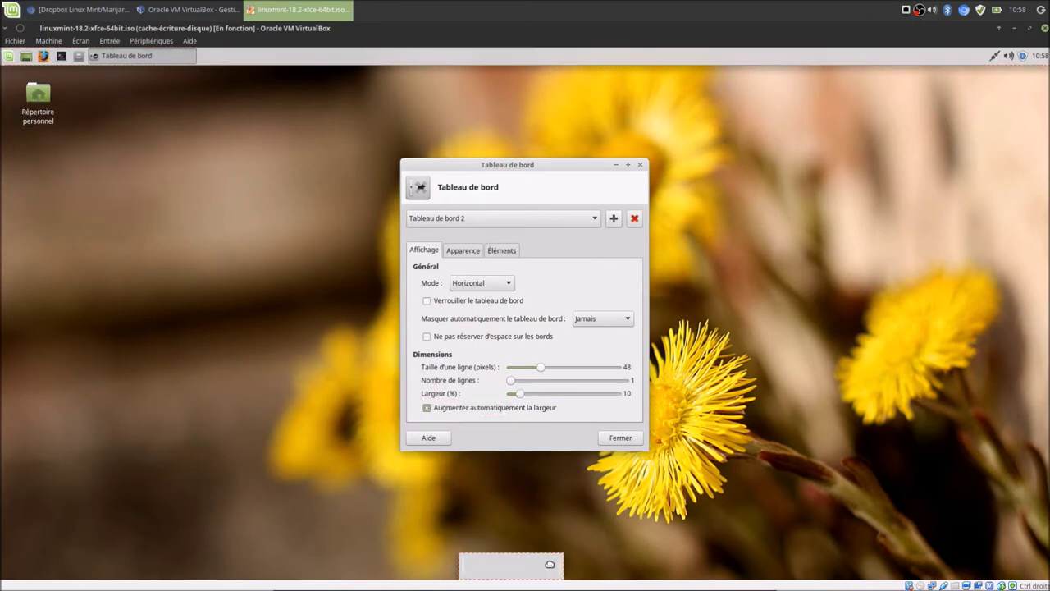
{"action": "scroll", "coordinate": [522, 395], "scroll_direction": "up", "scroll_amount": 10}
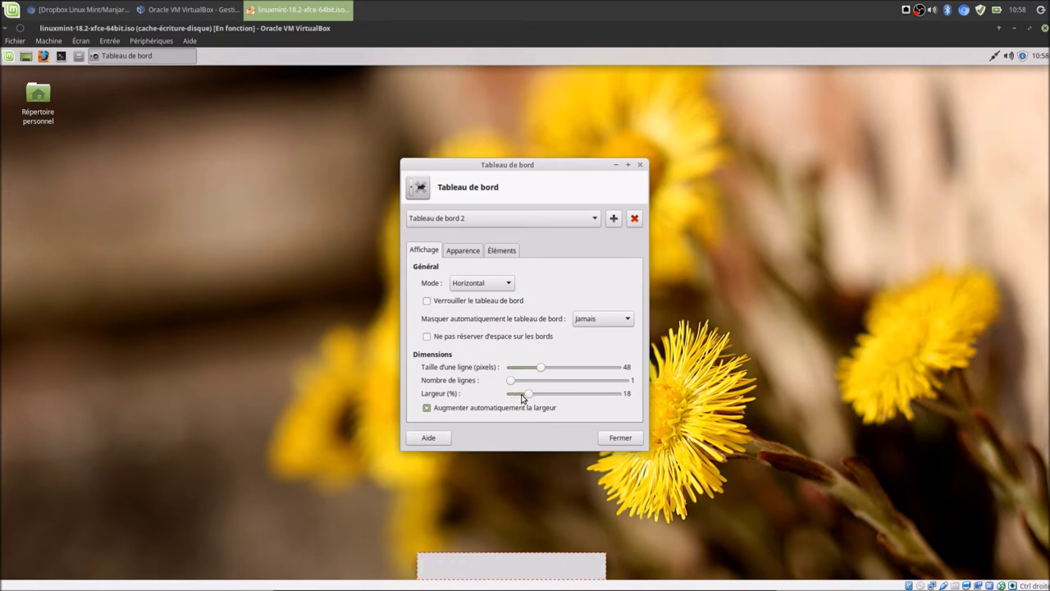
{"action": "scroll", "coordinate": [525, 395], "scroll_direction": "up", "scroll_amount": 20}
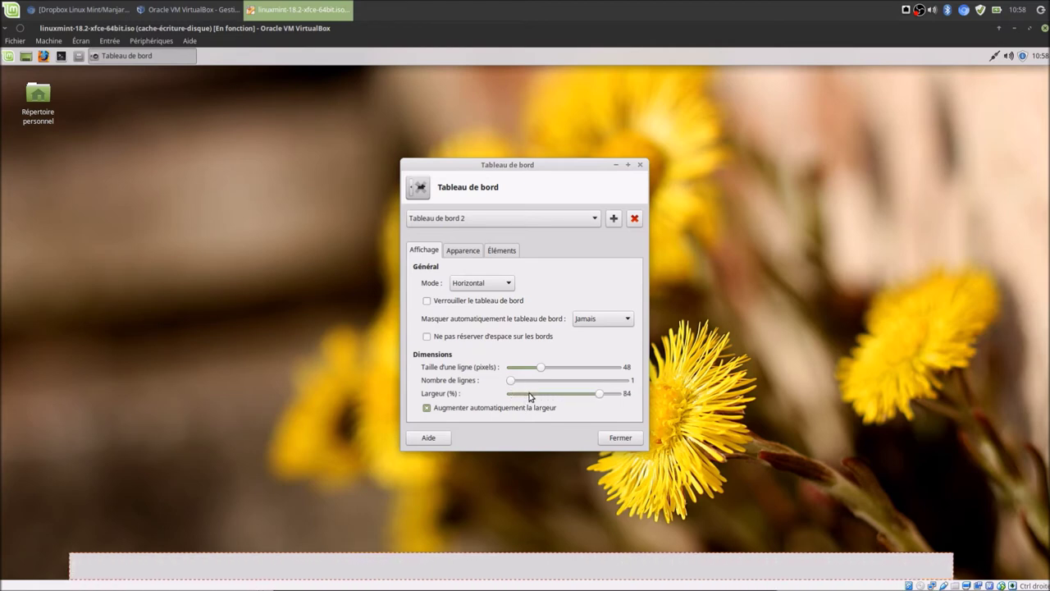
{"action": "scroll", "coordinate": [529, 397], "scroll_direction": "up", "scroll_amount": 4}
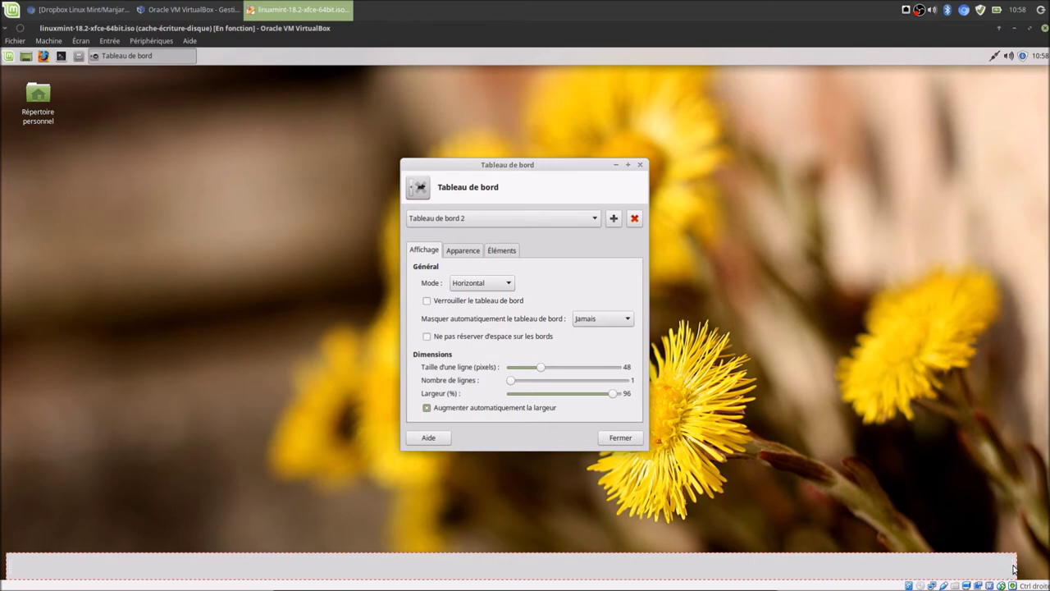
{"action": "left_click_drag", "start_coordinate": [1015, 568], "coordinate": [1023, 567]}
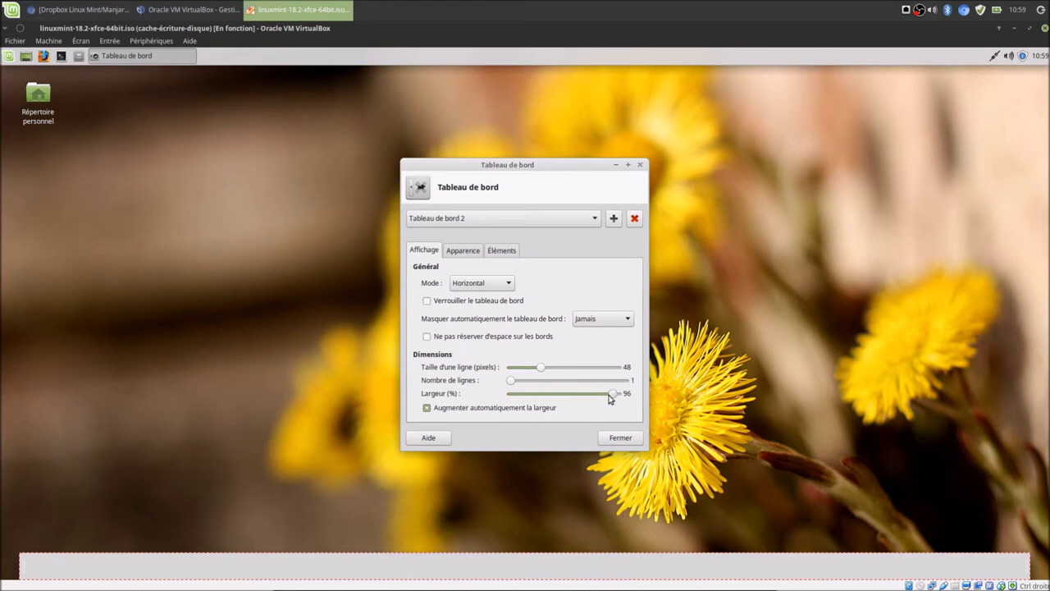
Reduce the width of the second panel to 10 %.
{"action": "scroll", "coordinate": [609, 396], "scroll_direction": "up", "scroll_amount": 4}
{"action": "scroll", "coordinate": [609, 396], "scroll_direction": "down", "scroll_amount": 20}
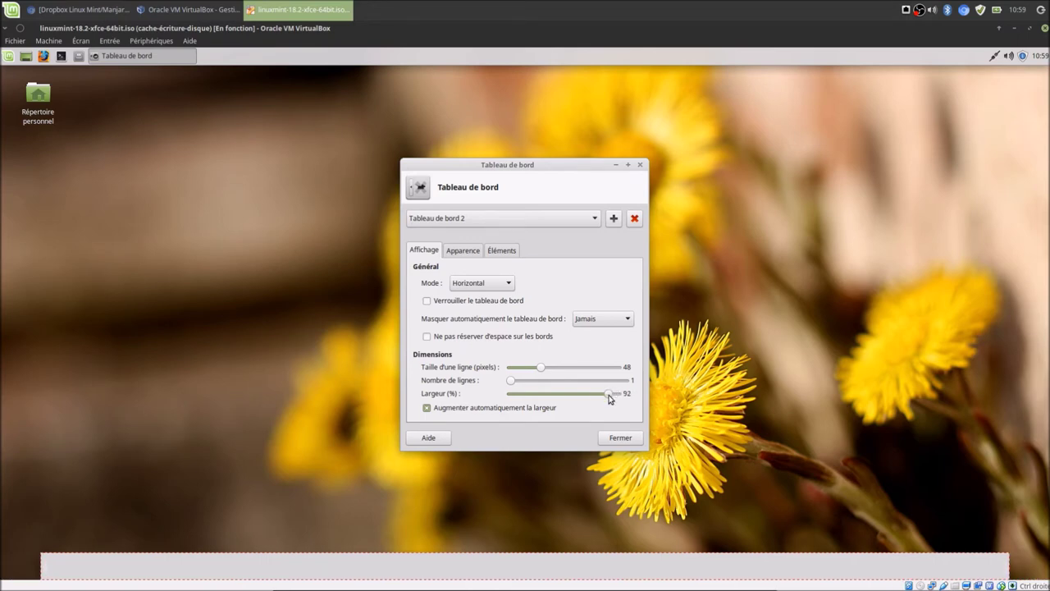
{"action": "scroll", "coordinate": [607, 399], "scroll_direction": "down", "scroll_amount": 12}
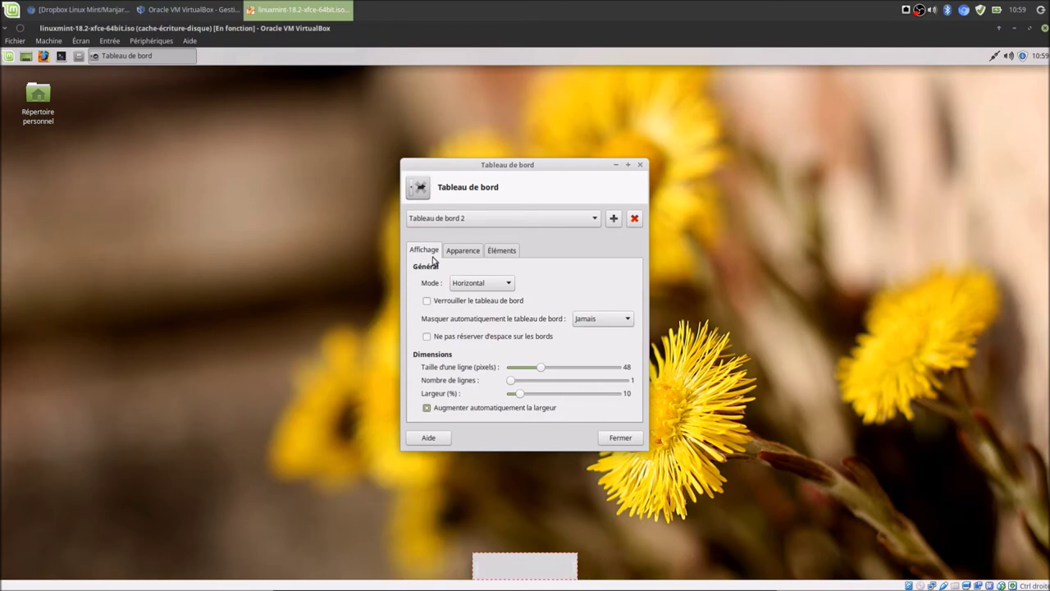
Set the row size of the first panel, Tableau de bord 1, to 40 pixels.
{"action": "left_click", "coordinate": [491, 218]}
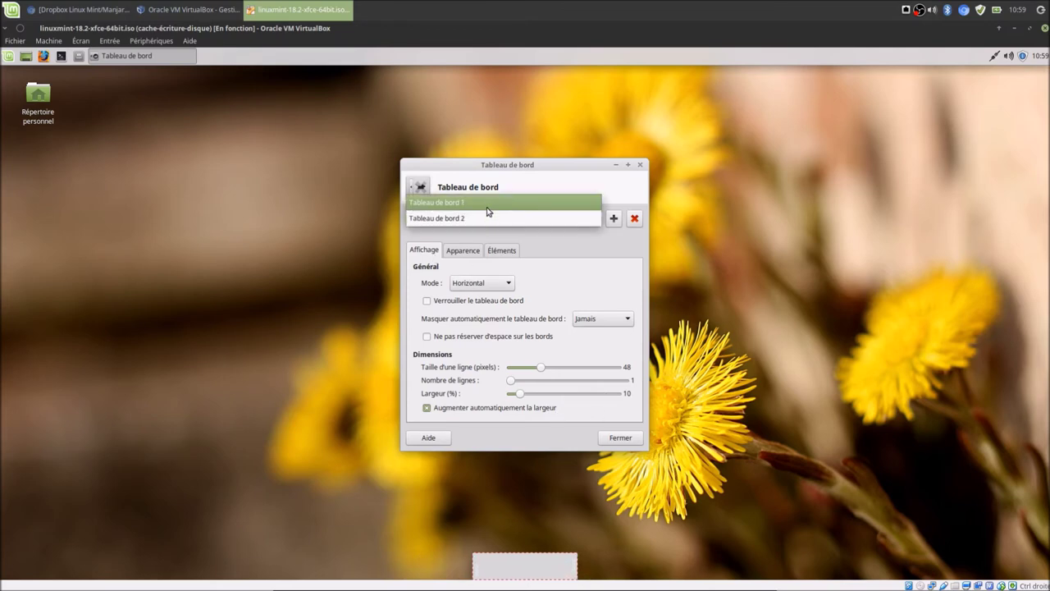
{"action": "left_click", "coordinate": [487, 205]}
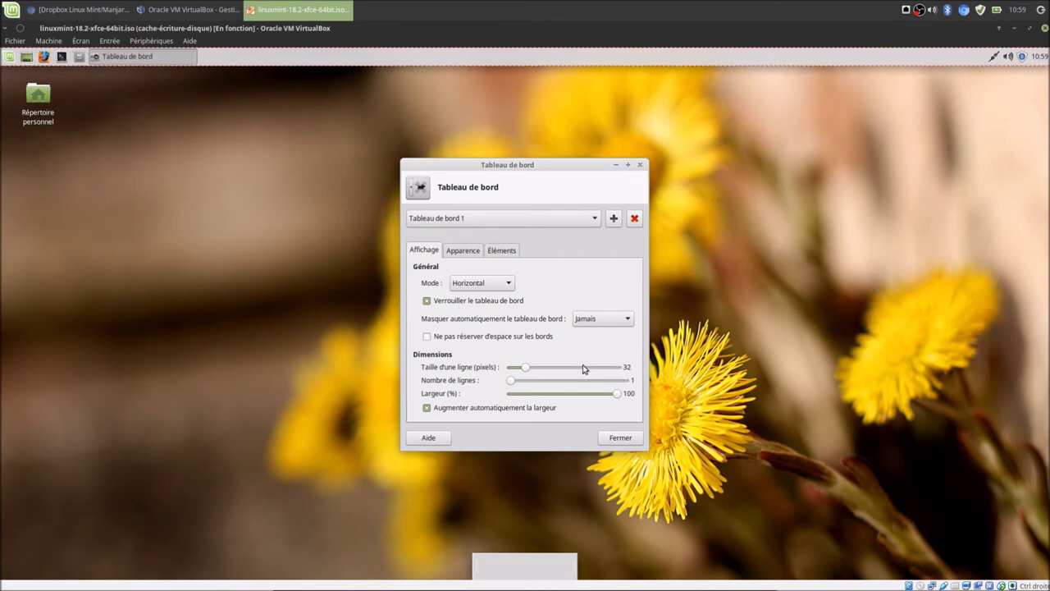
{"action": "scroll", "coordinate": [583, 369], "scroll_direction": "up", "scroll_amount": 8}
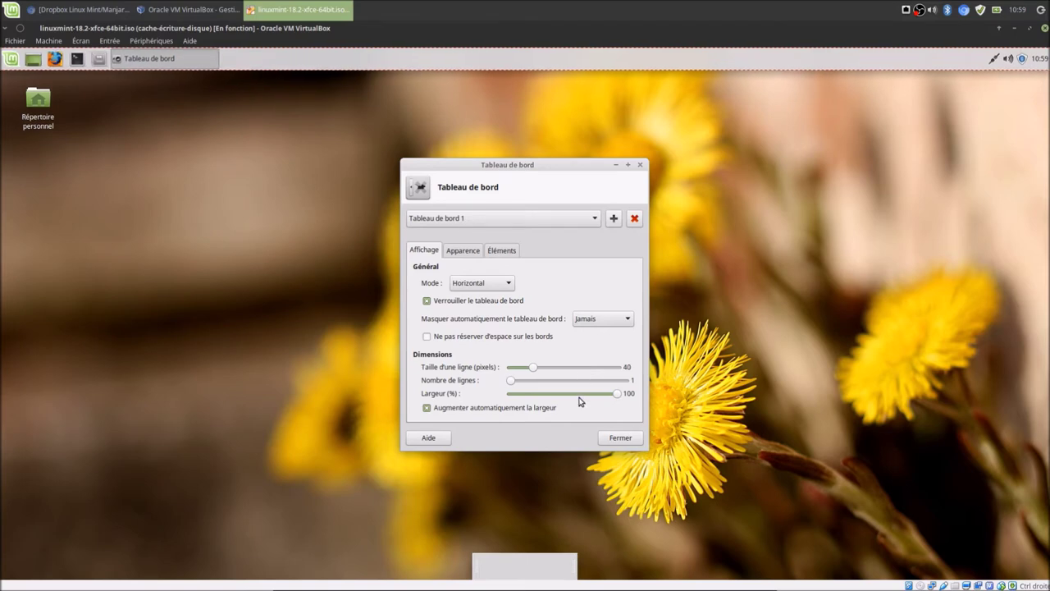
Set the row size of the second panel, Tableau de bord 2, to 60 pixels.
{"action": "left_click", "coordinate": [533, 223]}
{"action": "left_click", "coordinate": [534, 234]}
{"action": "scroll", "coordinate": [577, 367], "scroll_direction": "down", "scroll_amount": 4}
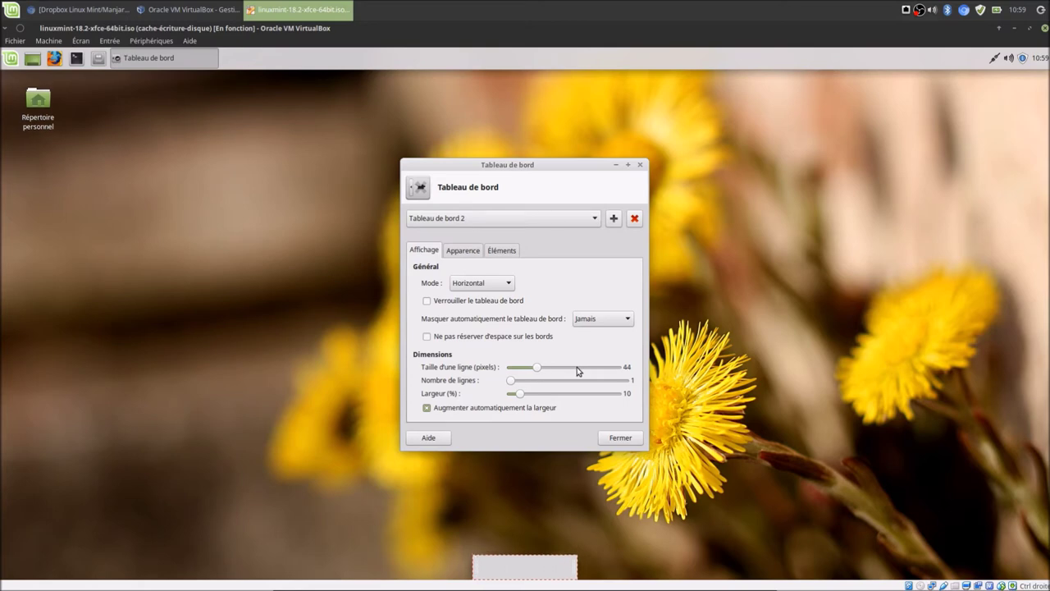
{"action": "scroll", "coordinate": [577, 367], "scroll_direction": "up", "scroll_amount": 16}
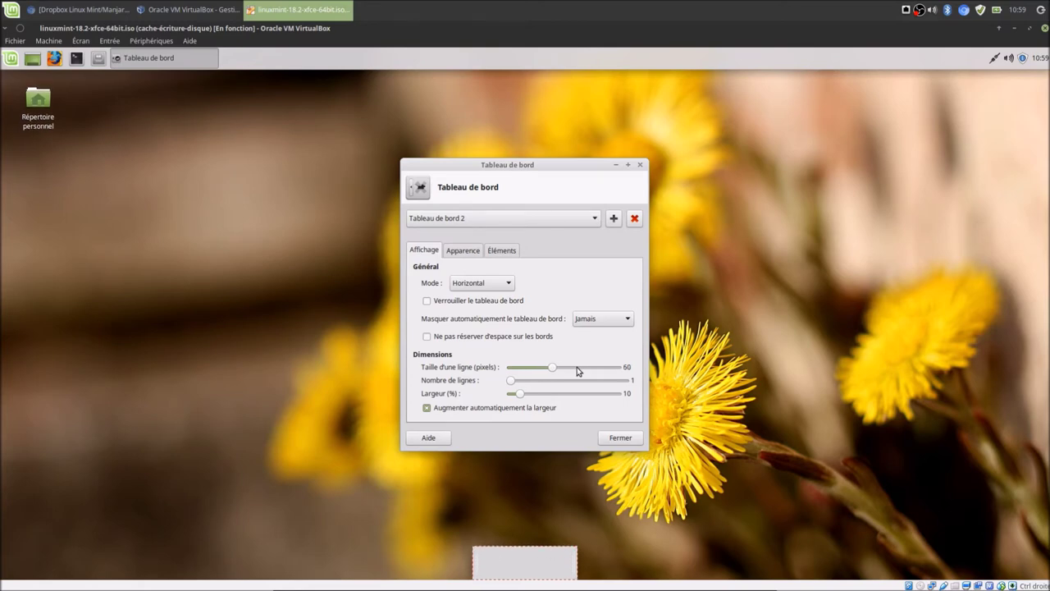
Add two Séparateur items to the second panel and close the list of new items.
{"action": "left_click", "coordinate": [498, 252]}
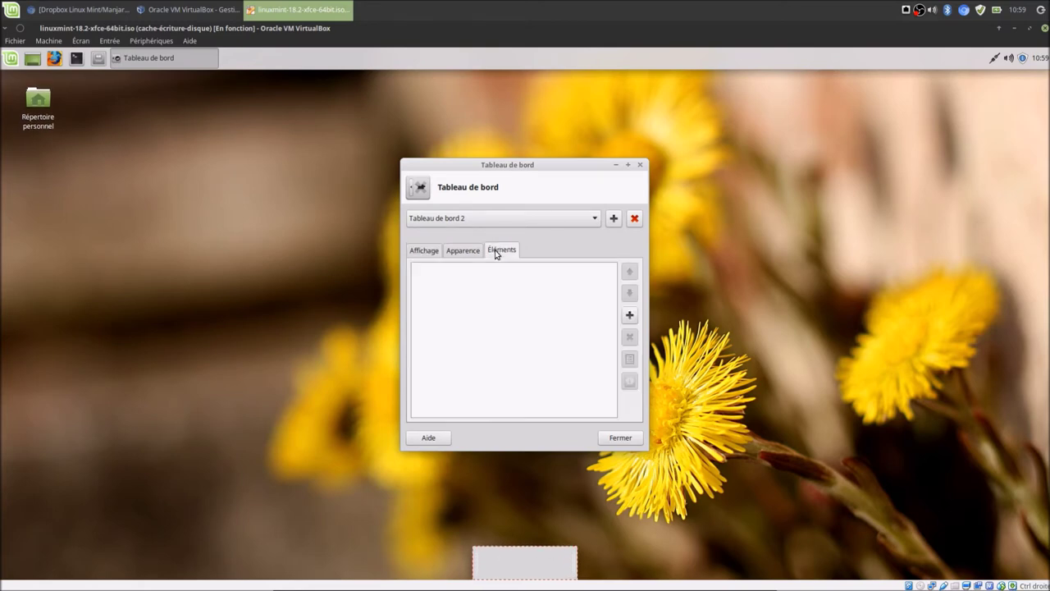
{"action": "left_click", "coordinate": [629, 316]}
{"action": "scroll", "coordinate": [511, 359], "scroll_direction": "down", "scroll_amount": 8}
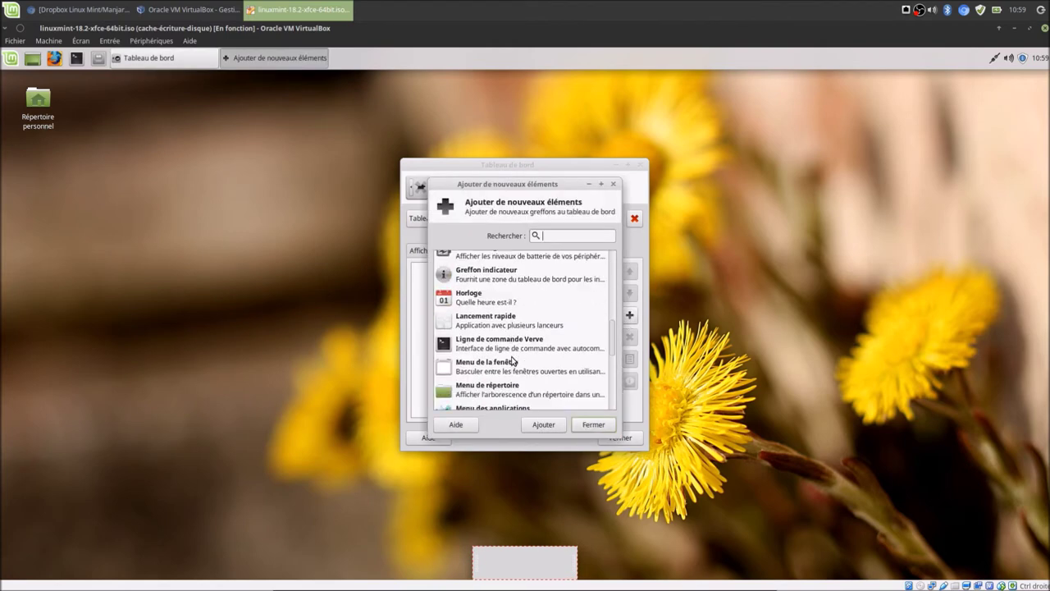
{"action": "left_click", "coordinate": [489, 309]}
{"action": "left_click", "coordinate": [543, 424]}
{"action": "left_click", "coordinate": [551, 427]}
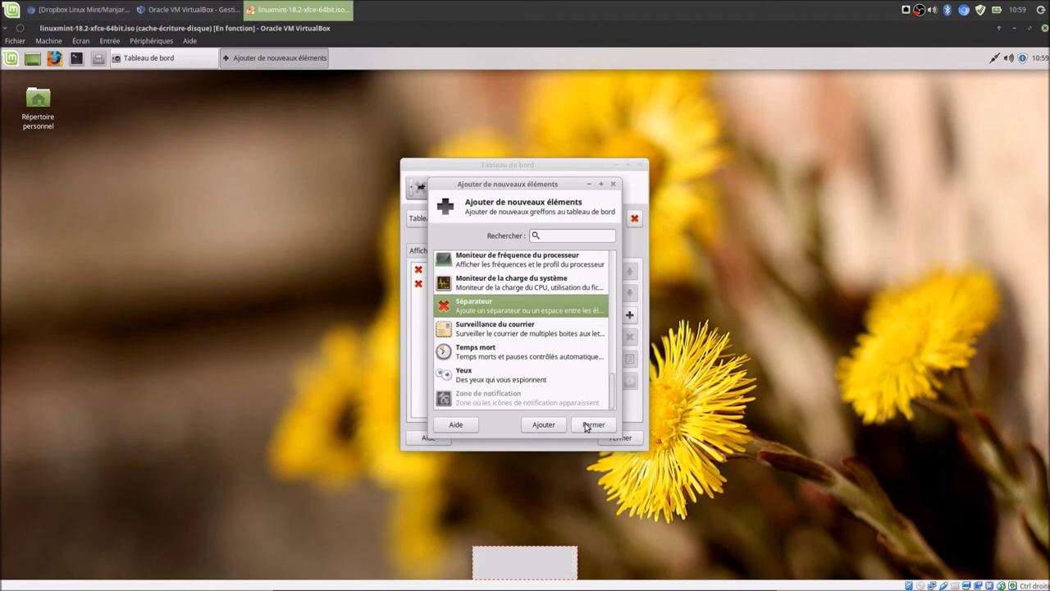
{"action": "left_click", "coordinate": [587, 426]}
Set the style of the second panel's first separator to Transparent.
{"action": "left_click", "coordinate": [460, 271]}
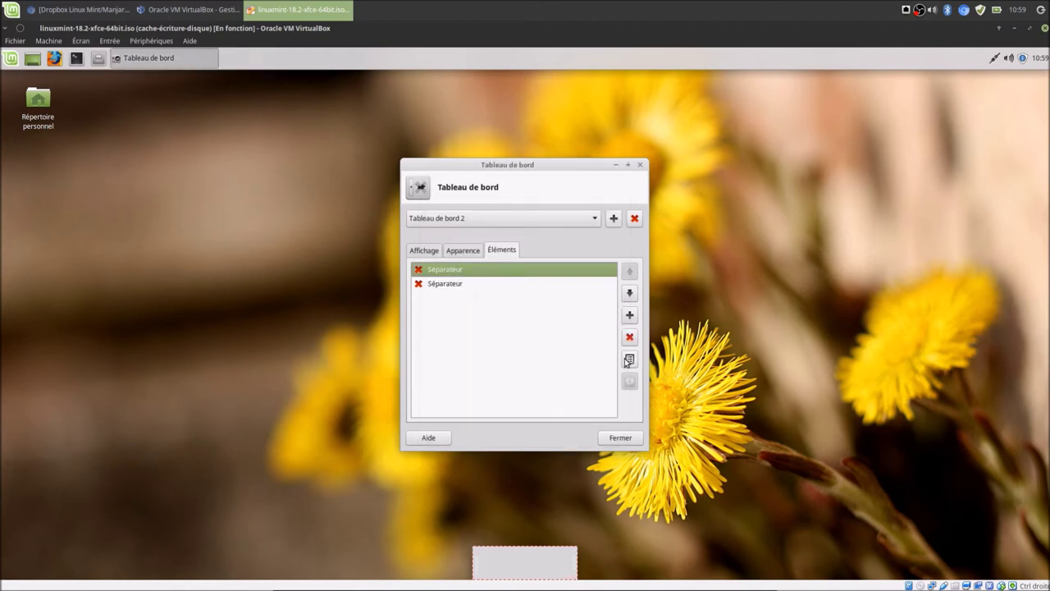
{"action": "left_click", "coordinate": [629, 359]}
{"action": "left_click", "coordinate": [562, 316]}
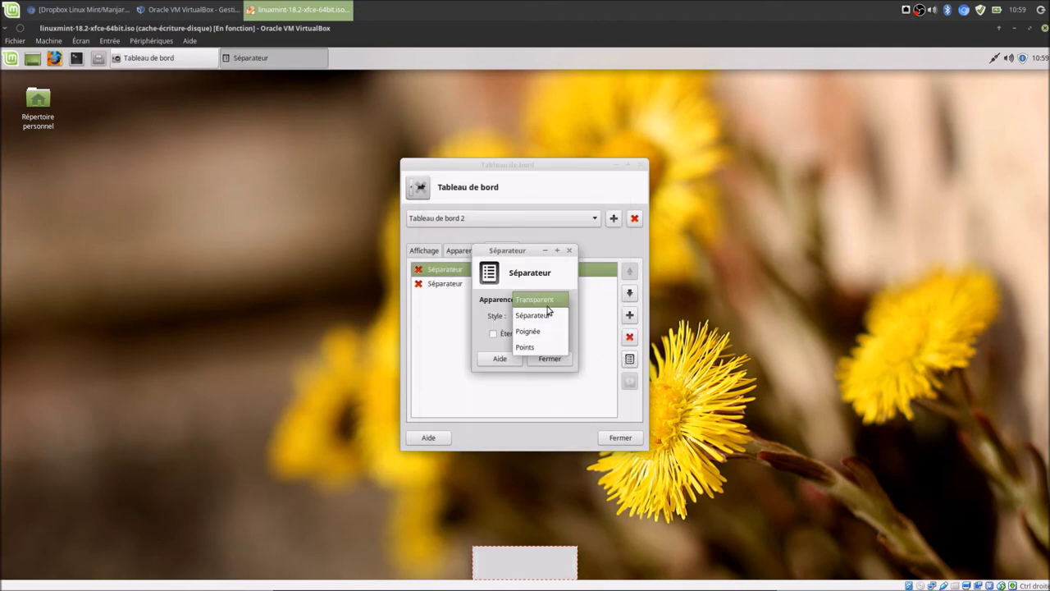
{"action": "left_click", "coordinate": [551, 300]}
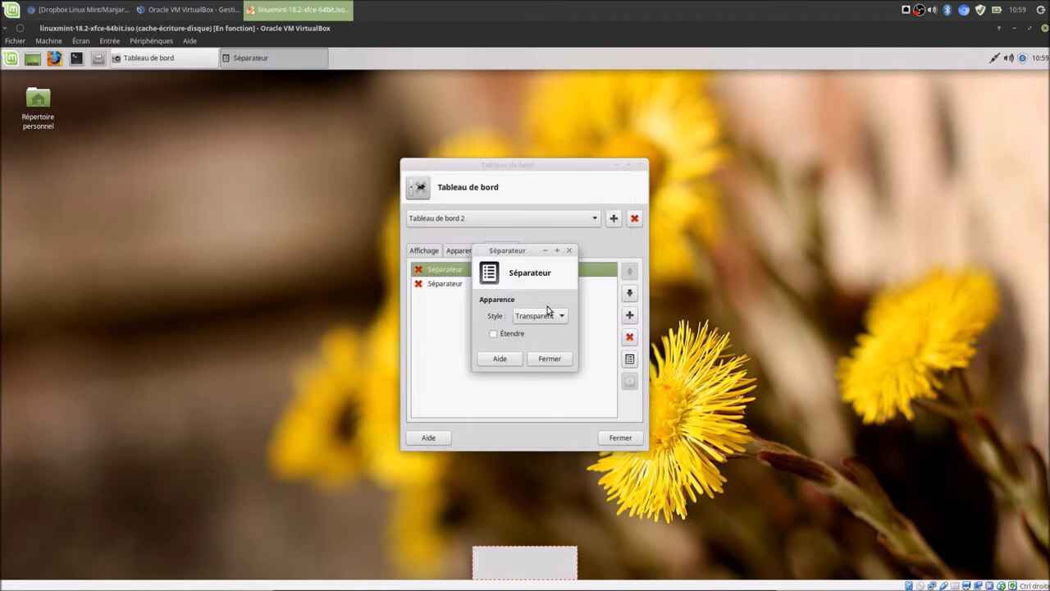
{"action": "left_click", "coordinate": [550, 364]}
Give the other separator of the second panel the Transparent style as well.
{"action": "left_click", "coordinate": [491, 284]}
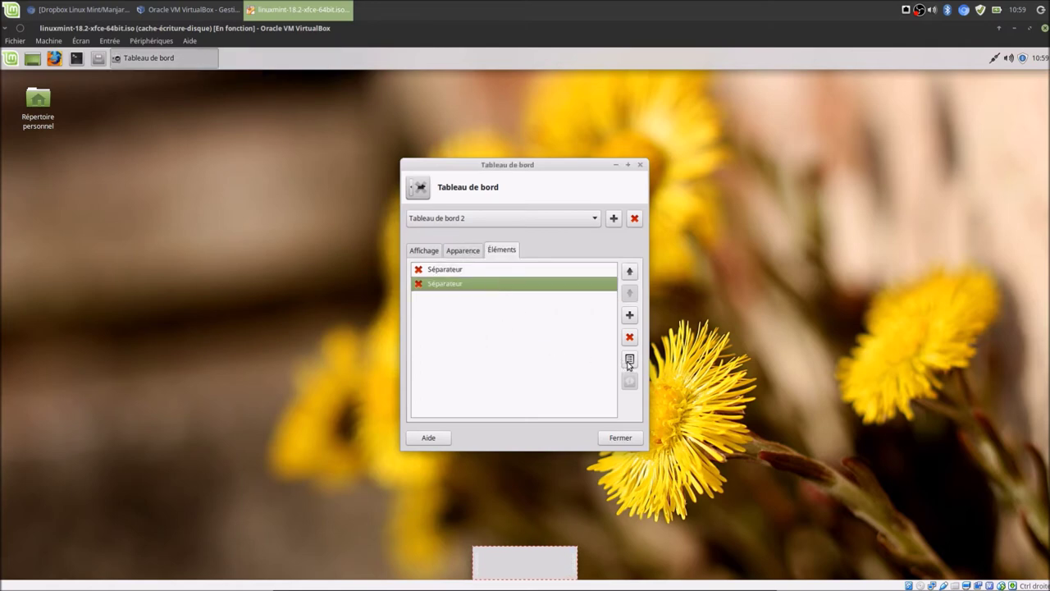
{"action": "left_click", "coordinate": [629, 360]}
{"action": "left_click", "coordinate": [547, 320]}
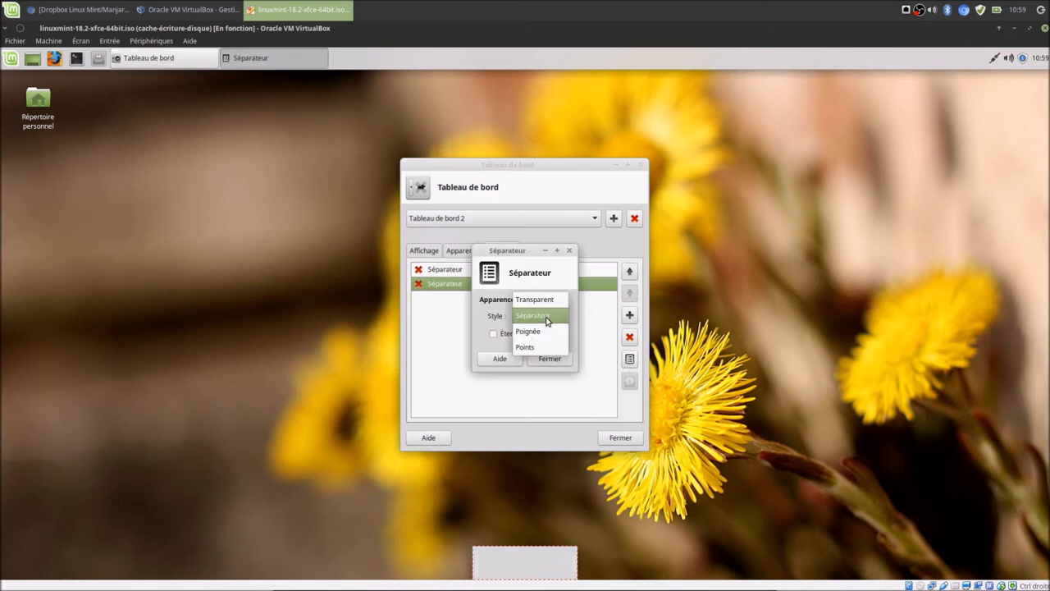
{"action": "left_click", "coordinate": [544, 302]}
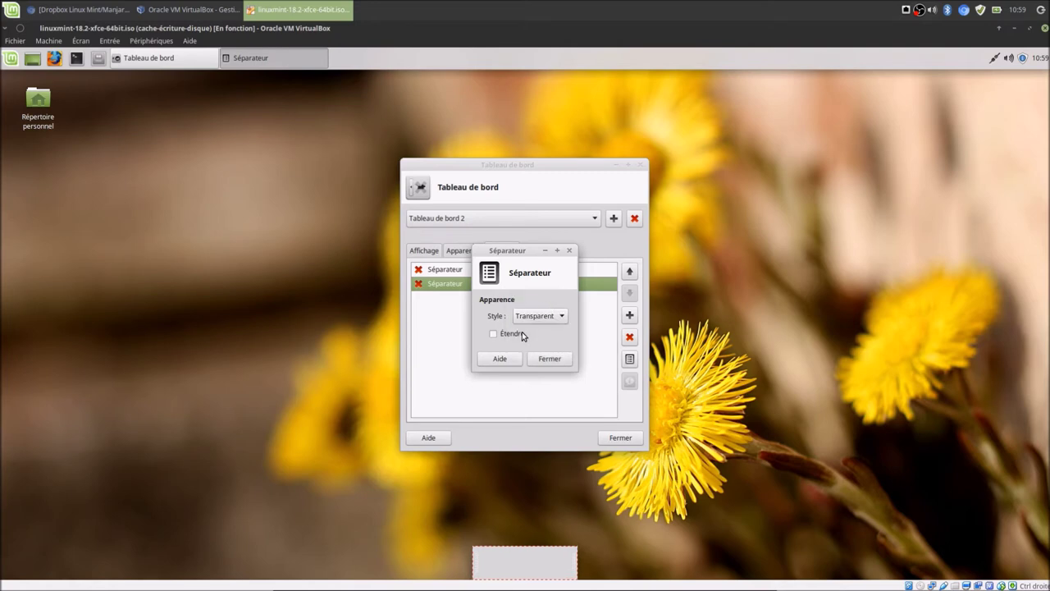
{"action": "left_click", "coordinate": [551, 361]}
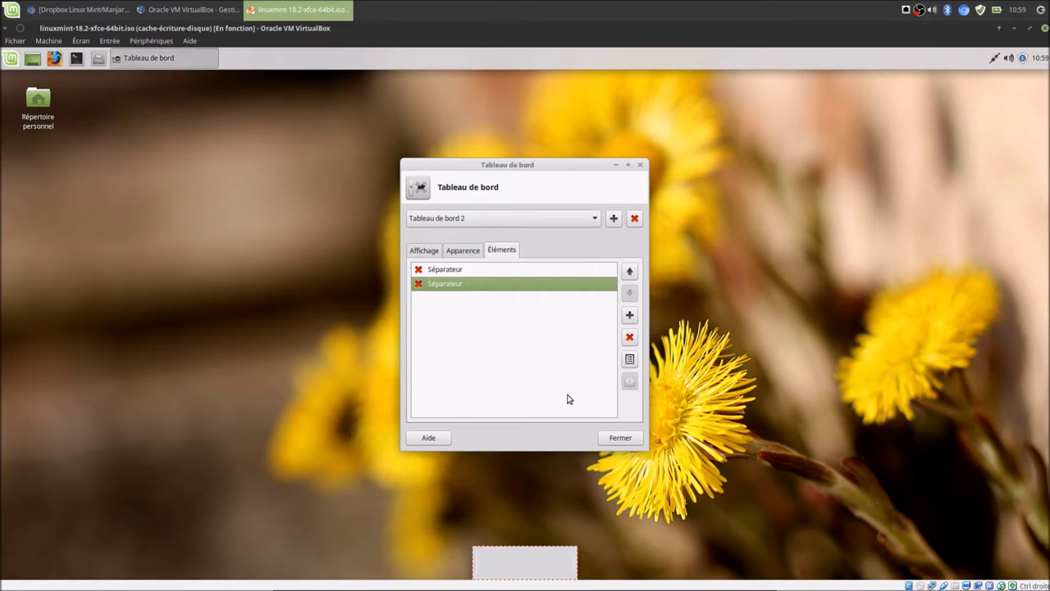
Move the Firefox, terminal and file manager launchers from the first panel to the second panel.
{"action": "right_click", "coordinate": [59, 61]}
{"action": "left_click", "coordinate": [86, 97]}
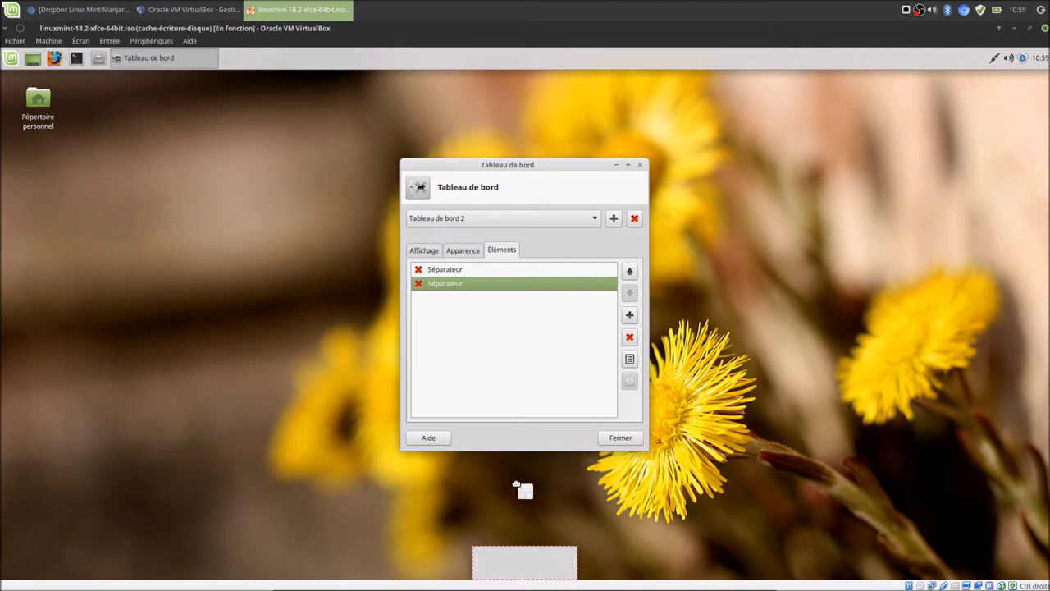
{"action": "left_click", "coordinate": [529, 563]}
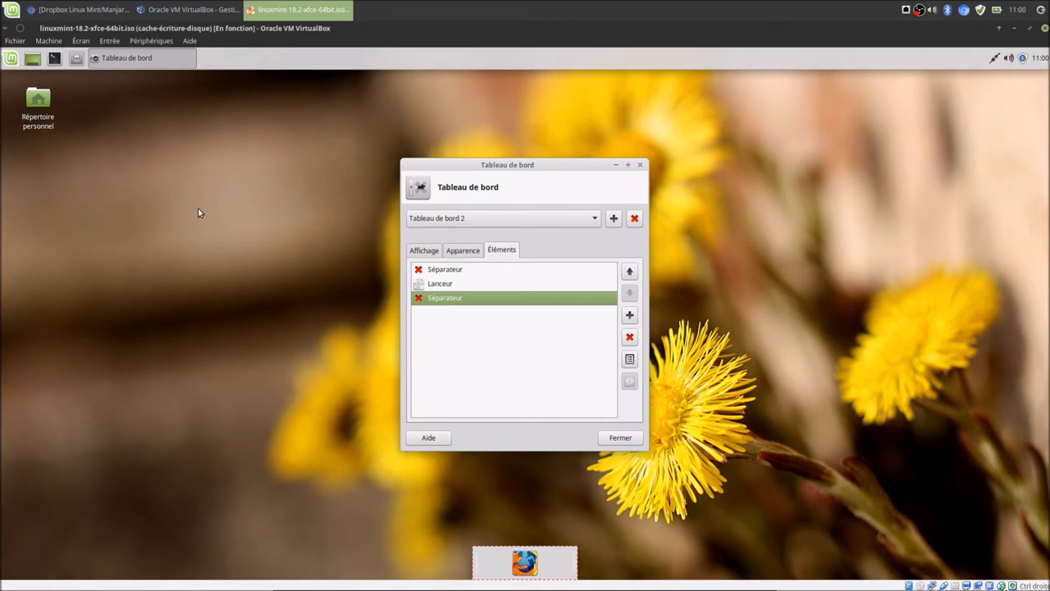
{"action": "right_click", "coordinate": [64, 63]}
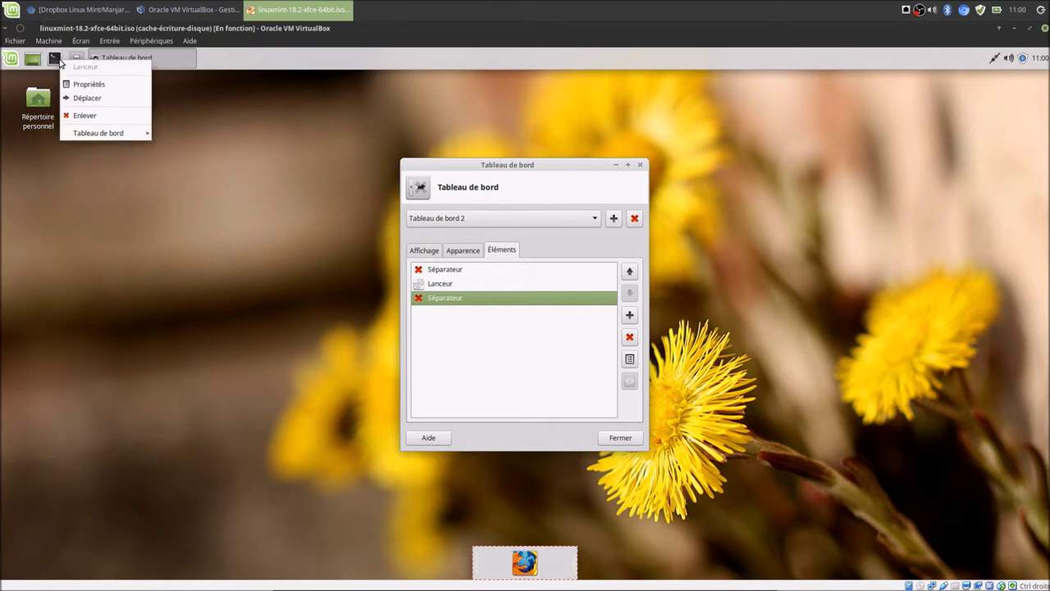
{"action": "left_click", "coordinate": [78, 97]}
{"action": "left_click", "coordinate": [539, 562]}
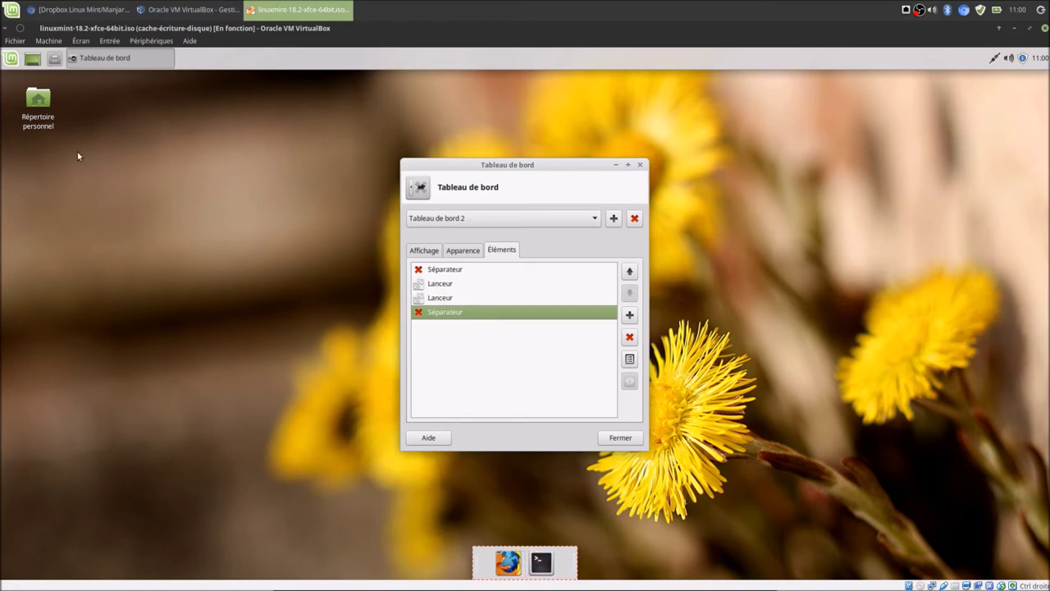
{"action": "right_click", "coordinate": [54, 59]}
{"action": "left_click", "coordinate": [74, 98]}
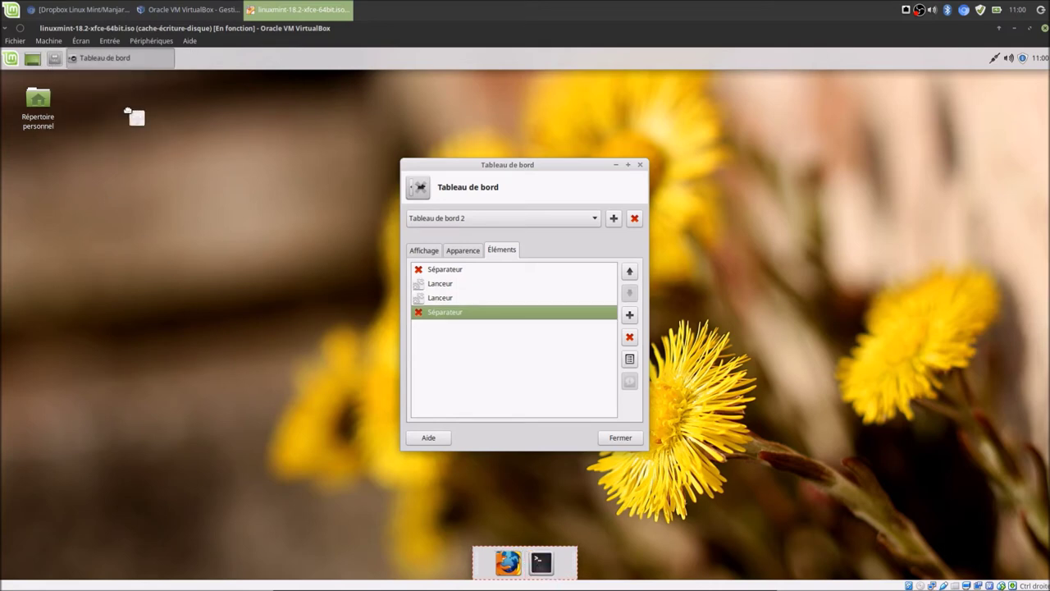
{"action": "left_click", "coordinate": [564, 551]}
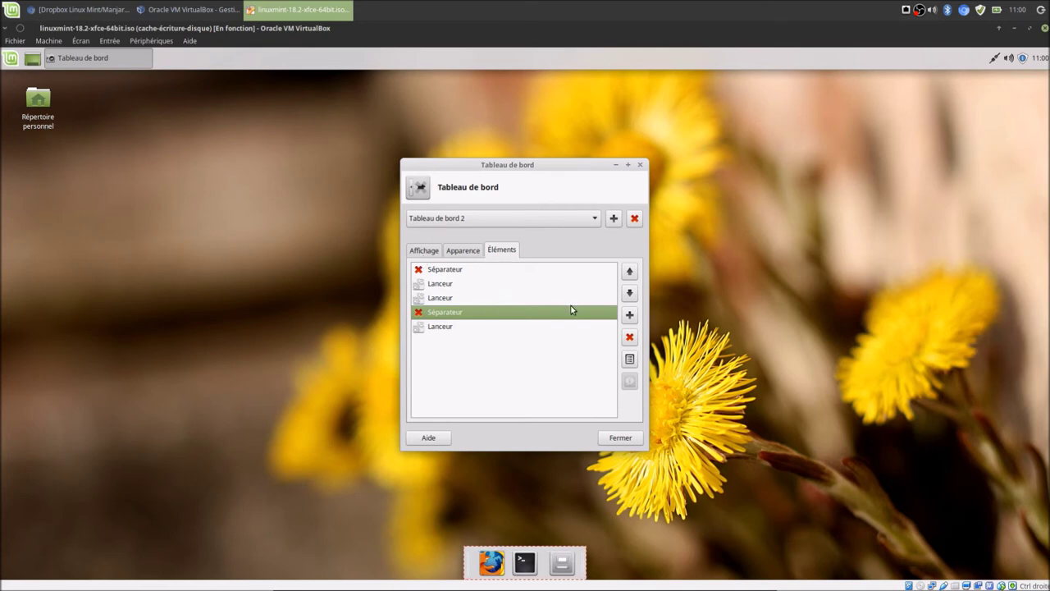
Set the second panel's background opacity to 0 and its automatic hiding to Intelligemment.
{"action": "left_click", "coordinate": [472, 252]}
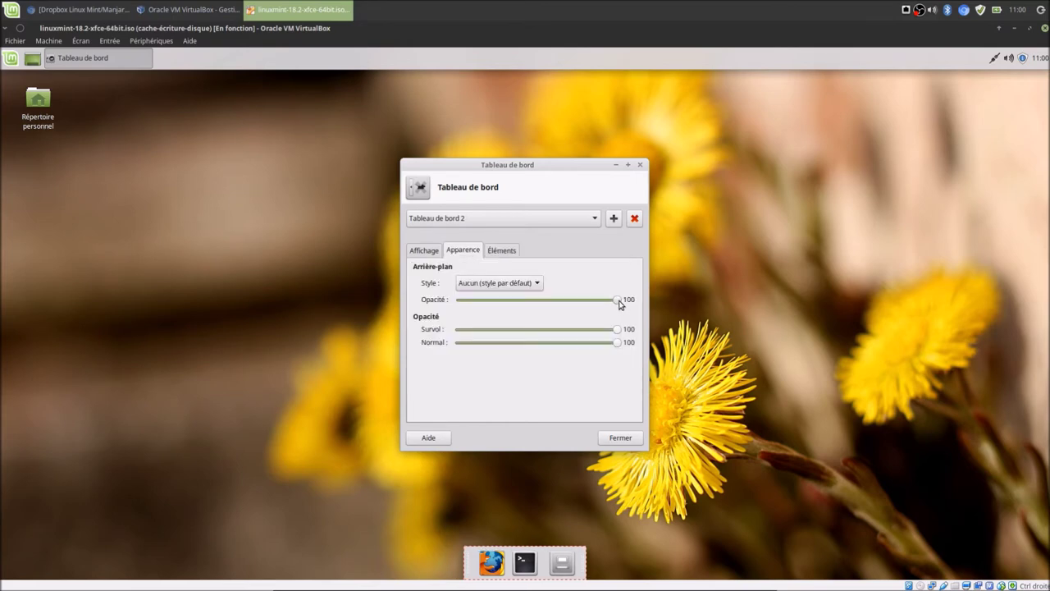
{"action": "left_click_drag", "start_coordinate": [619, 302], "coordinate": [427, 322]}
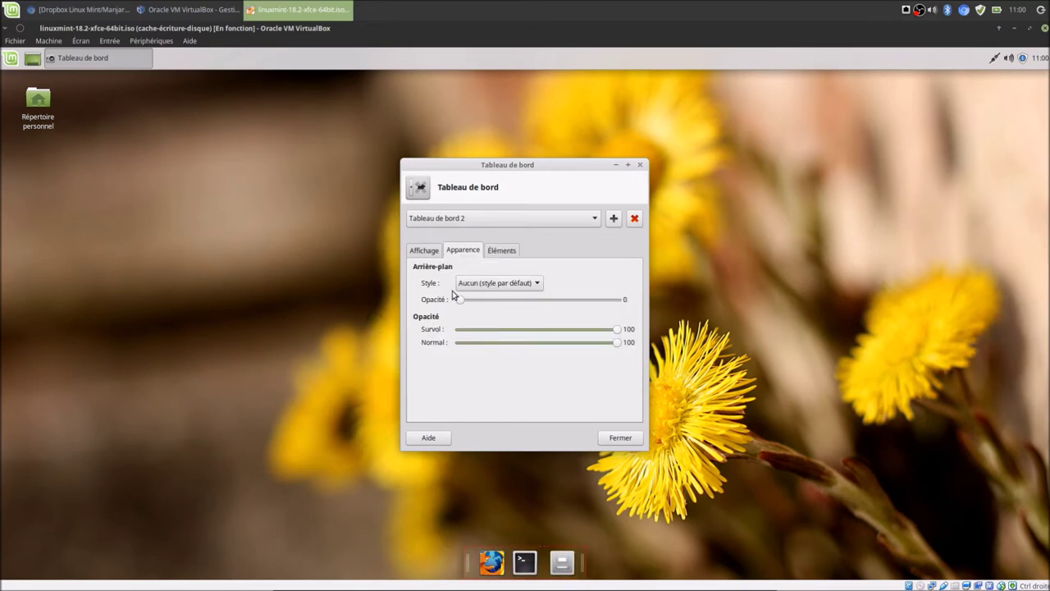
{"action": "left_click", "coordinate": [423, 252]}
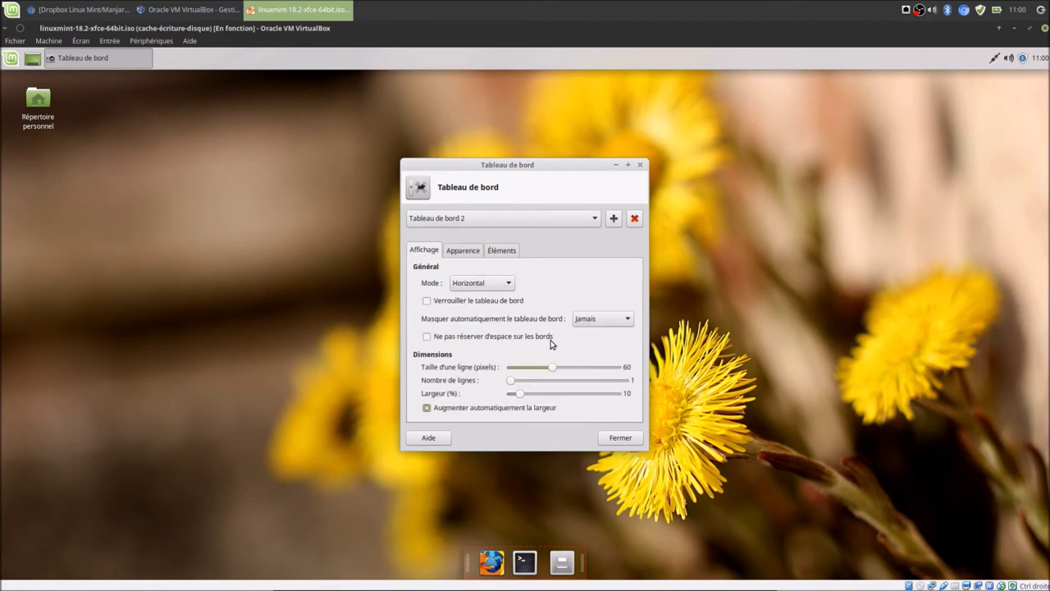
{"action": "left_click", "coordinate": [586, 322]}
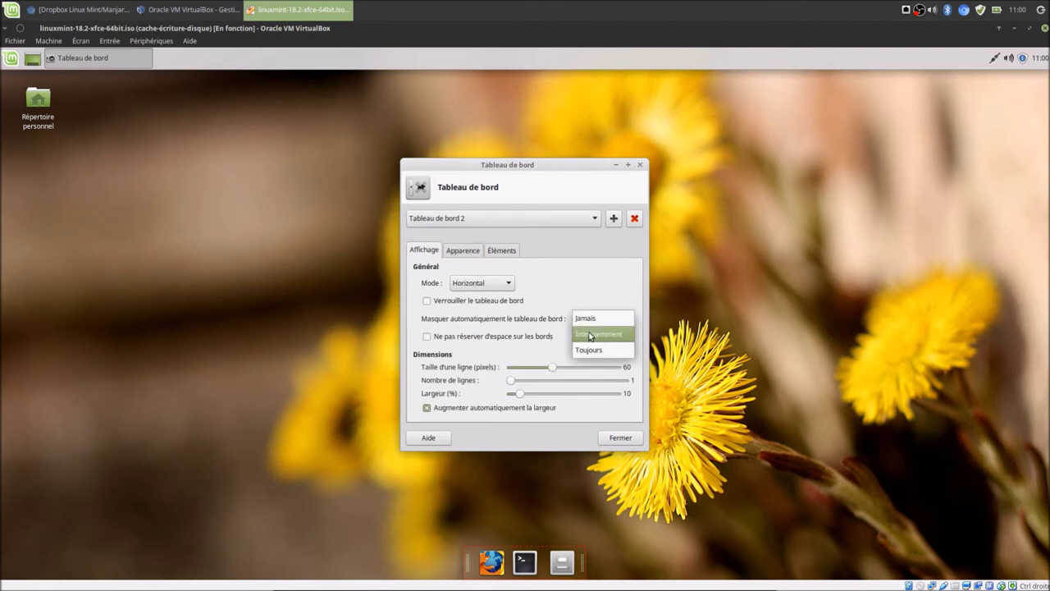
{"action": "left_click", "coordinate": [590, 334]}
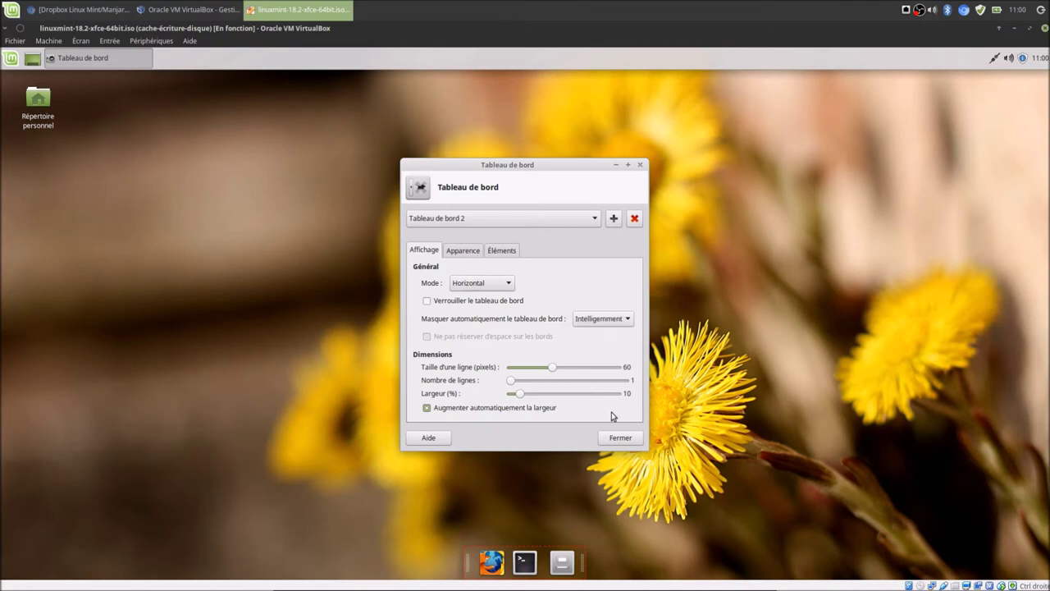
In the first panel's Menu Whisker properties, turn off category names and application descriptions and set the background opacity to 90.
{"action": "left_click", "coordinate": [494, 218]}
{"action": "left_click", "coordinate": [493, 202]}
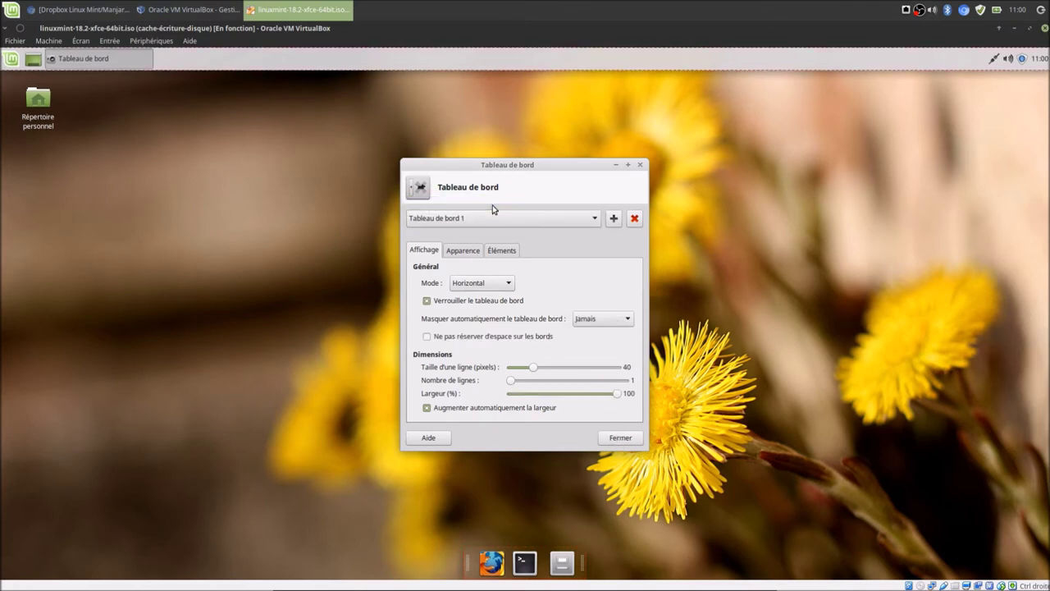
{"action": "left_click", "coordinate": [499, 256]}
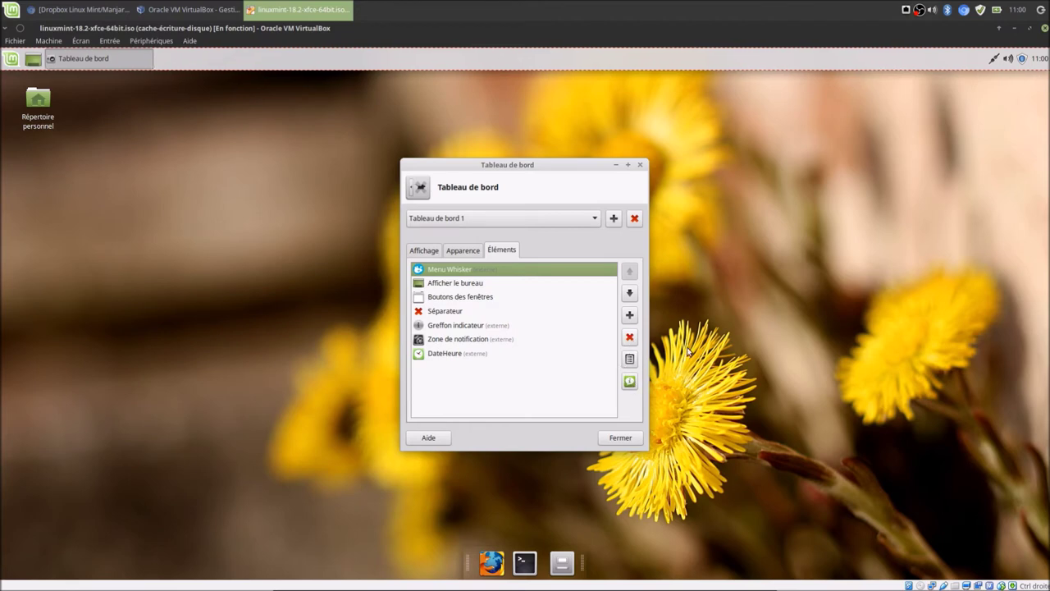
{"action": "left_click", "coordinate": [629, 358]}
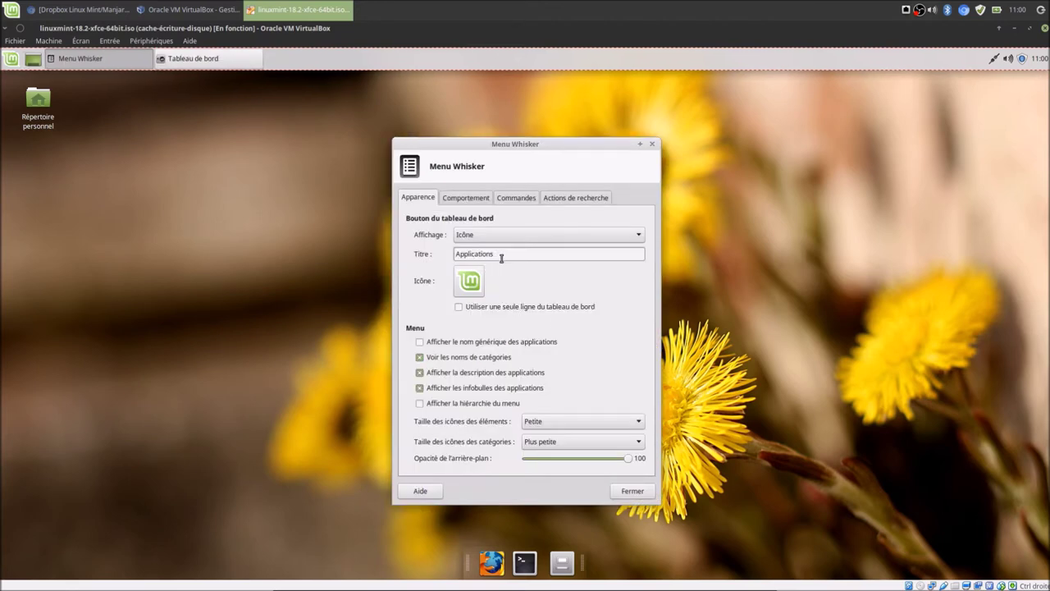
{"action": "left_click", "coordinate": [482, 374]}
{"action": "left_click_drag", "start_coordinate": [631, 464], "coordinate": [624, 464]}
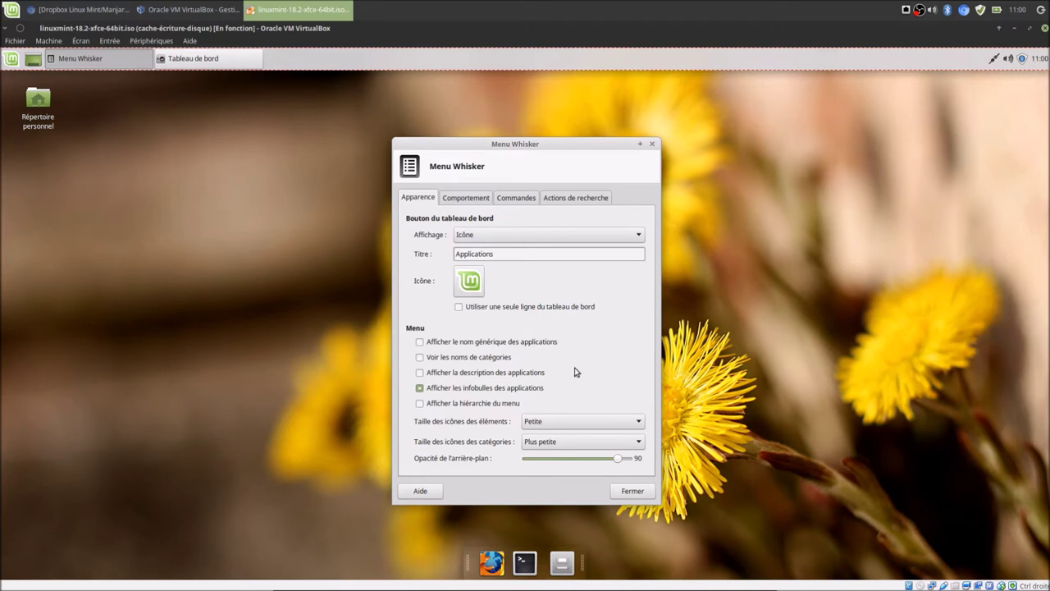
Review the Whisker menu's behaviour, commands and search actions, close its properties and check how the applications menu looks.
{"action": "left_click", "coordinate": [474, 199]}
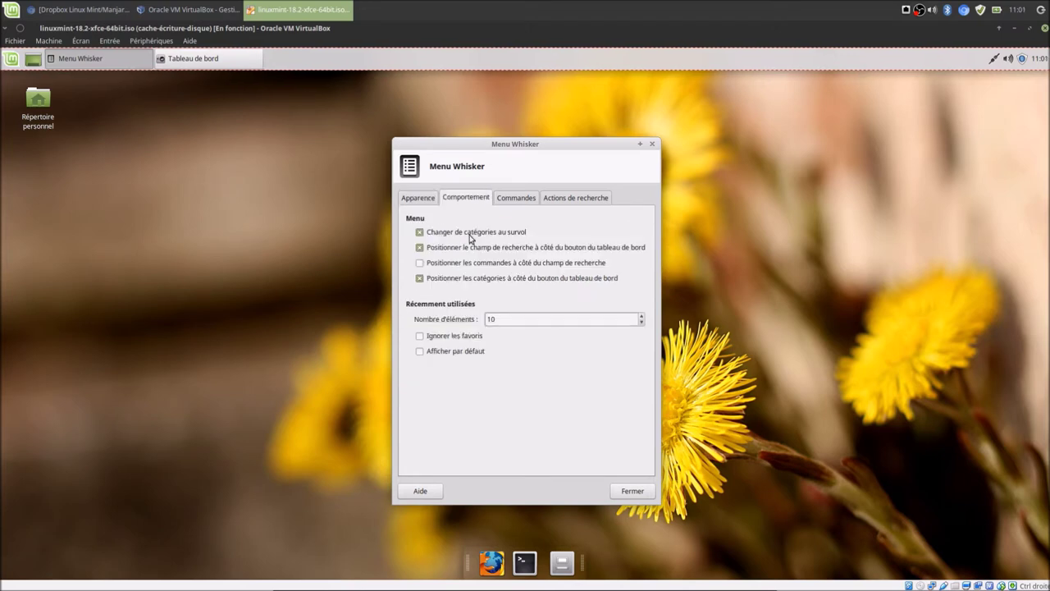
{"action": "left_click", "coordinate": [507, 199]}
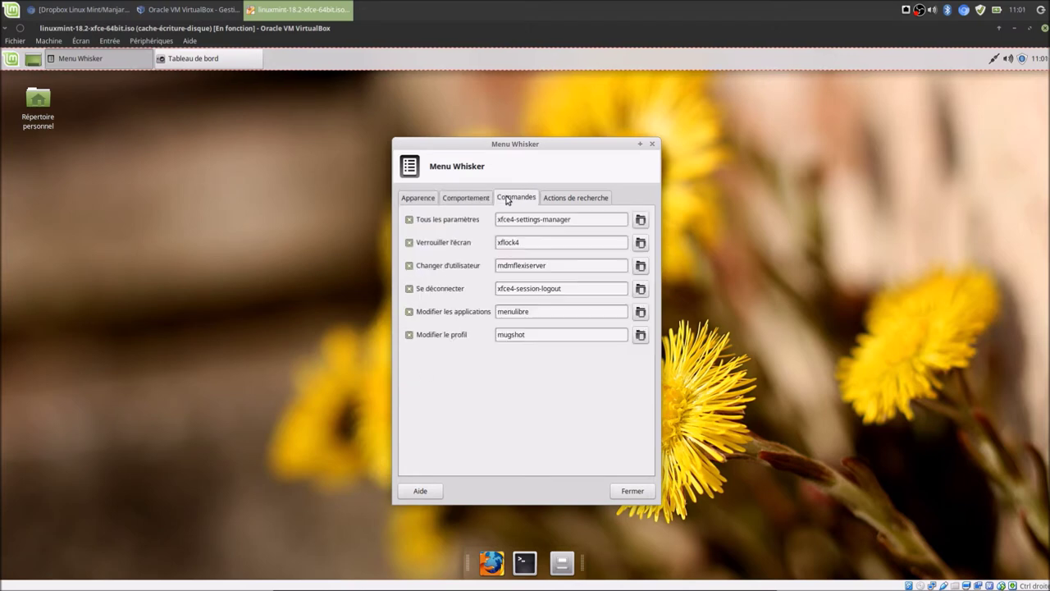
{"action": "left_click", "coordinate": [566, 198]}
{"action": "left_click", "coordinate": [630, 491]}
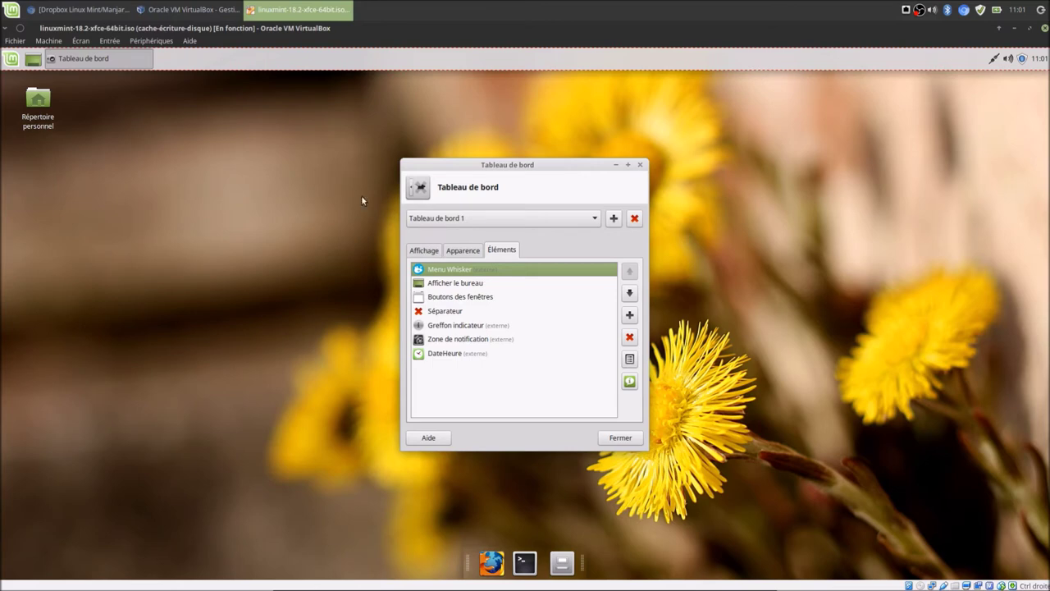
{"action": "left_click", "coordinate": [11, 60]}
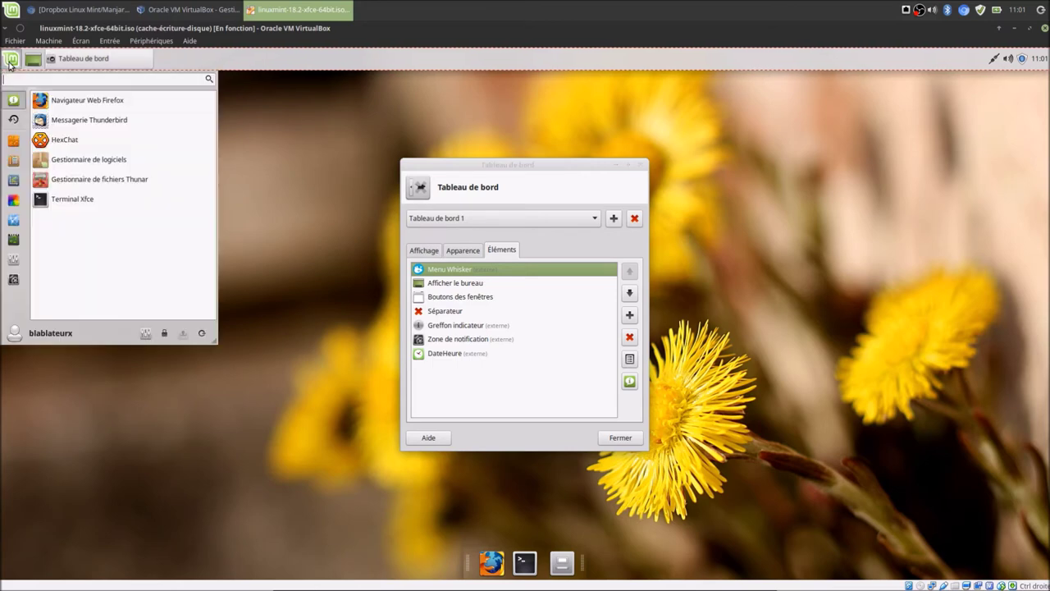
{"action": "left_click", "coordinate": [11, 63]}
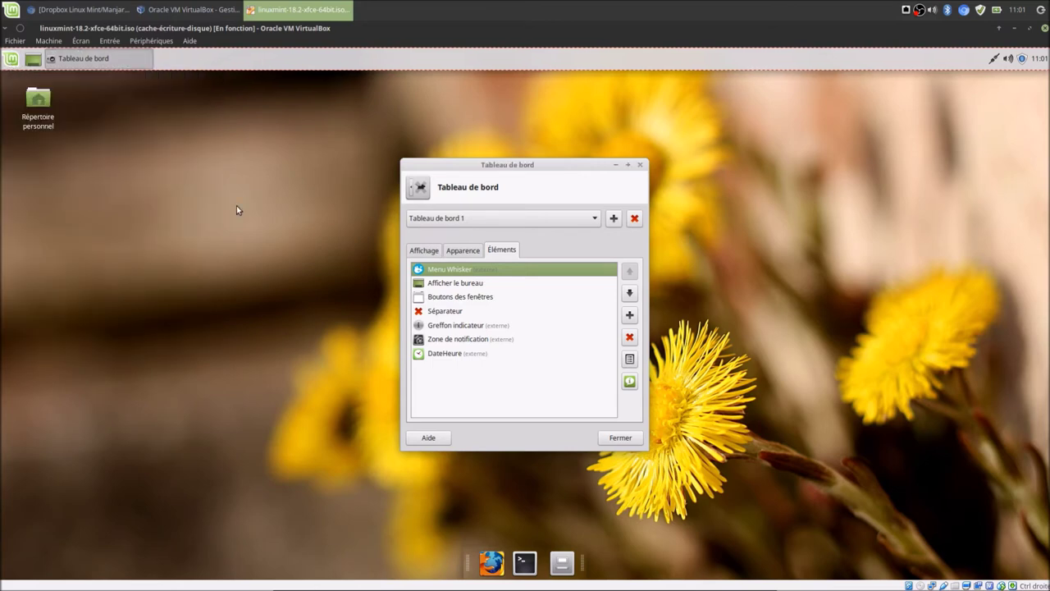
Set the first panel's background opacity to 91.
{"action": "left_click", "coordinate": [424, 250]}
{"action": "left_click", "coordinate": [463, 252]}
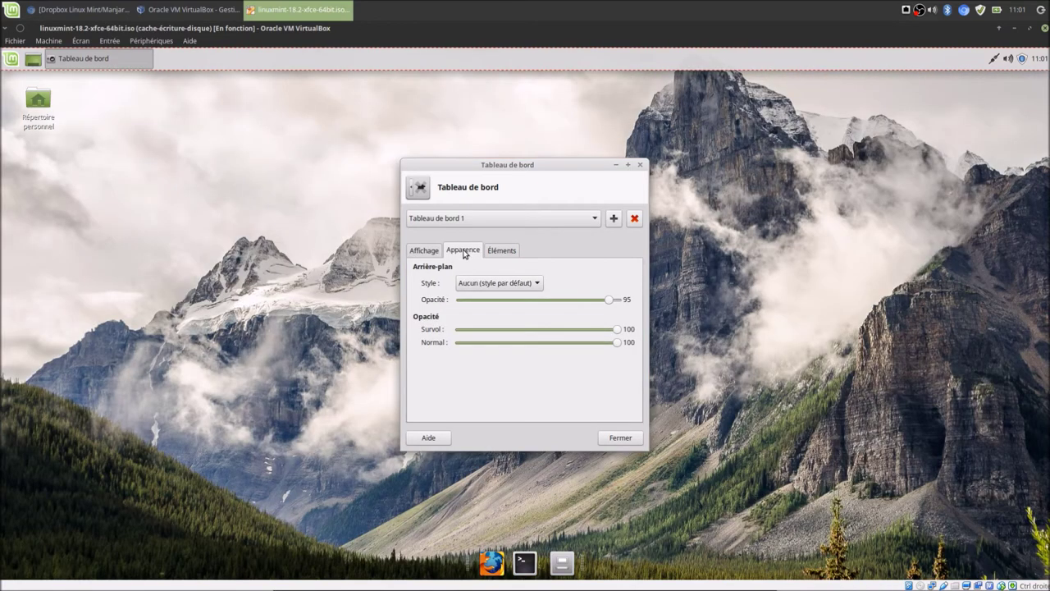
{"action": "left_click_drag", "start_coordinate": [608, 304], "coordinate": [601, 302]}
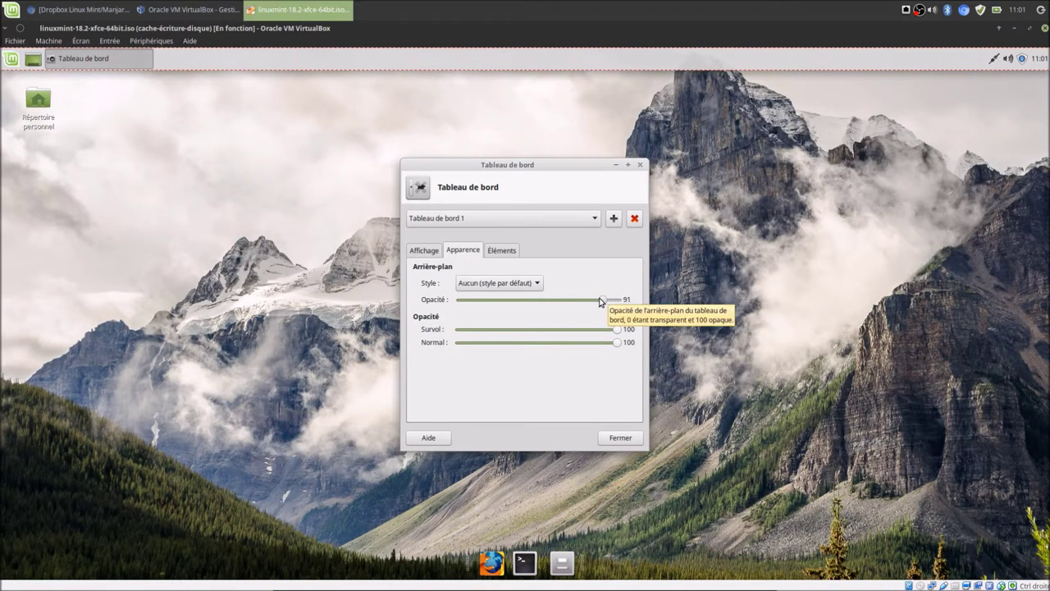
Move the Afficher le bureau item to the end of the first panel, after DateHeure.
{"action": "left_click", "coordinate": [516, 254]}
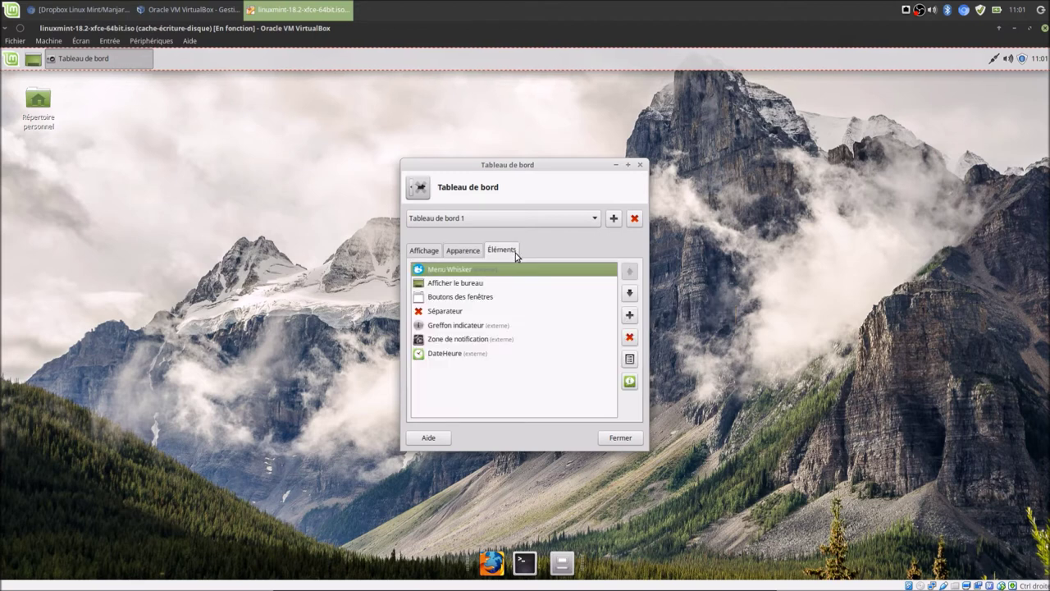
{"action": "left_click", "coordinate": [466, 283]}
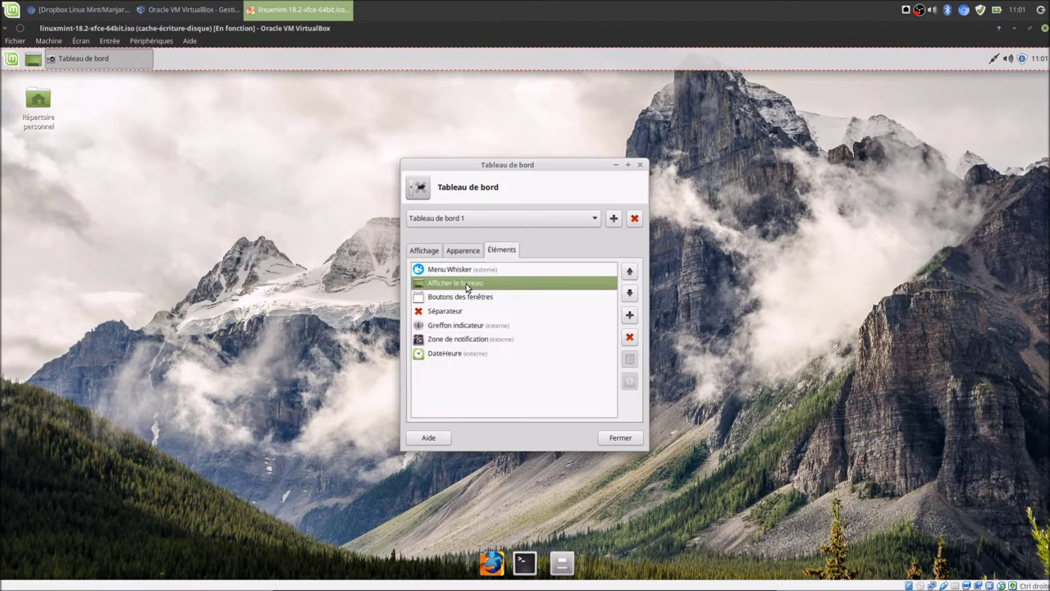
{"action": "left_click", "coordinate": [630, 293]}
{"action": "left_click", "coordinate": [630, 294]}
{"action": "left_click", "coordinate": [630, 294]}
{"action": "left_click", "coordinate": [629, 293]}
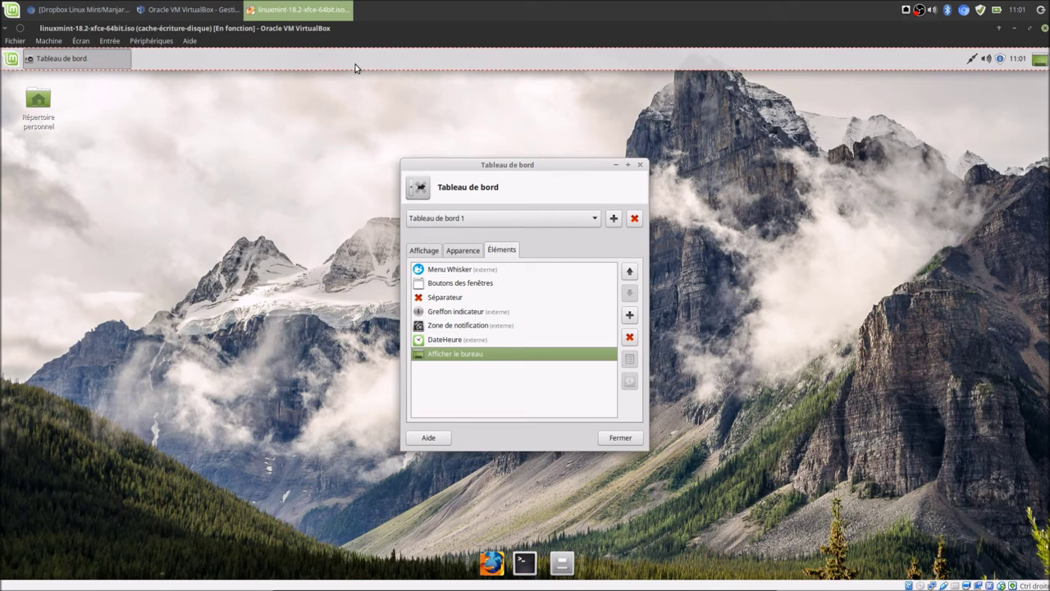
Examine the DateHeure item's layout, date and time format options in its properties.
{"action": "left_click", "coordinate": [457, 338]}
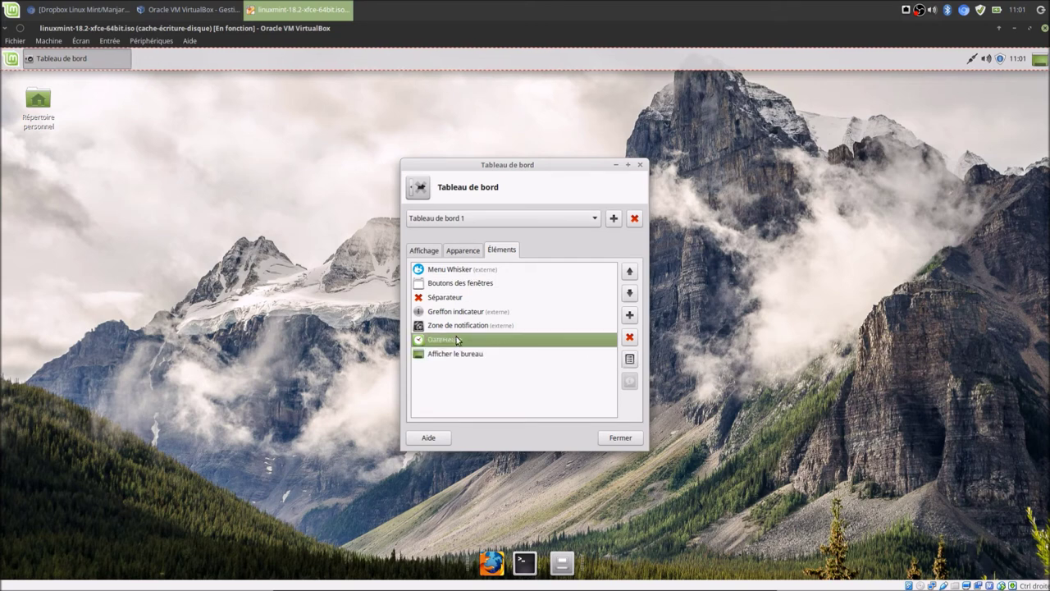
{"action": "left_click", "coordinate": [631, 360]}
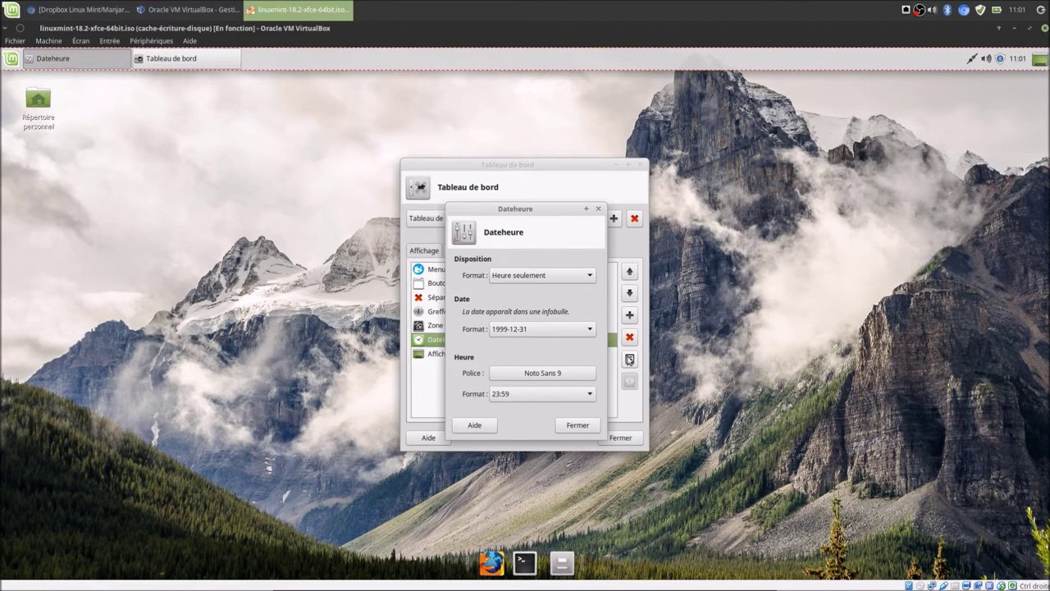
{"action": "left_click", "coordinate": [568, 426]}
Increase the maximum icon size of the first panel's Zone de notification in its properties.
{"action": "left_click", "coordinate": [477, 328]}
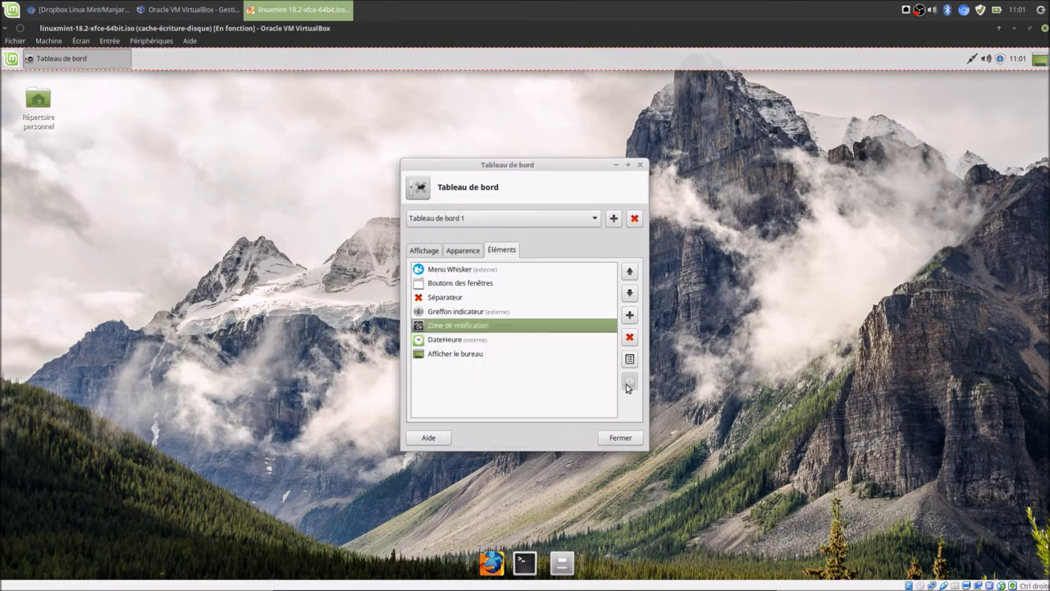
{"action": "left_click", "coordinate": [629, 359]}
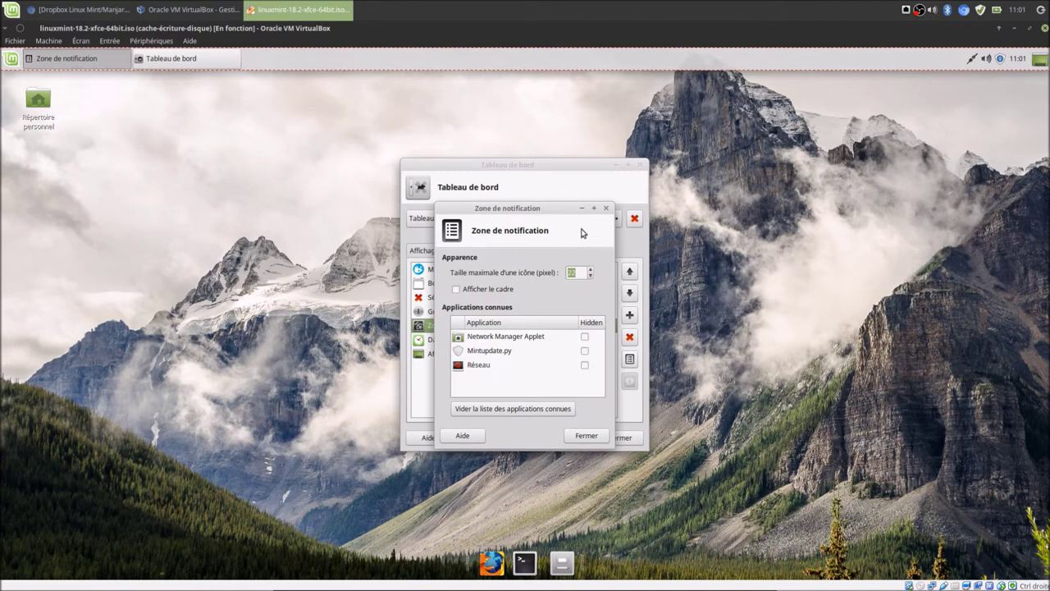
{"action": "left_click", "coordinate": [591, 270]}
{"action": "left_click", "coordinate": [592, 271]}
{"action": "left_click", "coordinate": [591, 271]}
{"action": "left_click", "coordinate": [592, 270]}
{"action": "left_click", "coordinate": [591, 270]}
{"action": "left_click", "coordinate": [591, 270]}
{"action": "left_click", "coordinate": [598, 436]}
Examine the properties of the first panel's Greffon indicateur item and close them.
{"action": "left_click", "coordinate": [456, 313]}
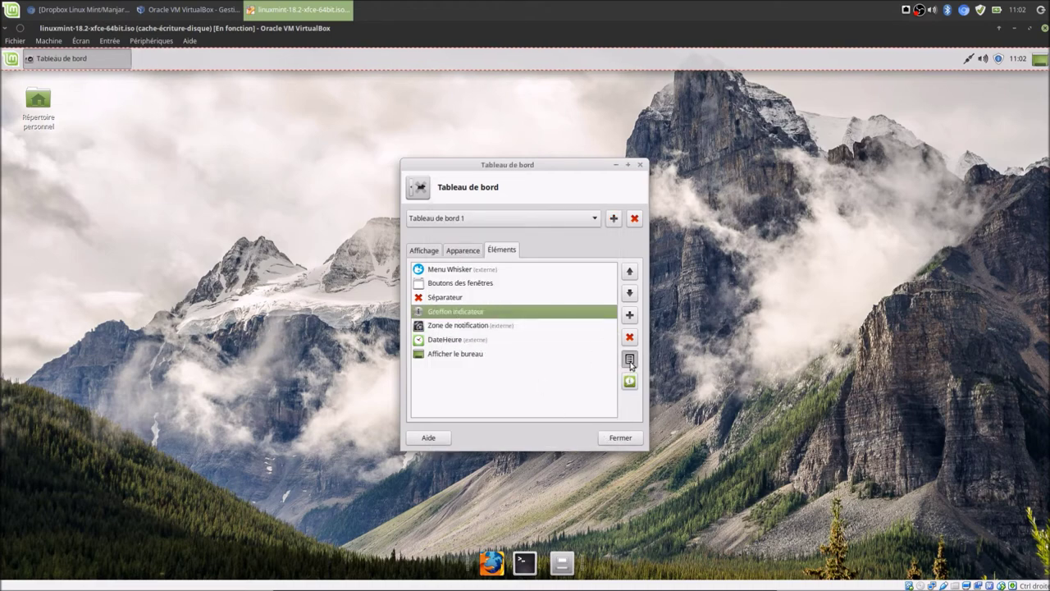
{"action": "left_click", "coordinate": [630, 359]}
{"action": "left_click", "coordinate": [611, 460]}
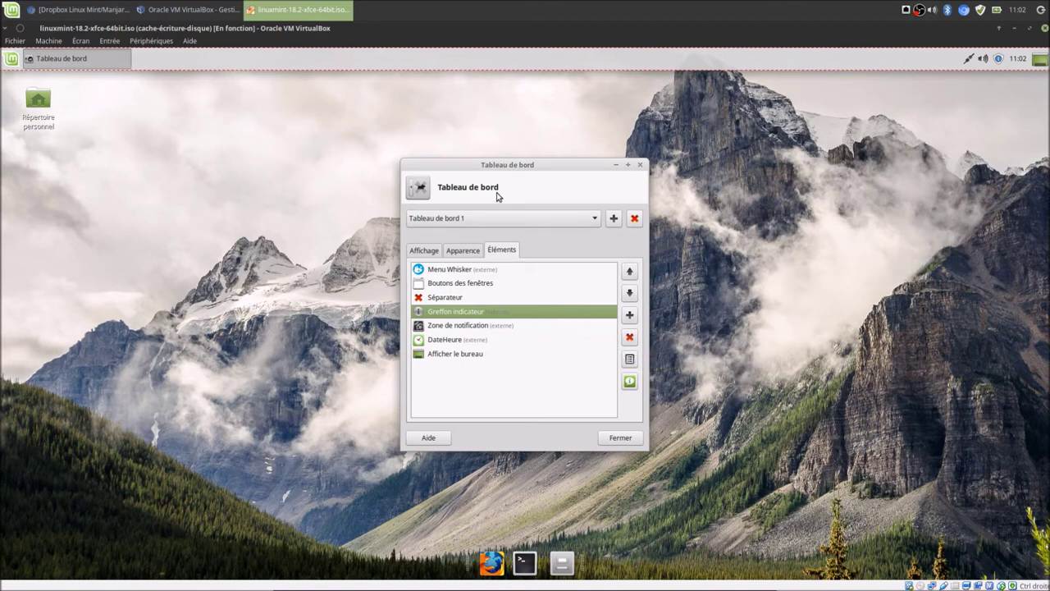
In the second panel, move the lower separator below the last launcher.
{"action": "left_click", "coordinate": [506, 220]}
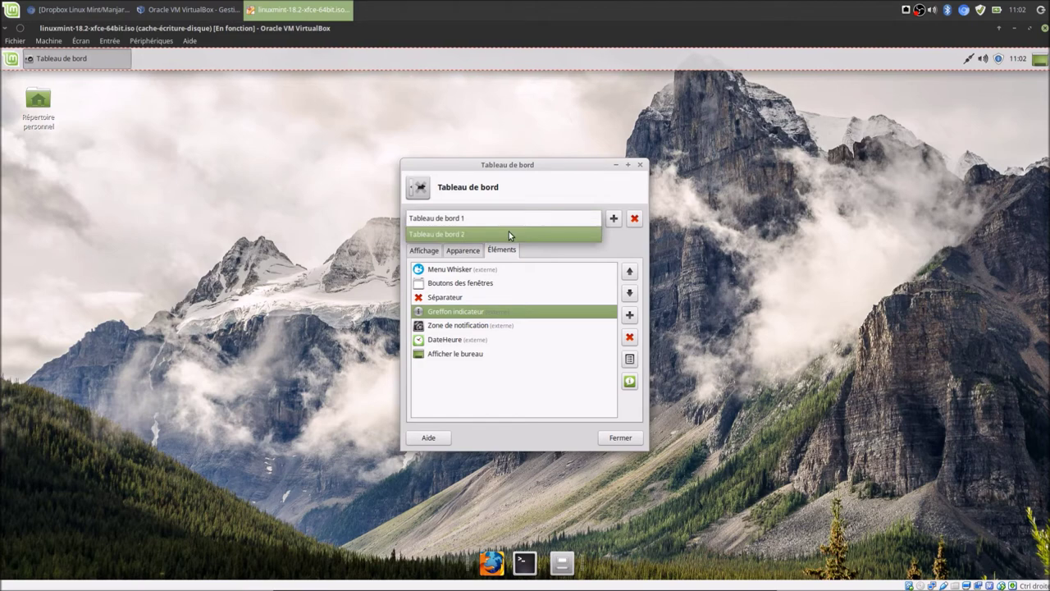
{"action": "left_click", "coordinate": [509, 235]}
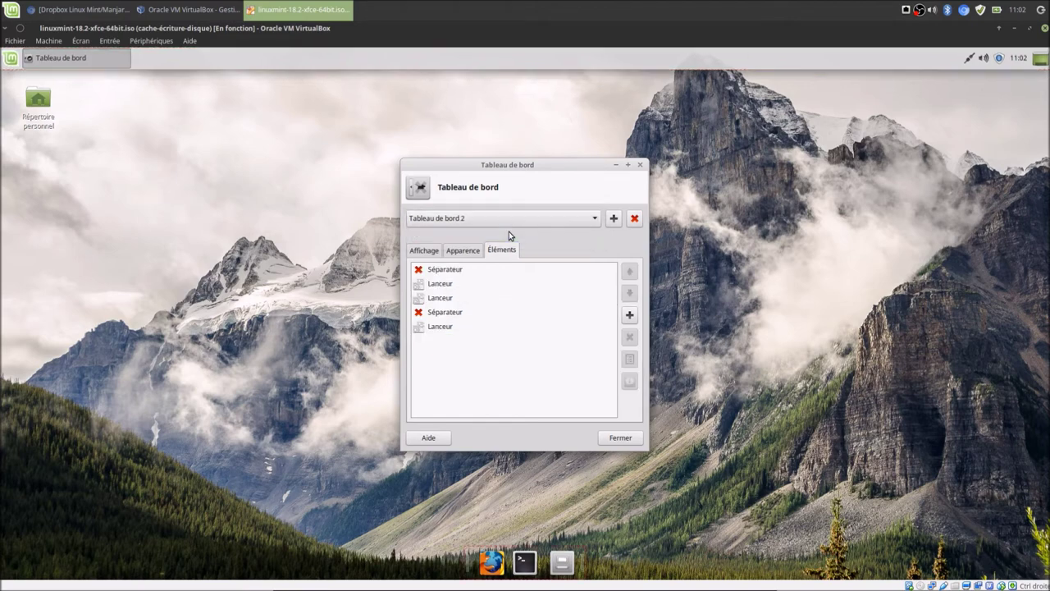
{"action": "left_click", "coordinate": [630, 315]}
{"action": "left_click", "coordinate": [583, 448]}
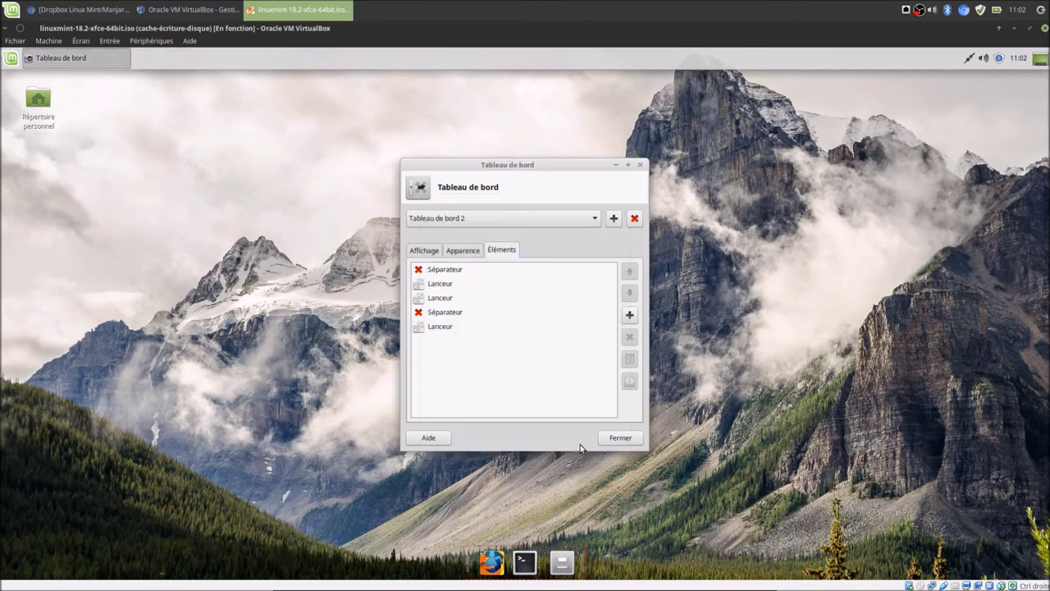
{"action": "left_click", "coordinate": [435, 313]}
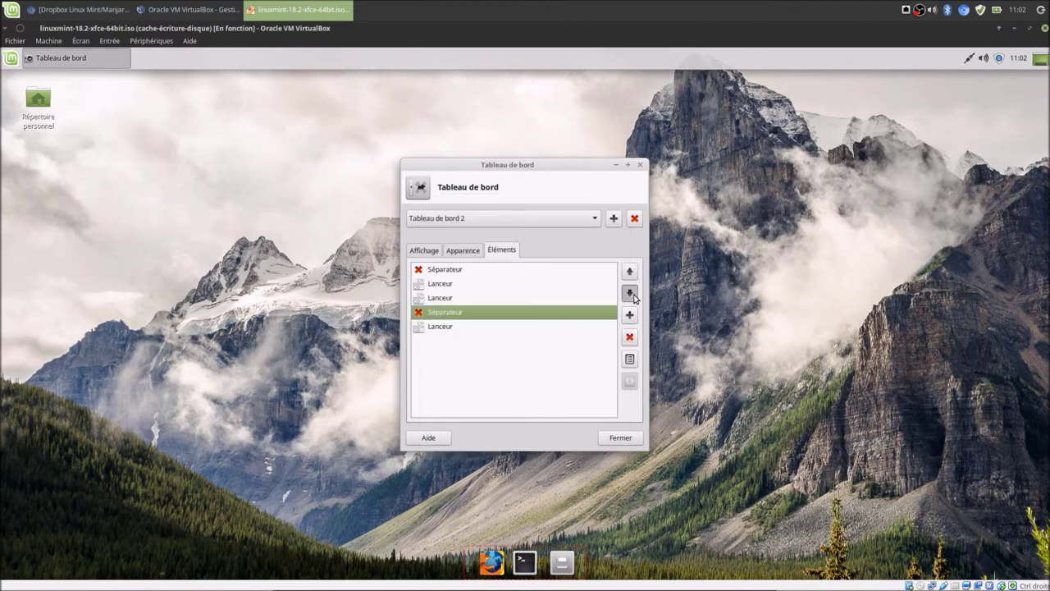
{"action": "left_click", "coordinate": [630, 294]}
Add the Changeur d'espace de travail item to the second panel.
{"action": "left_click", "coordinate": [629, 317]}
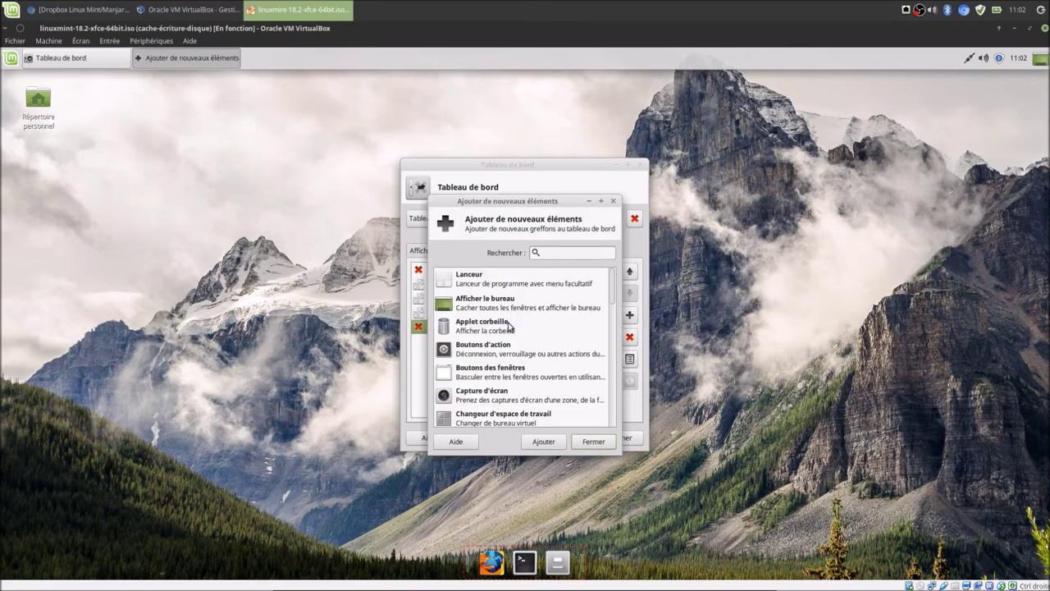
{"action": "scroll", "coordinate": [508, 326], "scroll_direction": "down", "scroll_amount": 3}
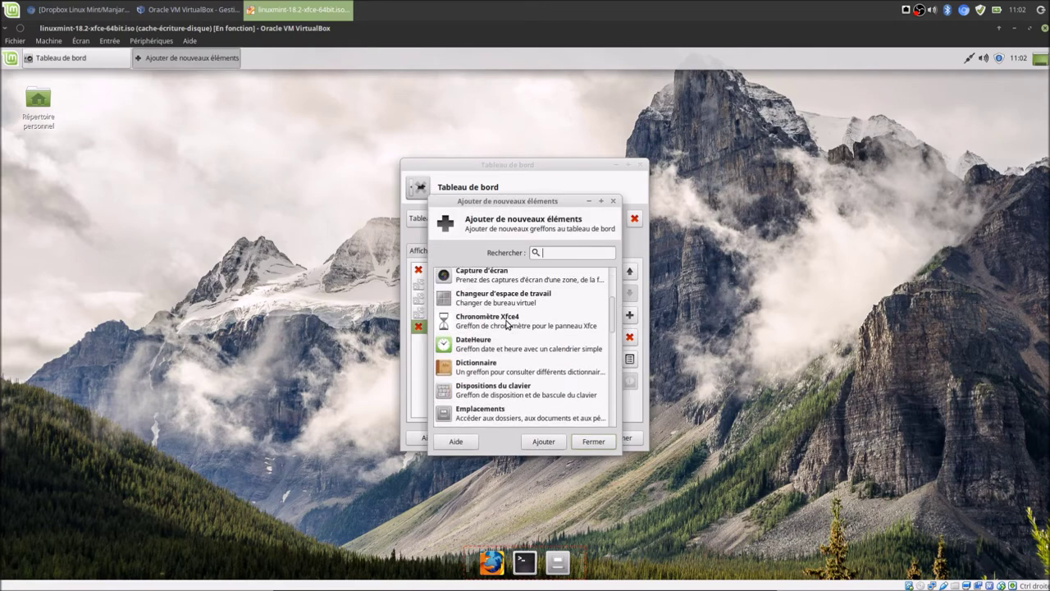
{"action": "left_click", "coordinate": [498, 307]}
{"action": "left_click", "coordinate": [542, 440]}
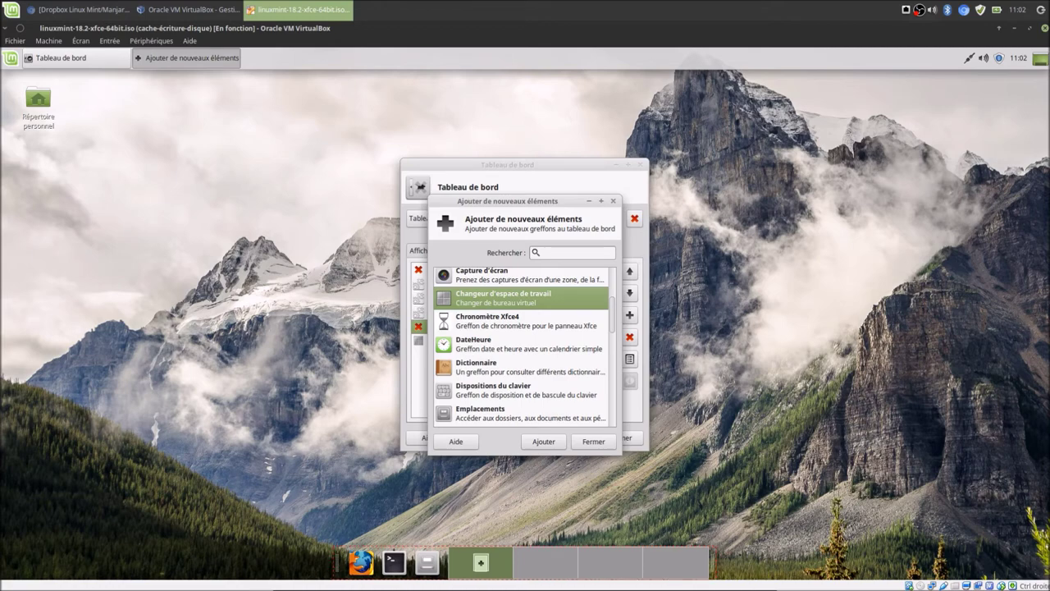
Create a third panel, place it halfway down the desktop's right edge and set its mode to Vertical.
{"action": "left_click_drag", "start_coordinate": [566, 201], "coordinate": [237, 199]}
{"action": "left_click", "coordinate": [615, 219]}
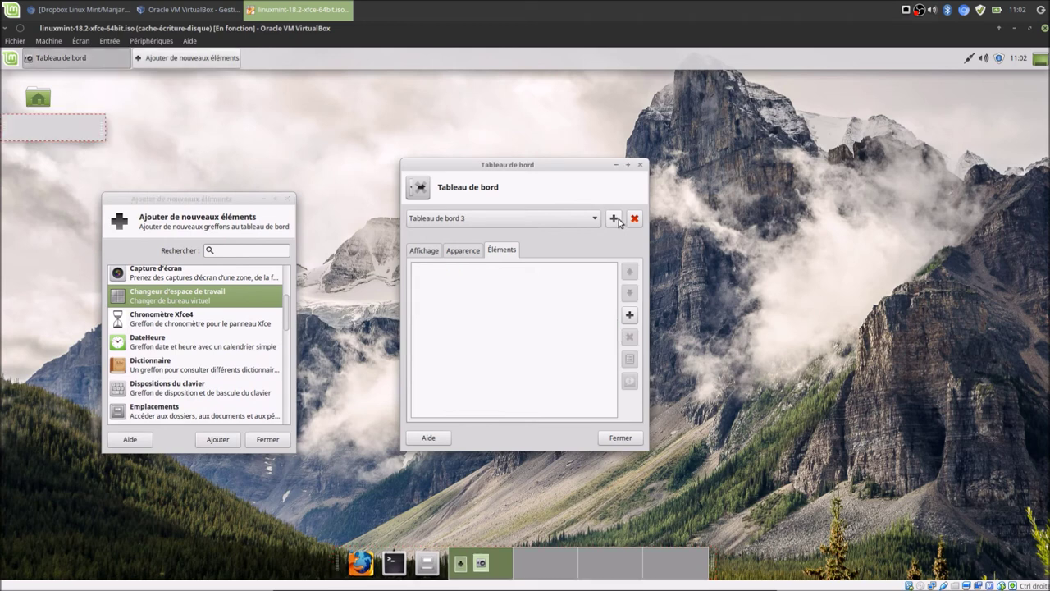
{"action": "left_click_drag", "start_coordinate": [85, 125], "coordinate": [1025, 314]}
{"action": "left_click", "coordinate": [438, 248]}
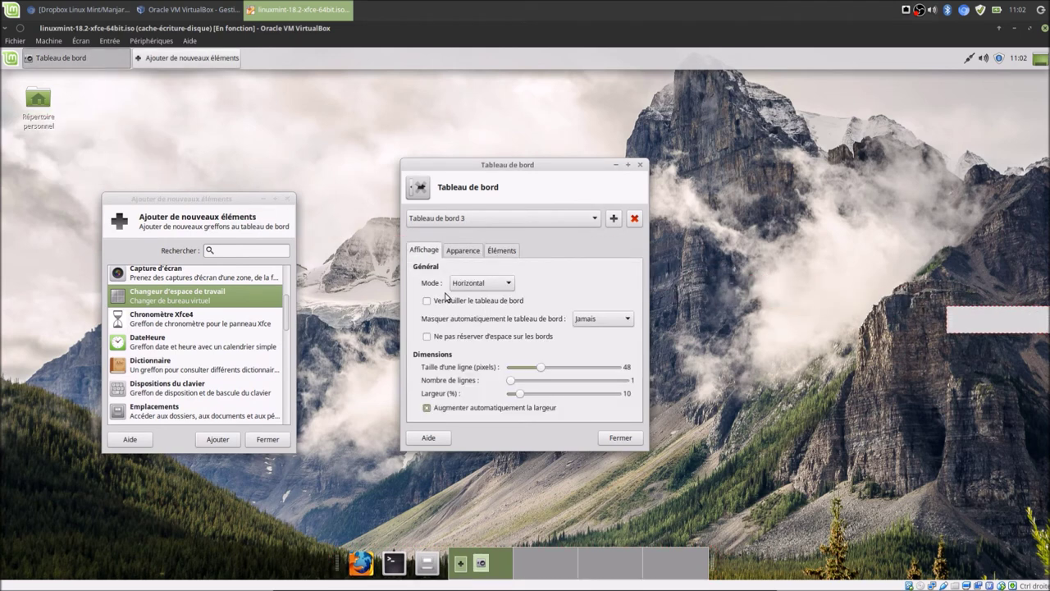
{"action": "left_click", "coordinate": [478, 283]}
{"action": "left_click", "coordinate": [481, 302]}
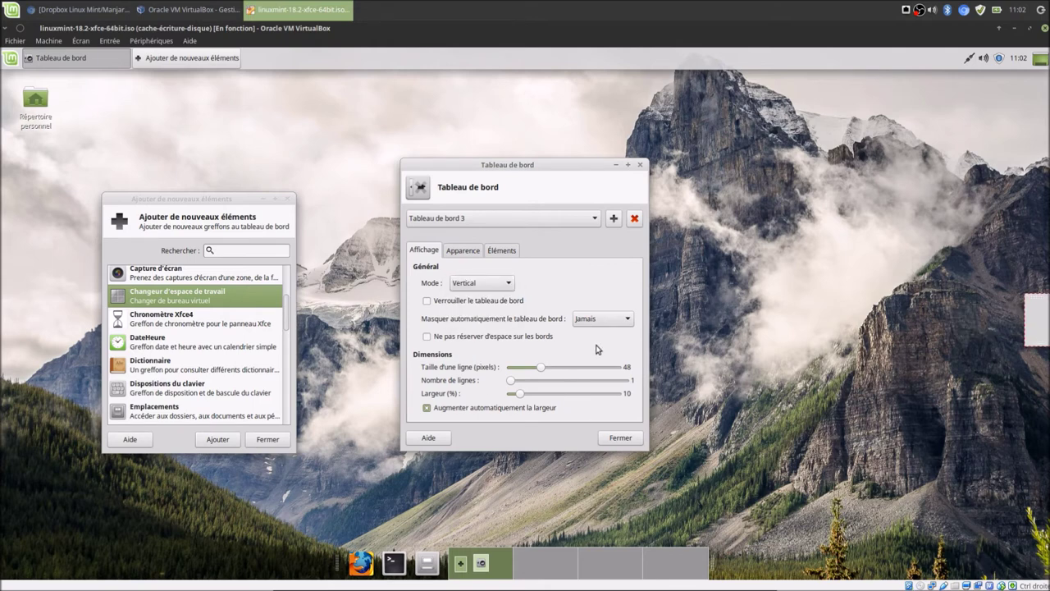
Try out larger length percentages for the third panel and bring it back to 10 %.
{"action": "left_click_drag", "start_coordinate": [523, 399], "coordinate": [586, 407]}
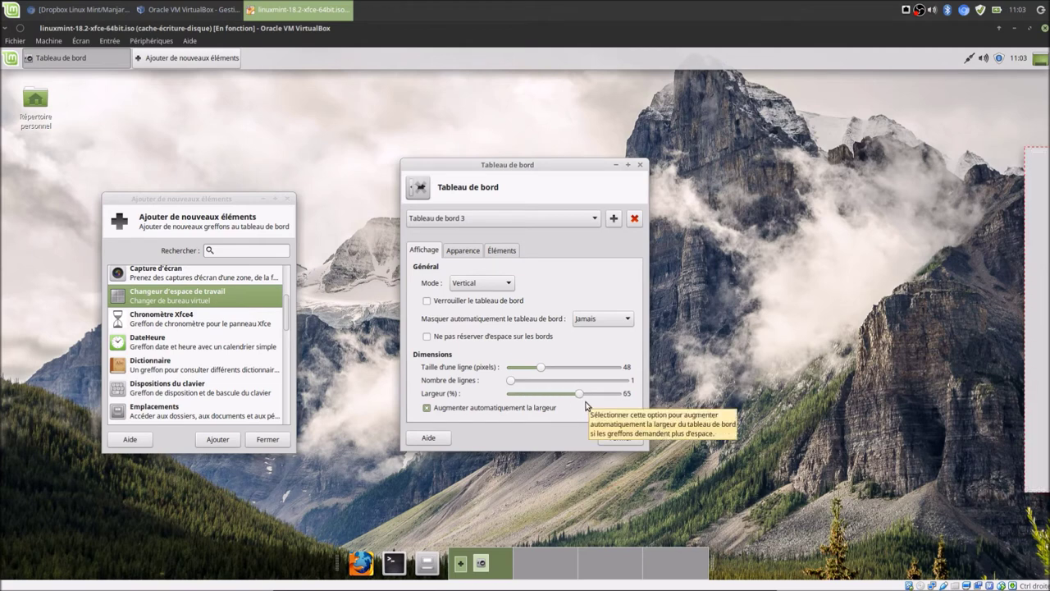
{"action": "scroll", "coordinate": [588, 396], "scroll_direction": "up", "scroll_amount": 6}
{"action": "scroll", "coordinate": [587, 396], "scroll_direction": "down", "scroll_amount": 2}
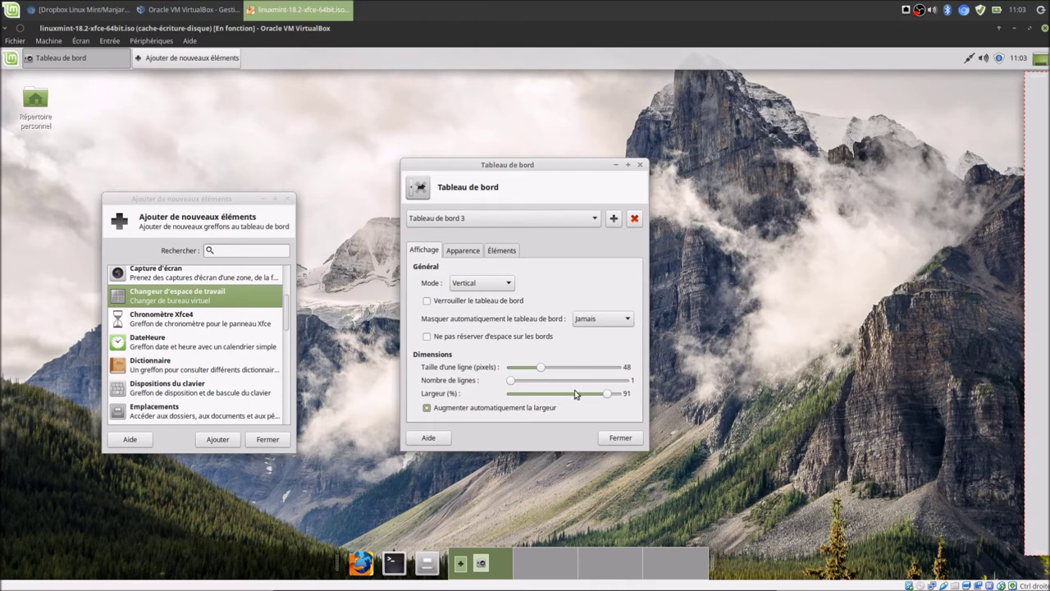
{"action": "scroll", "coordinate": [598, 398], "scroll_direction": "down", "scroll_amount": 10}
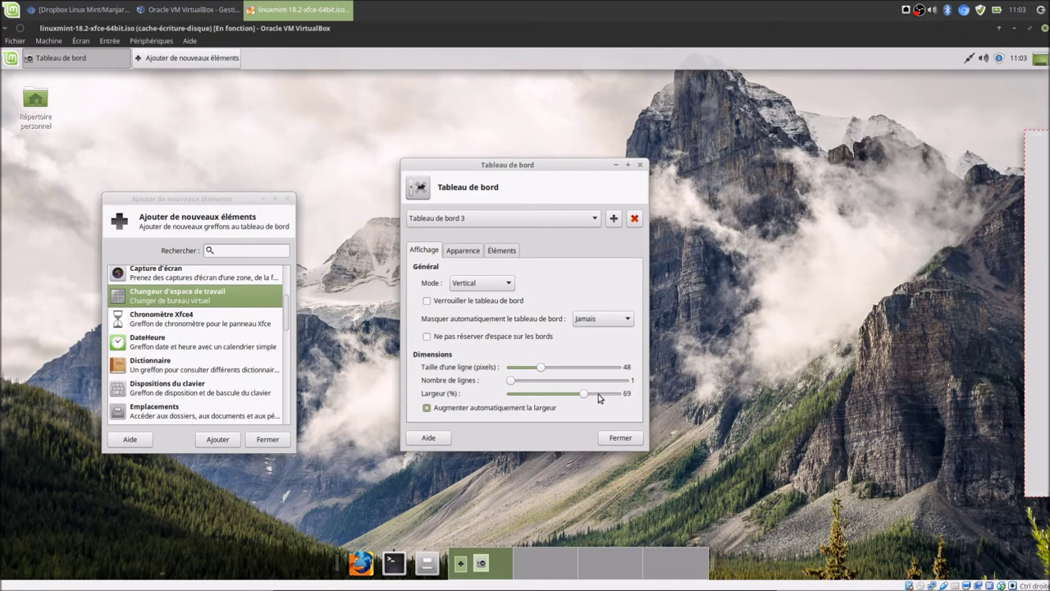
{"action": "scroll", "coordinate": [598, 398], "scroll_direction": "down", "scroll_amount": 8}
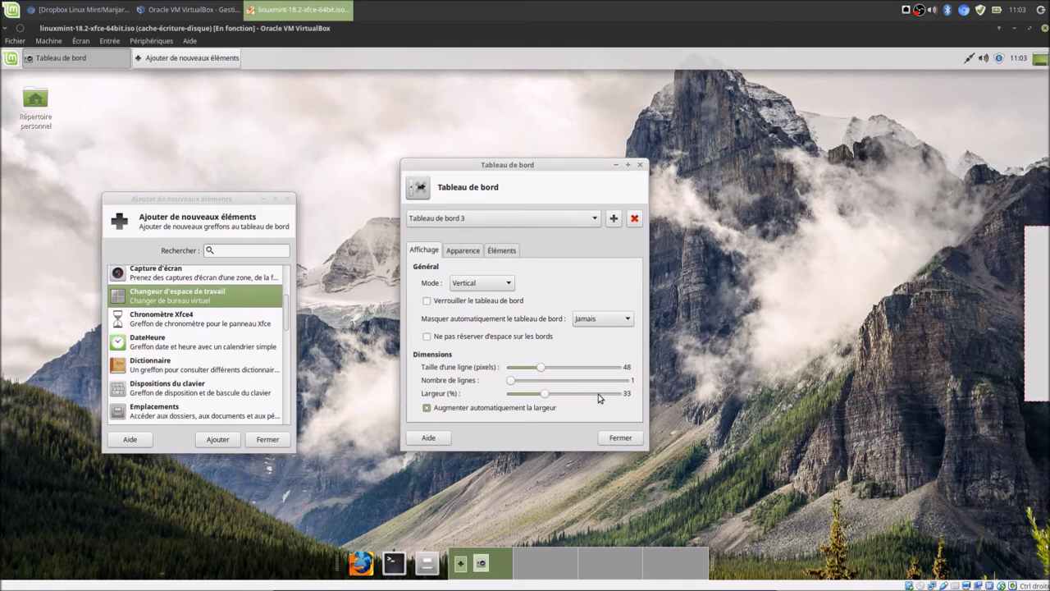
{"action": "scroll", "coordinate": [598, 398], "scroll_direction": "down", "scroll_amount": 3}
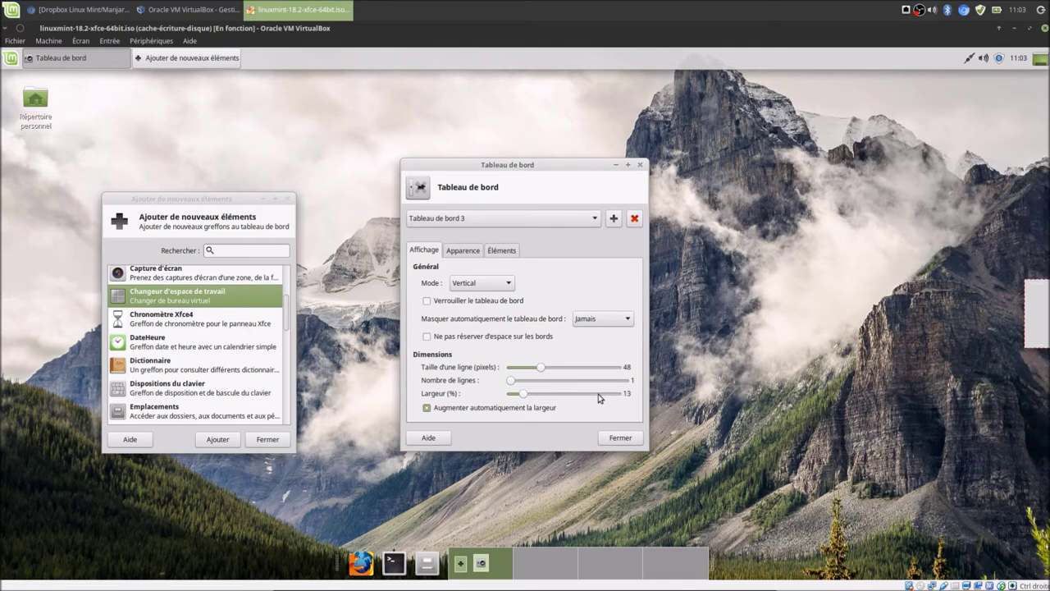
{"action": "scroll", "coordinate": [598, 397], "scroll_direction": "up", "scroll_amount": 1}
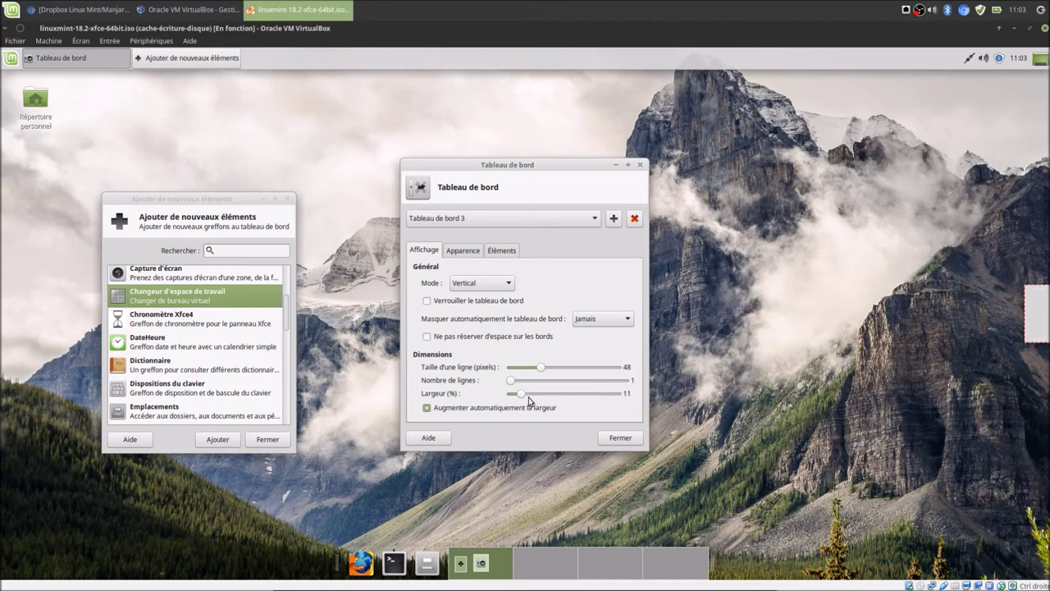
{"action": "left_click_drag", "start_coordinate": [522, 396], "coordinate": [518, 397]}
Check the second panel's row size and set the third panel's row size to the same 60 pixels.
{"action": "left_click", "coordinate": [466, 219]}
{"action": "left_click", "coordinate": [467, 204]}
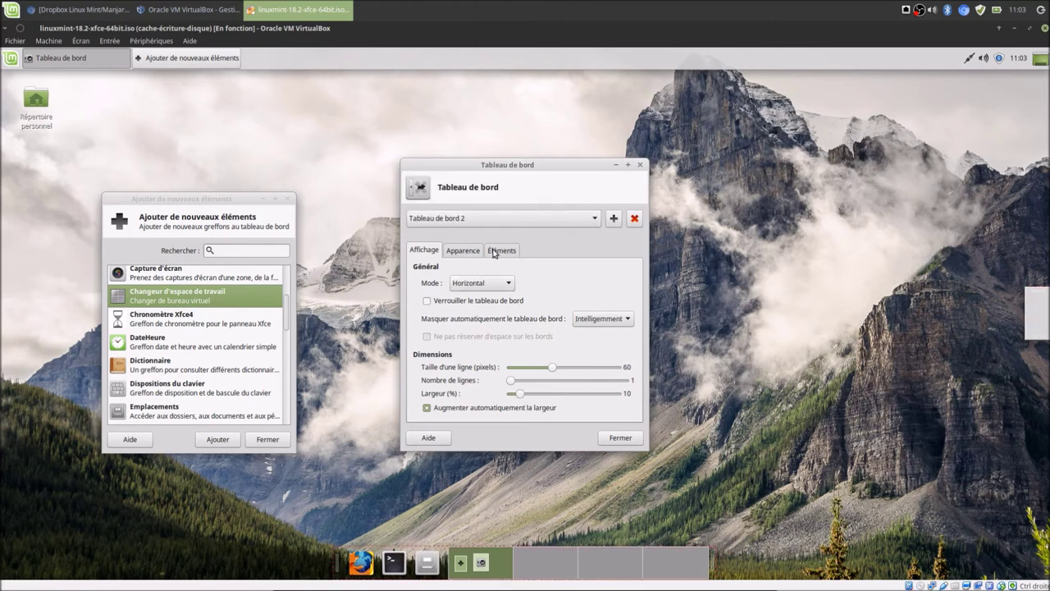
{"action": "left_click", "coordinate": [480, 223]}
{"action": "left_click", "coordinate": [485, 234]}
{"action": "scroll", "coordinate": [539, 369], "scroll_direction": "up", "scroll_amount": 7}
{"action": "scroll", "coordinate": [539, 368], "scroll_direction": "down", "scroll_amount": 2}
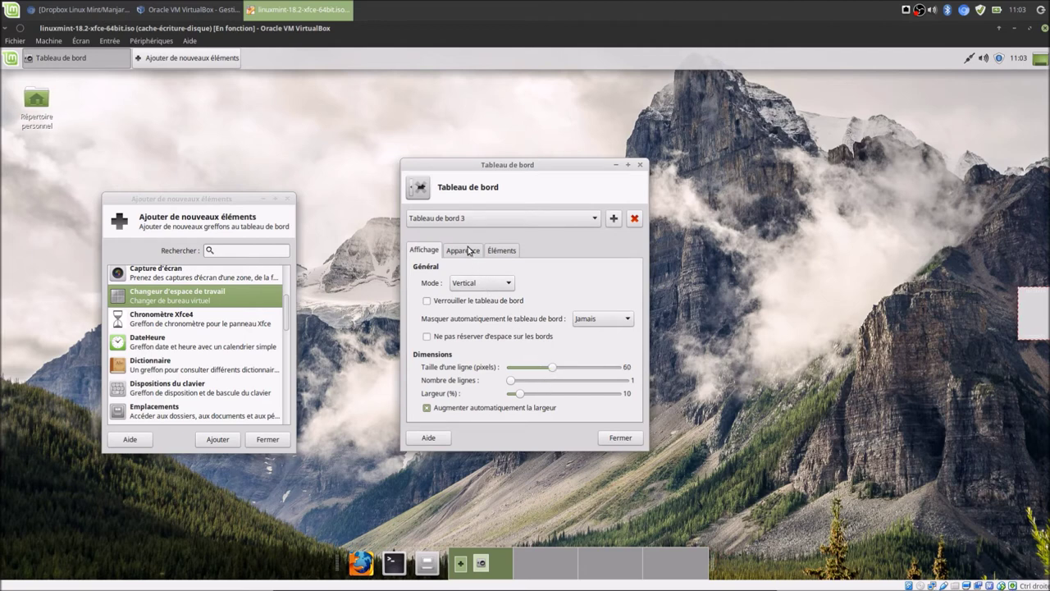
Lock the third panel with automatic hiding set to Intelligemment and background opacity 0.
{"action": "left_click", "coordinate": [461, 303]}
{"action": "left_click", "coordinate": [580, 321]}
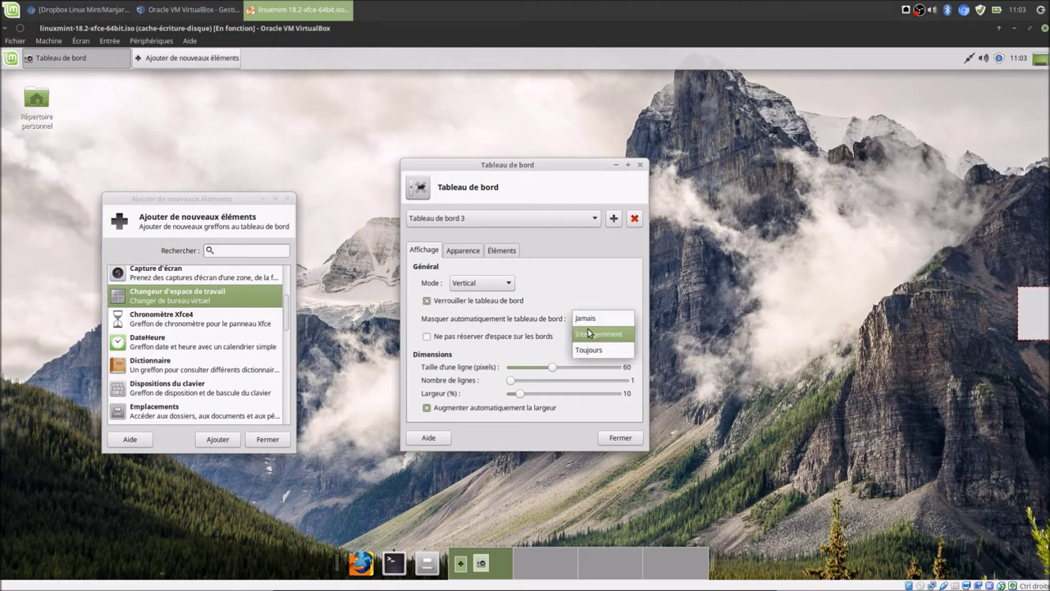
{"action": "left_click", "coordinate": [588, 332]}
{"action": "left_click", "coordinate": [459, 254]}
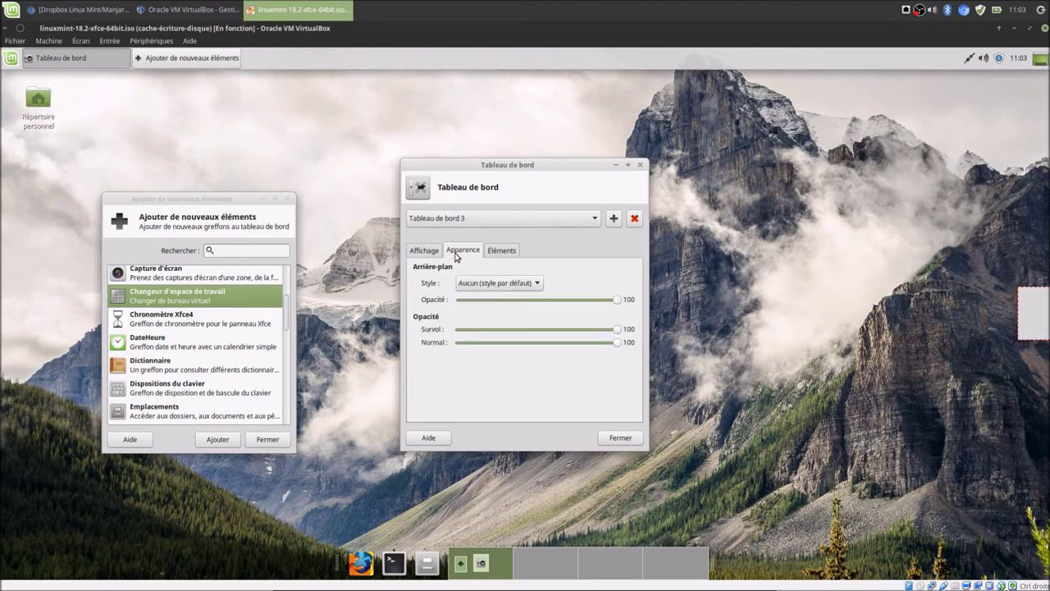
{"action": "left_click_drag", "start_coordinate": [617, 300], "coordinate": [397, 319]}
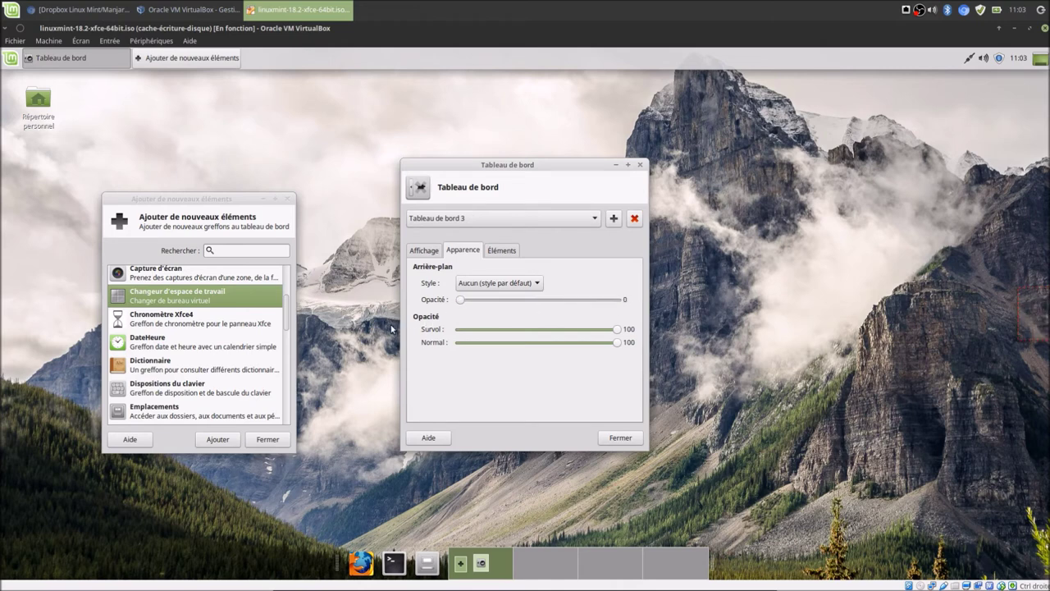
Add two Séparateur items to the third panel.
{"action": "left_click", "coordinate": [504, 250]}
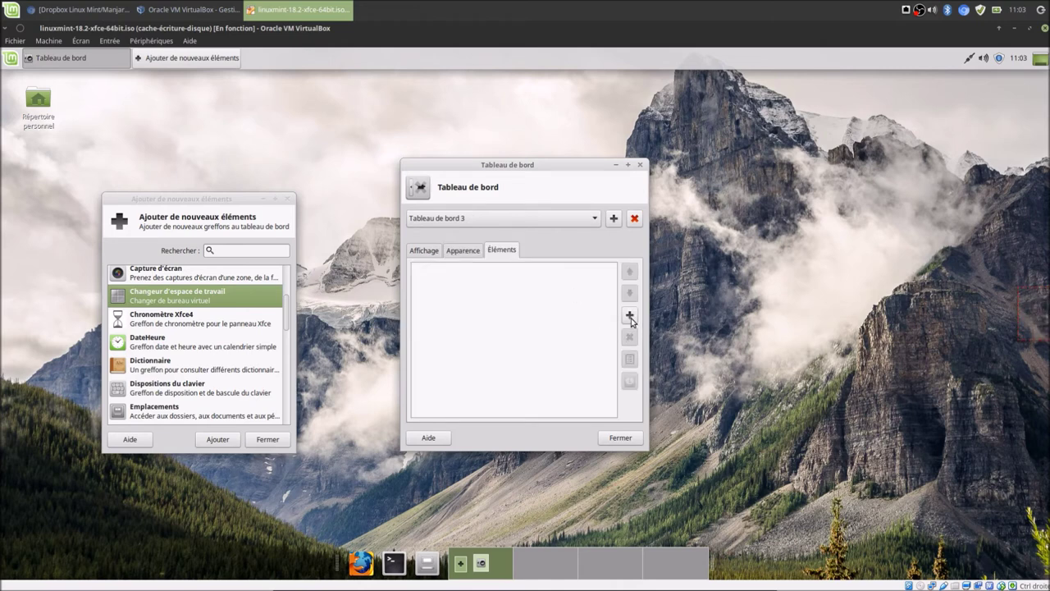
{"action": "left_click_drag", "start_coordinate": [180, 198], "coordinate": [222, 222]}
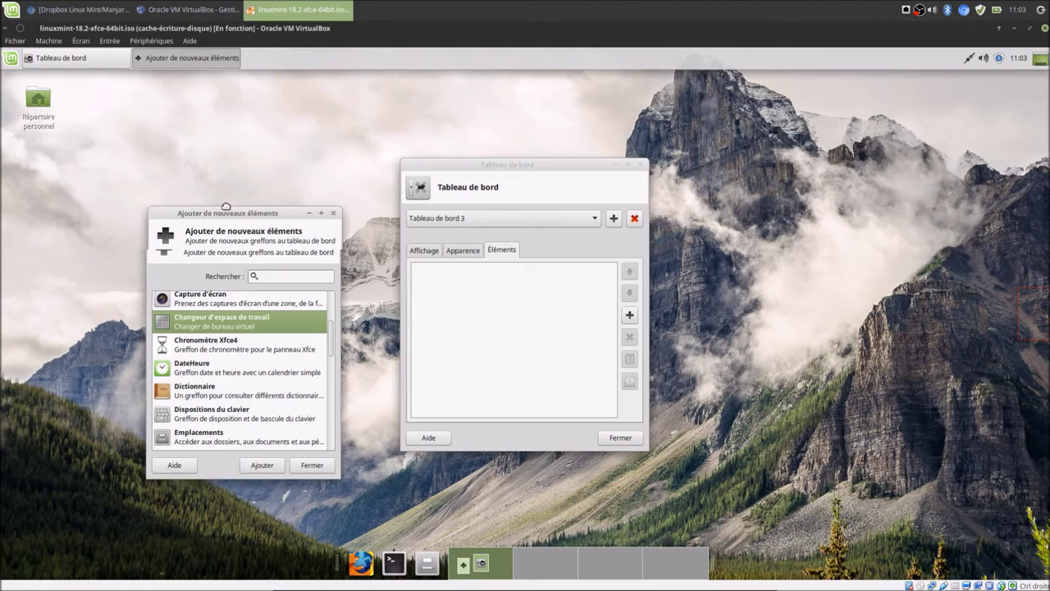
{"action": "scroll", "coordinate": [222, 368], "scroll_direction": "down", "scroll_amount": 10}
{"action": "left_click", "coordinate": [209, 331]}
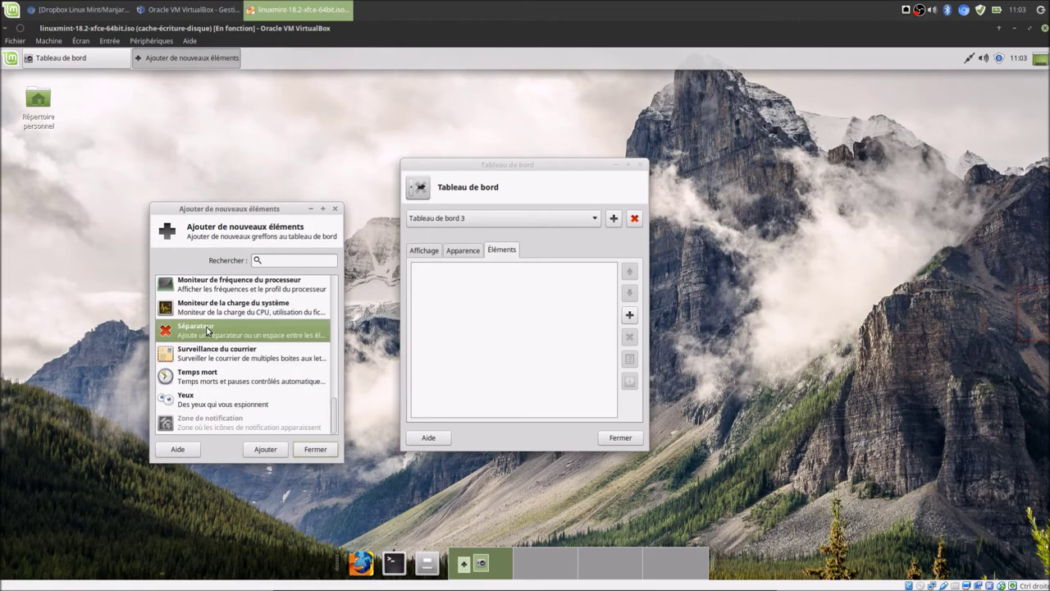
{"action": "left_click", "coordinate": [271, 450]}
{"action": "left_click", "coordinate": [264, 449]}
Set the third panel's first separator to the Transparent style and enable Étendre.
{"action": "left_click", "coordinate": [489, 271]}
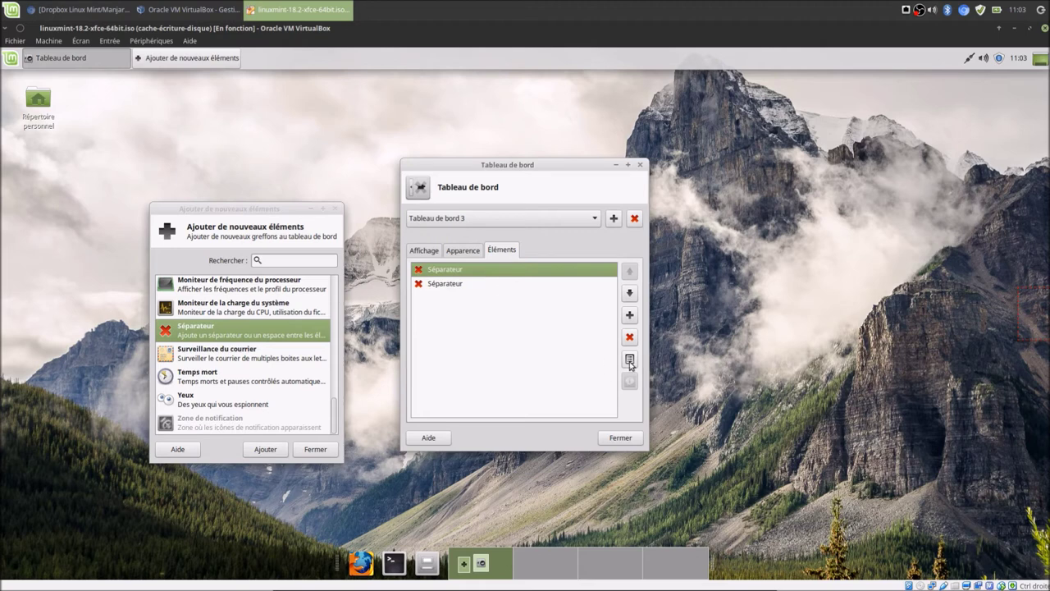
{"action": "left_click", "coordinate": [629, 359]}
{"action": "left_click", "coordinate": [539, 333]}
{"action": "left_click", "coordinate": [538, 314]}
{"action": "left_click", "coordinate": [512, 352]}
{"action": "left_click", "coordinate": [537, 375]}
Give the third panel's second separator the Transparent style and turn on Étendre for it.
{"action": "left_click", "coordinate": [479, 290]}
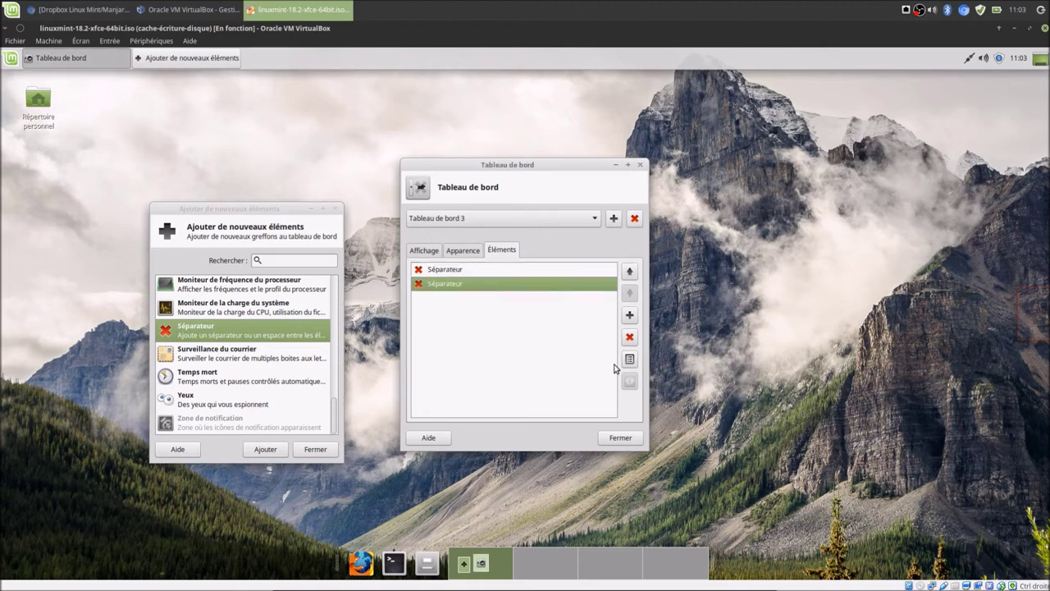
{"action": "left_click", "coordinate": [629, 359]}
{"action": "left_click", "coordinate": [539, 333]}
{"action": "left_click", "coordinate": [537, 332]}
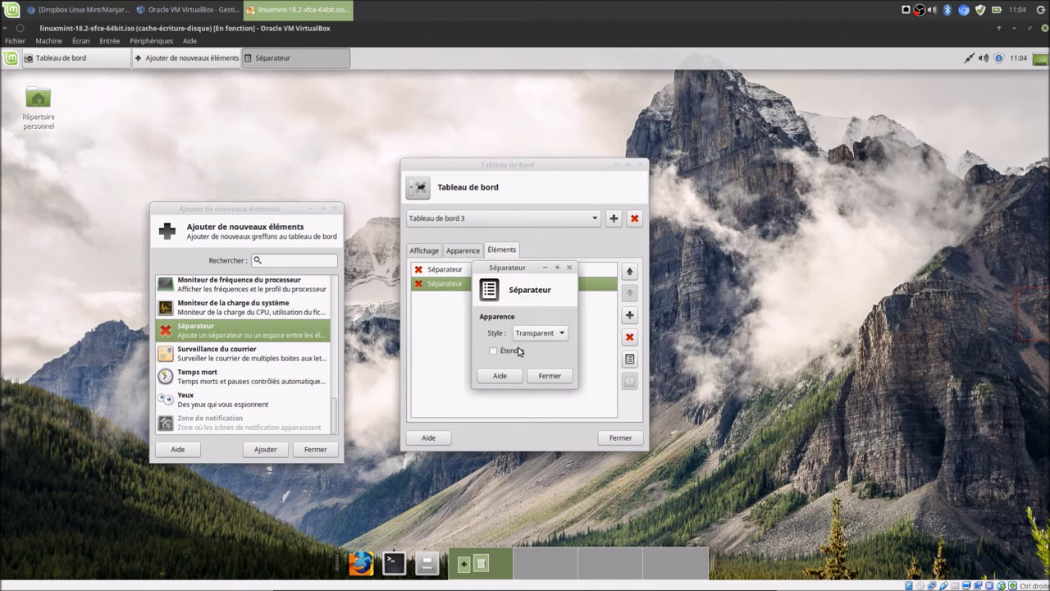
{"action": "left_click", "coordinate": [517, 353]}
{"action": "left_click", "coordinate": [547, 377]}
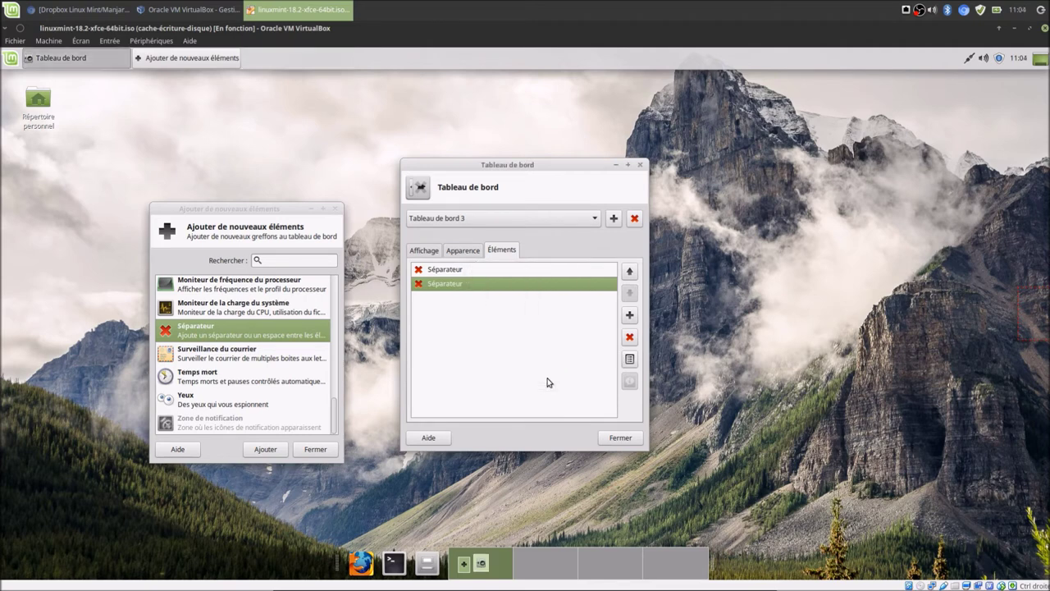
Move the workspace switcher from the launcher panel to the third panel, between its two separators.
{"action": "right_click", "coordinate": [551, 551]}
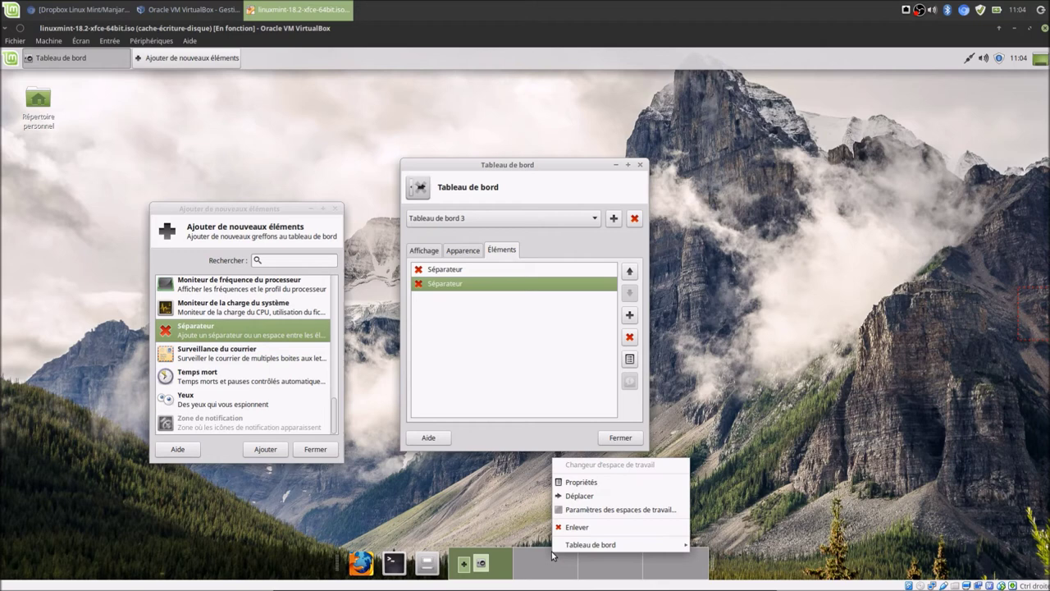
{"action": "left_click", "coordinate": [589, 497]}
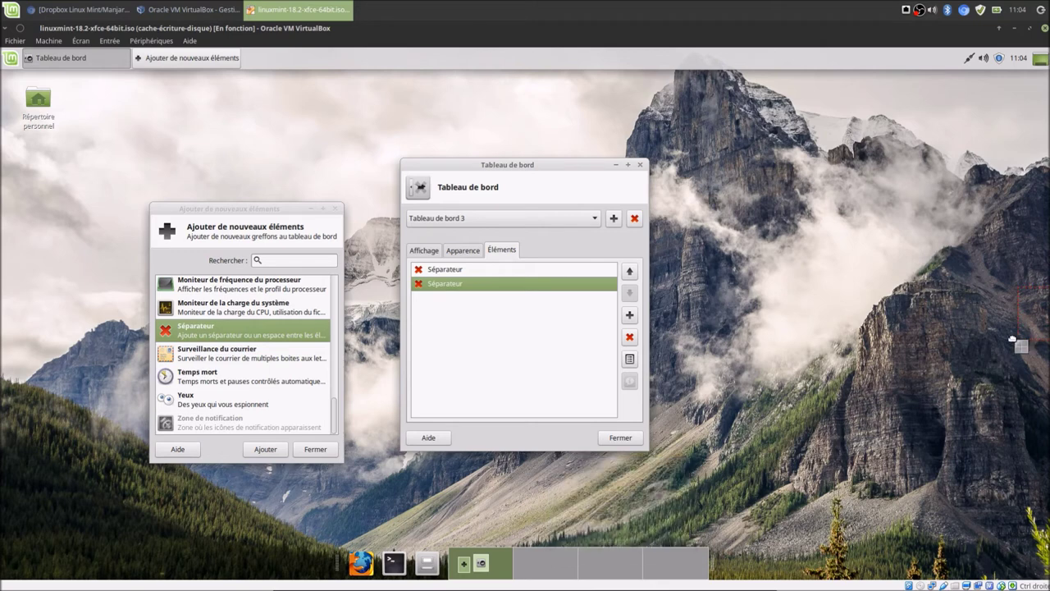
{"action": "left_click", "coordinate": [1034, 315]}
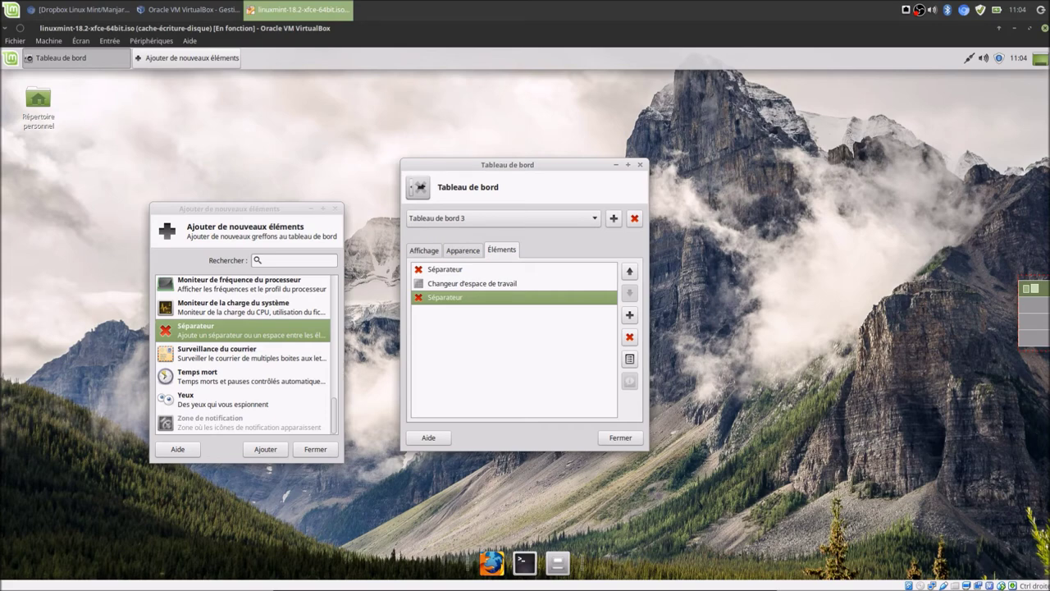
Test the relocated workspace switcher by alternating between the first and second workspaces, ending on the first.
{"action": "left_click", "coordinate": [1040, 307]}
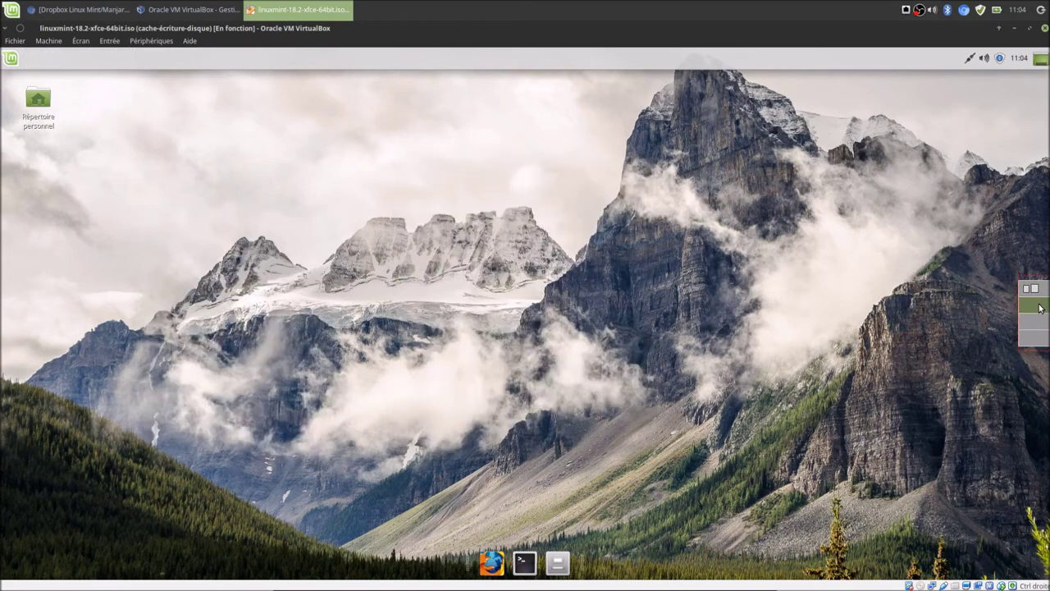
{"action": "left_click", "coordinate": [1035, 288]}
{"action": "left_click", "coordinate": [1035, 305]}
{"action": "left_click", "coordinate": [1035, 289]}
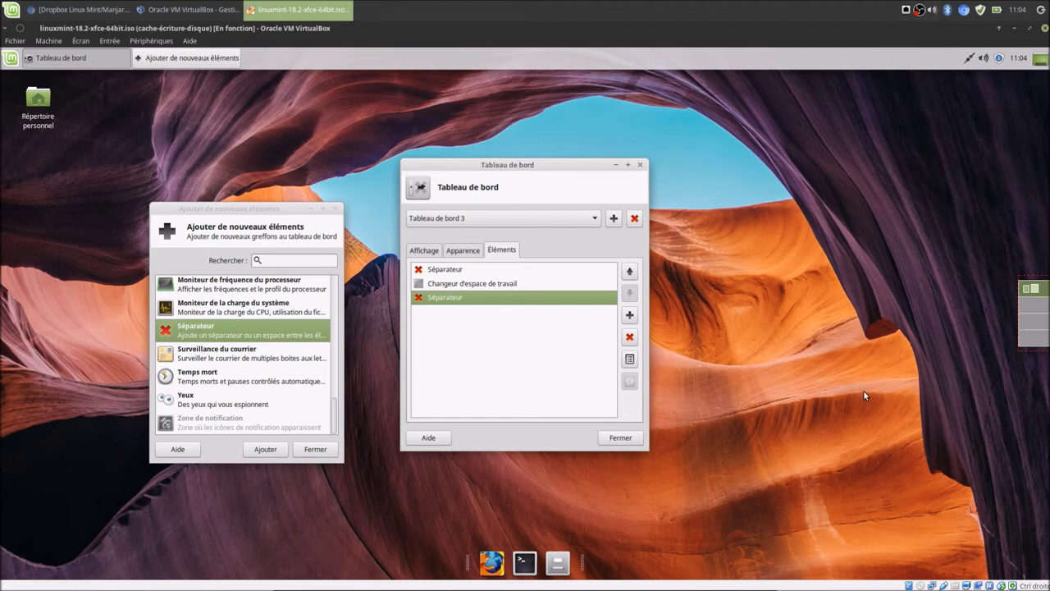
Add the Applet corbeille item to the third panel and move it to the launcher panel, after the file manager.
{"action": "scroll", "coordinate": [206, 386], "scroll_direction": "up", "scroll_amount": 8}
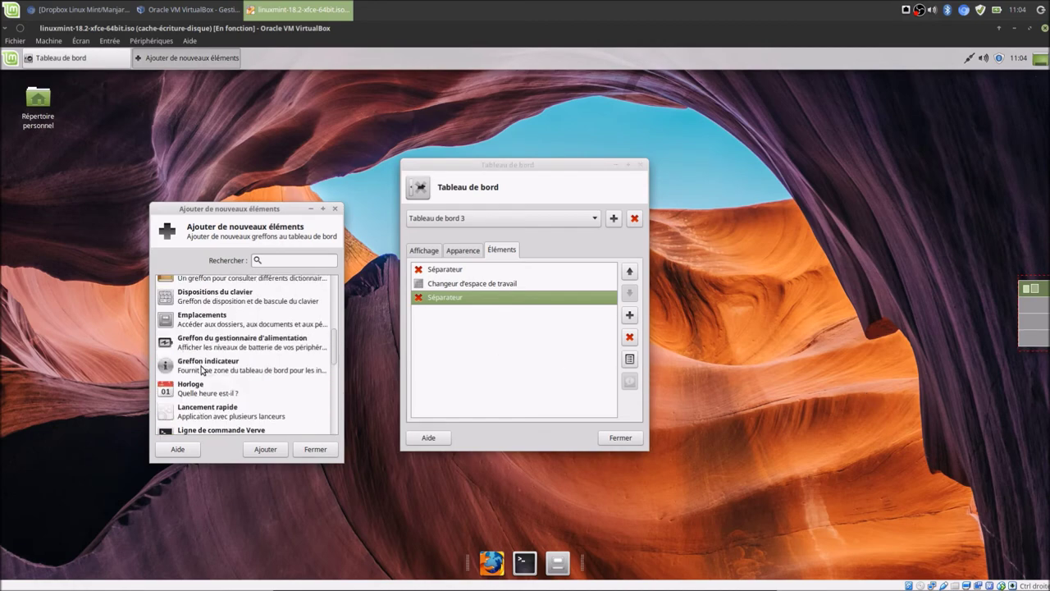
{"action": "scroll", "coordinate": [206, 386], "scroll_direction": "up", "scroll_amount": 2}
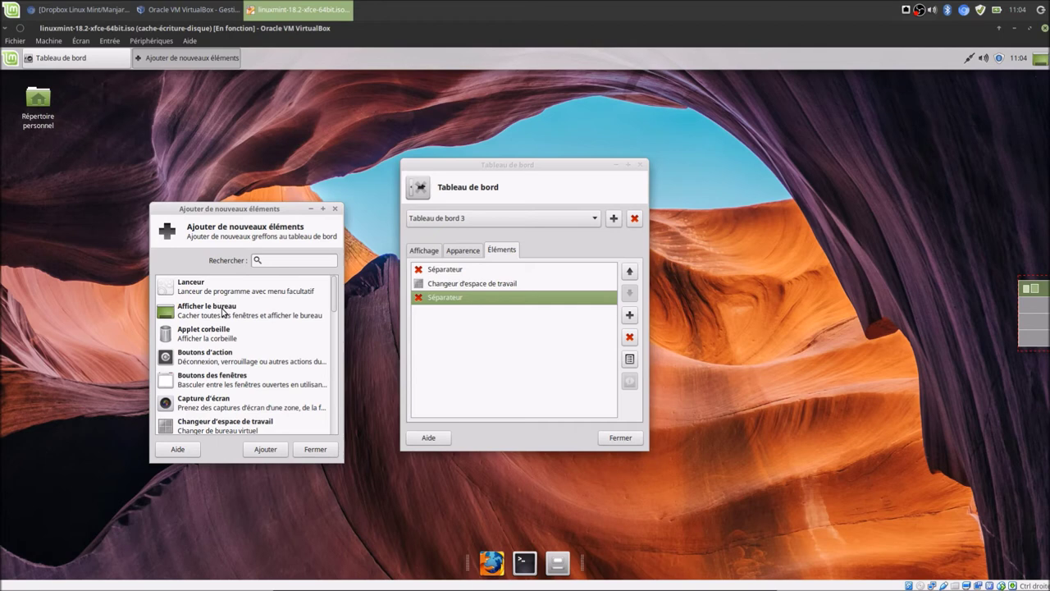
{"action": "left_click", "coordinate": [223, 332]}
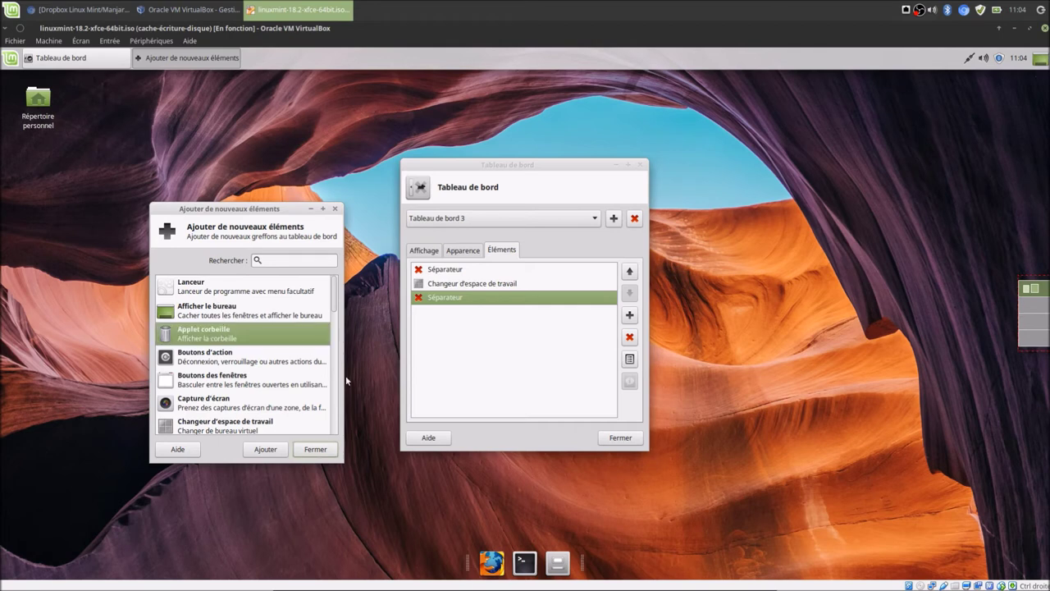
{"action": "left_click", "coordinate": [265, 449]}
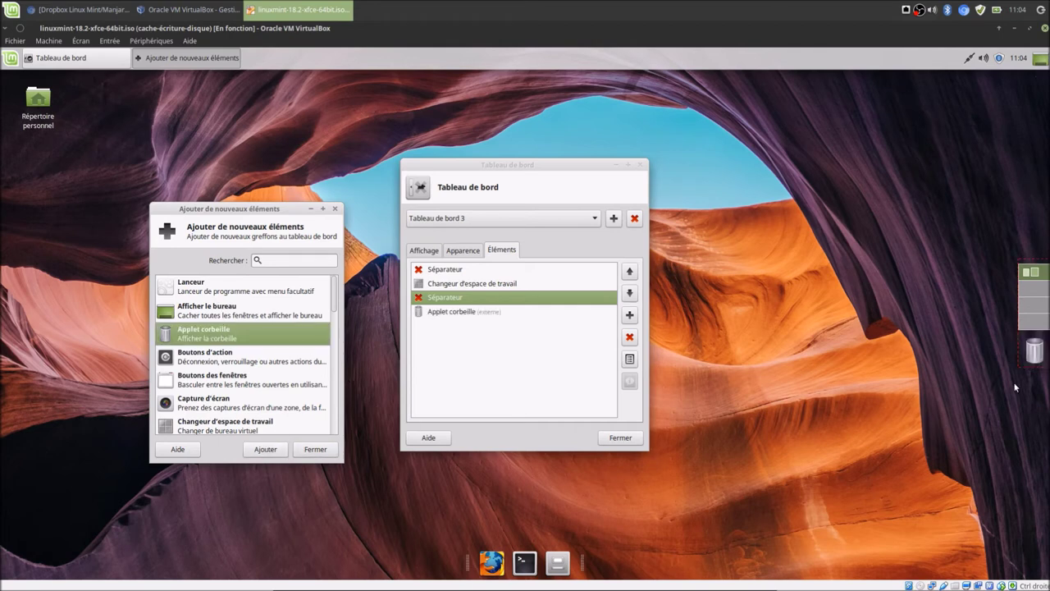
{"action": "right_click", "coordinate": [1026, 353]}
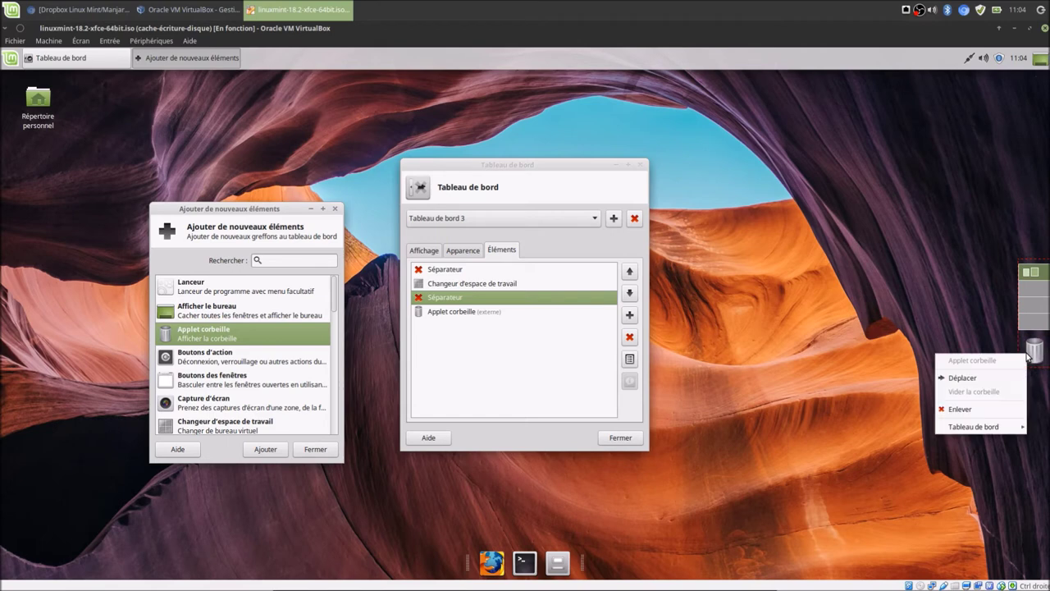
{"action": "left_click", "coordinate": [977, 382]}
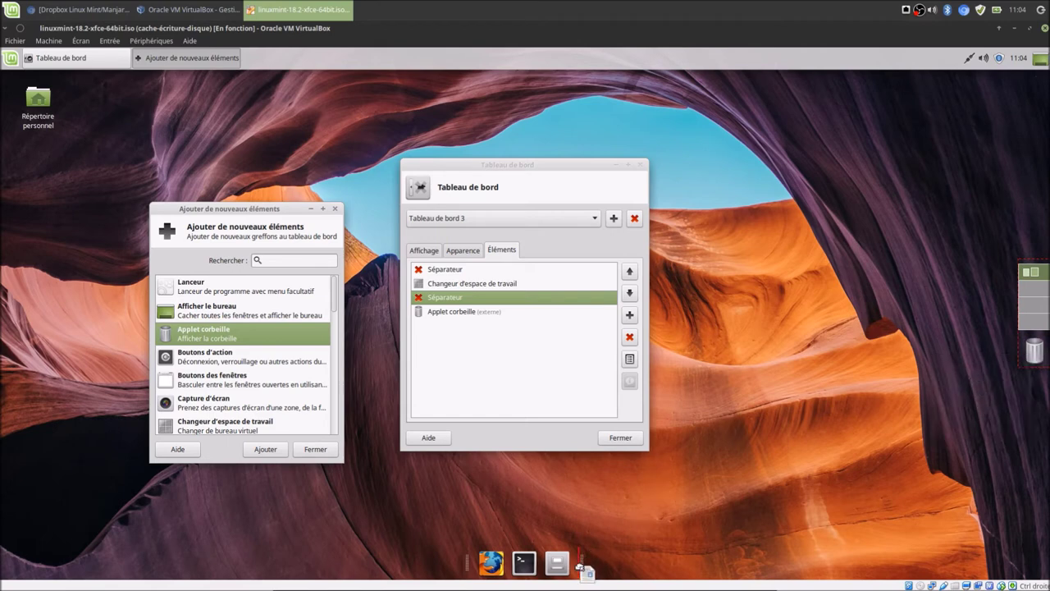
{"action": "left_click", "coordinate": [578, 566]}
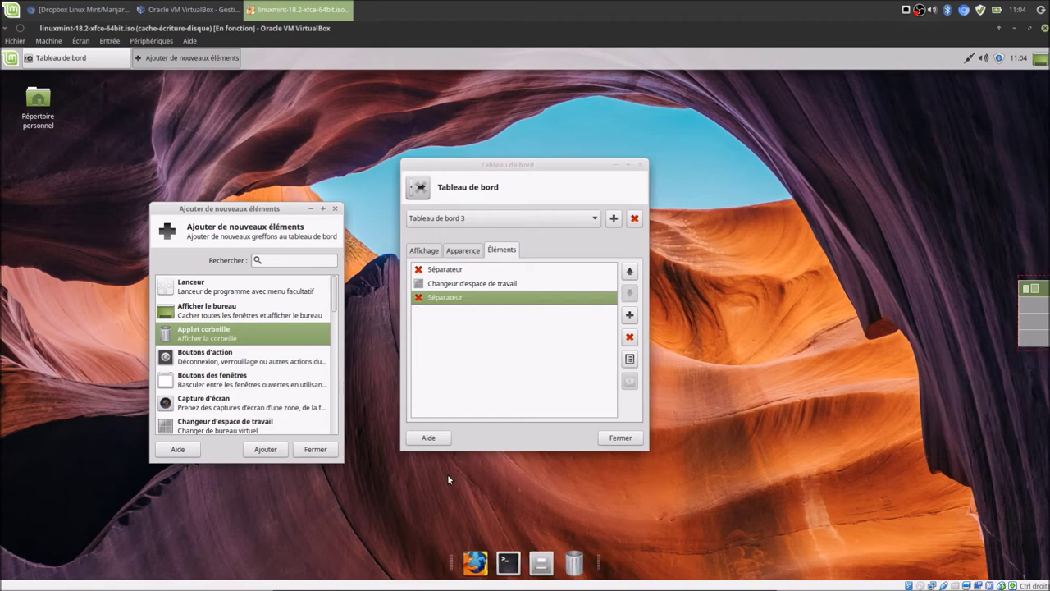
Add the Boutons d'action item to the third panel and move it to the top panel, after Afficher le bureau.
{"action": "left_click", "coordinate": [213, 356]}
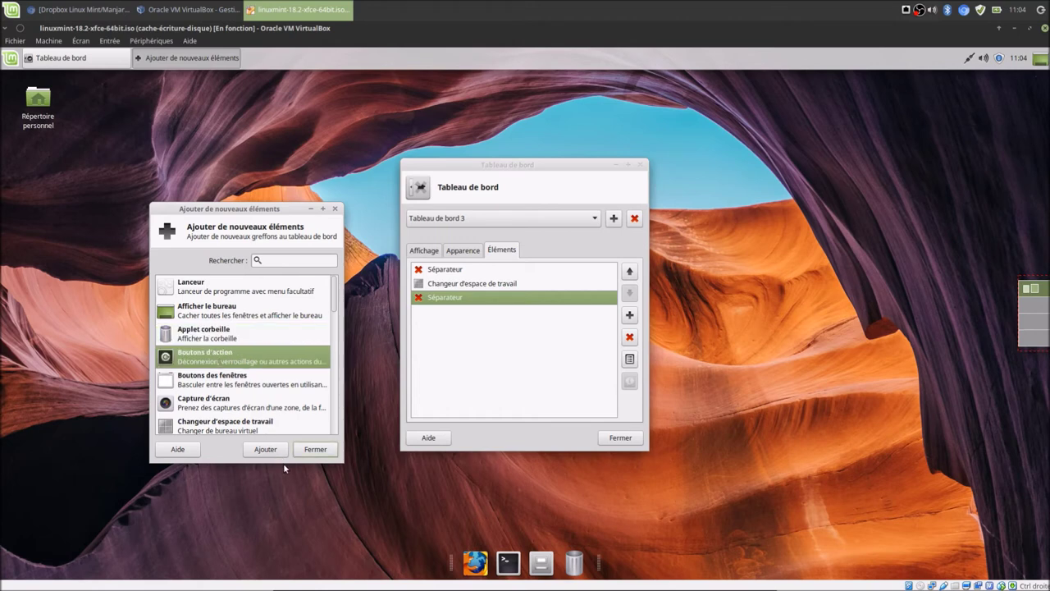
{"action": "left_click", "coordinate": [265, 450]}
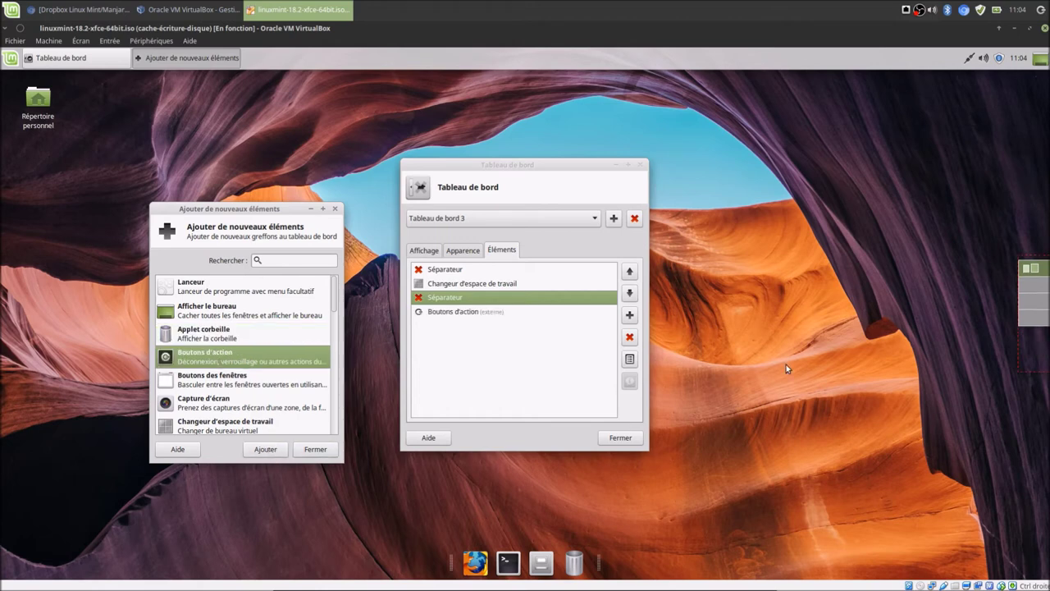
{"action": "right_click", "coordinate": [1036, 351]}
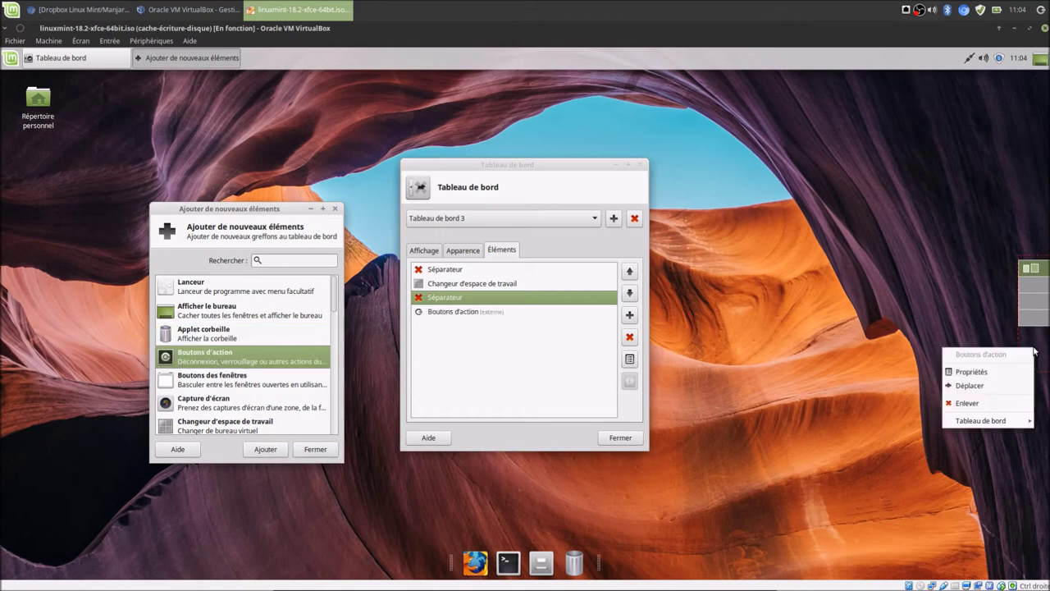
{"action": "left_click", "coordinate": [976, 386]}
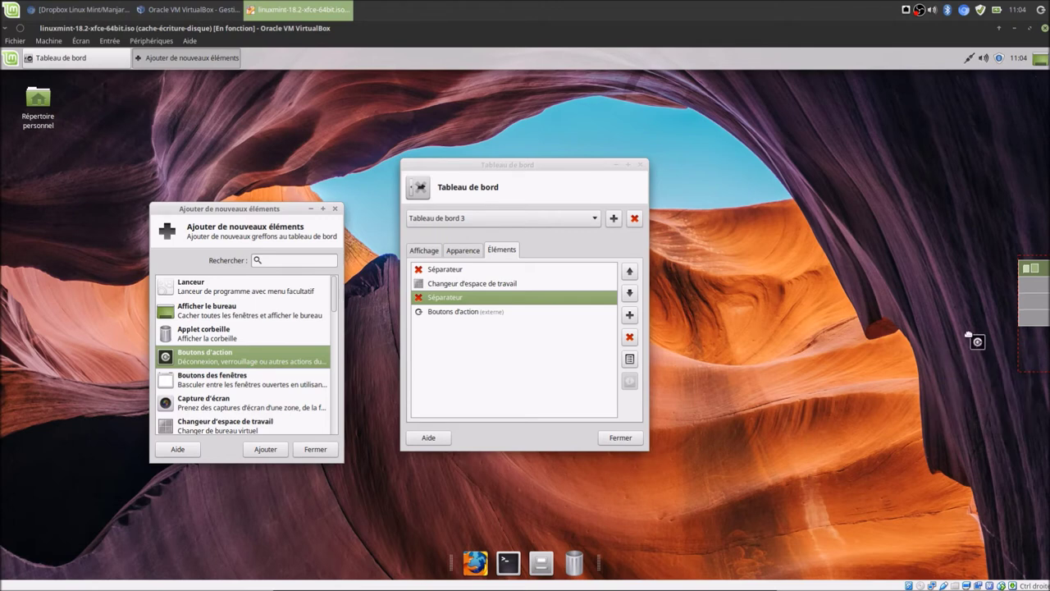
{"action": "left_click", "coordinate": [1044, 70]}
Set the action item's Apparence to Boutons d'action and leave only the "Déconnexion..." action visible.
{"action": "right_click", "coordinate": [1033, 61]}
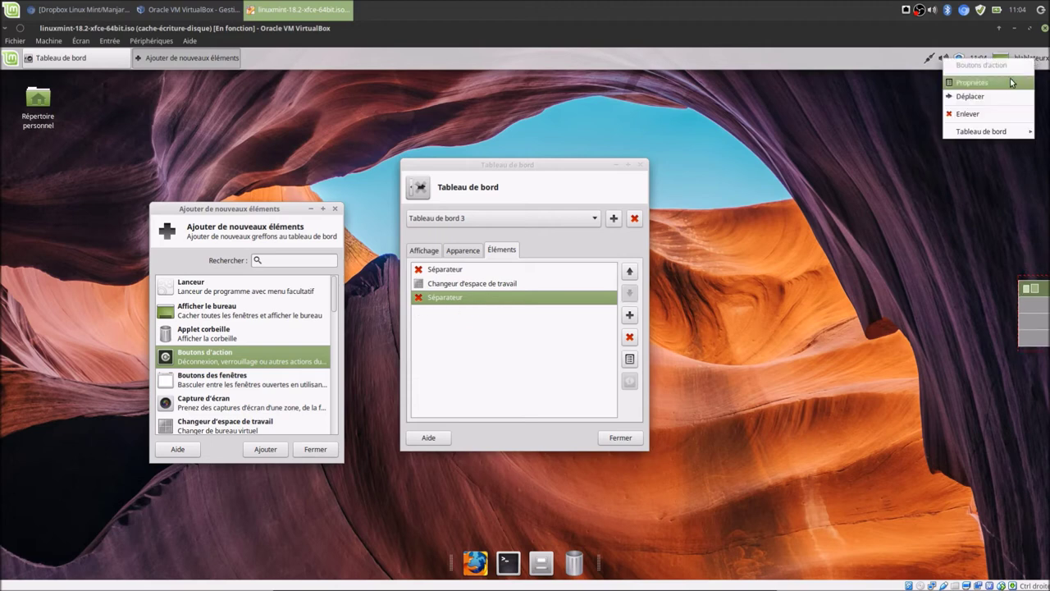
{"action": "left_click", "coordinate": [1011, 83]}
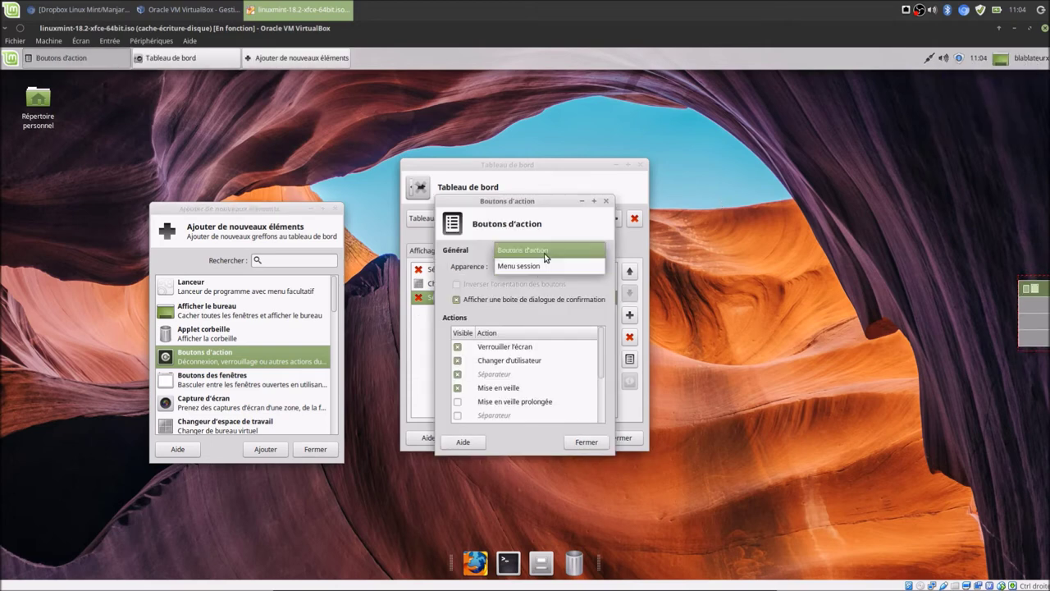
{"action": "left_click", "coordinate": [533, 250]}
{"action": "left_click", "coordinate": [458, 346]}
{"action": "left_click", "coordinate": [458, 360]}
{"action": "left_click", "coordinate": [457, 374]}
{"action": "left_click", "coordinate": [458, 388]}
{"action": "scroll", "coordinate": [457, 392], "scroll_direction": "down", "scroll_amount": 3}
{"action": "left_click", "coordinate": [458, 361]}
{"action": "left_click", "coordinate": [457, 389]}
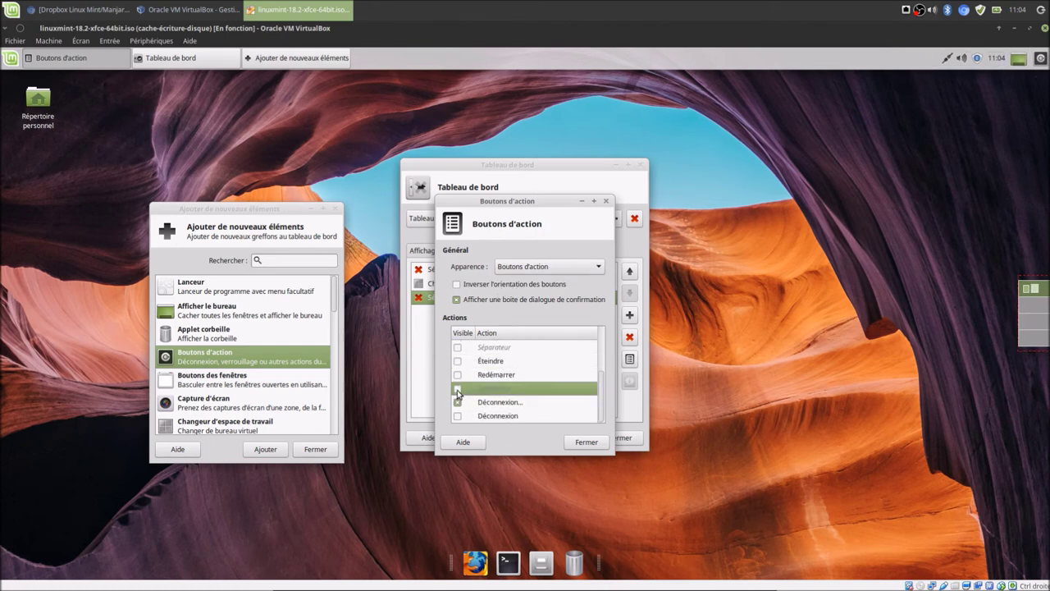
{"action": "left_click", "coordinate": [572, 444]}
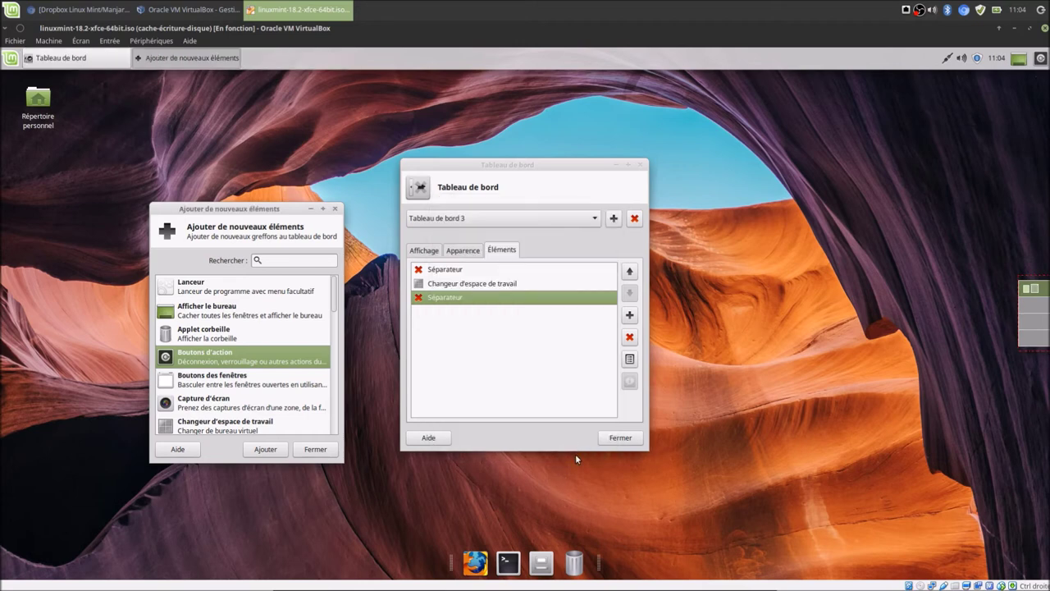
Open the options of the Afficher le bureau item in the top panel.
{"action": "right_click", "coordinate": [1018, 63]}
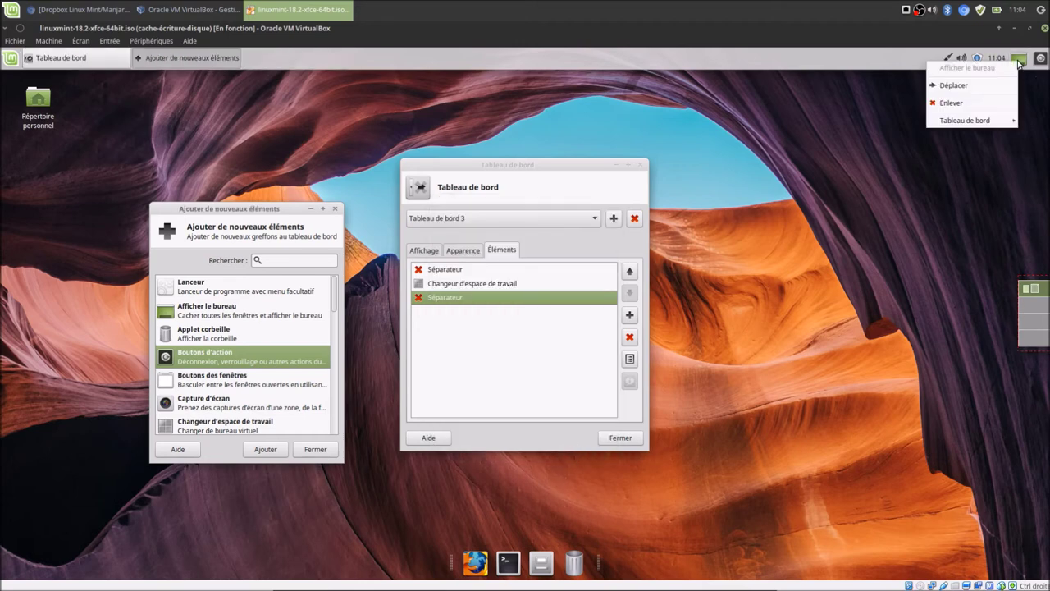
Move the Afficher le bureau item from the horizontal main panel to the start of the launcher dock.
{"action": "left_click", "coordinate": [995, 82]}
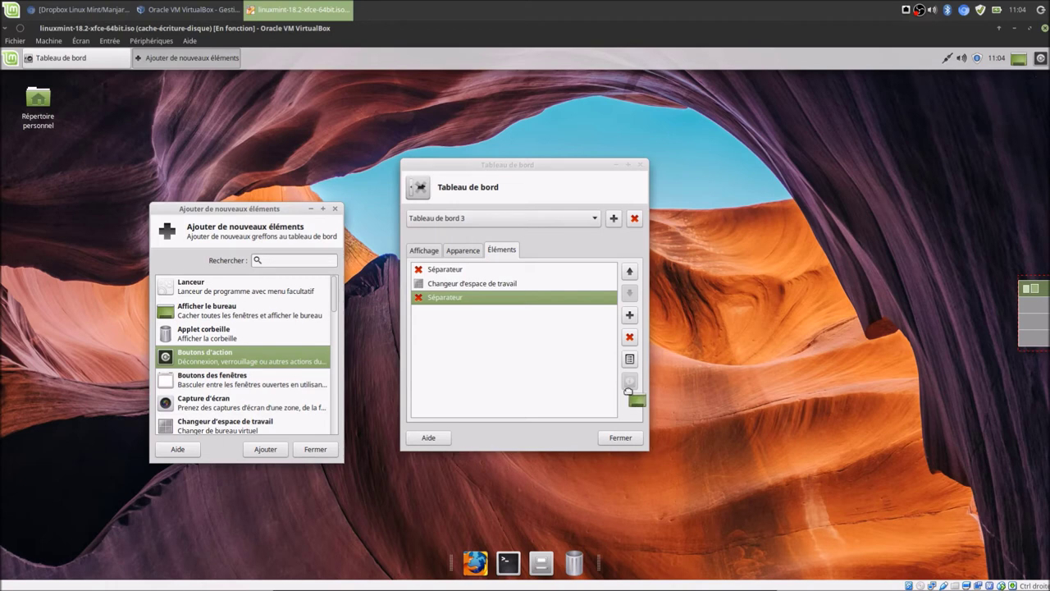
{"action": "left_click", "coordinate": [465, 566]}
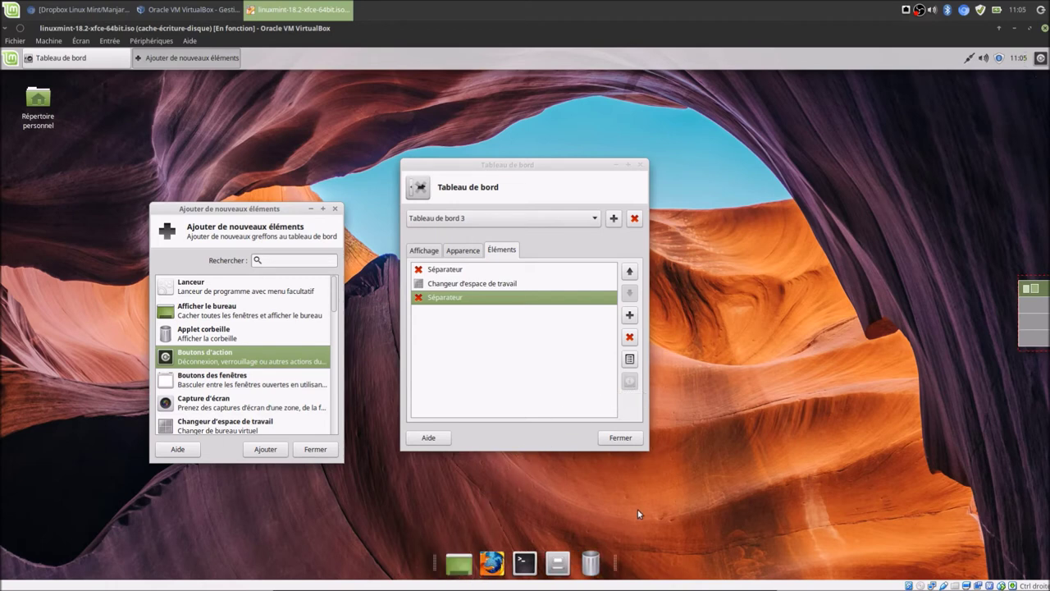
Try adding the Boutons des fenêtres item to Tableau de bord 3, and remove it from that panel again.
{"action": "left_click", "coordinate": [242, 381]}
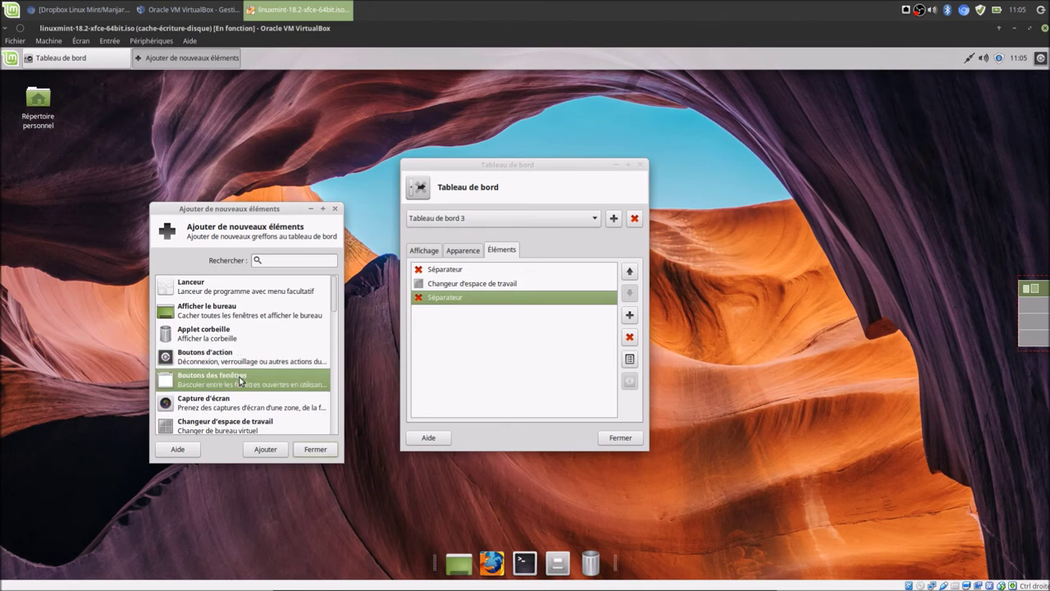
{"action": "left_click", "coordinate": [265, 450]}
{"action": "right_click", "coordinate": [1024, 389]}
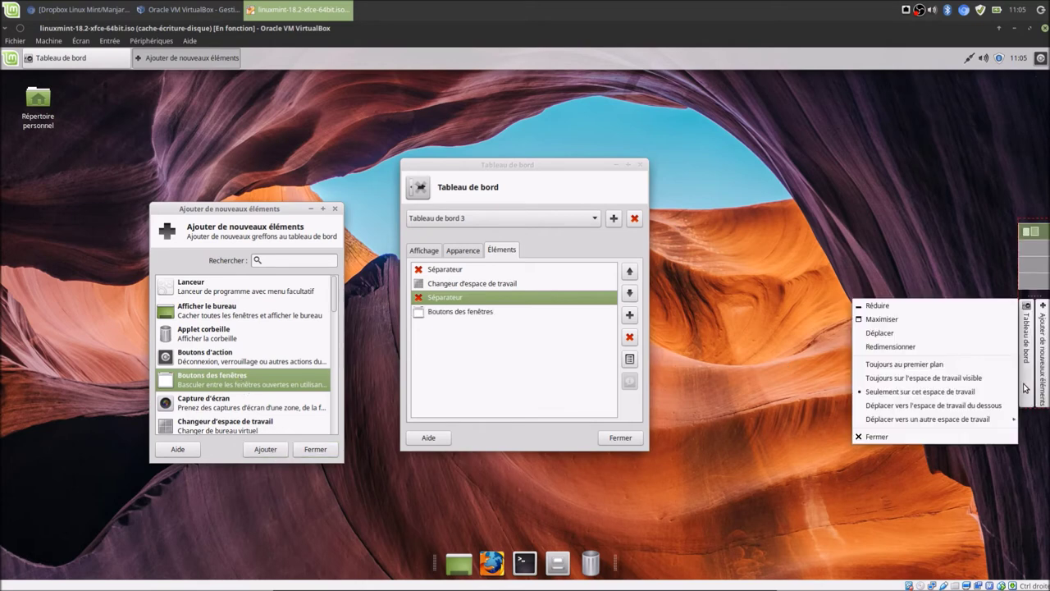
{"action": "left_click", "coordinate": [481, 312]}
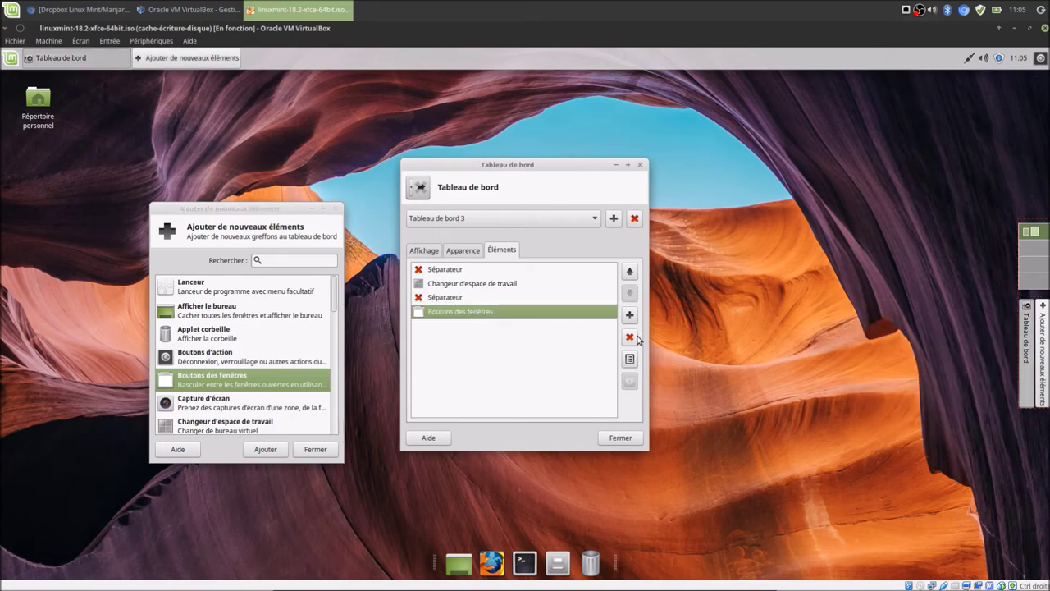
{"action": "left_click", "coordinate": [630, 337]}
{"action": "left_click", "coordinate": [634, 348]}
Find Capture d'écran in the applications menu by searching "cap" and add it as a launcher to Tableau de bord 2.
{"action": "left_click", "coordinate": [229, 400]}
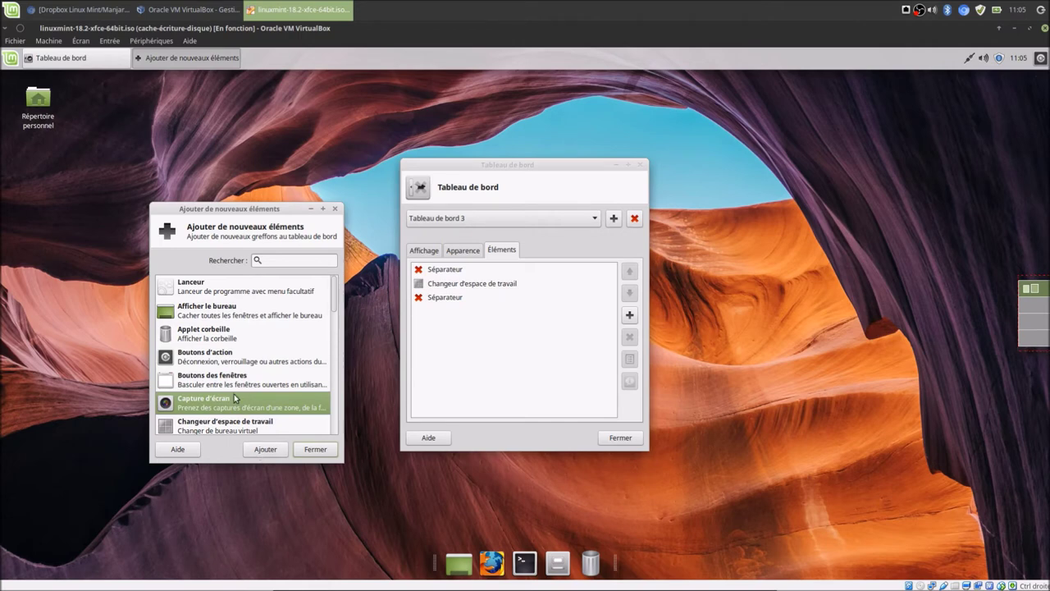
{"action": "left_click", "coordinate": [10, 59]}
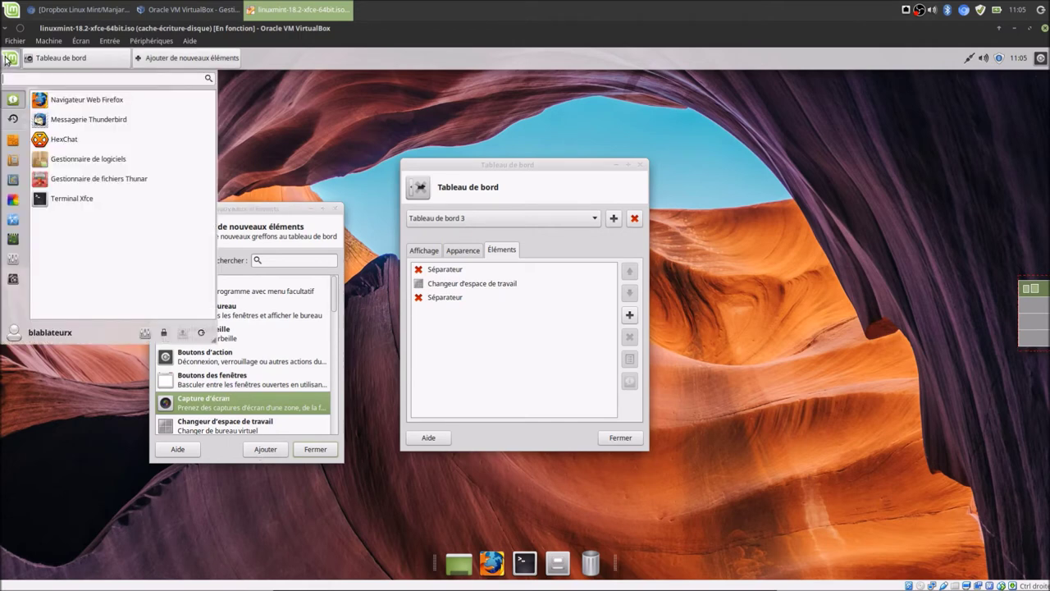
{"action": "type", "text": "cap"}
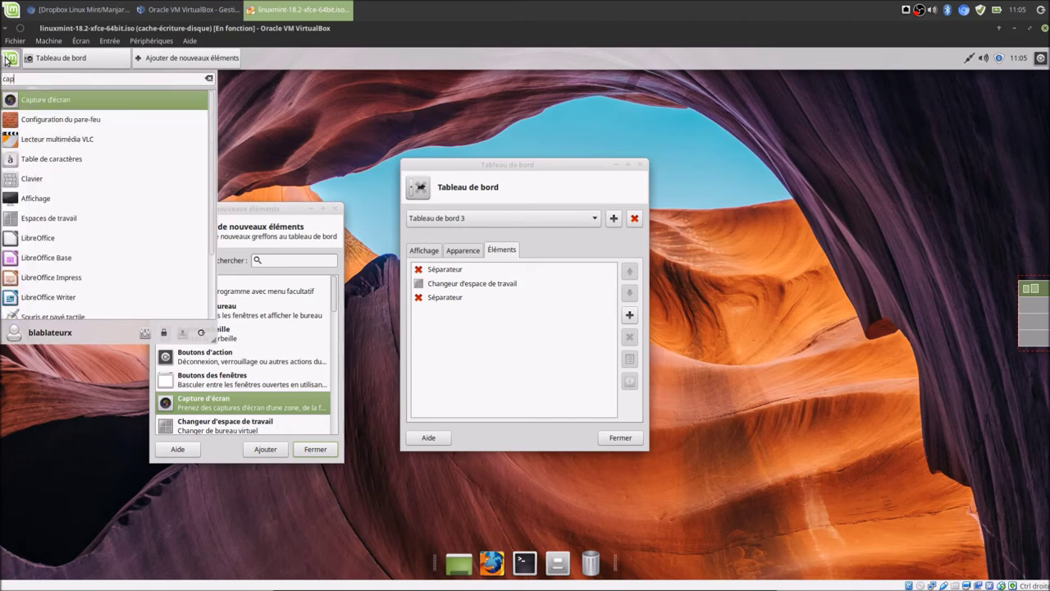
{"action": "right_click", "coordinate": [73, 101]}
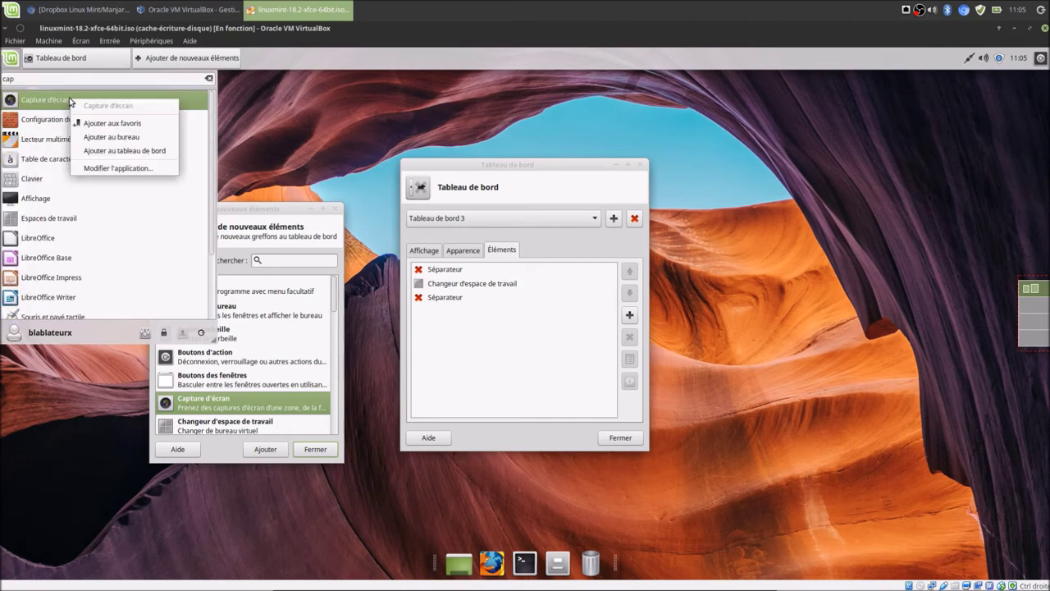
{"action": "left_click", "coordinate": [118, 147]}
{"action": "left_click", "coordinate": [487, 325]}
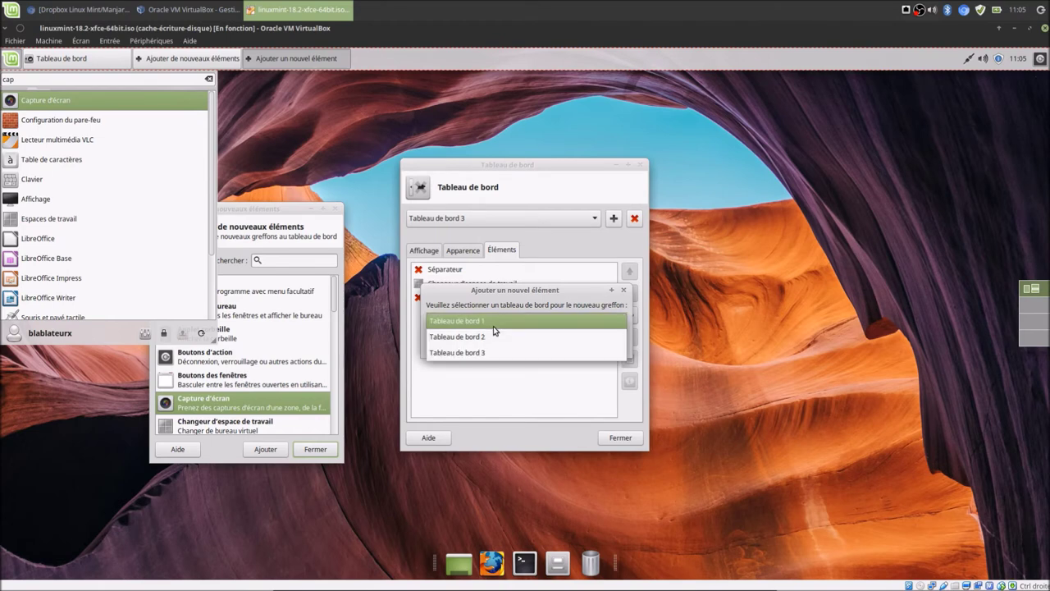
{"action": "left_click", "coordinate": [492, 336]}
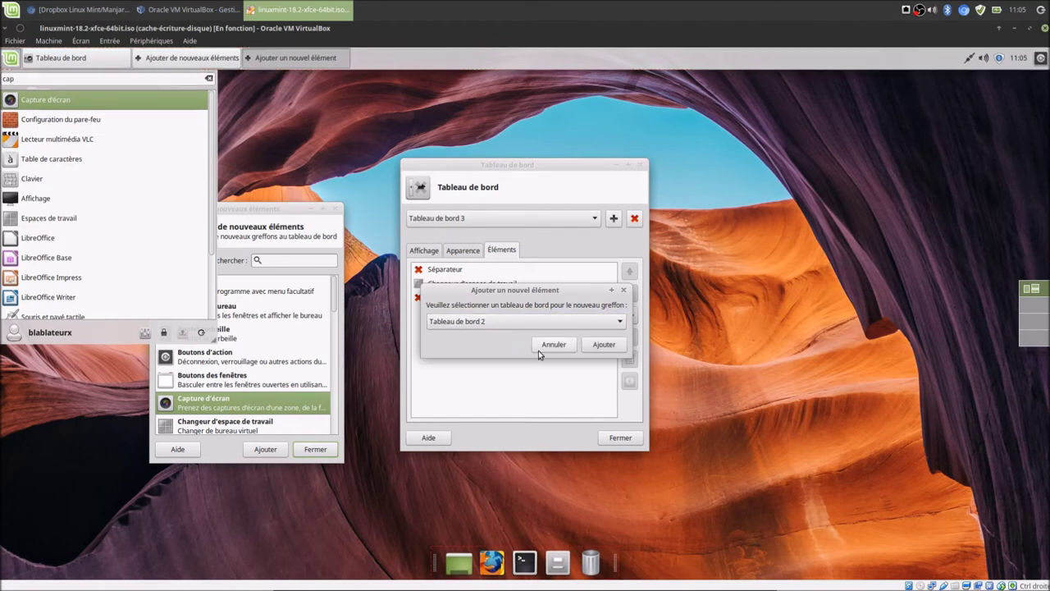
{"action": "left_click", "coordinate": [603, 345]}
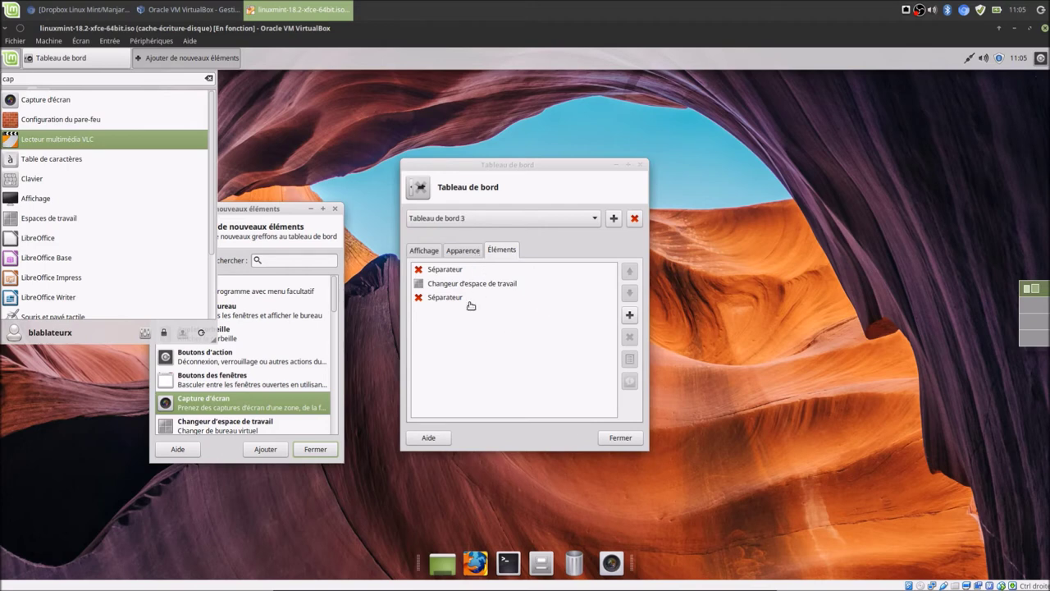
In the items of Tableau de bord 2, move the closing Séparateur below the newly added launcher.
{"action": "left_click", "coordinate": [474, 222]}
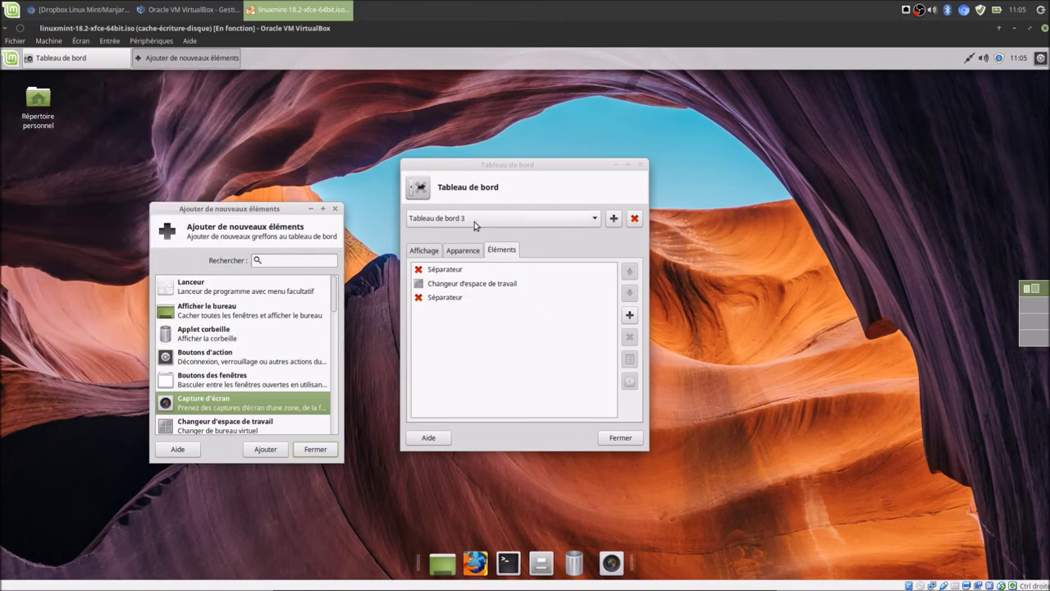
{"action": "left_click", "coordinate": [474, 221]}
{"action": "left_click", "coordinate": [473, 202]}
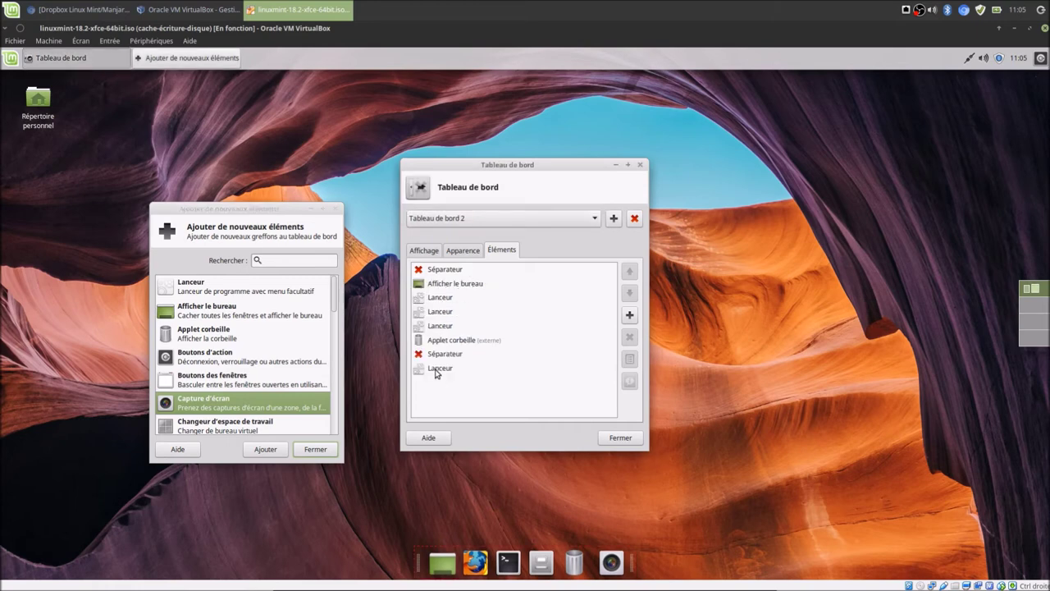
{"action": "left_click", "coordinate": [436, 358]}
{"action": "left_click", "coordinate": [629, 293]}
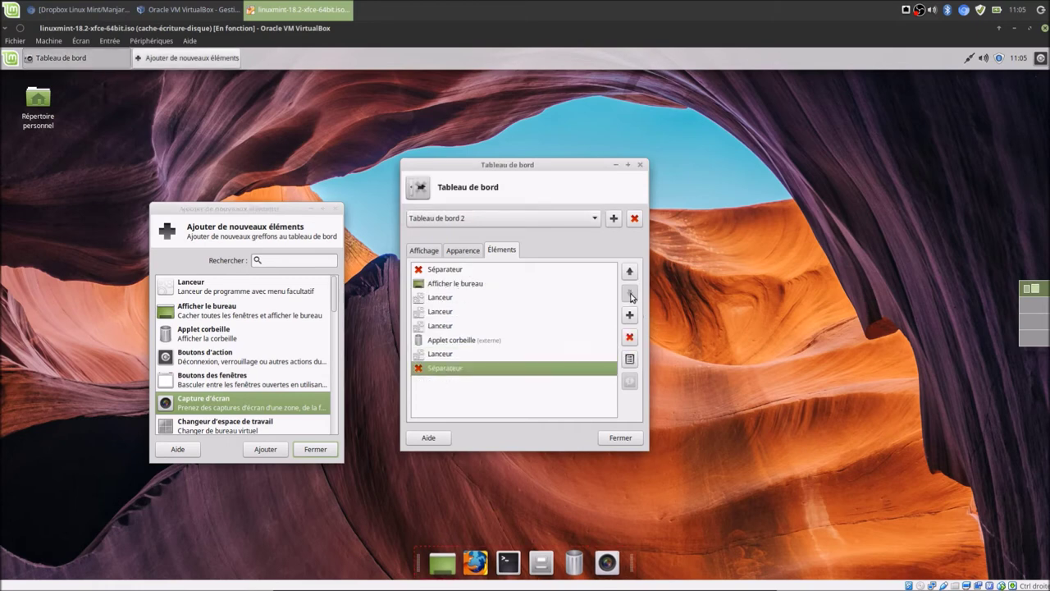
Find Menu de la fenêtre in the list of new items and add it to the vertical workspace panel.
{"action": "scroll", "coordinate": [220, 407], "scroll_direction": "down", "scroll_amount": 2}
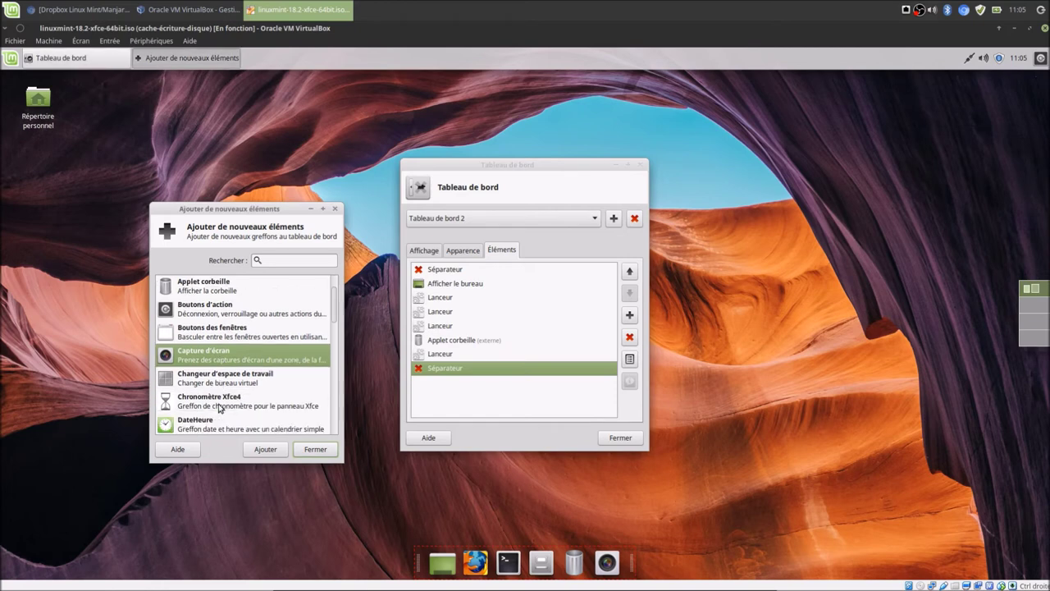
{"action": "scroll", "coordinate": [226, 394], "scroll_direction": "down", "scroll_amount": 1}
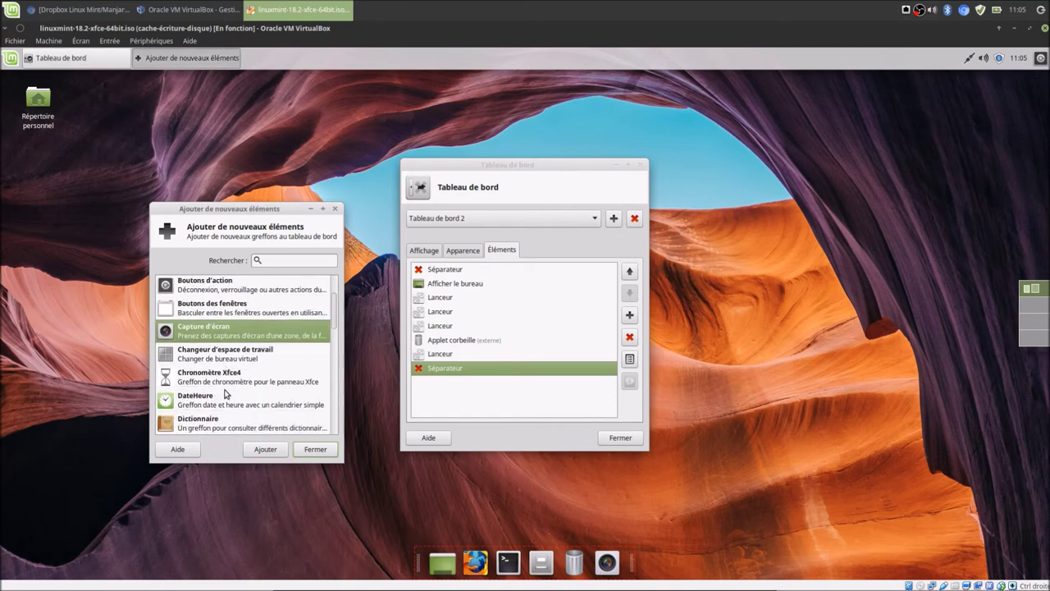
{"action": "scroll", "coordinate": [213, 384], "scroll_direction": "down", "scroll_amount": 3}
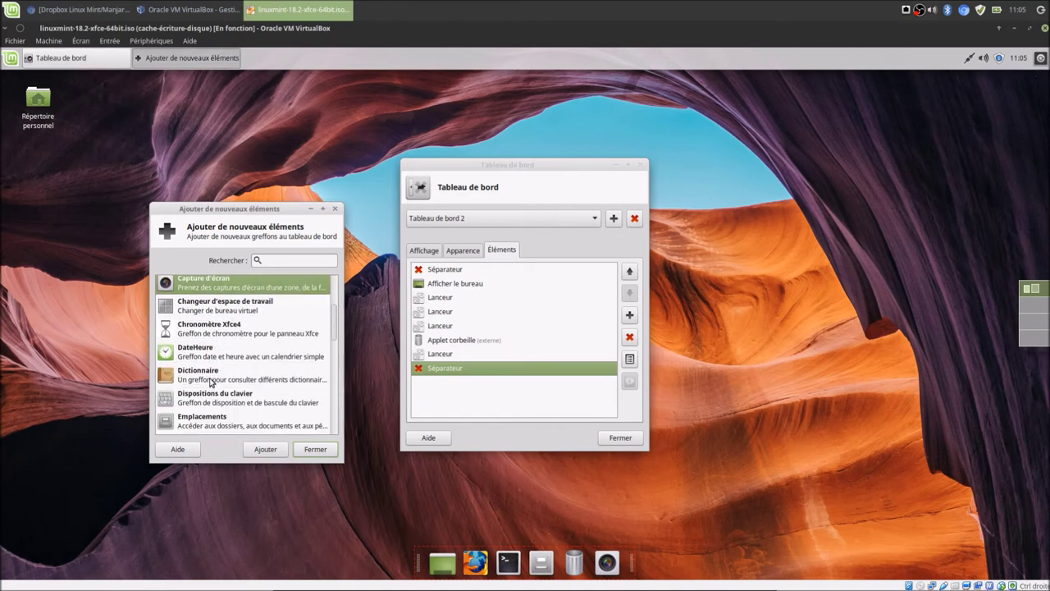
{"action": "scroll", "coordinate": [205, 383], "scroll_direction": "down", "scroll_amount": 1}
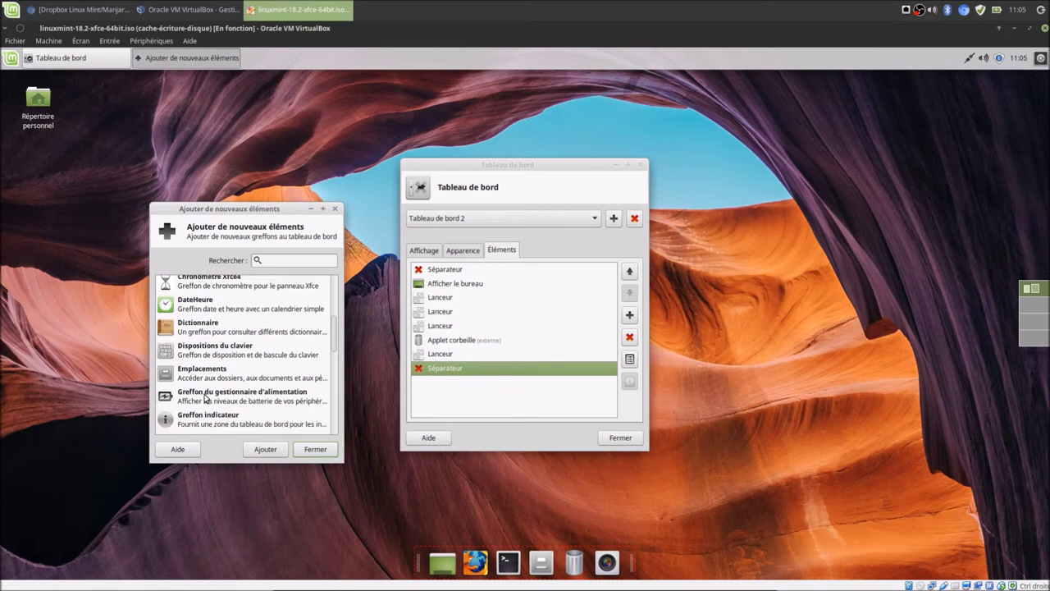
{"action": "scroll", "coordinate": [207, 399], "scroll_direction": "down", "scroll_amount": 1}
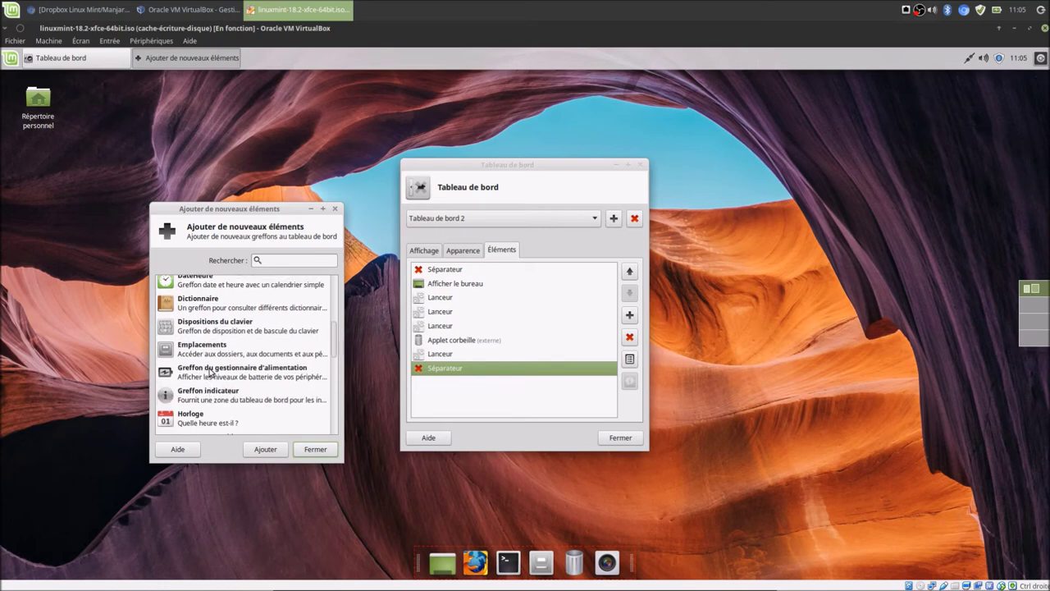
{"action": "scroll", "coordinate": [220, 386], "scroll_direction": "down", "scroll_amount": 3}
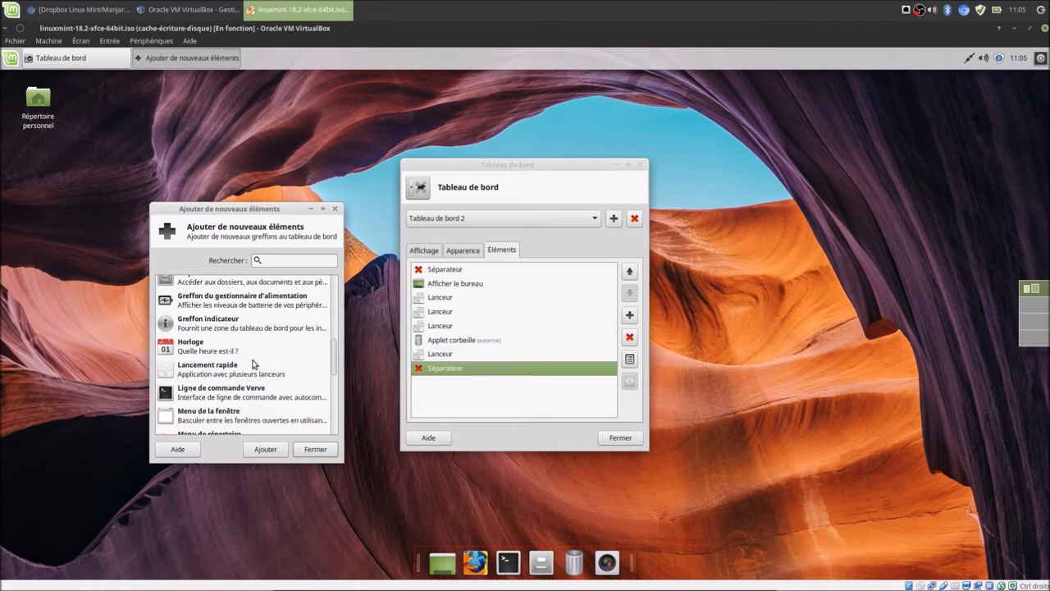
{"action": "scroll", "coordinate": [256, 366], "scroll_direction": "down", "scroll_amount": 1}
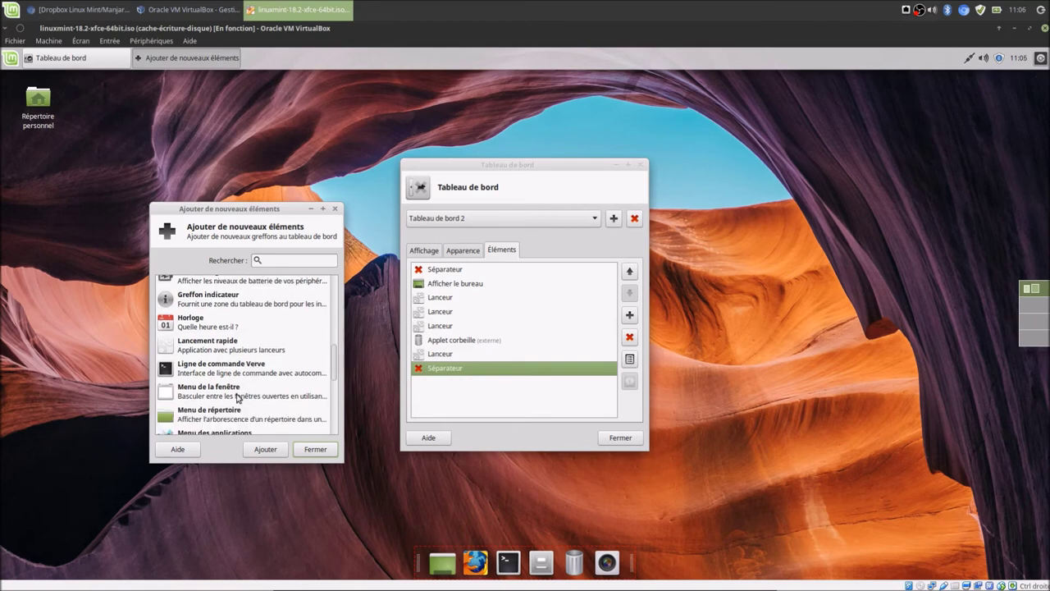
{"action": "left_click", "coordinate": [240, 397]}
{"action": "left_click", "coordinate": [264, 450]}
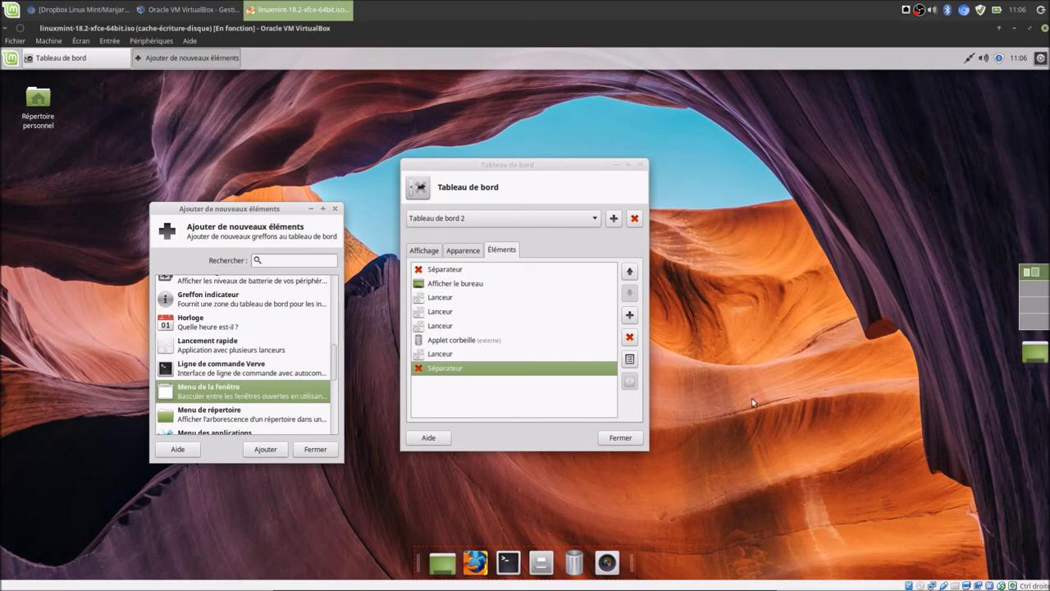
Move the Menu de la fenêtre item from the vertical workspace panel to the main panel, directly after the window buttons.
{"action": "right_click", "coordinate": [1029, 359]}
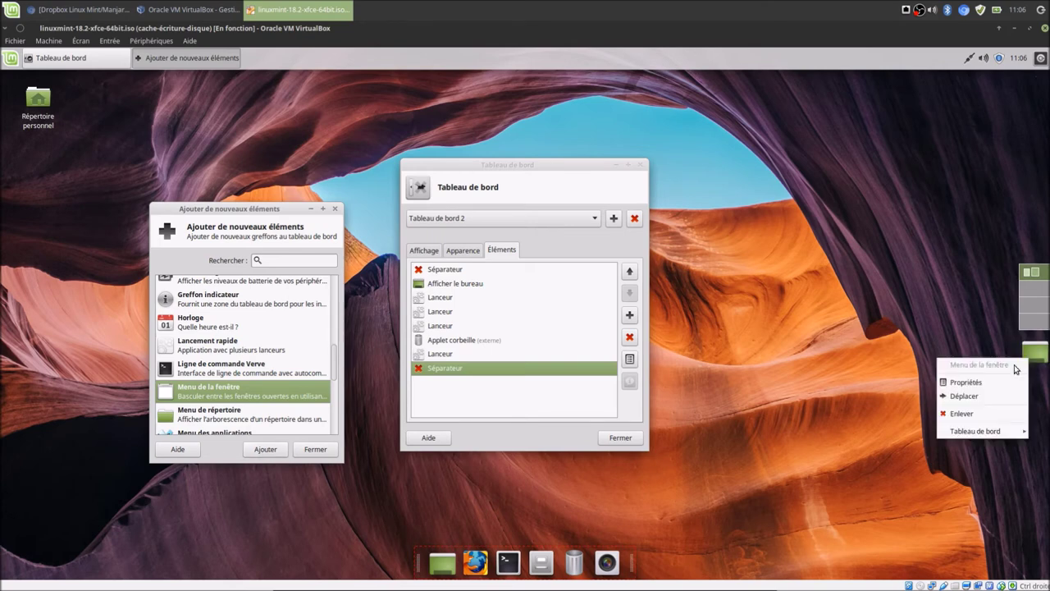
{"action": "left_click", "coordinate": [963, 395]}
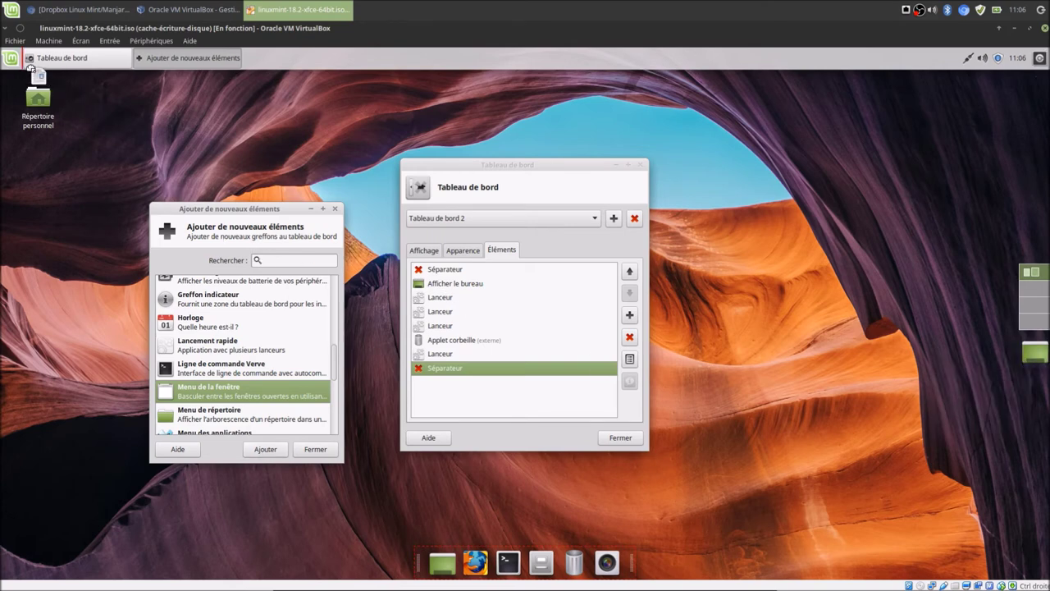
{"action": "left_click", "coordinate": [1040, 347]}
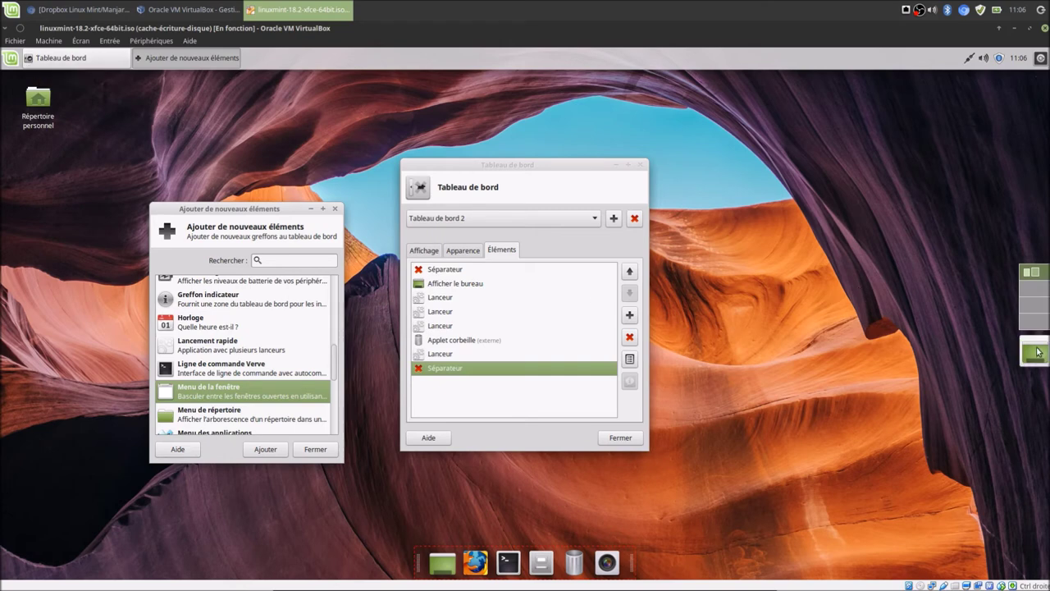
{"action": "right_click", "coordinate": [1039, 349]}
{"action": "left_click", "coordinate": [996, 395]}
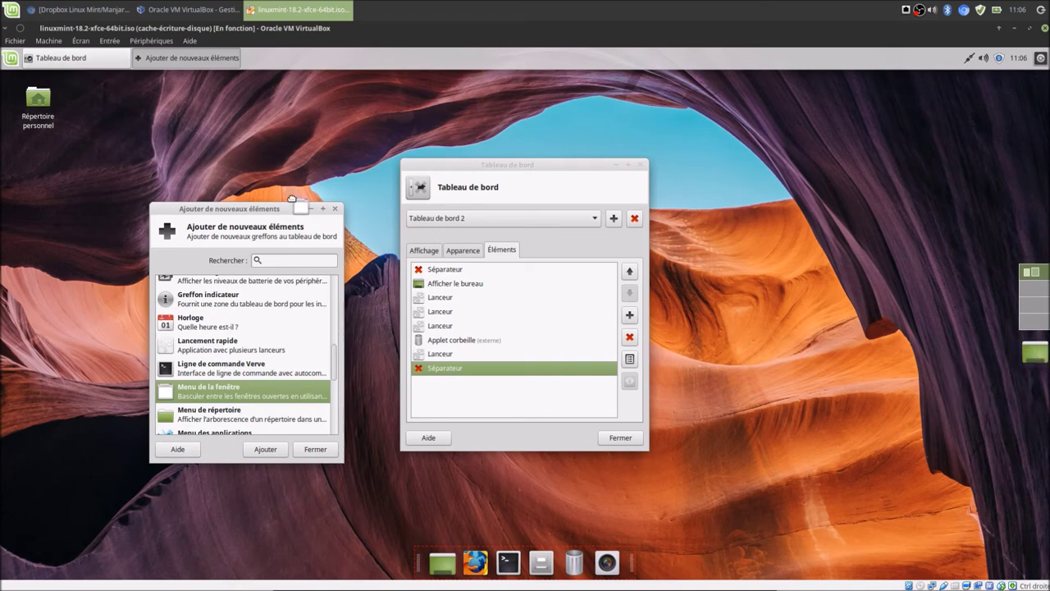
{"action": "left_click", "coordinate": [247, 59]}
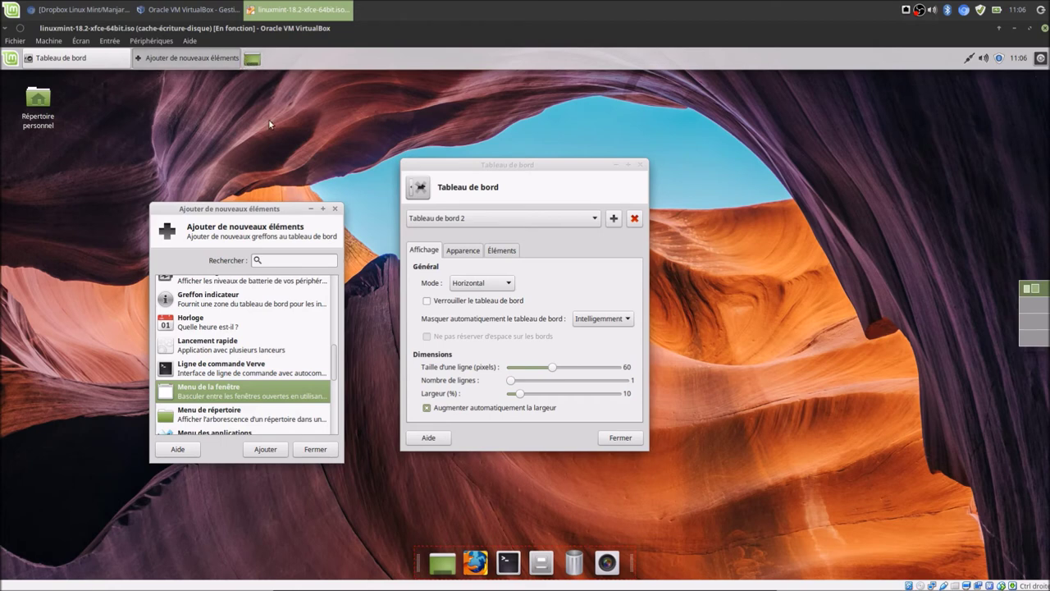
In the items of Tableau de bord 1, move Menu de la fenêtre above Boutons des fenêtres.
{"action": "left_click", "coordinate": [533, 219]}
{"action": "left_click", "coordinate": [523, 200]}
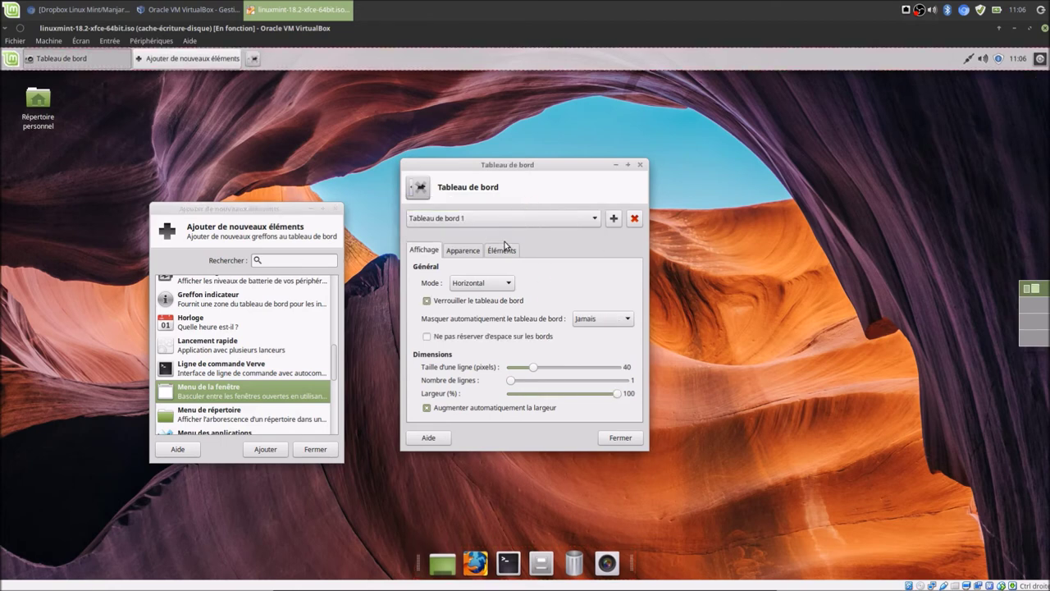
{"action": "left_click", "coordinate": [502, 250]}
{"action": "left_click", "coordinate": [486, 297]}
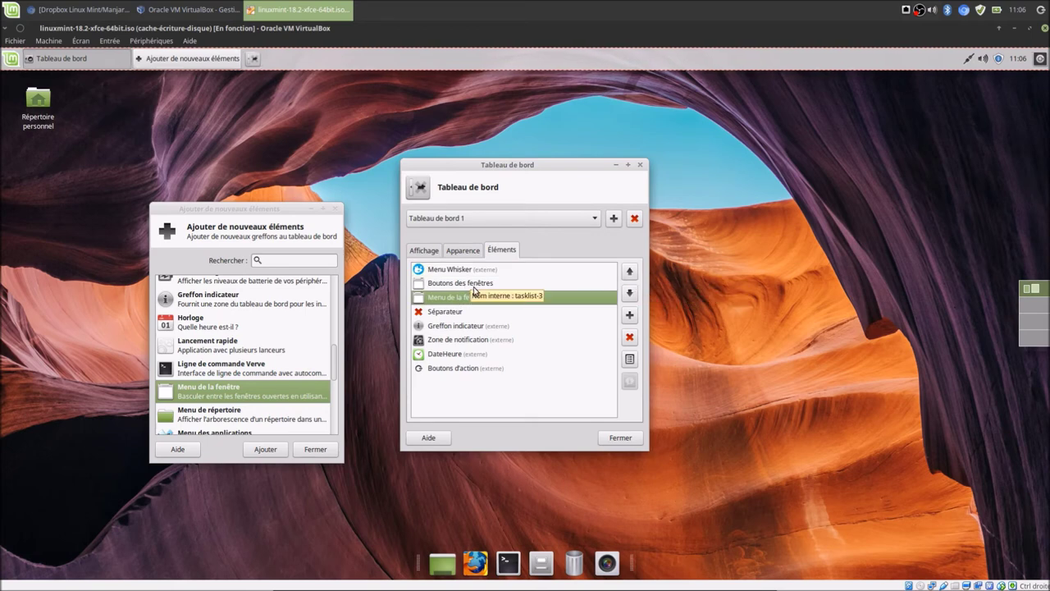
{"action": "left_click", "coordinate": [632, 274]}
Try the Flèche button type for Menu de la fenêtre, view its window list, and restore the Icône type.
{"action": "left_click", "coordinate": [629, 359]}
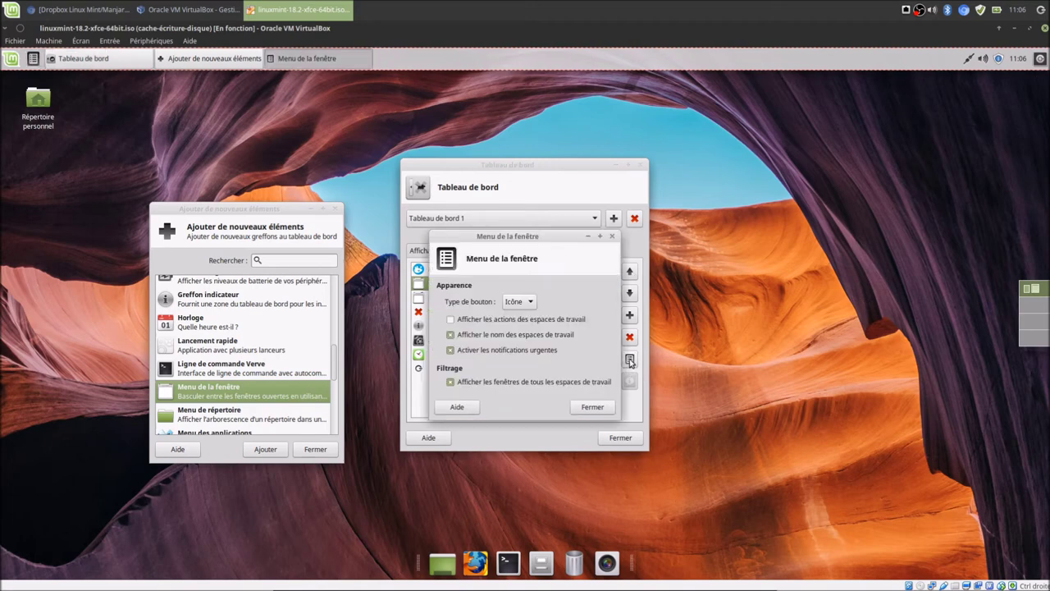
{"action": "left_click", "coordinate": [525, 308]}
{"action": "left_click", "coordinate": [523, 319]}
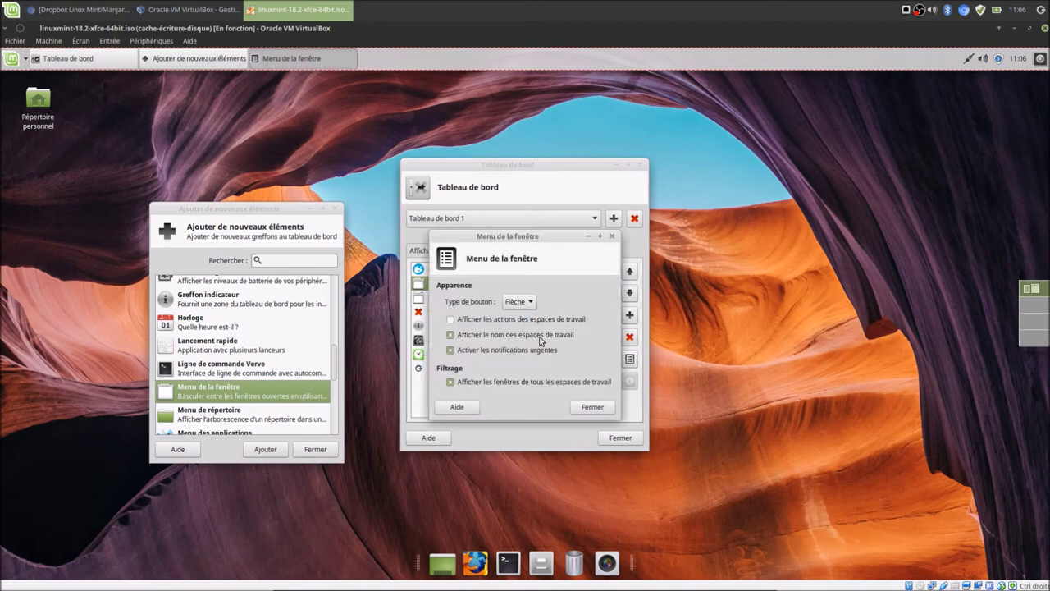
{"action": "left_click", "coordinate": [27, 61]}
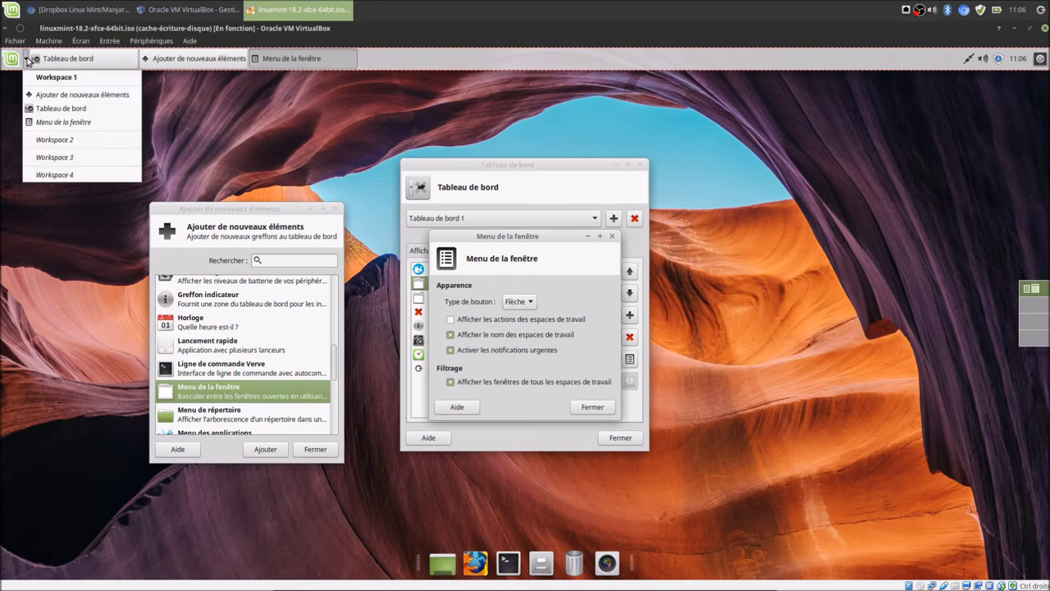
{"action": "left_click", "coordinate": [27, 61]}
{"action": "left_click", "coordinate": [529, 301]}
{"action": "left_click", "coordinate": [517, 285]}
{"action": "left_click", "coordinate": [592, 407]}
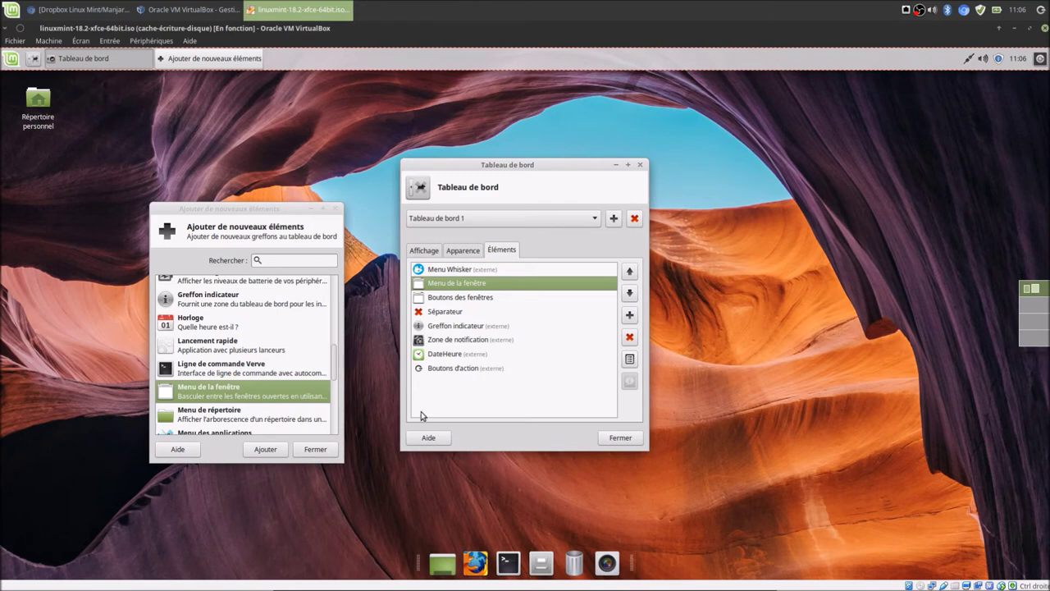
Find Mise à jour météo in the list of new items and add it to the vertical workspace panel.
{"action": "scroll", "coordinate": [300, 351], "scroll_direction": "down", "scroll_amount": 1}
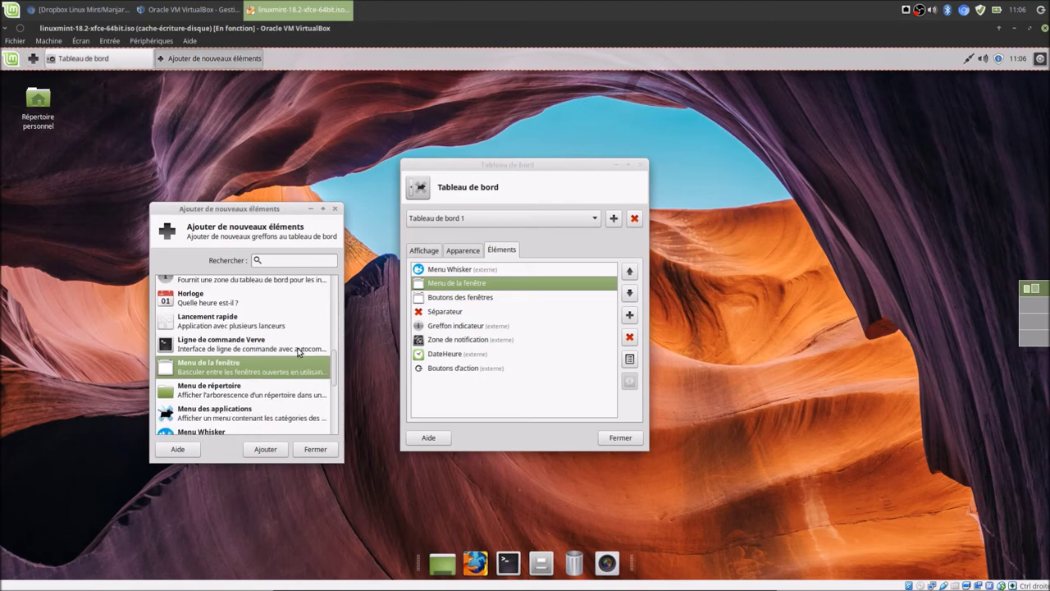
{"action": "scroll", "coordinate": [254, 392], "scroll_direction": "down", "scroll_amount": 1}
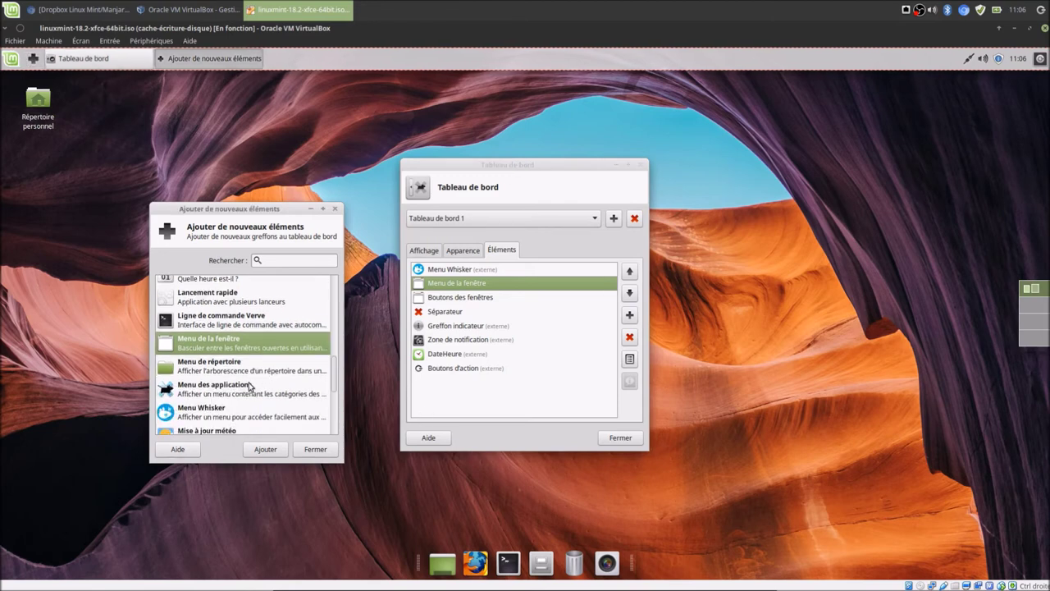
{"action": "scroll", "coordinate": [248, 385], "scroll_direction": "down", "scroll_amount": 2}
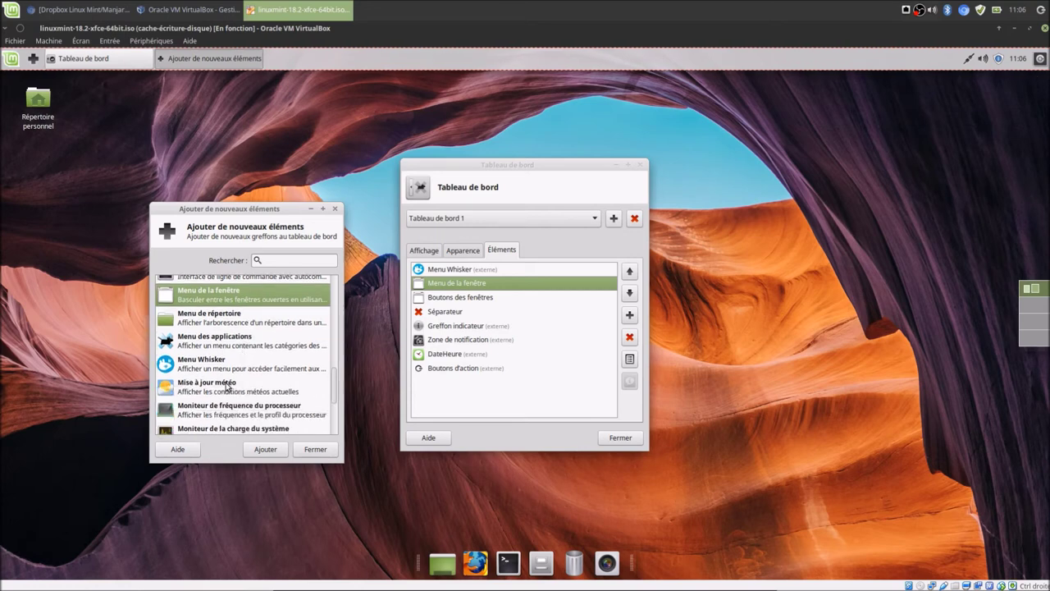
{"action": "left_click", "coordinate": [228, 385]}
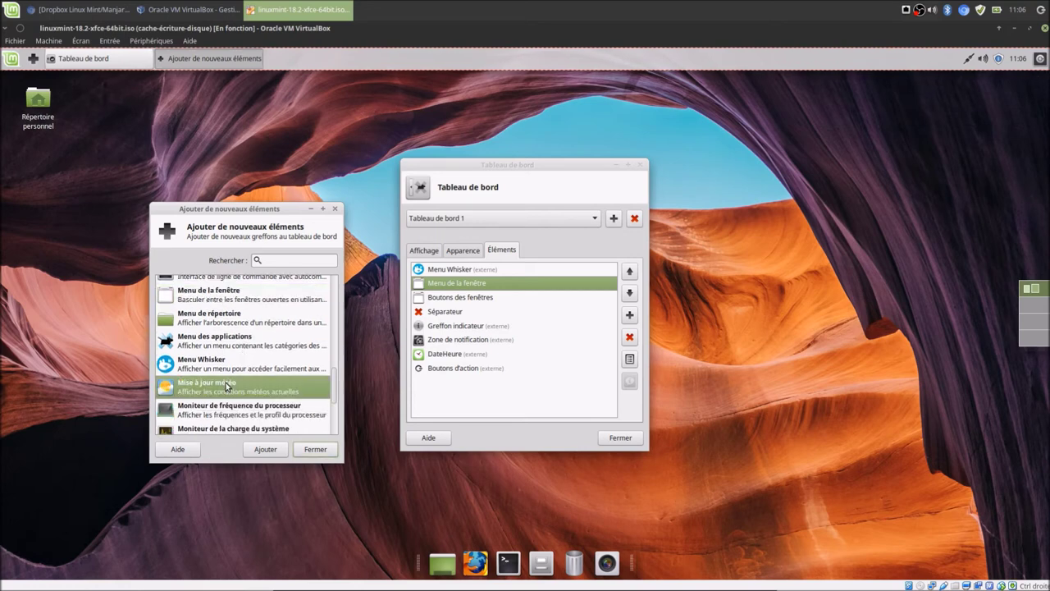
{"action": "left_click", "coordinate": [266, 449]}
{"action": "mouse_move", "coordinate": [1033, 342]}
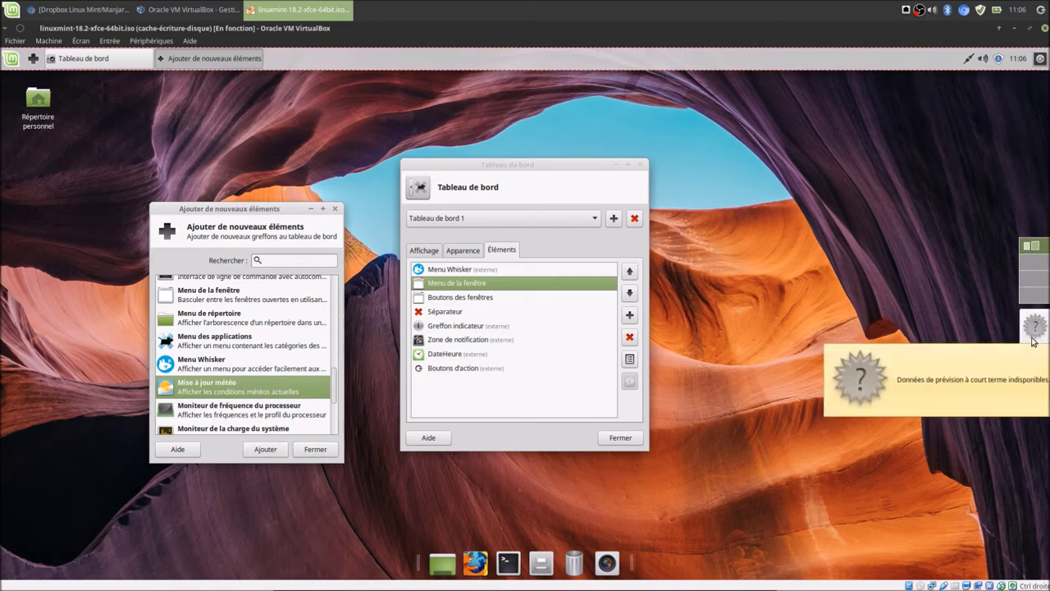
In the items of Tableau de bord 3, move Mise à jour météo above the last Séparateur.
{"action": "left_click", "coordinate": [485, 223]}
{"action": "left_click", "coordinate": [488, 248]}
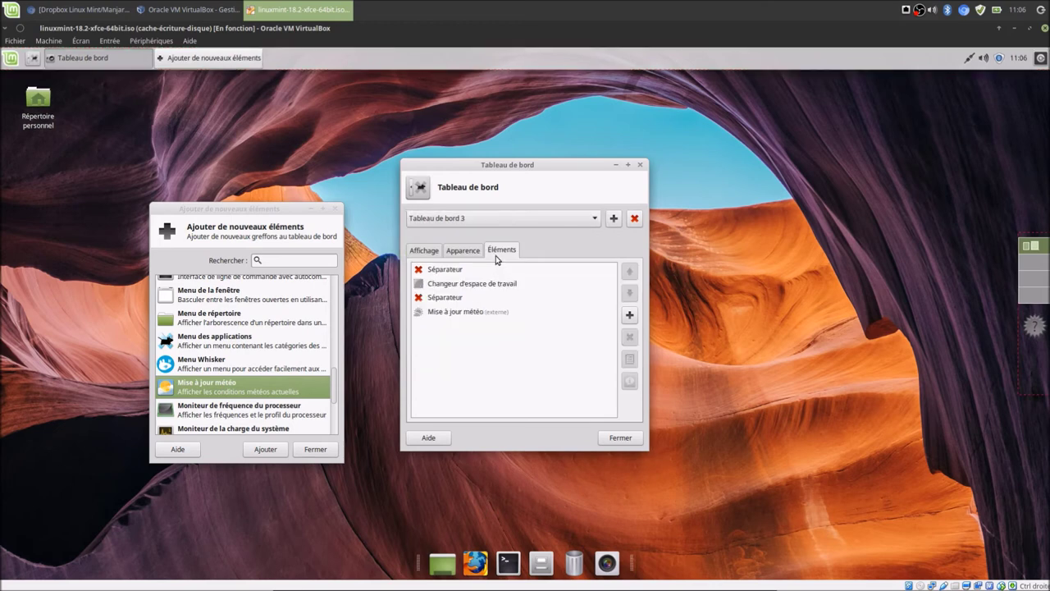
{"action": "left_click", "coordinate": [458, 313]}
{"action": "left_click", "coordinate": [630, 272]}
In the properties of Mise à jour météo, search for bruxelles and set the location to the first result, BXL, Bruxelles-Capitale.
{"action": "left_click", "coordinate": [630, 359]}
{"action": "left_click_drag", "start_coordinate": [872, 234], "coordinate": [534, 265]}
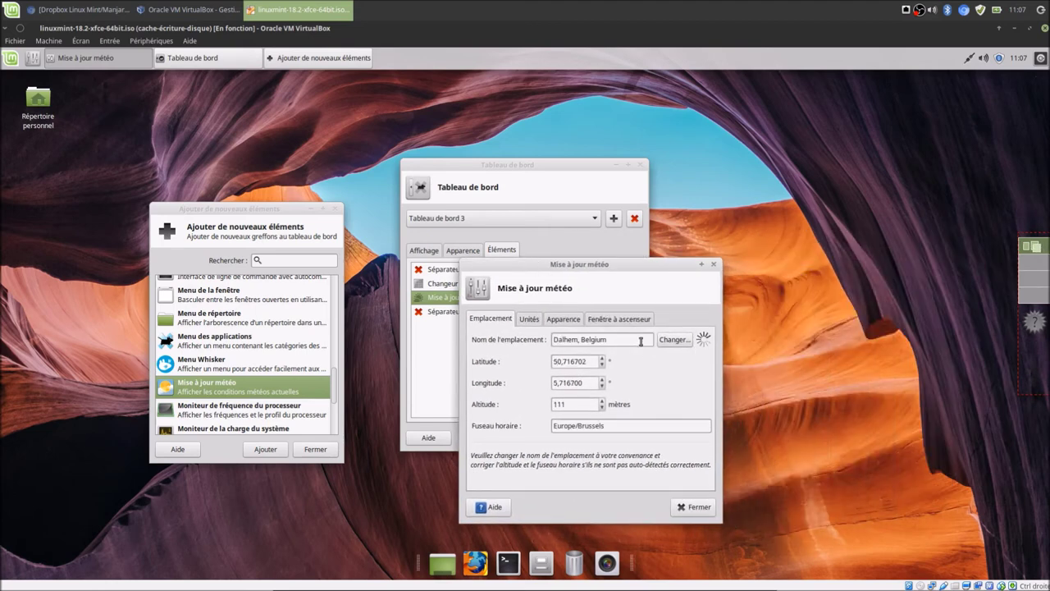
{"action": "left_click", "coordinate": [674, 340]}
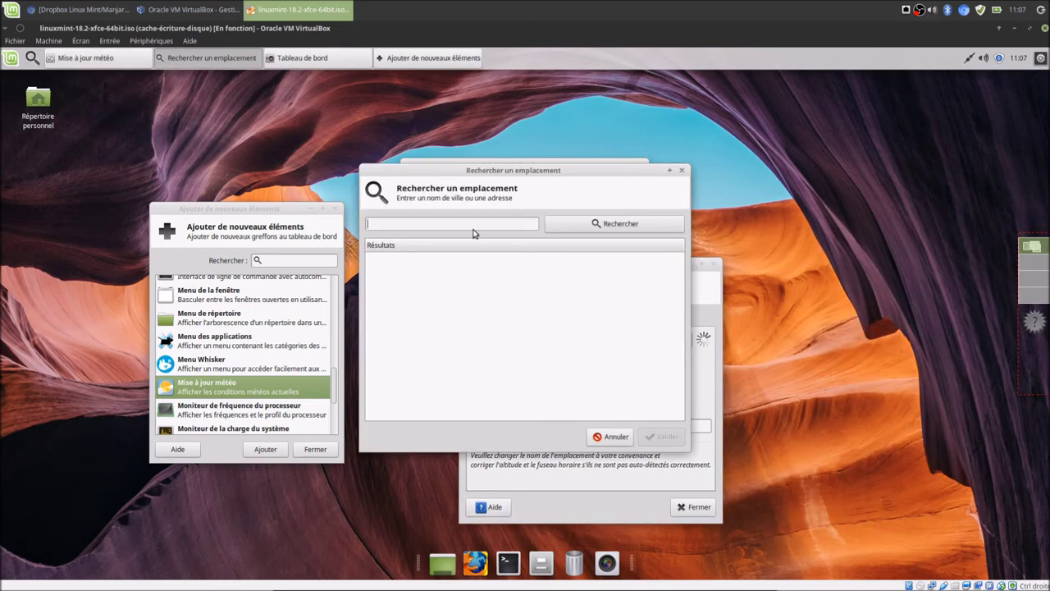
{"action": "type", "text": "bruxelles"}
{"action": "left_click", "coordinate": [608, 229]}
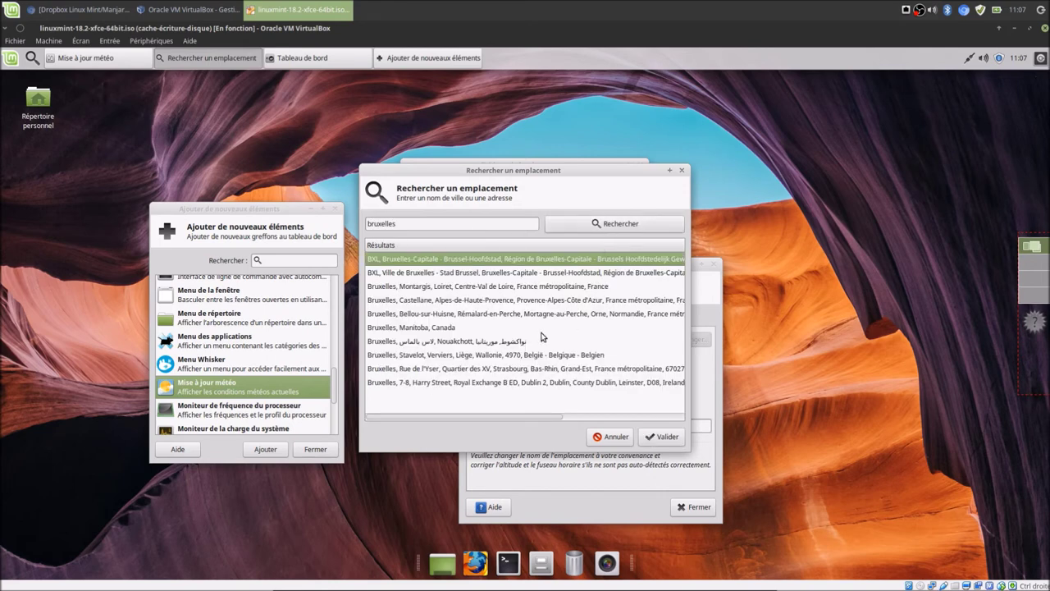
{"action": "left_click", "coordinate": [675, 436]}
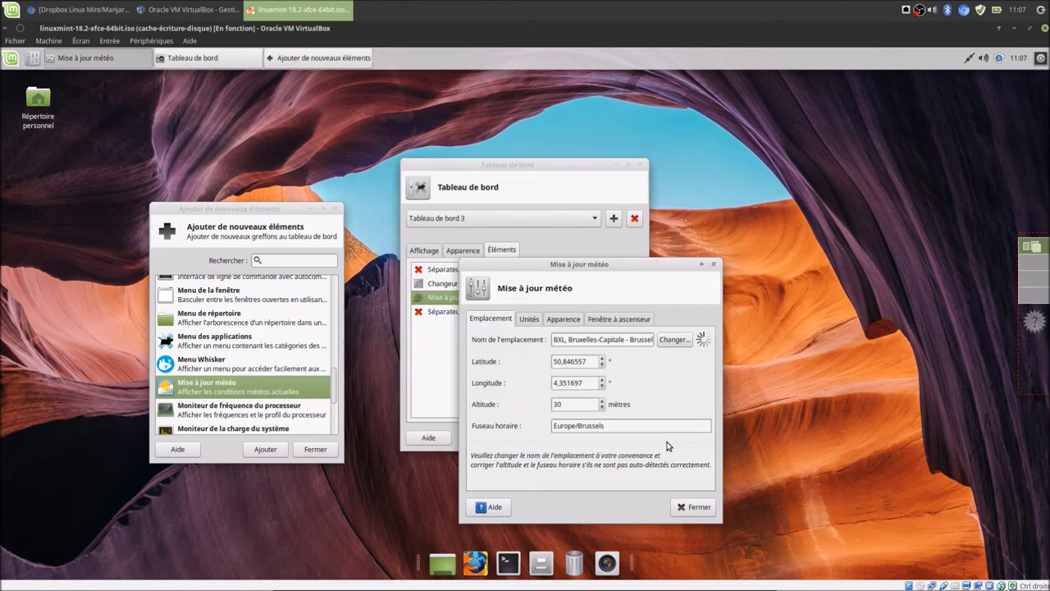
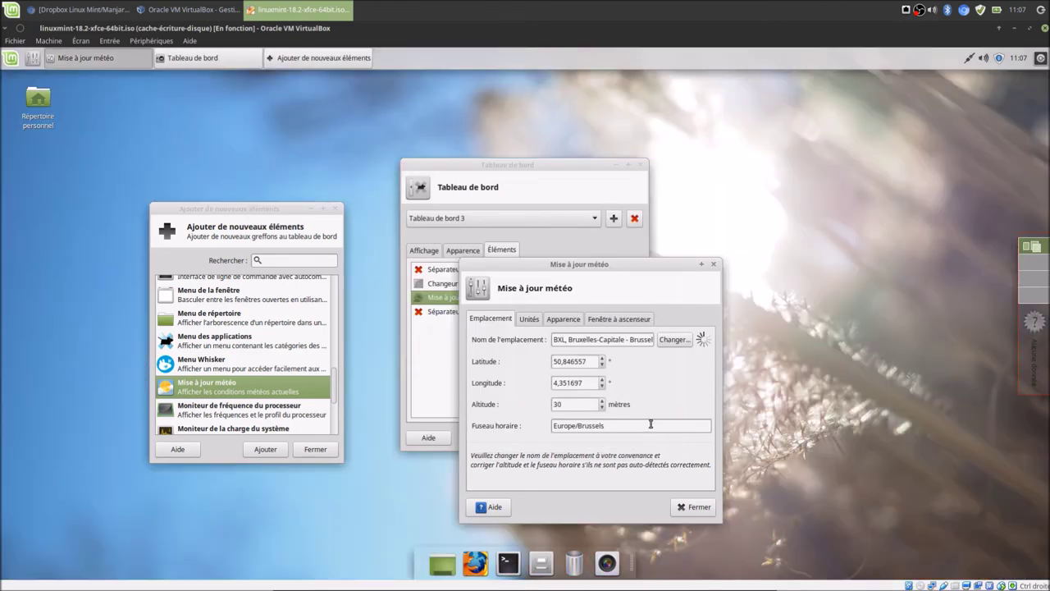
Examine the weather item's units, appearance and scrolling label settings, and view its weather report.
{"action": "left_click", "coordinate": [529, 319]}
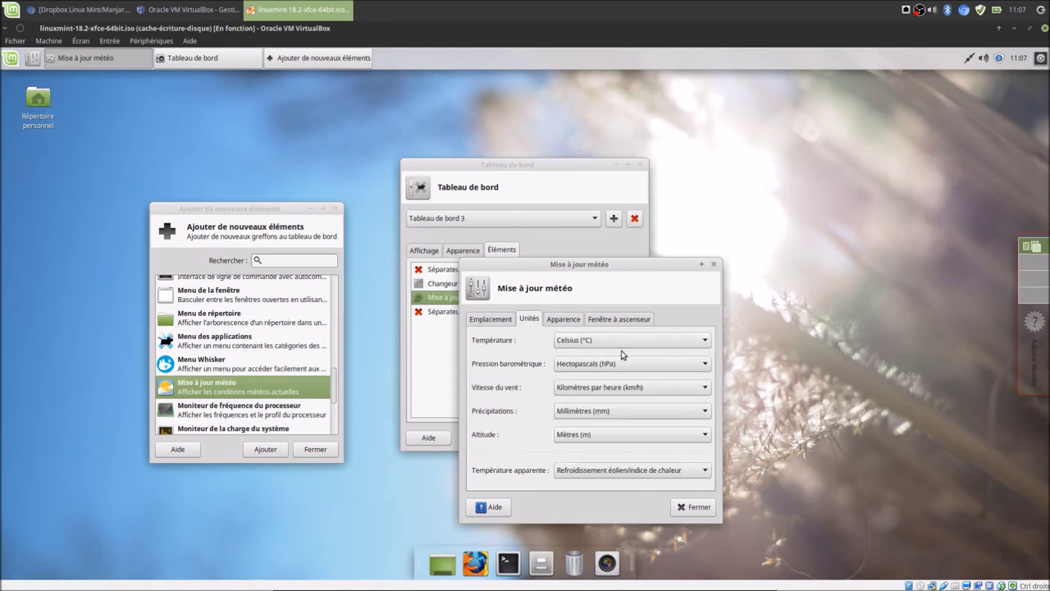
{"action": "left_click", "coordinate": [570, 321]}
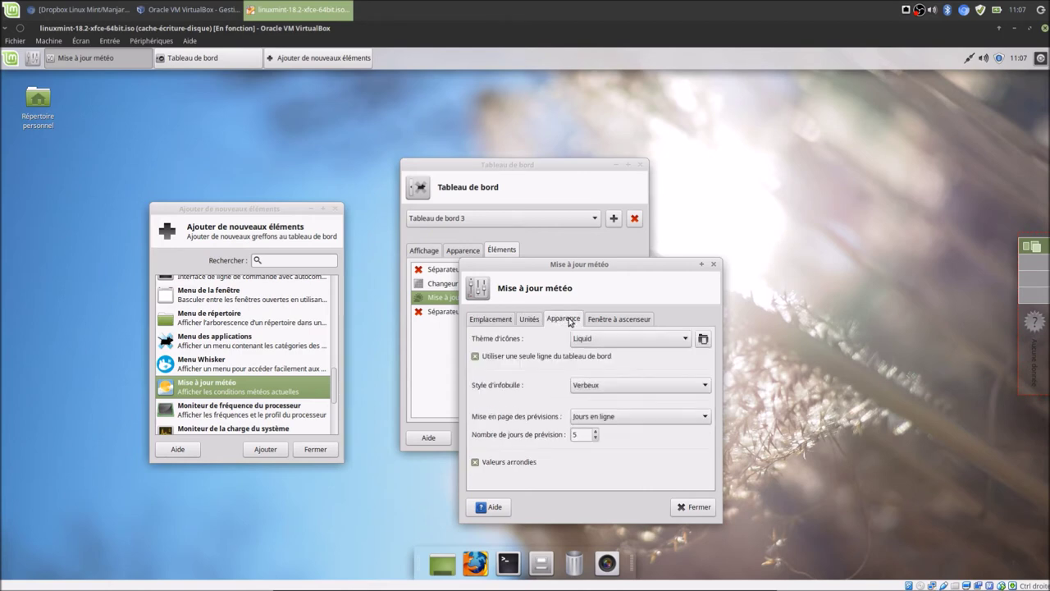
{"action": "left_click", "coordinate": [615, 320]}
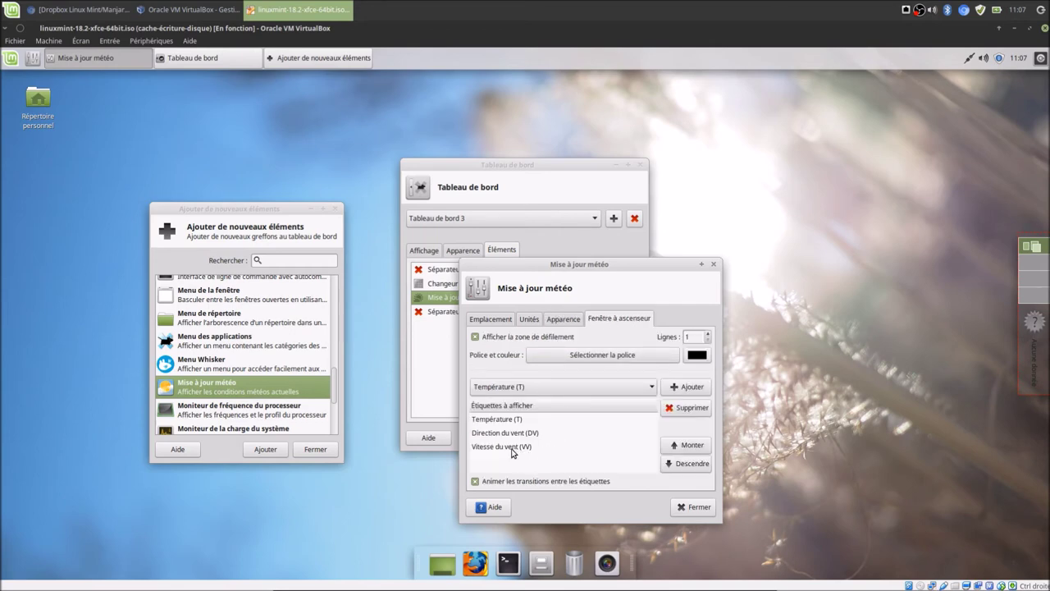
{"action": "mouse_move", "coordinate": [512, 451]}
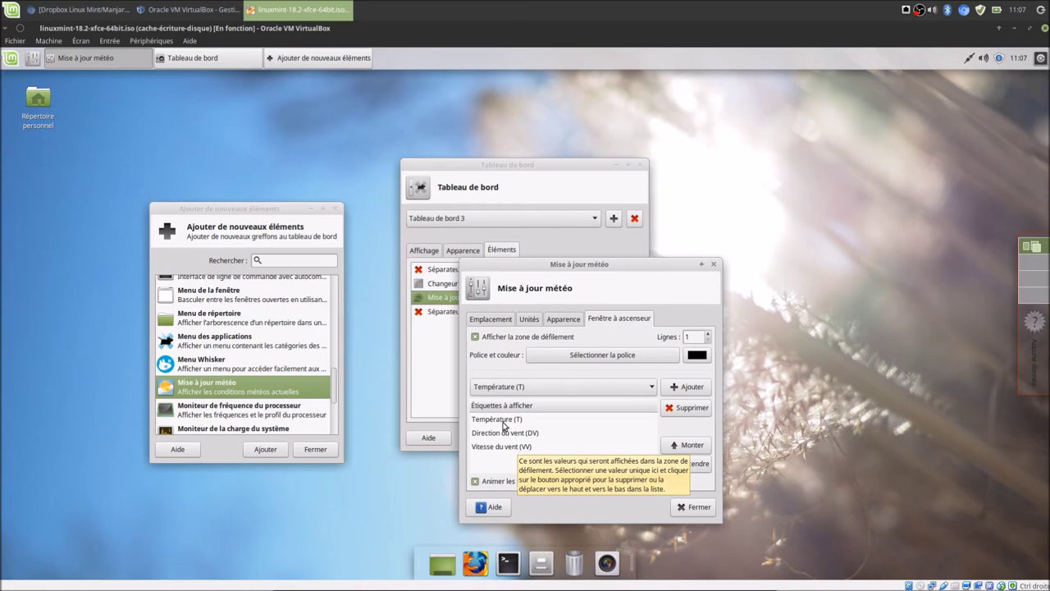
{"action": "left_click", "coordinate": [496, 320]}
{"action": "left_click", "coordinate": [687, 507]}
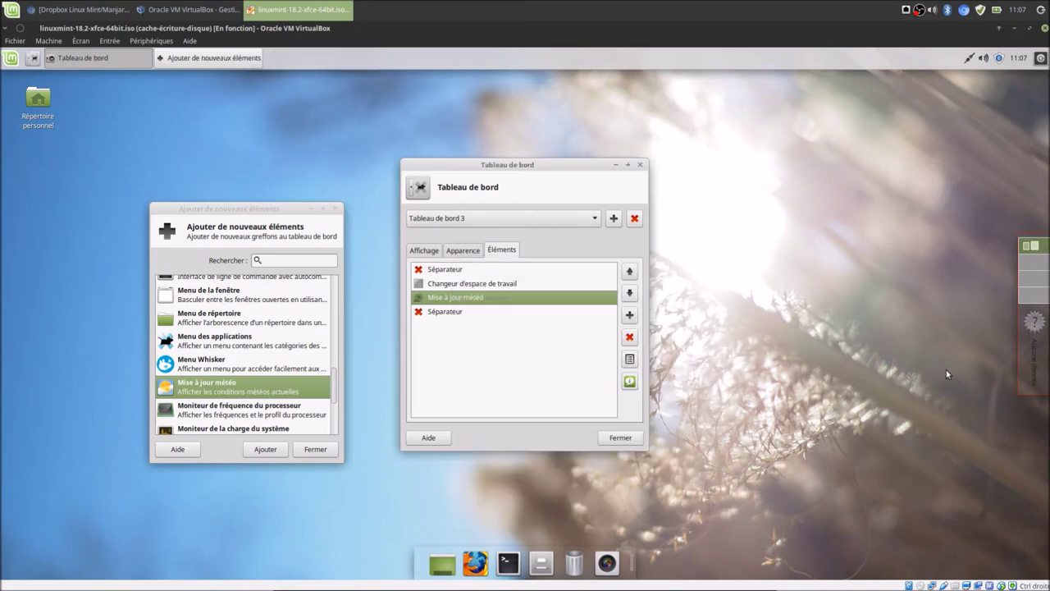
{"action": "left_click", "coordinate": [1031, 331]}
{"action": "left_click", "coordinate": [640, 414]}
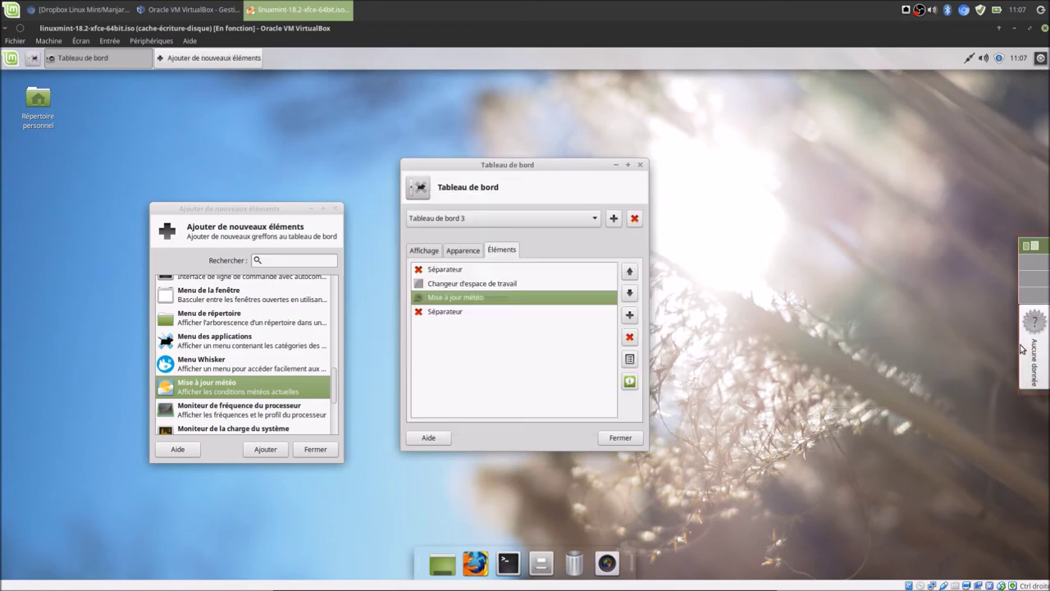
Recheck the location, units, appearance and scrolling settings of Mise à jour météo, and refresh its weather data.
{"action": "right_click", "coordinate": [1026, 349]}
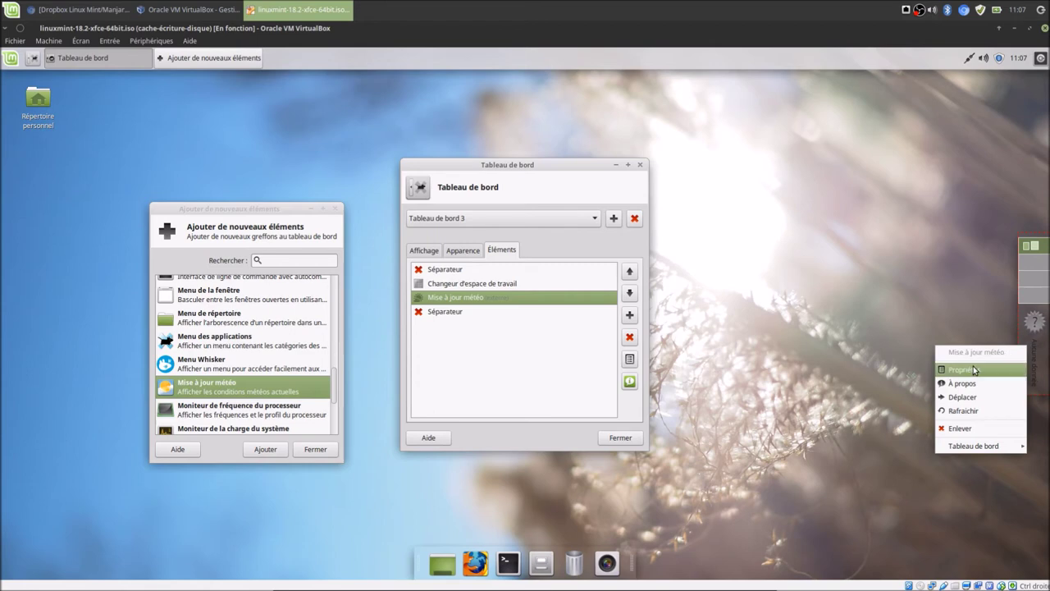
{"action": "left_click", "coordinate": [973, 368]}
{"action": "left_click_drag", "start_coordinate": [638, 264], "coordinate": [498, 241]}
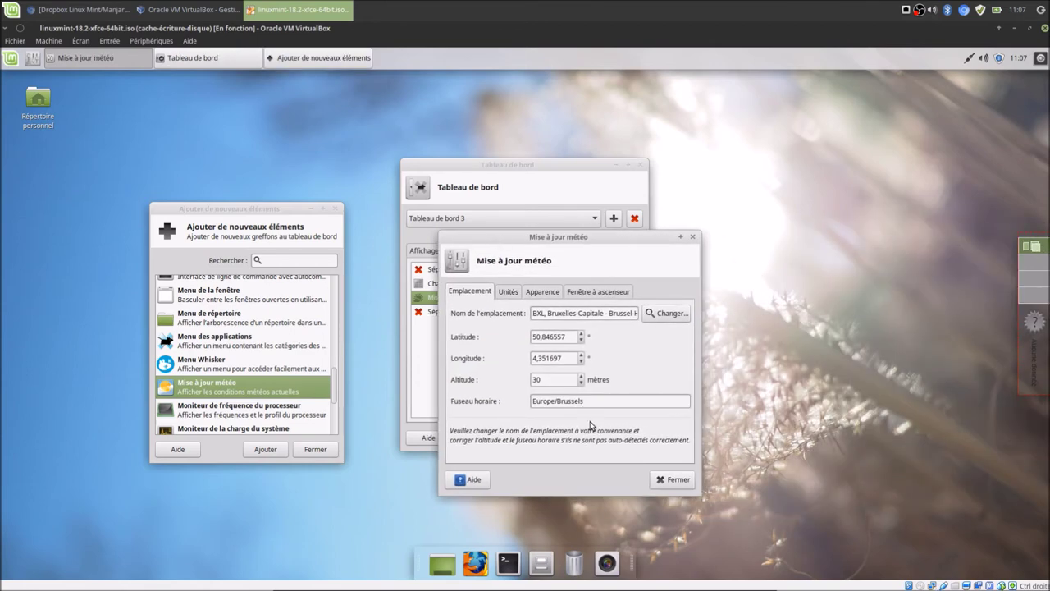
{"action": "left_click", "coordinate": [514, 293]}
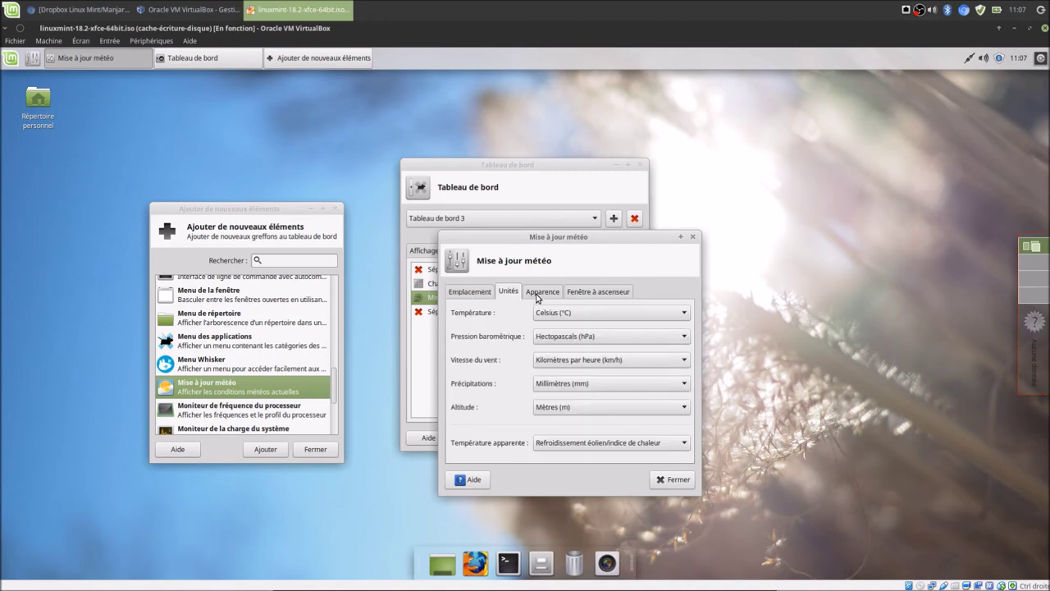
{"action": "left_click", "coordinate": [537, 292]}
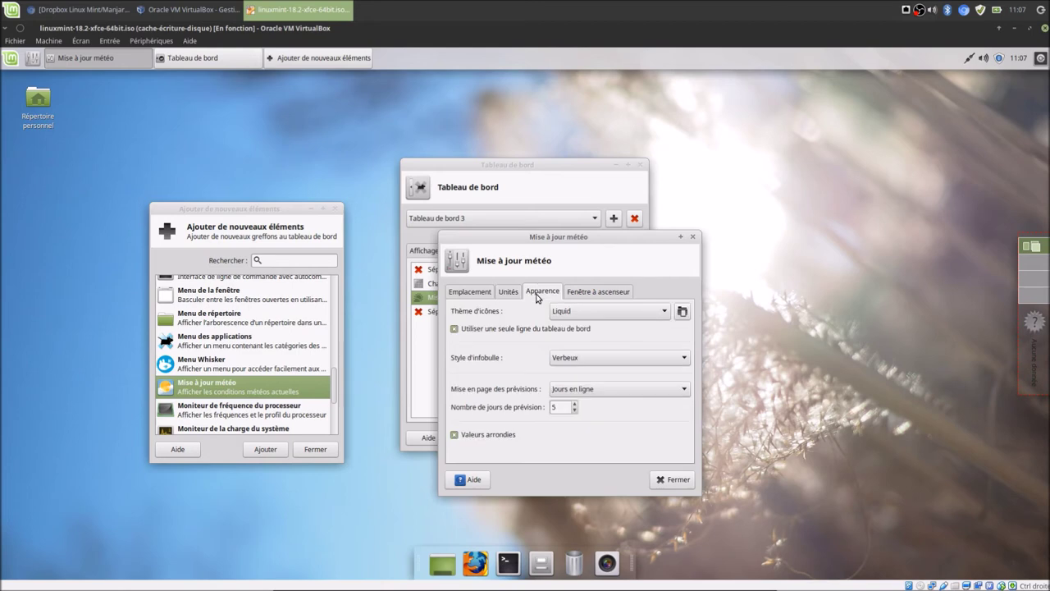
{"action": "left_click", "coordinate": [585, 294]}
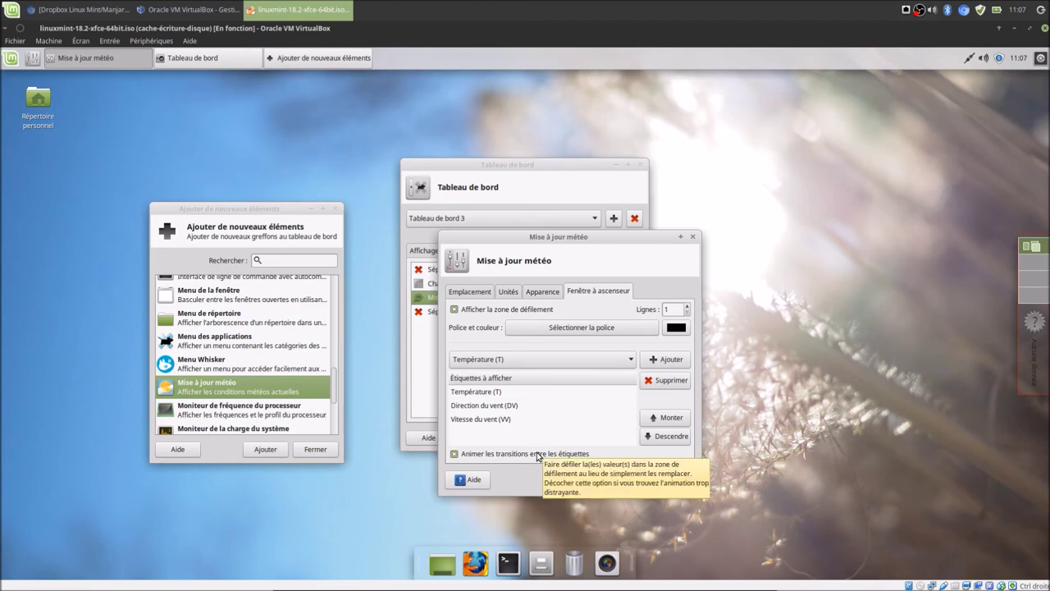
{"action": "left_click", "coordinate": [678, 479]}
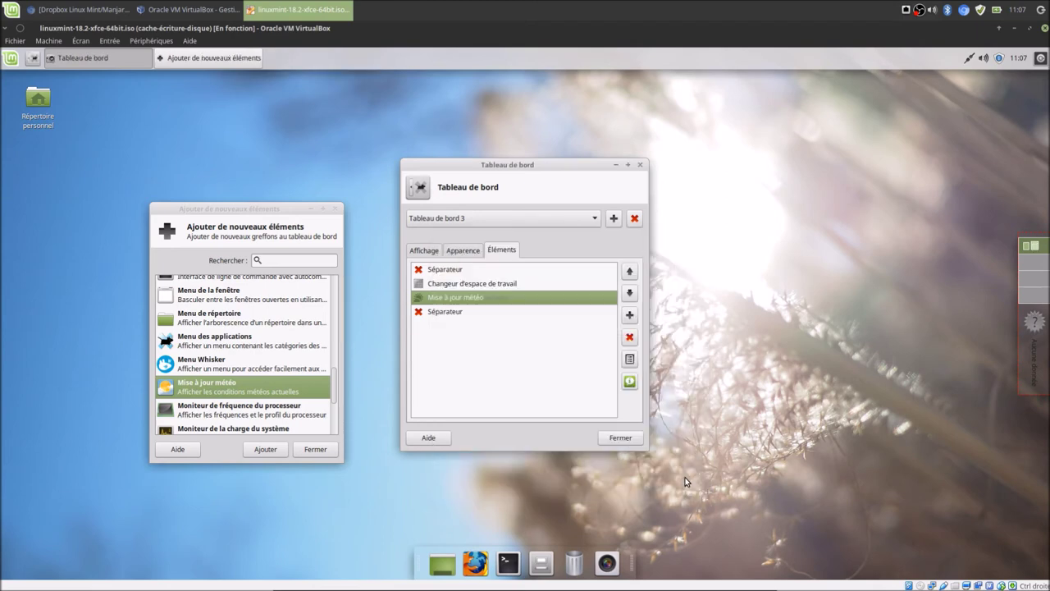
{"action": "right_click", "coordinate": [1024, 338]}
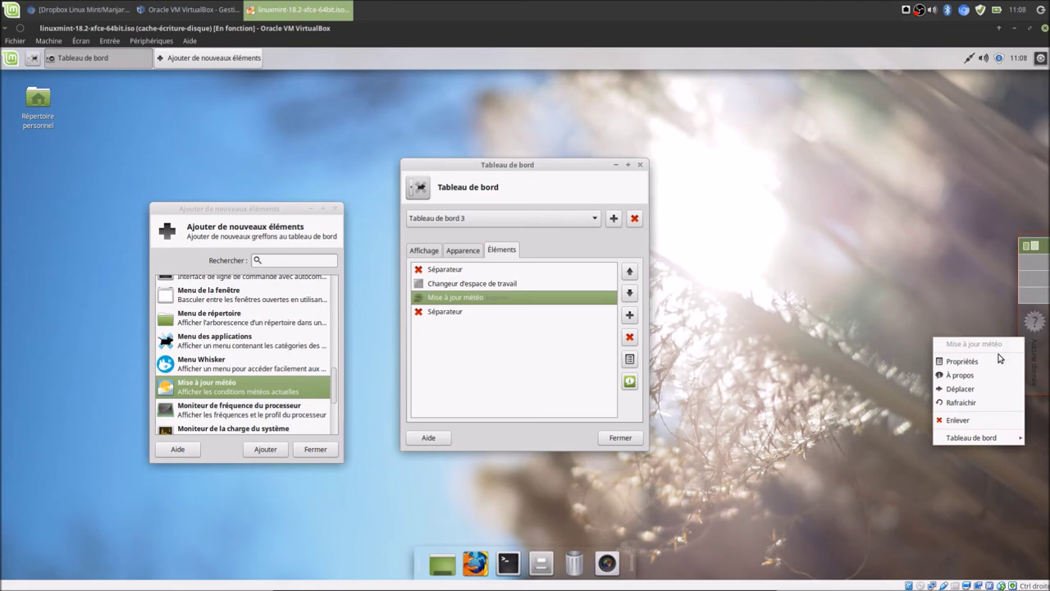
{"action": "left_click", "coordinate": [972, 403]}
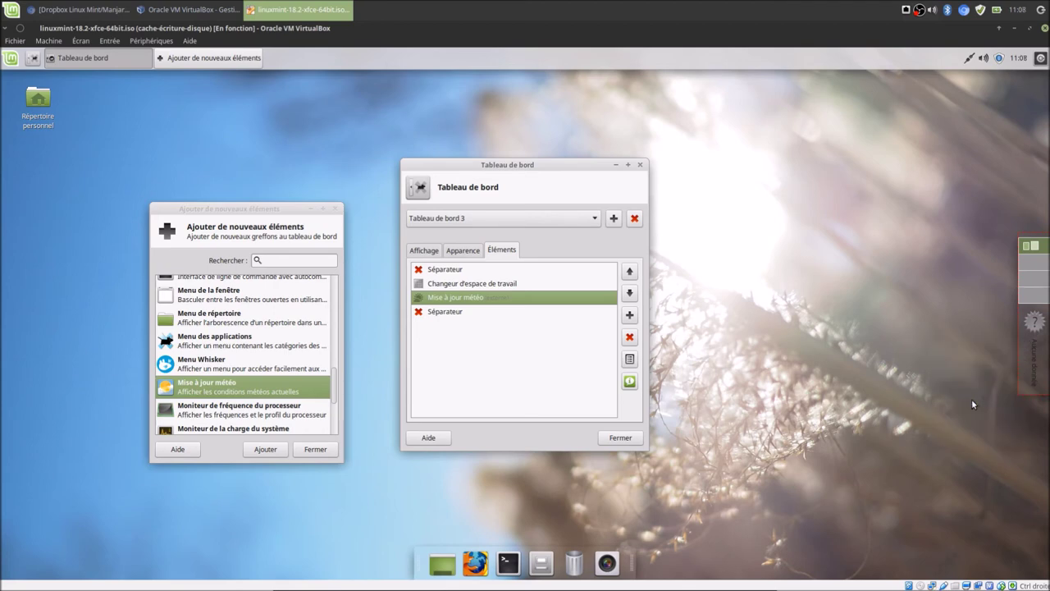
Reopen the weather item's properties, search for Ciney, and set the location to the first result, in Dinant, Namur.
{"action": "right_click", "coordinate": [1037, 361]}
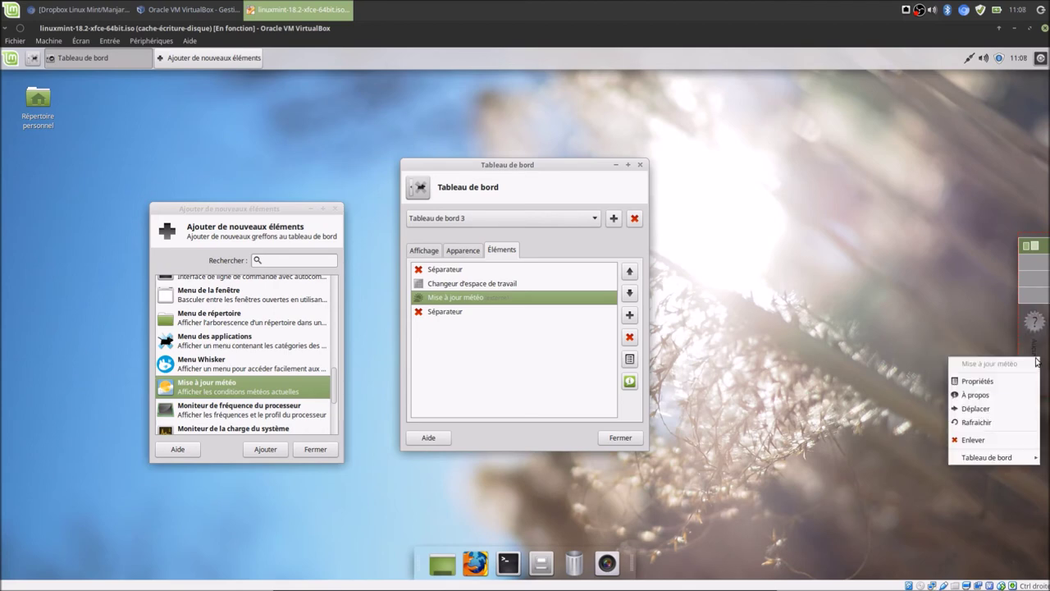
{"action": "left_click", "coordinate": [977, 380]}
{"action": "left_click_drag", "start_coordinate": [628, 267], "coordinate": [578, 270]}
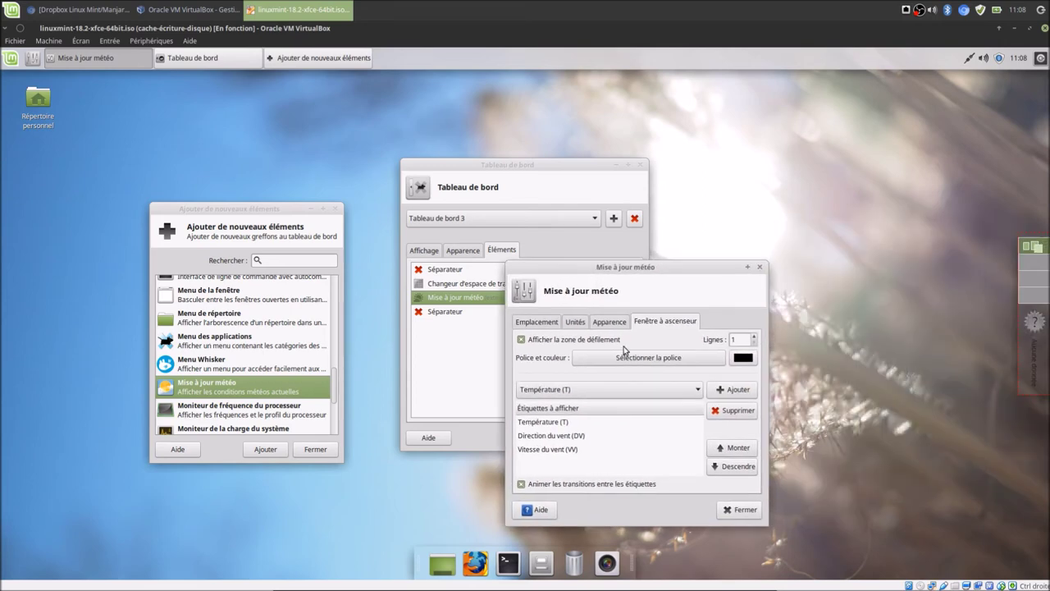
{"action": "left_click", "coordinate": [548, 326]}
{"action": "left_click", "coordinate": [736, 343]}
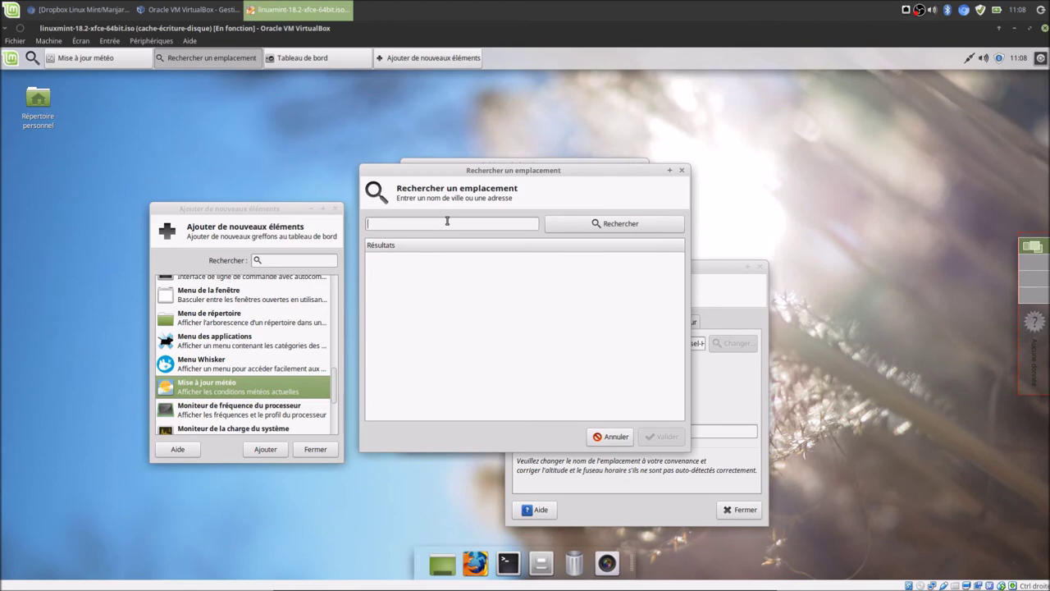
{"action": "type", "text": "Ciney"}
{"action": "left_click", "coordinate": [584, 225]}
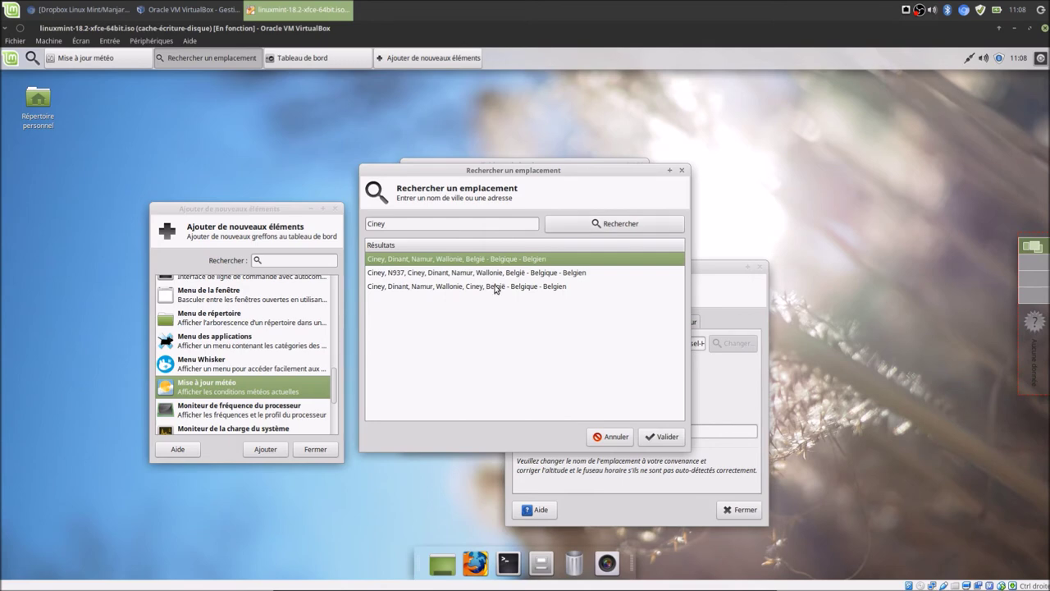
{"action": "double_click", "coordinate": [443, 261]}
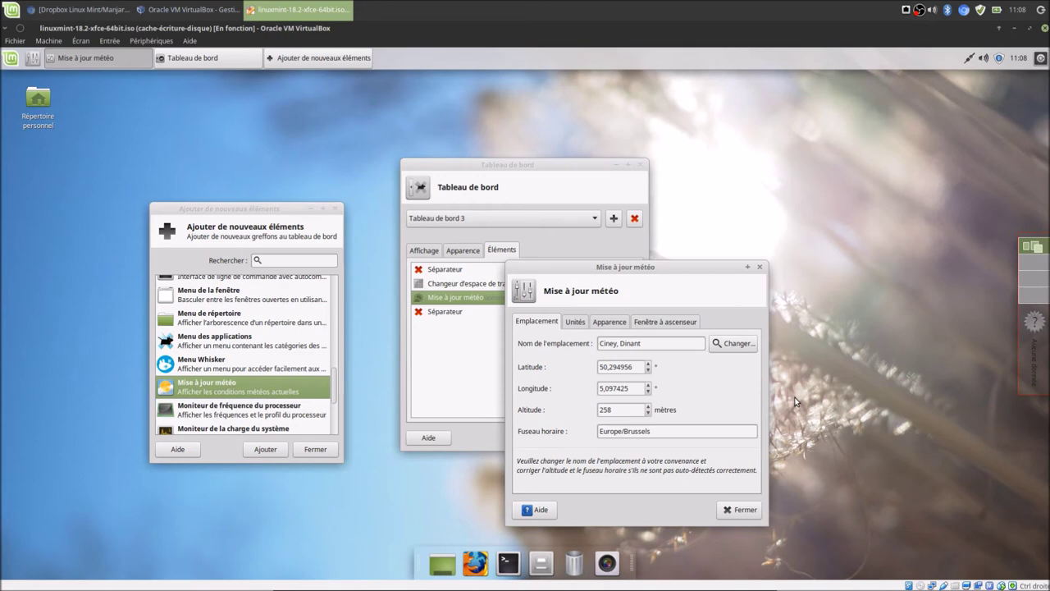
{"action": "left_click", "coordinate": [742, 510]}
View the weather report for Ciney and the forecast tooltip of the weather item.
{"action": "left_click", "coordinate": [1027, 361]}
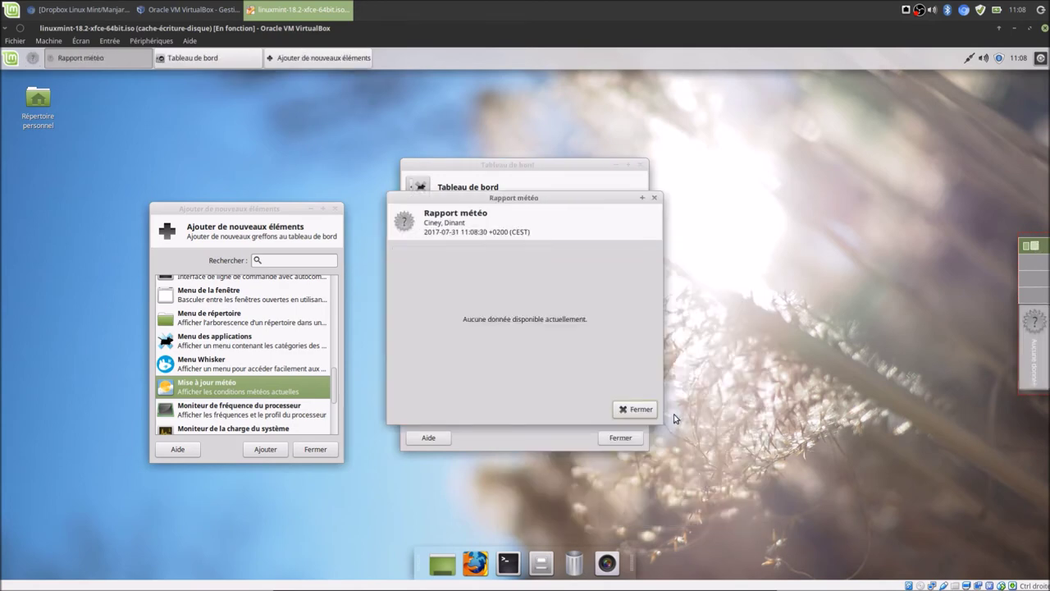
{"action": "left_click", "coordinate": [648, 409]}
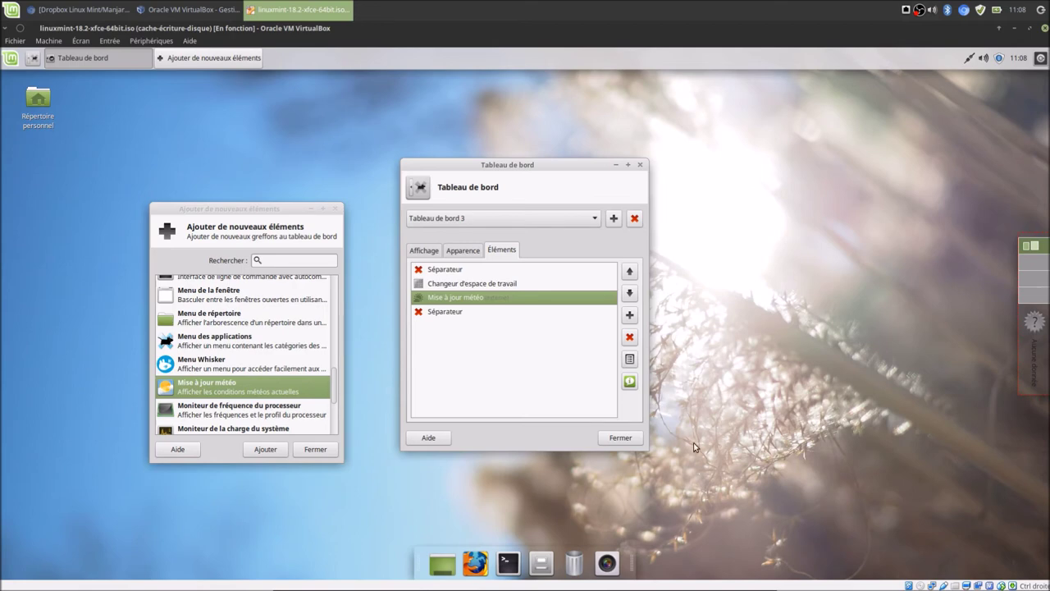
{"action": "mouse_move", "coordinate": [1029, 370]}
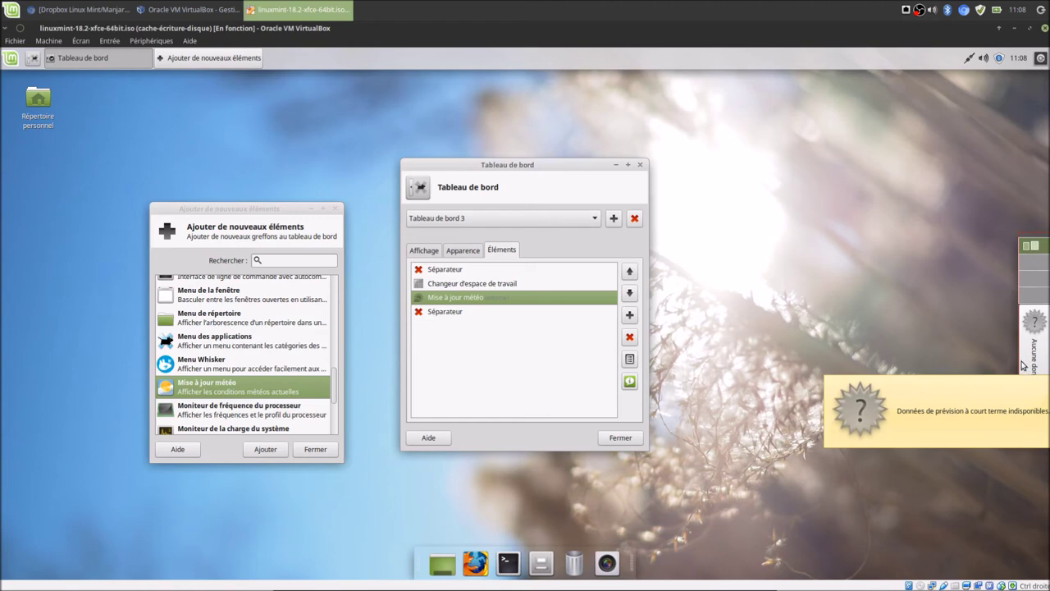
Set the display mode of Tableau de bord 3 to Barre du bureau.
{"action": "left_click", "coordinate": [422, 250]}
{"action": "left_click", "coordinate": [460, 288]}
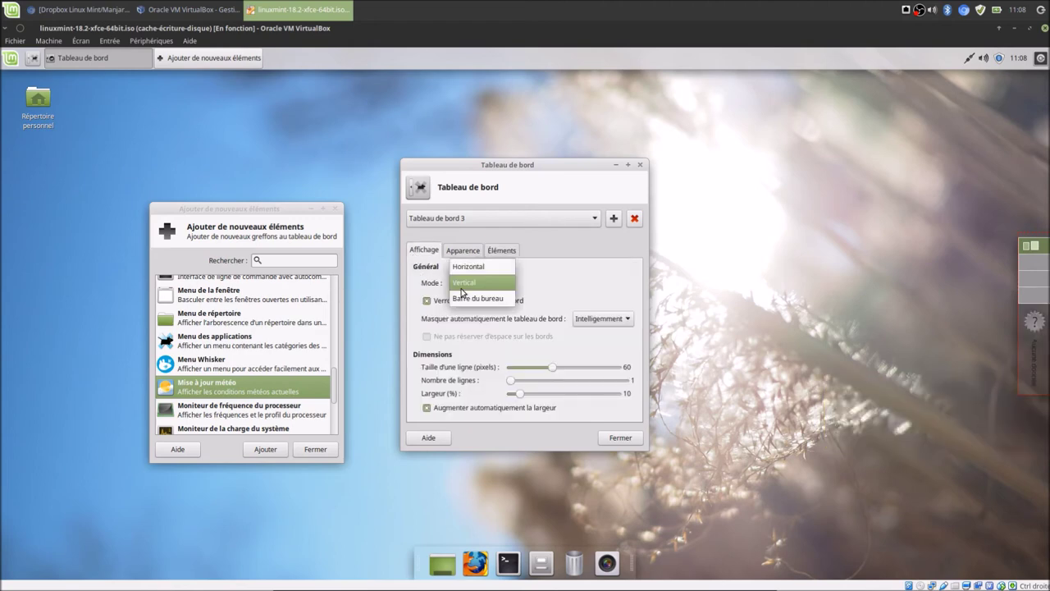
{"action": "left_click", "coordinate": [466, 300]}
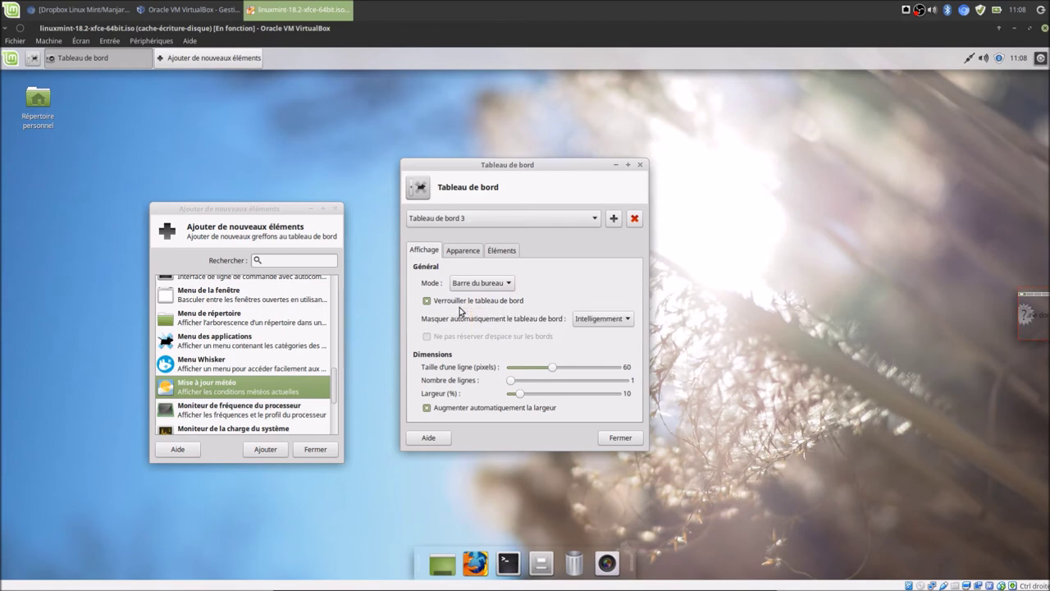
Set the row size of Tableau de bord 3 to 80 pixels.
{"action": "scroll", "coordinate": [585, 370], "scroll_direction": "up", "scroll_amount": 8}
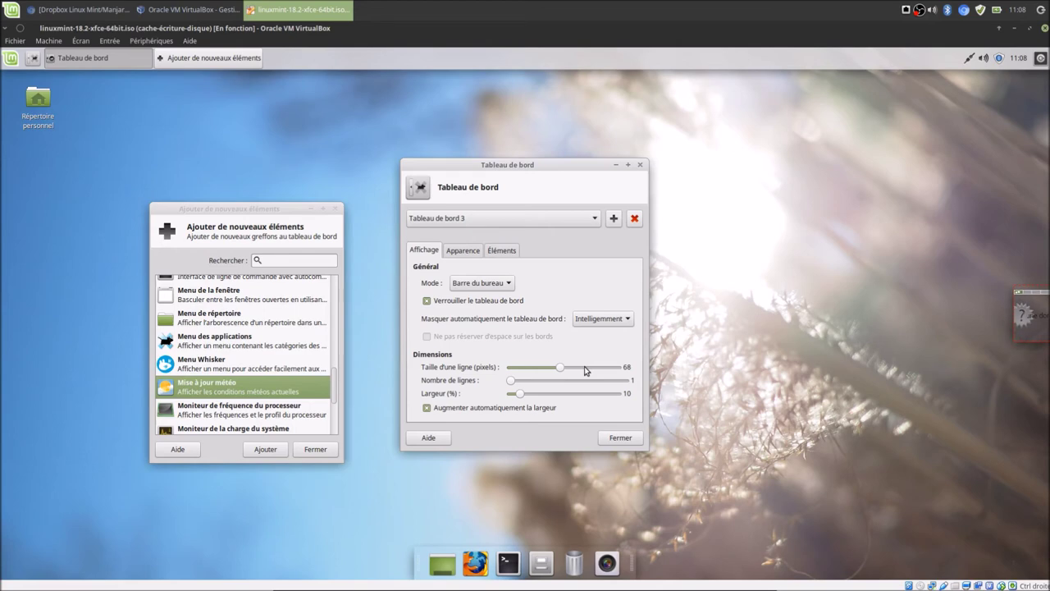
{"action": "scroll", "coordinate": [585, 371], "scroll_direction": "up", "scroll_amount": 8}
{"action": "scroll", "coordinate": [586, 370], "scroll_direction": "up", "scroll_amount": 4}
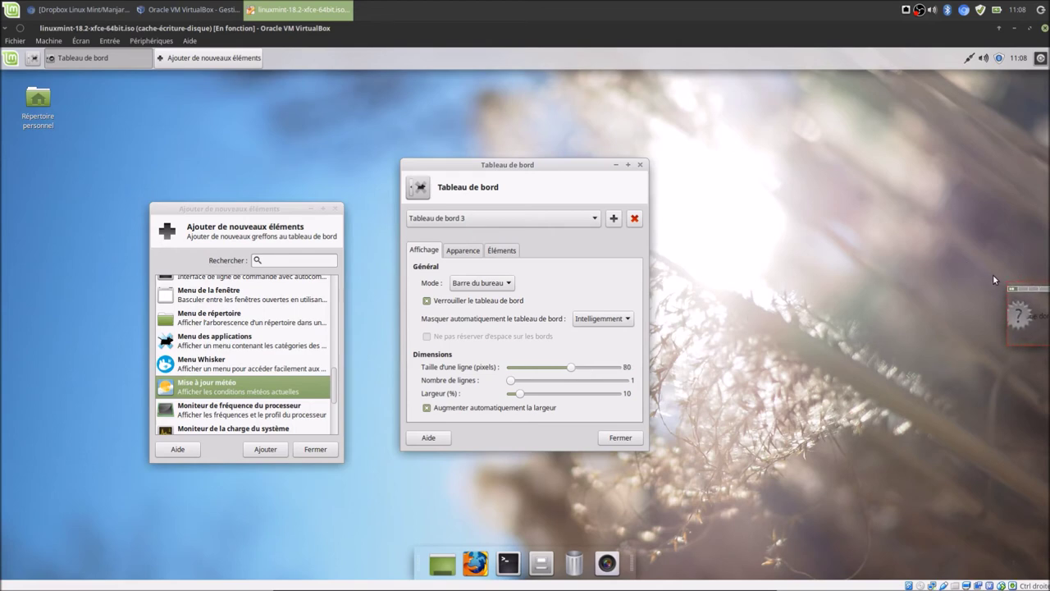
Set the number of rows of the Changeur d'espace de travail item in Tableau de bord 3 to 2.
{"action": "left_click", "coordinate": [502, 251]}
{"action": "left_click", "coordinate": [500, 283]}
{"action": "left_click", "coordinate": [625, 362]}
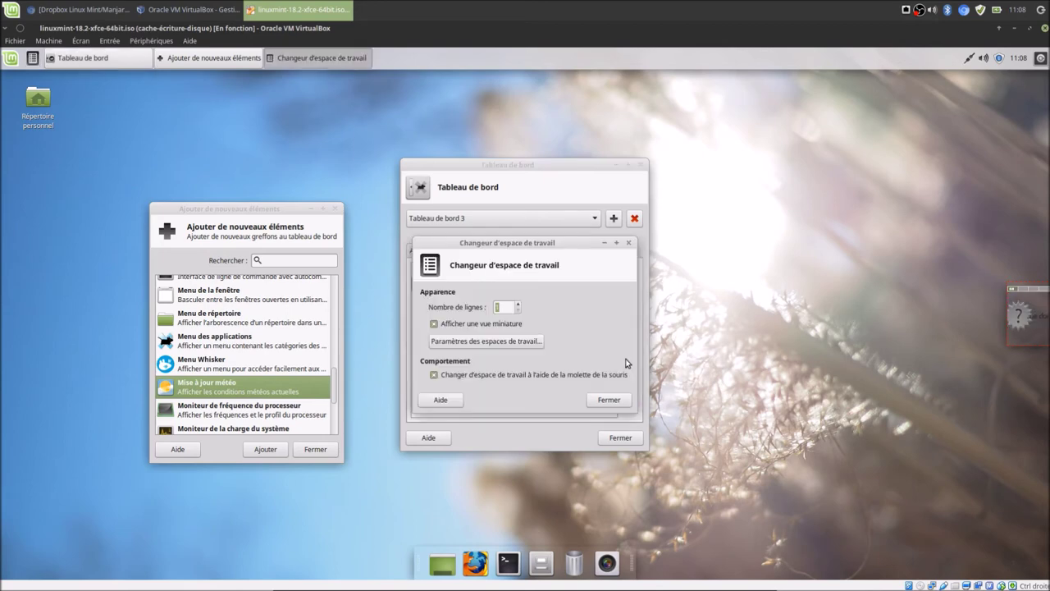
{"action": "left_click", "coordinate": [517, 304]}
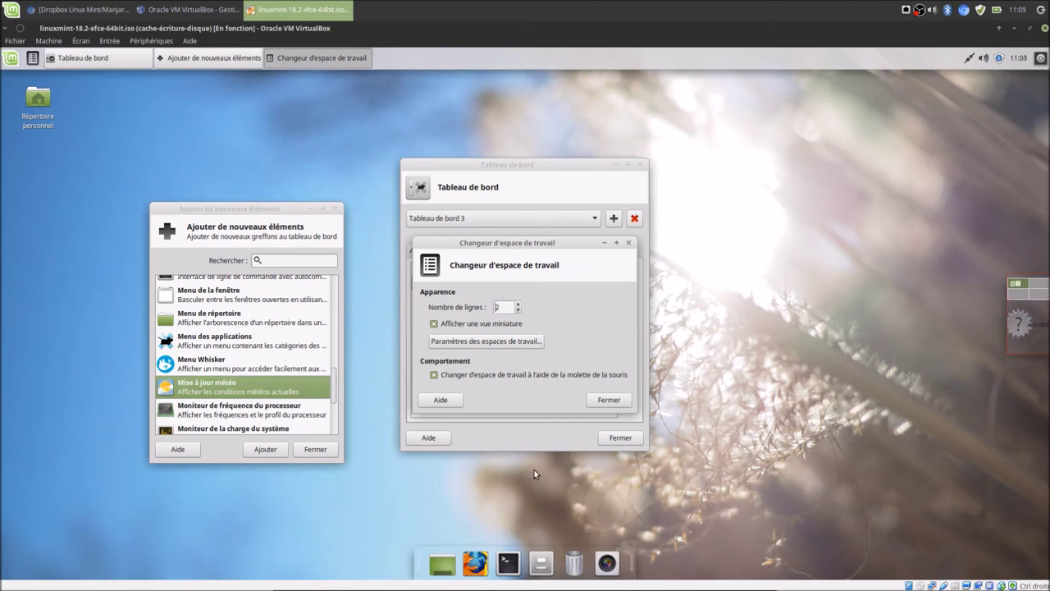
{"action": "left_click", "coordinate": [599, 402]}
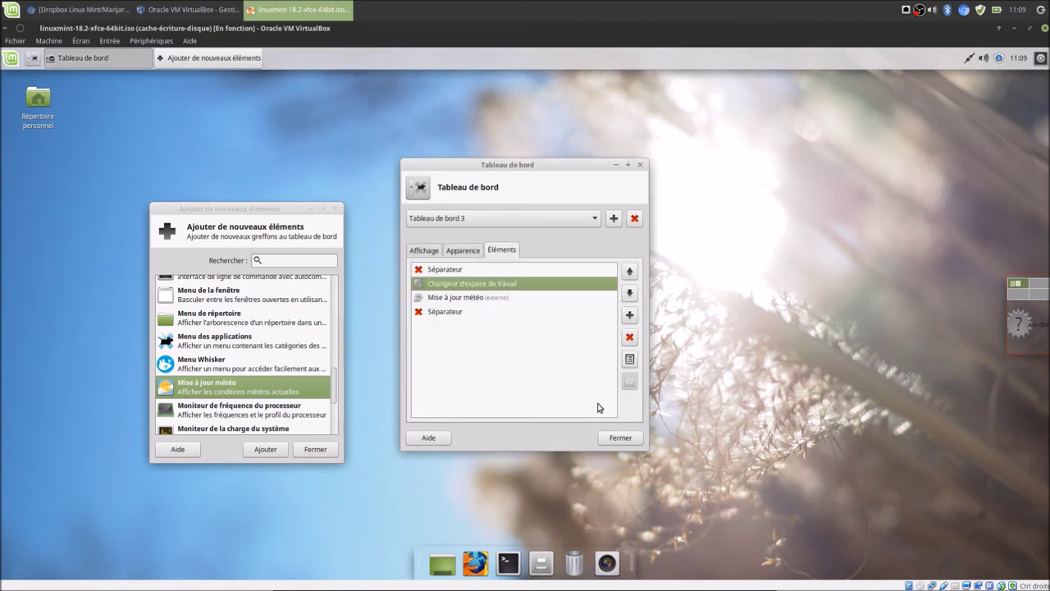
Add a Moniteur de fréquence du processeur item and move it to the upper panel, just before the notification icons.
{"action": "left_click", "coordinate": [256, 410]}
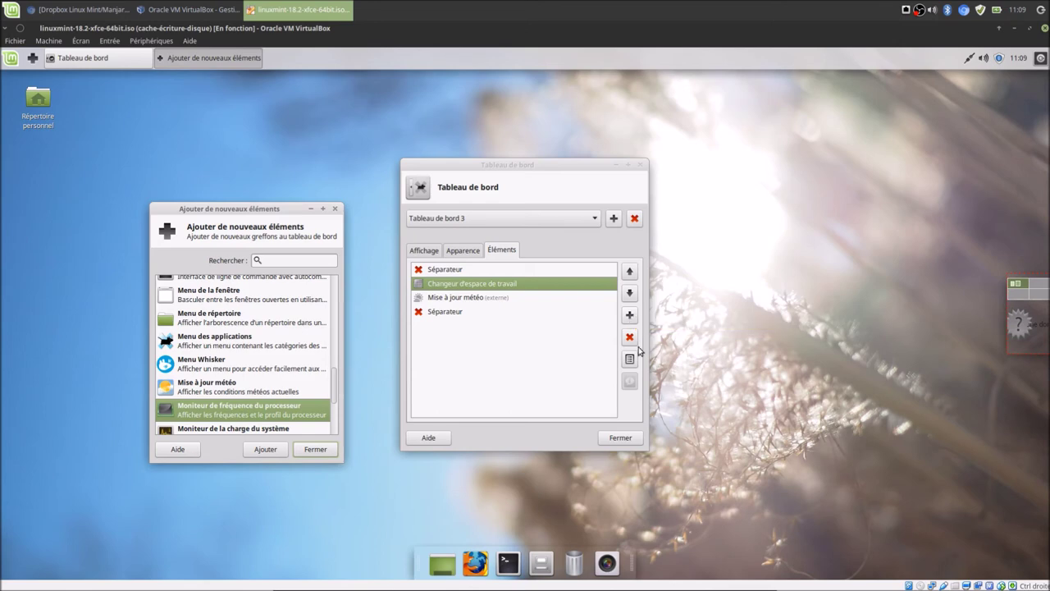
{"action": "left_click", "coordinate": [273, 452]}
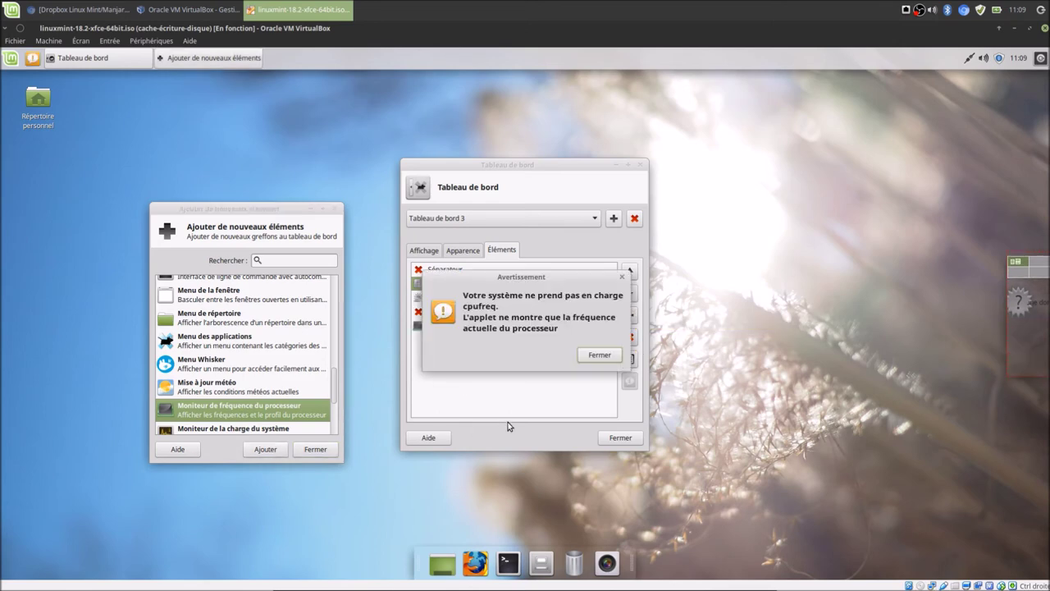
{"action": "left_click", "coordinate": [614, 355]}
{"action": "mouse_move", "coordinate": [1018, 361]}
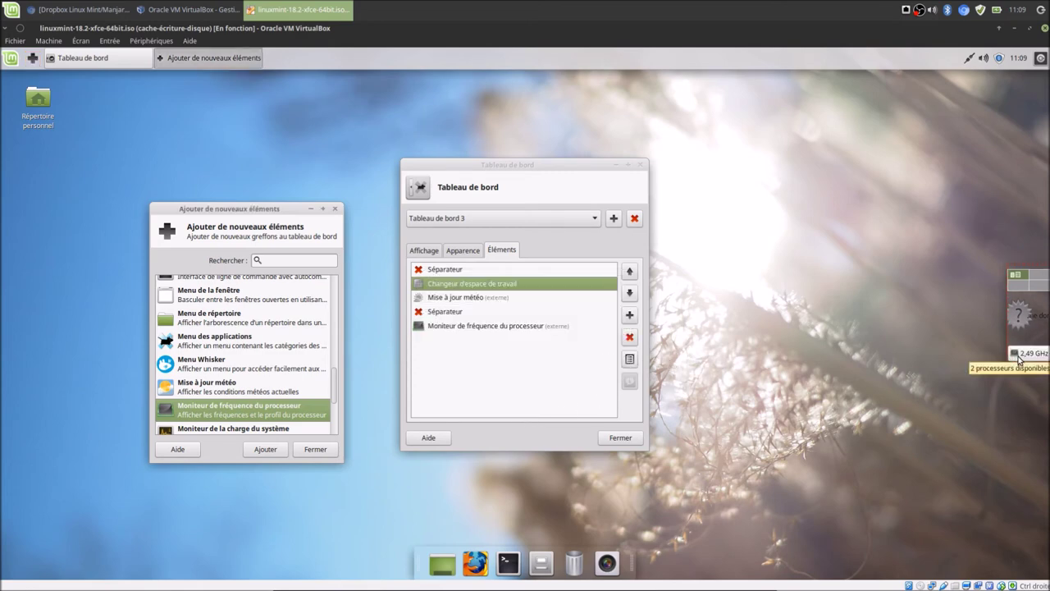
{"action": "right_click", "coordinate": [1021, 359]}
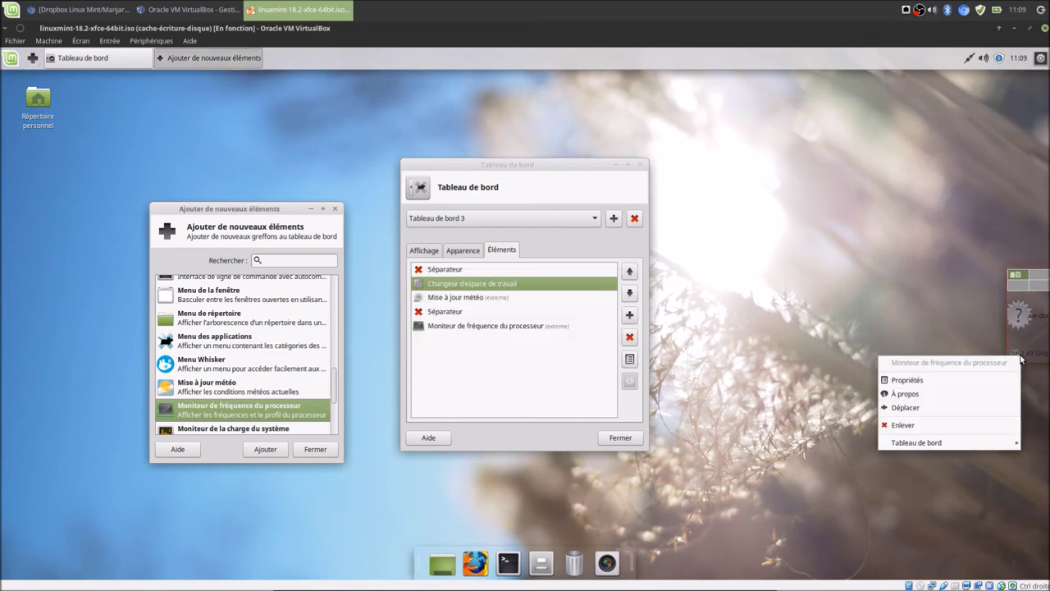
{"action": "left_click", "coordinate": [902, 403]}
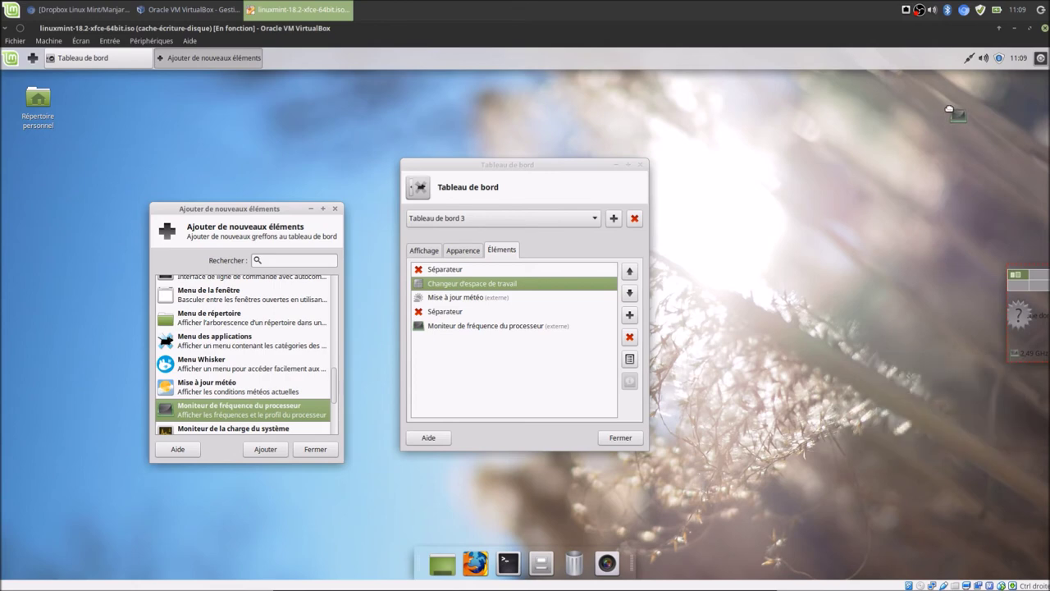
{"action": "left_click", "coordinate": [958, 58]}
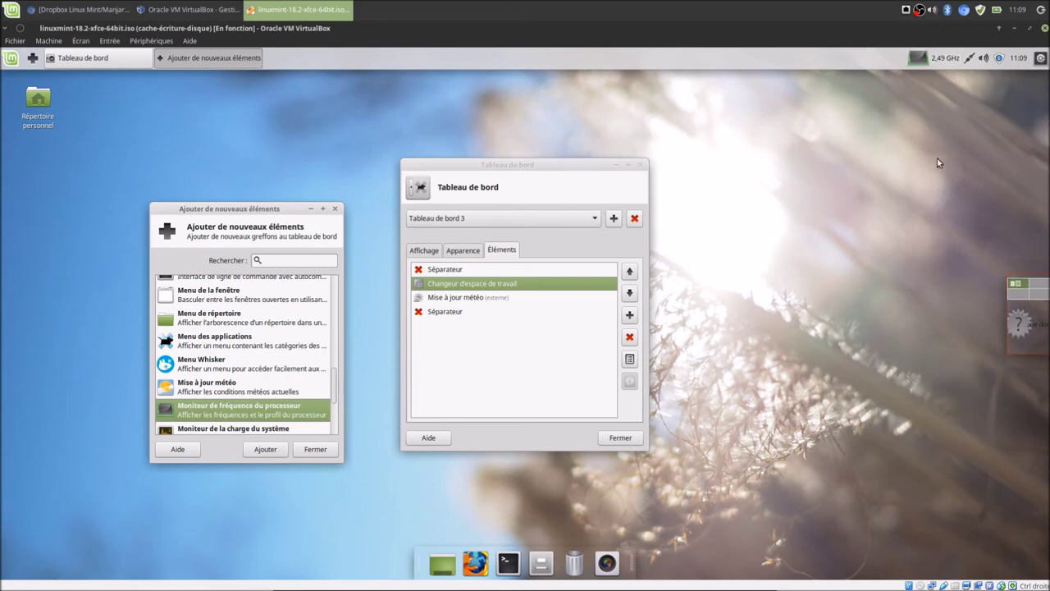
Configure the processor frequency monitor to stay compact, show single-line text and hide the processor profile, keeping the icon, frequency and processor 0.
{"action": "right_click", "coordinate": [942, 61]}
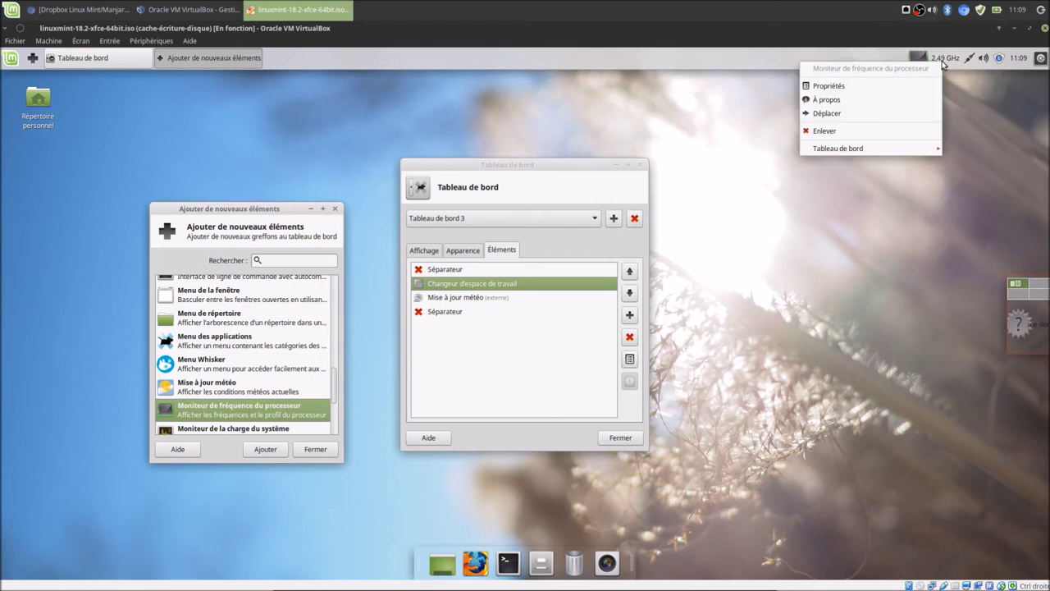
{"action": "left_click", "coordinate": [847, 86]}
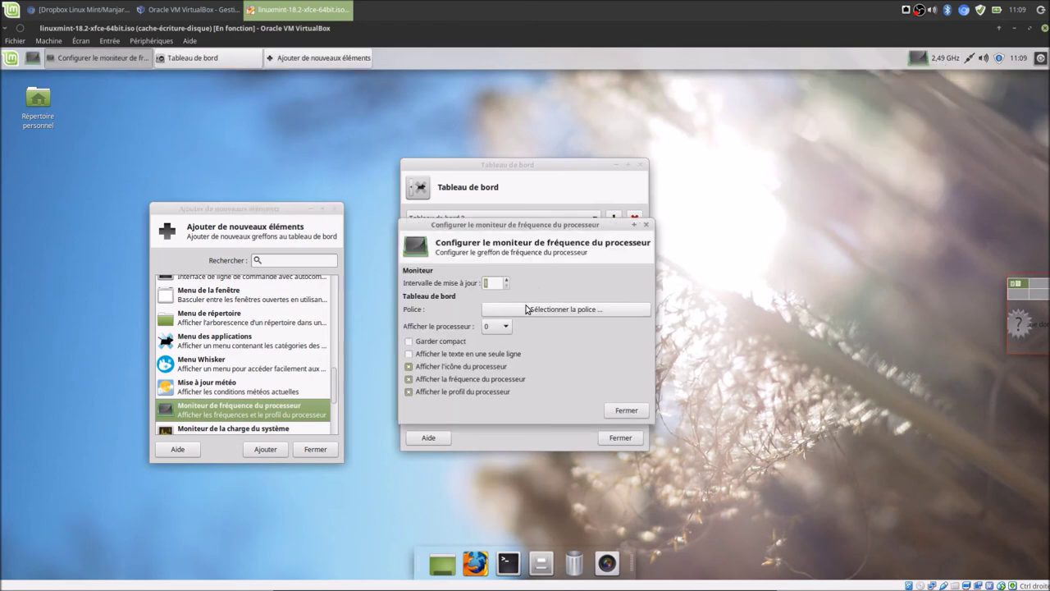
{"action": "left_click", "coordinate": [445, 343]}
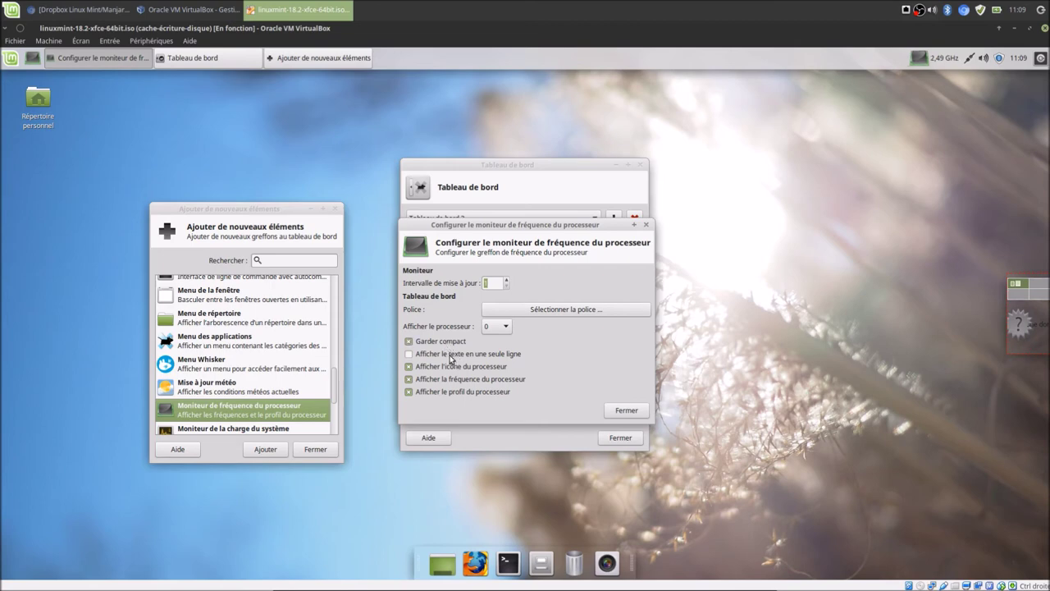
{"action": "left_click", "coordinate": [451, 359]}
{"action": "left_click", "coordinate": [460, 394]}
{"action": "left_click", "coordinate": [451, 380]}
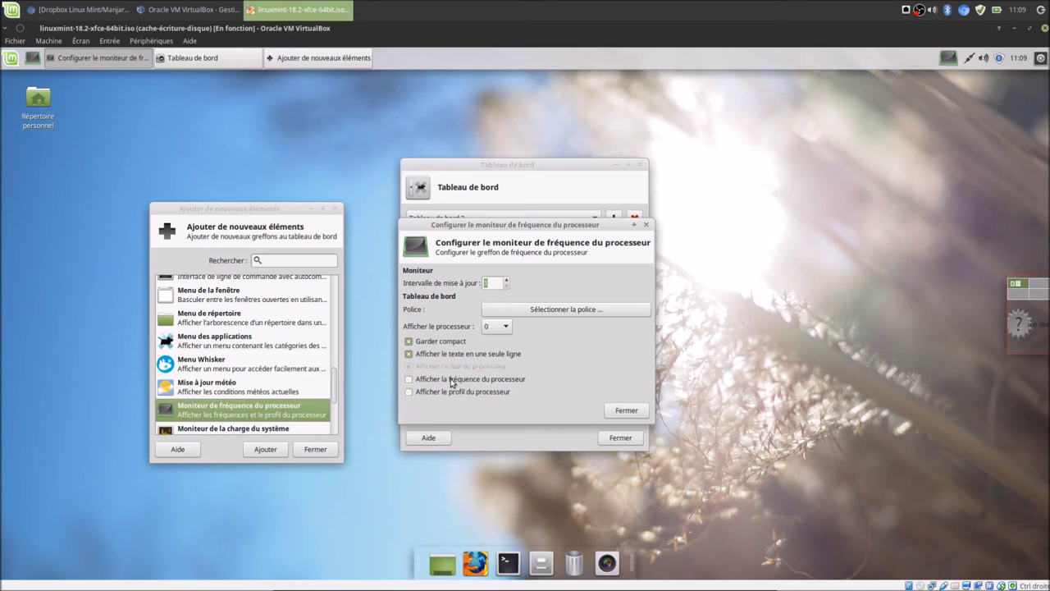
{"action": "left_click", "coordinate": [451, 382]}
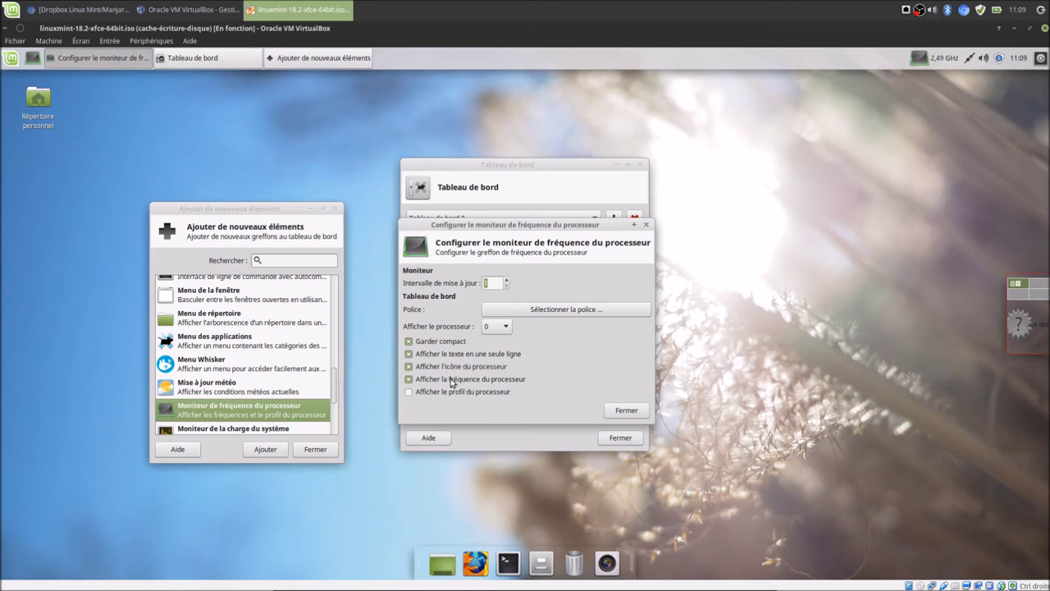
{"action": "left_click", "coordinate": [501, 330]}
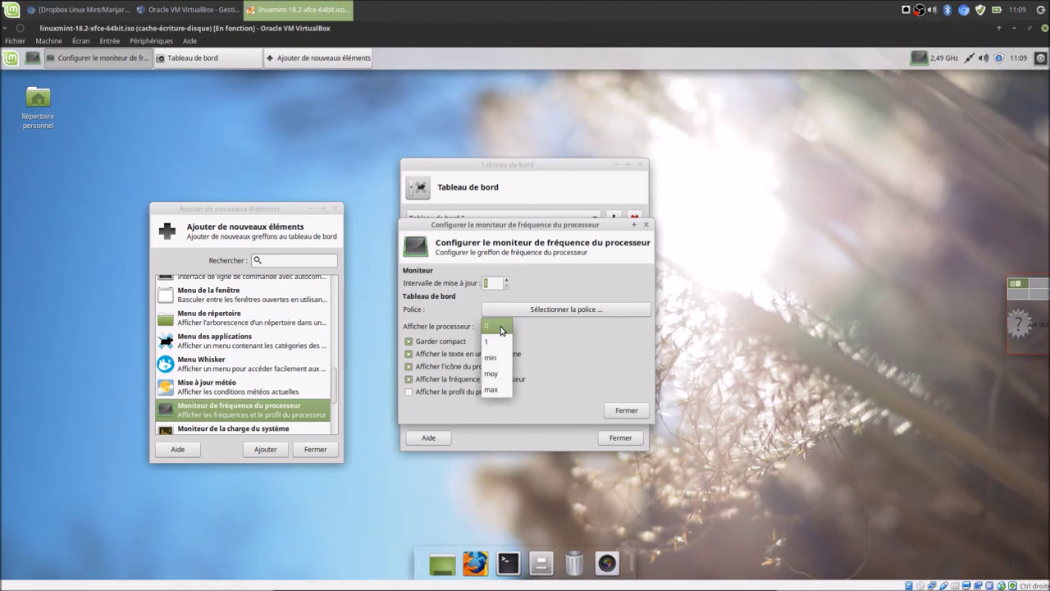
{"action": "left_click", "coordinate": [501, 328]}
{"action": "left_click", "coordinate": [615, 414]}
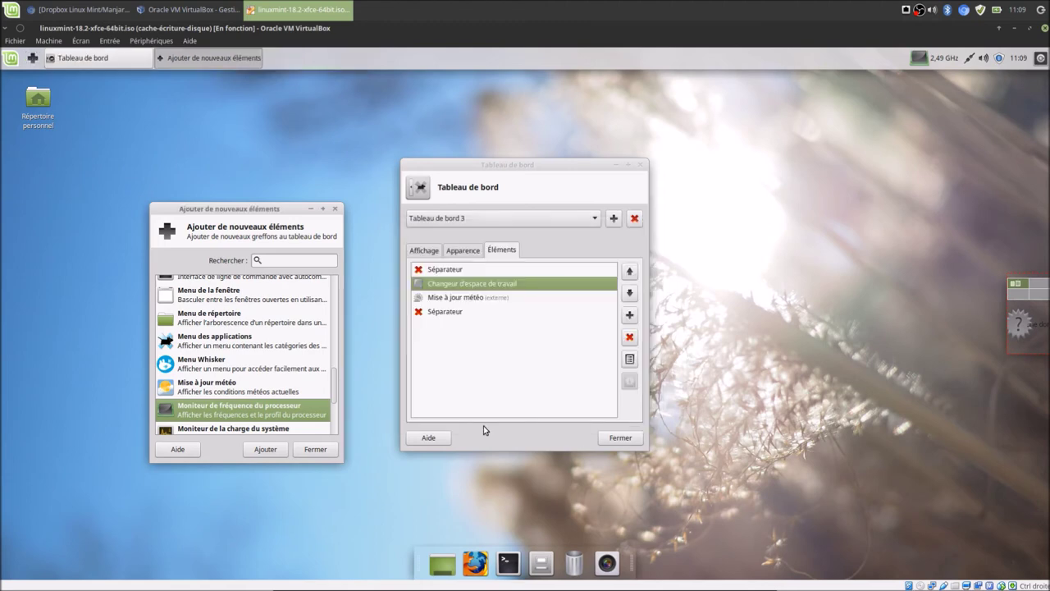
Add a second Moniteur de fréquence du processeur item and move it to the upper panel beside the first one.
{"action": "left_click", "coordinate": [274, 452]}
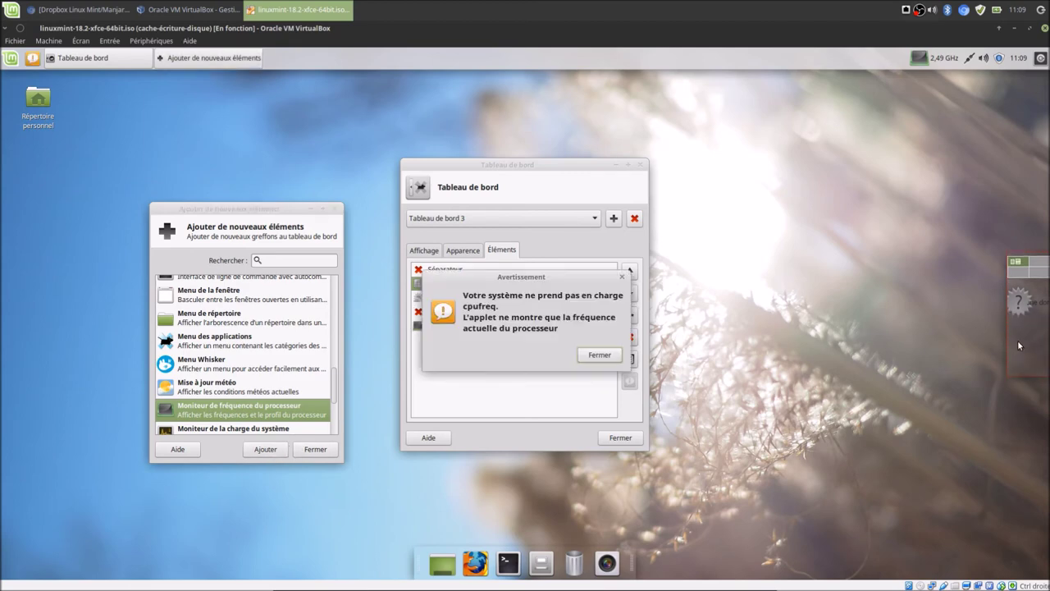
{"action": "left_click", "coordinate": [598, 356]}
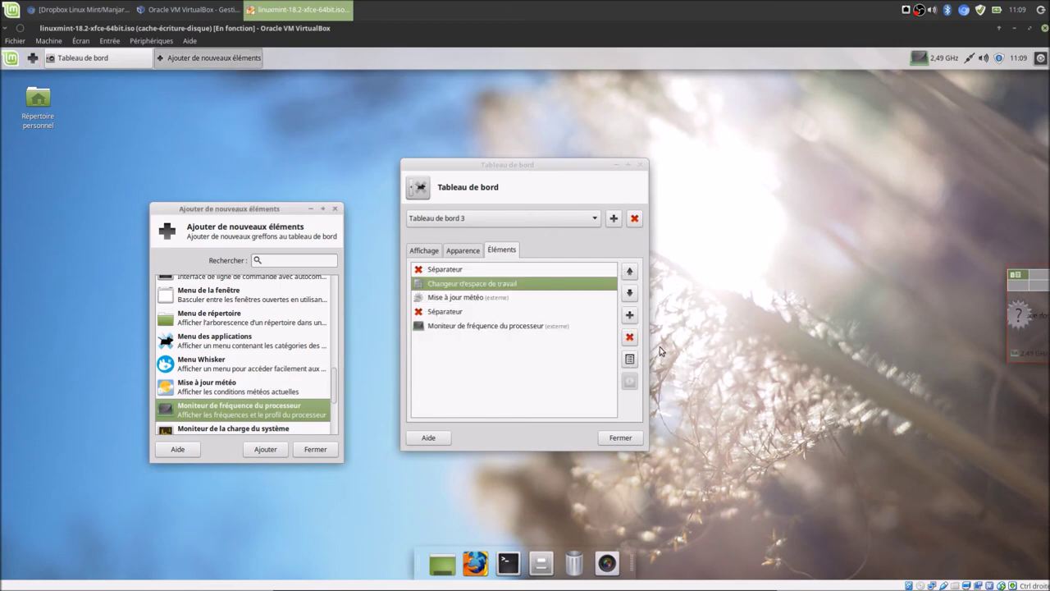
{"action": "right_click", "coordinate": [1027, 360]}
{"action": "left_click", "coordinate": [928, 405]}
{"action": "left_click", "coordinate": [958, 66]}
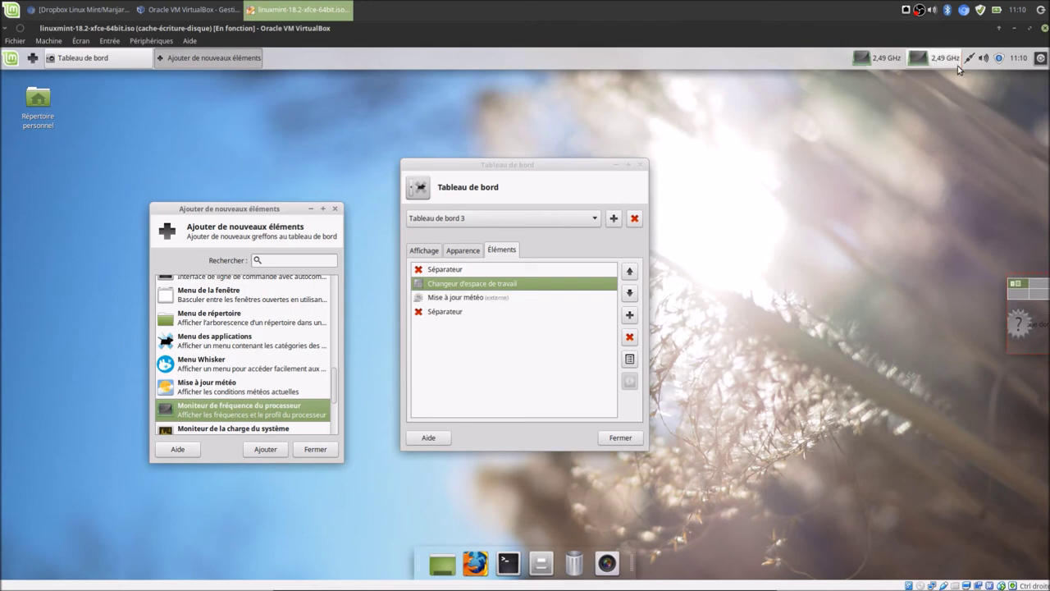
Set the second processor frequency monitor to display processor 1.
{"action": "right_click", "coordinate": [940, 62]}
{"action": "left_click", "coordinate": [907, 83]}
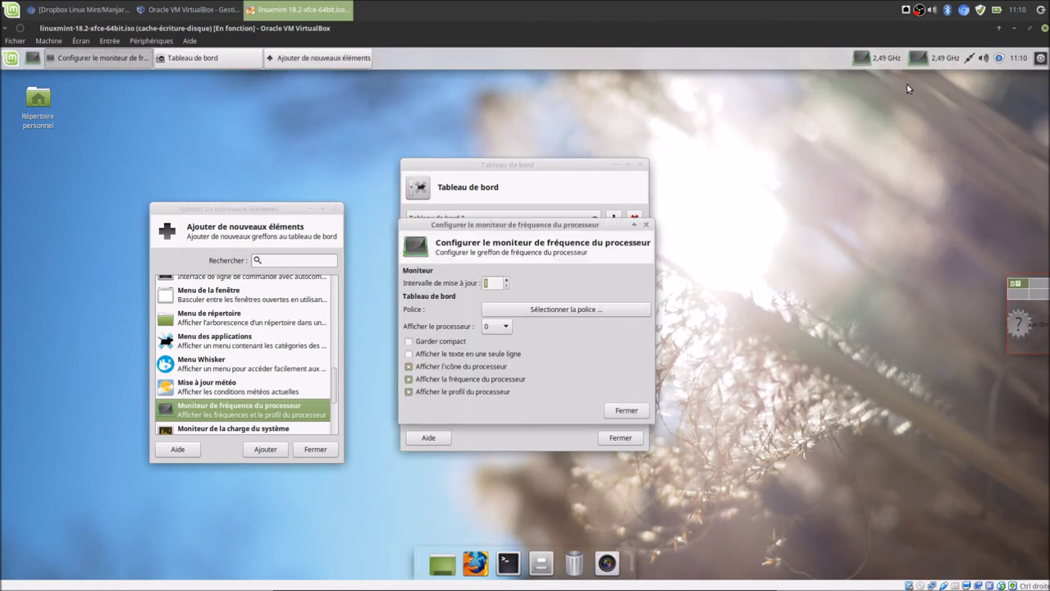
{"action": "left_click", "coordinate": [503, 327]}
{"action": "left_click", "coordinate": [503, 344]}
{"action": "left_click", "coordinate": [627, 410]}
Add a Moniteur de la charge du système item and move it to the upper panel, after the two frequency monitors.
{"action": "scroll", "coordinate": [222, 422], "scroll_direction": "down", "scroll_amount": 1}
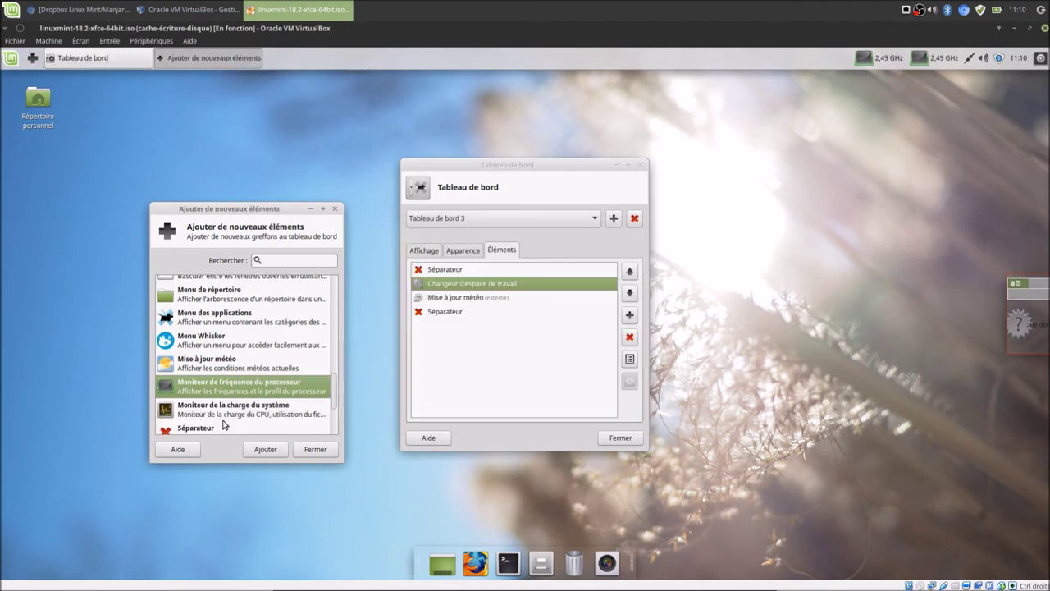
{"action": "left_click", "coordinate": [222, 414]}
{"action": "left_click", "coordinate": [274, 450]}
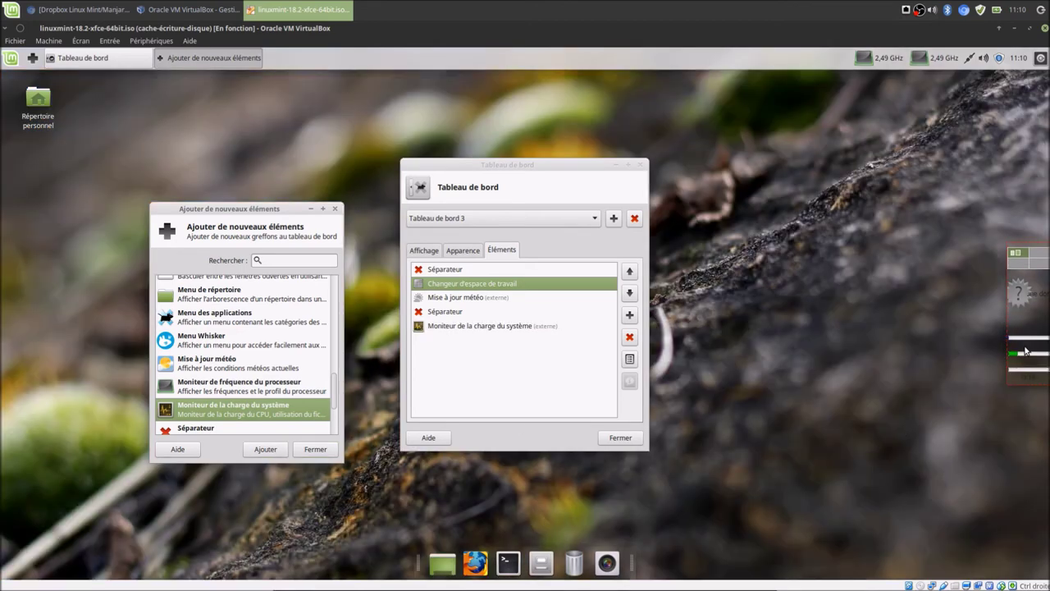
{"action": "right_click", "coordinate": [1025, 351]}
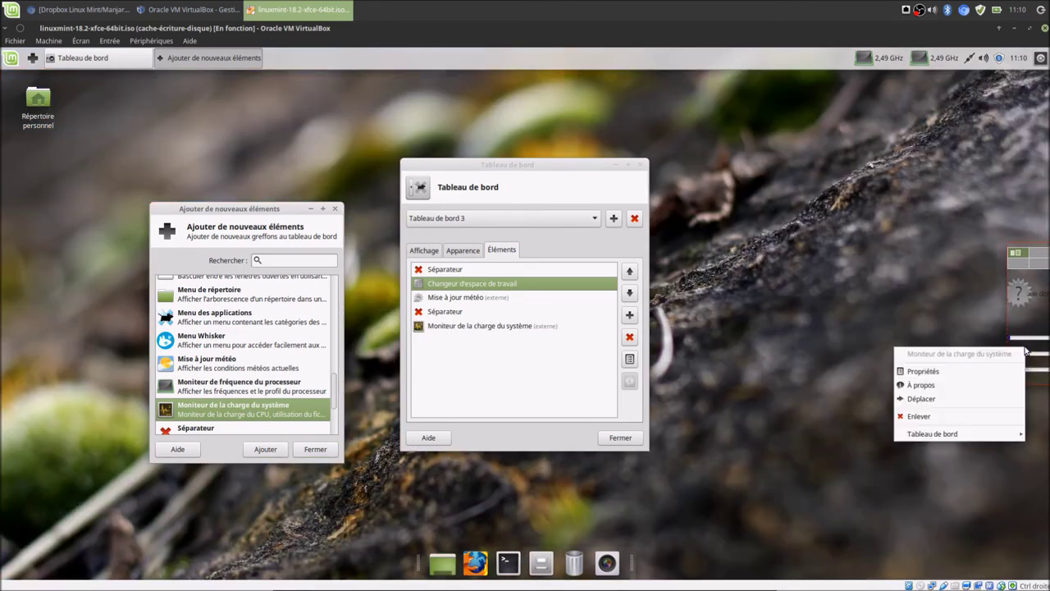
{"action": "left_click", "coordinate": [945, 398]}
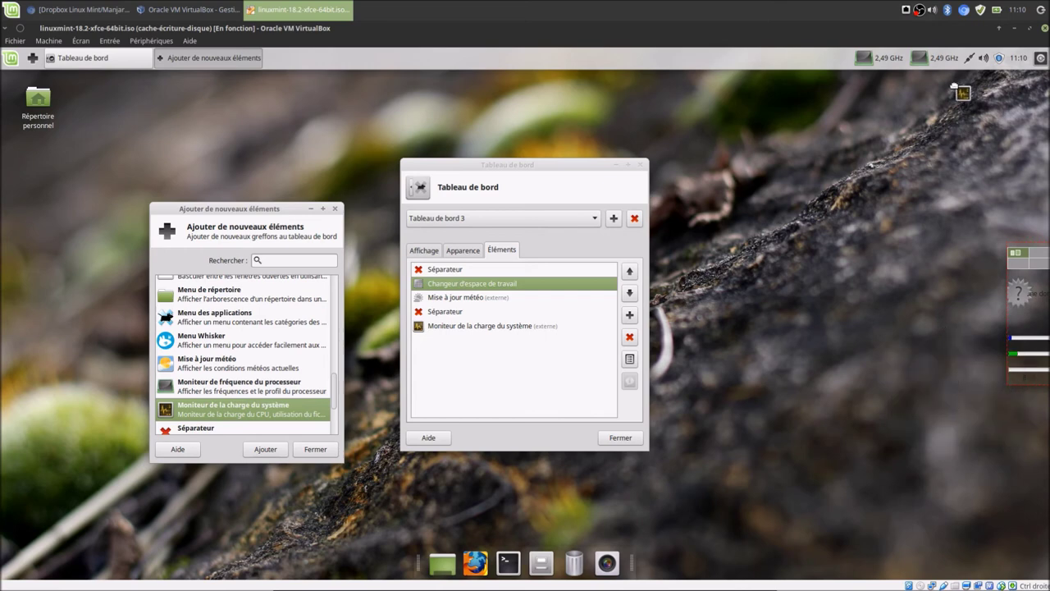
{"action": "left_click", "coordinate": [958, 64]}
Change the system load monitor's labels to CPU, MEM and SWAP, and disable its uptime monitor.
{"action": "right_click", "coordinate": [919, 65]}
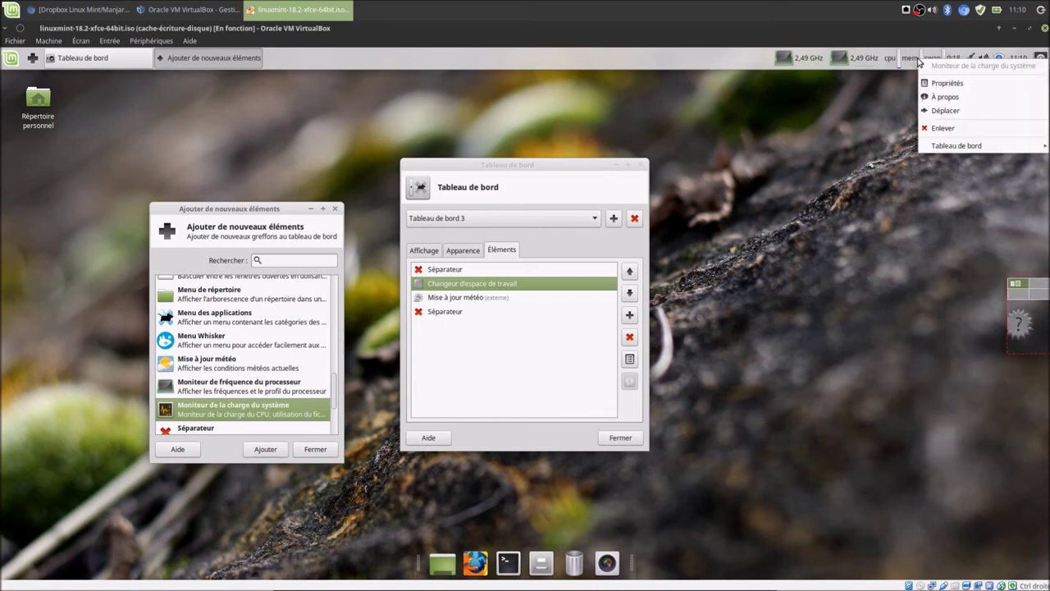
{"action": "left_click", "coordinate": [932, 83]}
{"action": "left_click", "coordinate": [579, 226]}
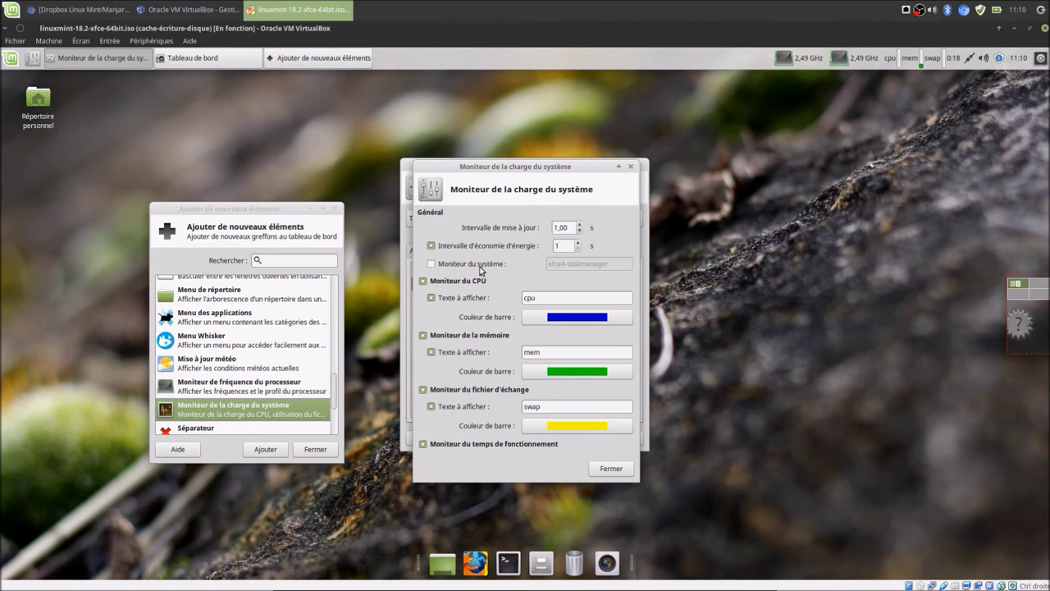
{"action": "left_click_drag", "start_coordinate": [566, 297], "coordinate": [494, 290]}
{"action": "type", "text": "CPU"}
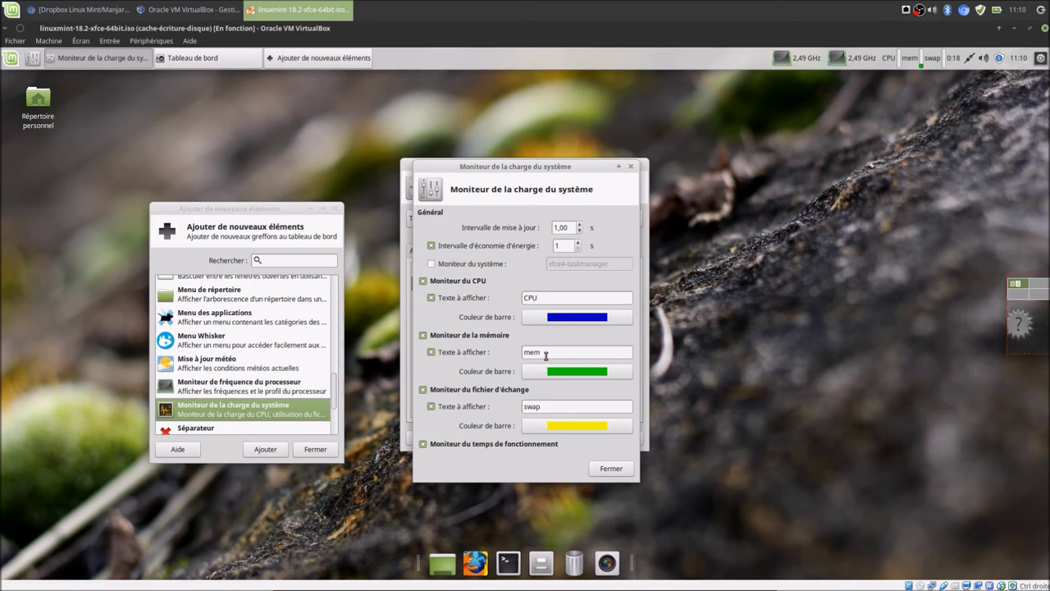
{"action": "left_click_drag", "start_coordinate": [546, 354], "coordinate": [462, 337]}
{"action": "type", "text": "MEM"}
{"action": "left_click_drag", "start_coordinate": [553, 405], "coordinate": [508, 403]}
{"action": "type", "text": "SWAP"}
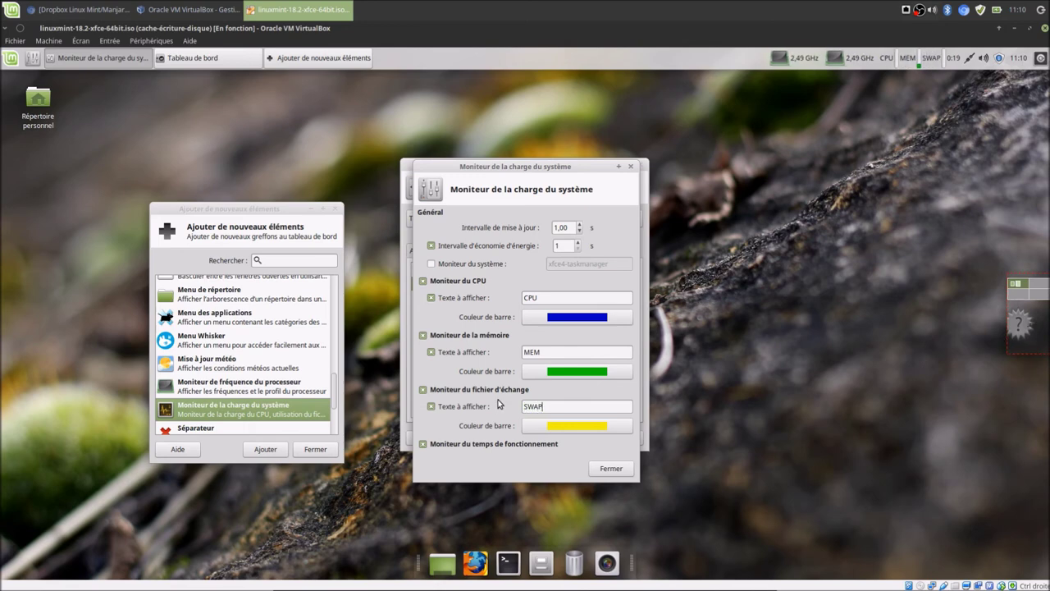
{"action": "left_click", "coordinate": [475, 446]}
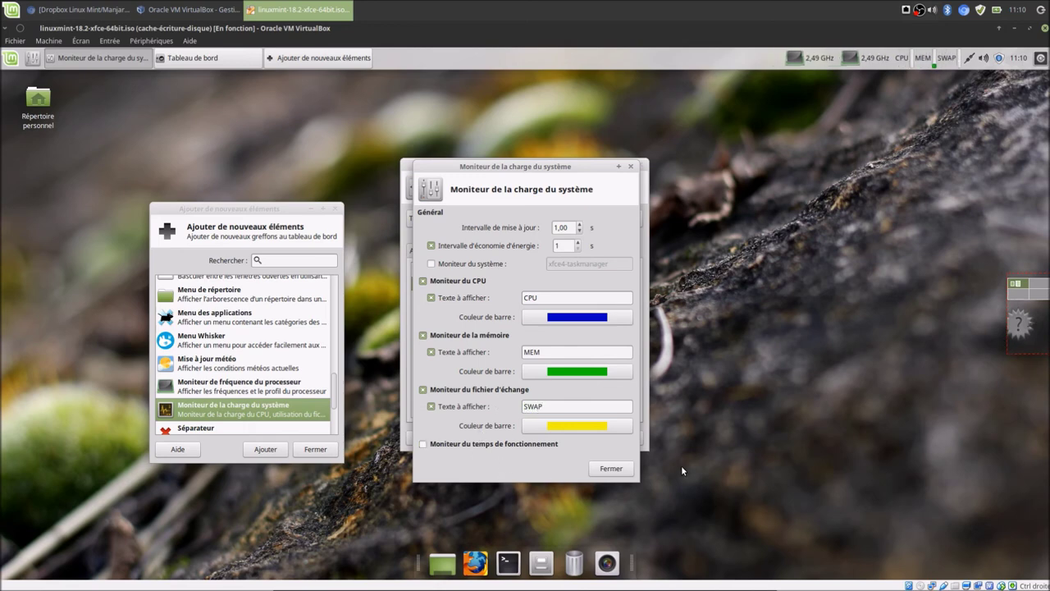
{"action": "left_click", "coordinate": [611, 468]}
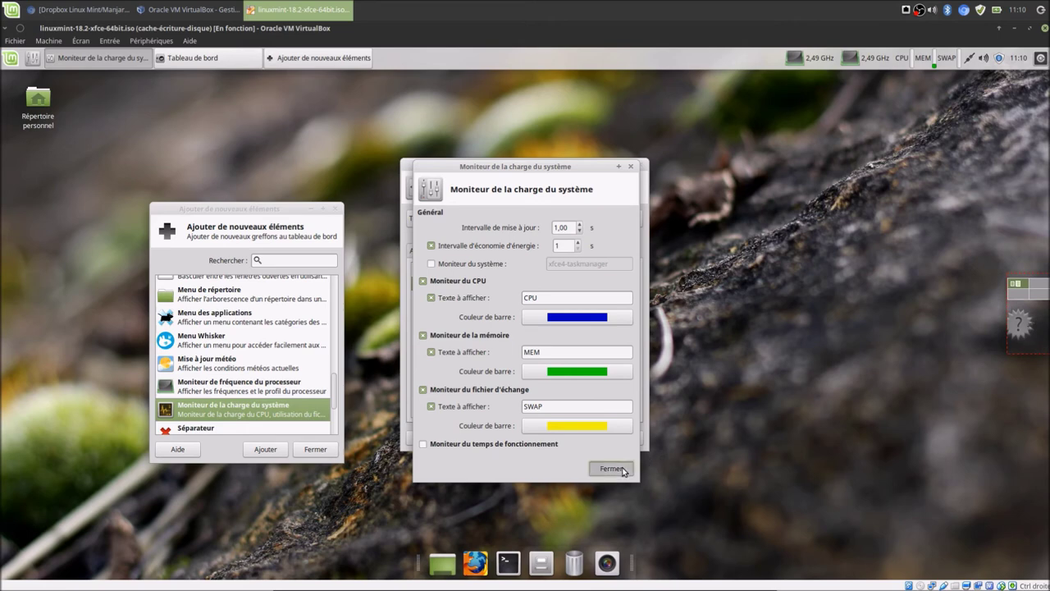
{"action": "scroll", "coordinate": [232, 381], "scroll_direction": "down", "scroll_amount": 1}
{"action": "scroll", "coordinate": [232, 382], "scroll_direction": "down", "scroll_amount": 4}
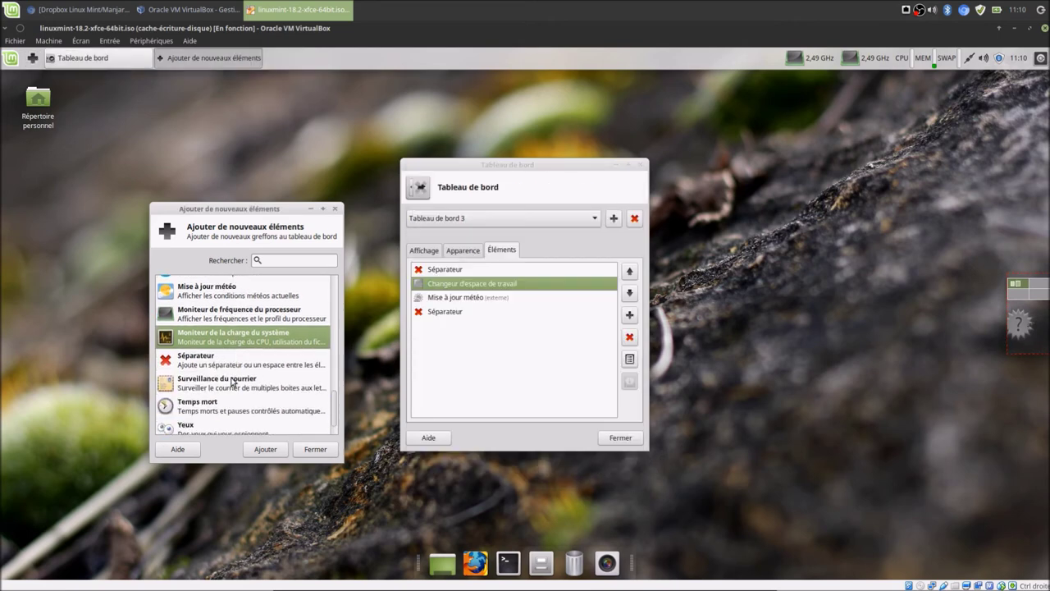
{"action": "scroll", "coordinate": [232, 381], "scroll_direction": "up", "scroll_amount": 5}
{"action": "scroll", "coordinate": [232, 381], "scroll_direction": "down", "scroll_amount": 4}
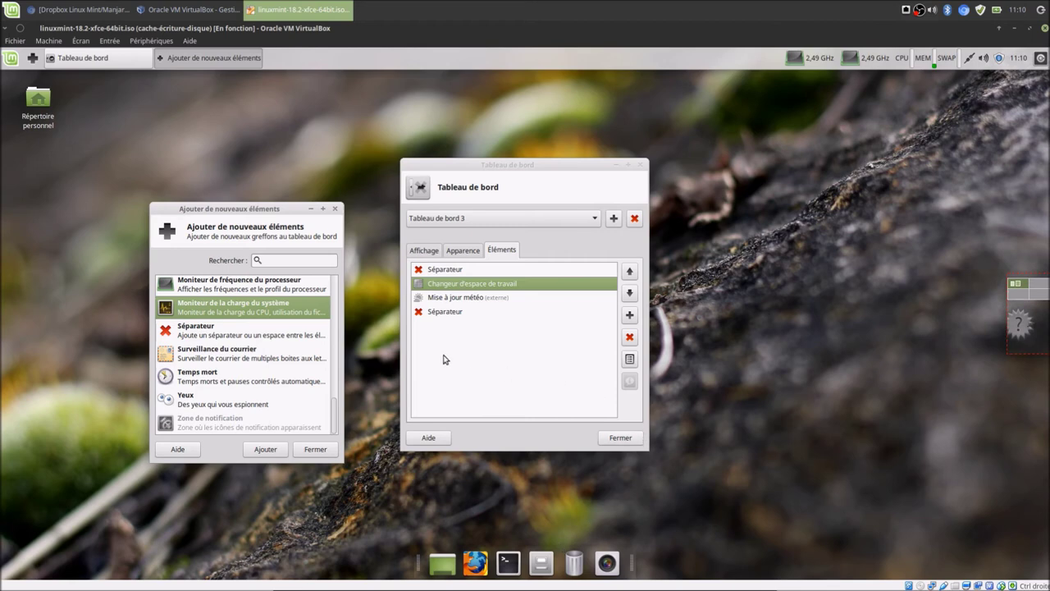
Remove the Mise à jour météo item from Tableau de bord 3.
{"action": "left_click", "coordinate": [441, 297]}
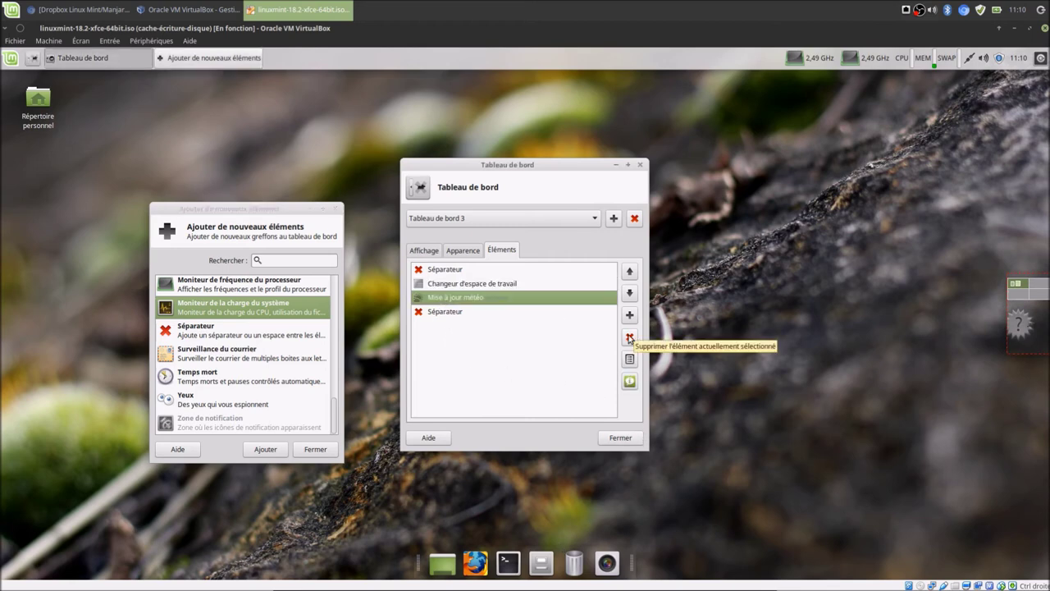
{"action": "left_click", "coordinate": [629, 339]}
{"action": "left_click", "coordinate": [628, 350]}
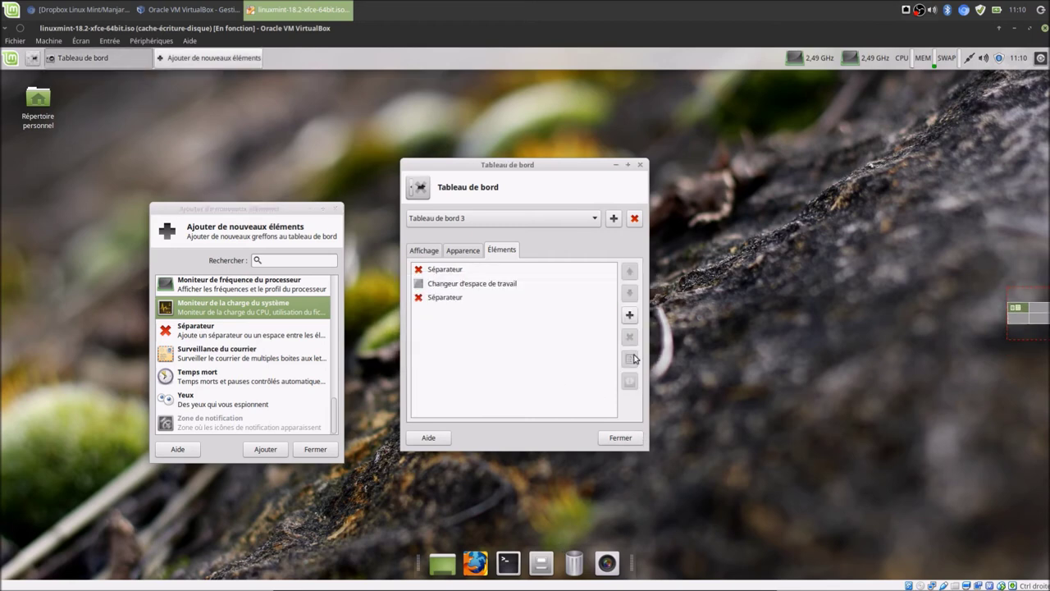
Set the number of rows of the Changeur d'espace de travail item in Tableau de bord 3 to 1.
{"action": "left_click", "coordinate": [495, 284]}
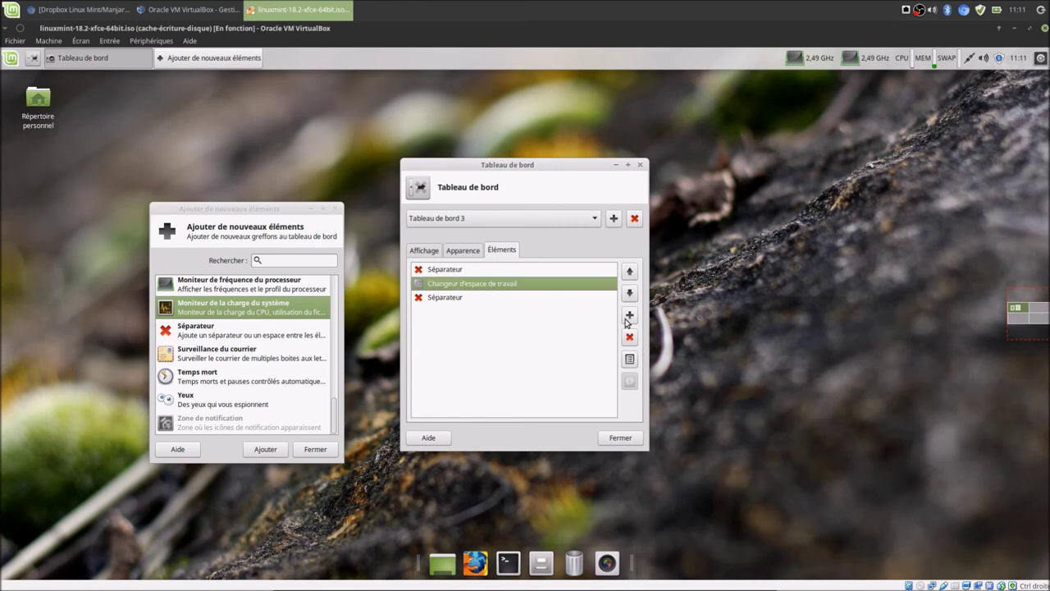
{"action": "left_click", "coordinate": [629, 358]}
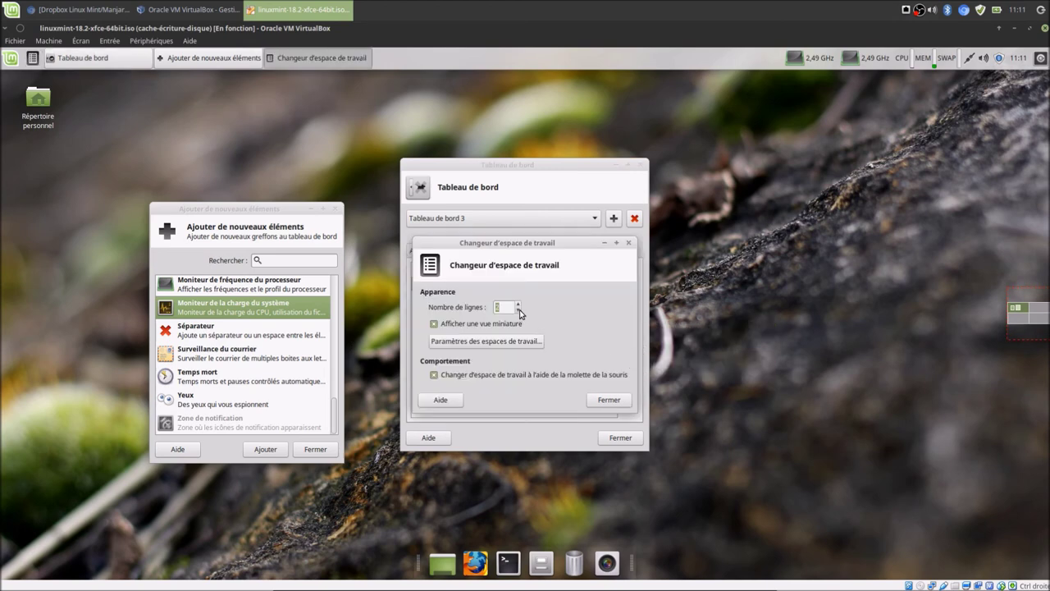
{"action": "left_click", "coordinate": [518, 310]}
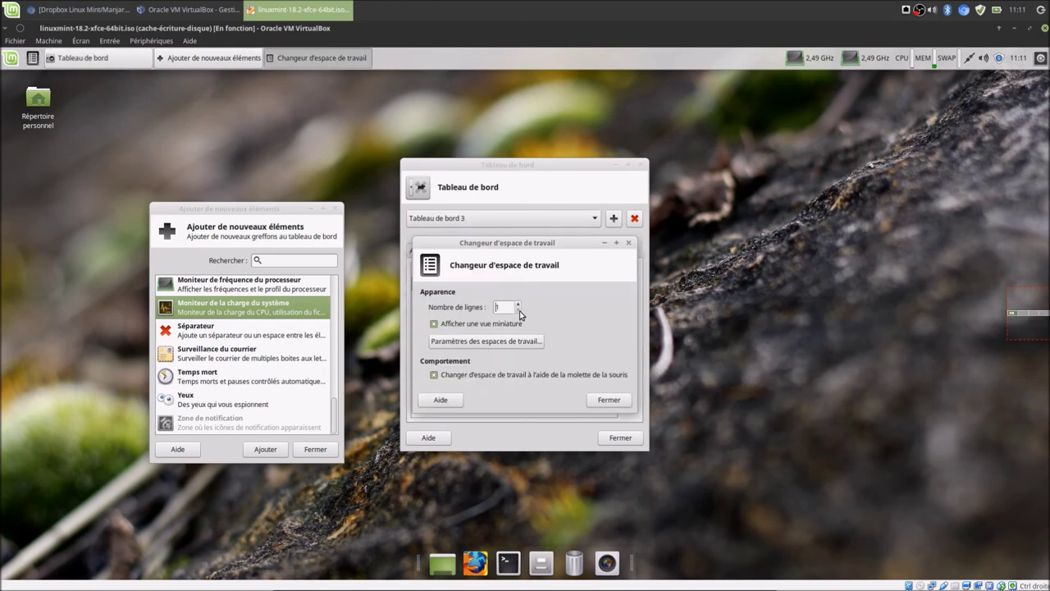
{"action": "left_click", "coordinate": [609, 399]}
Set the display mode of Tableau de bord 3 to Vertical and close the panel settings and the add-items window.
{"action": "left_click", "coordinate": [421, 252]}
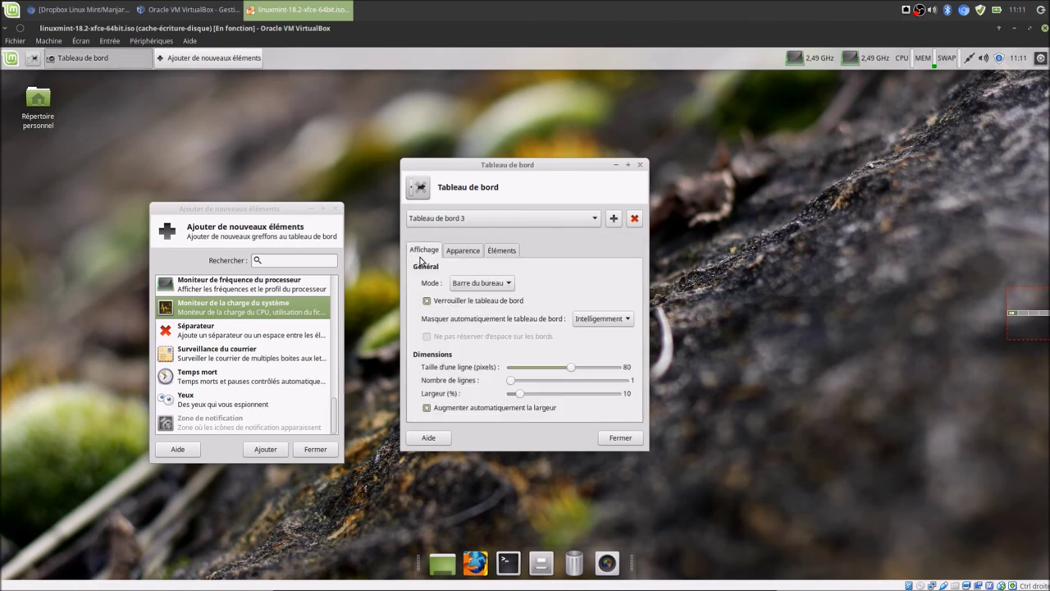
{"action": "left_click", "coordinate": [497, 285]}
{"action": "left_click", "coordinate": [491, 267]}
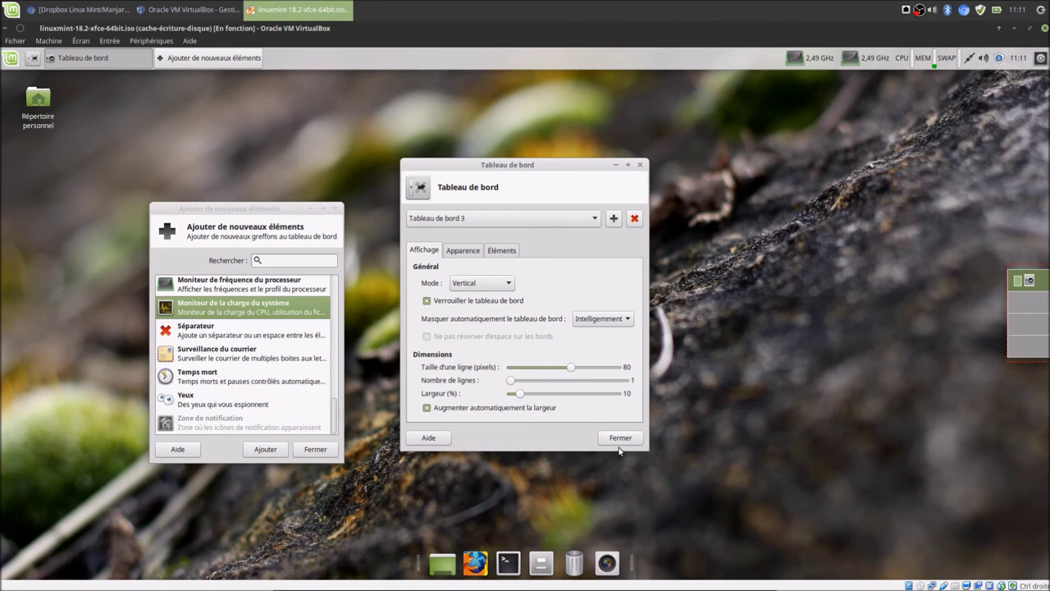
{"action": "left_click", "coordinate": [618, 441]}
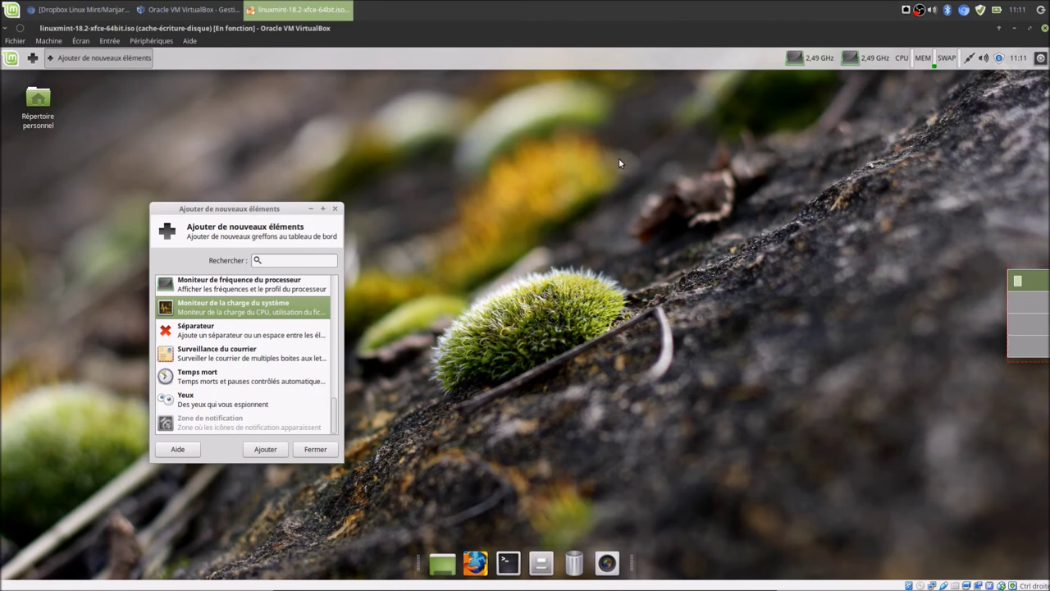
{"action": "left_click", "coordinate": [316, 448]}
Open the Apparence settings from the system settings and set the icon theme to Mint-Y.
{"action": "left_click", "coordinate": [8, 61]}
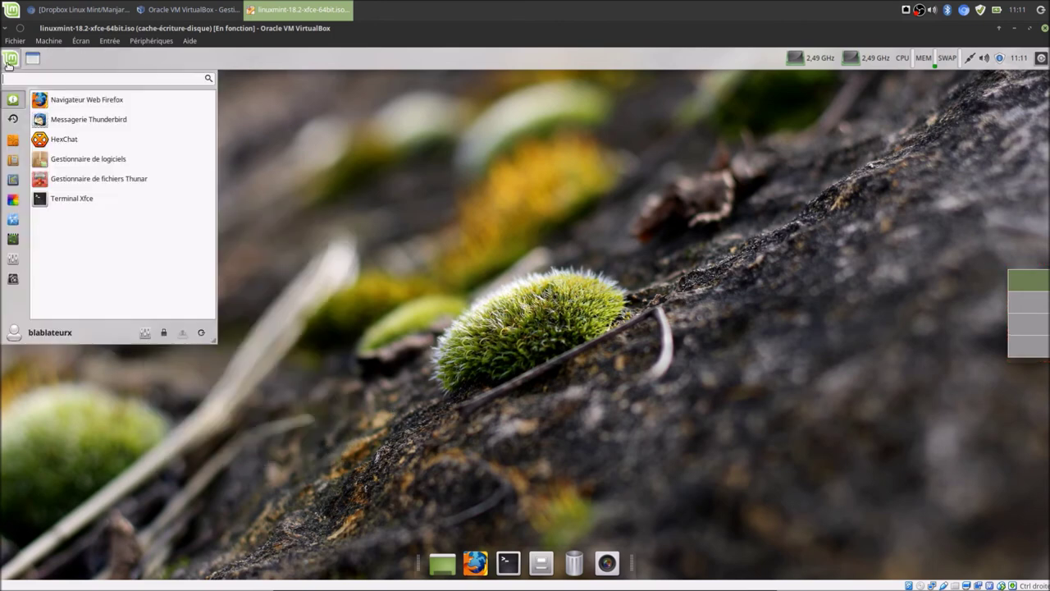
{"action": "left_click", "coordinate": [144, 332]}
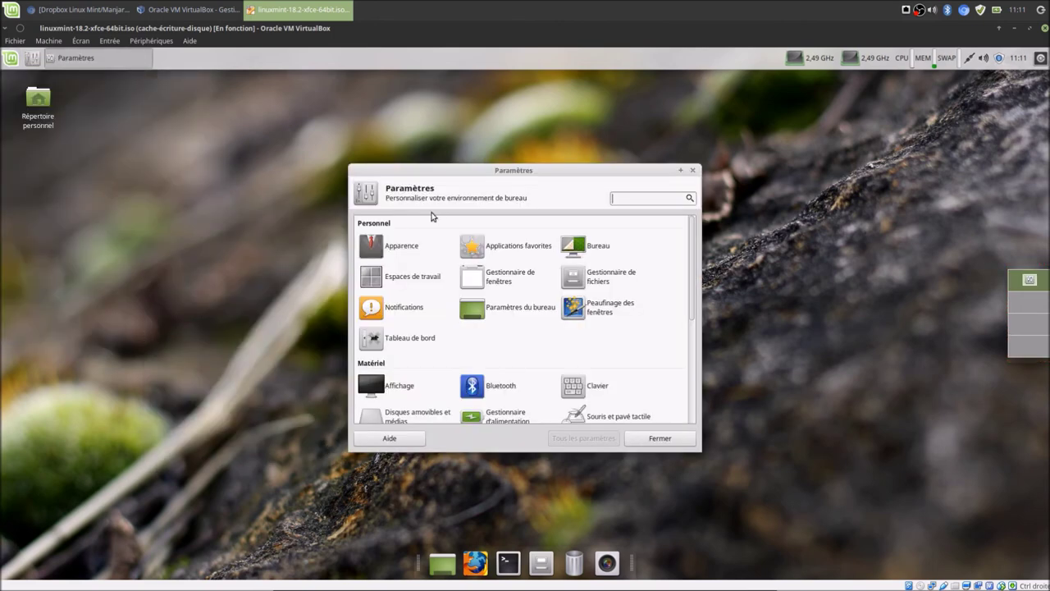
{"action": "left_click_drag", "start_coordinate": [456, 174], "coordinate": [435, 171]}
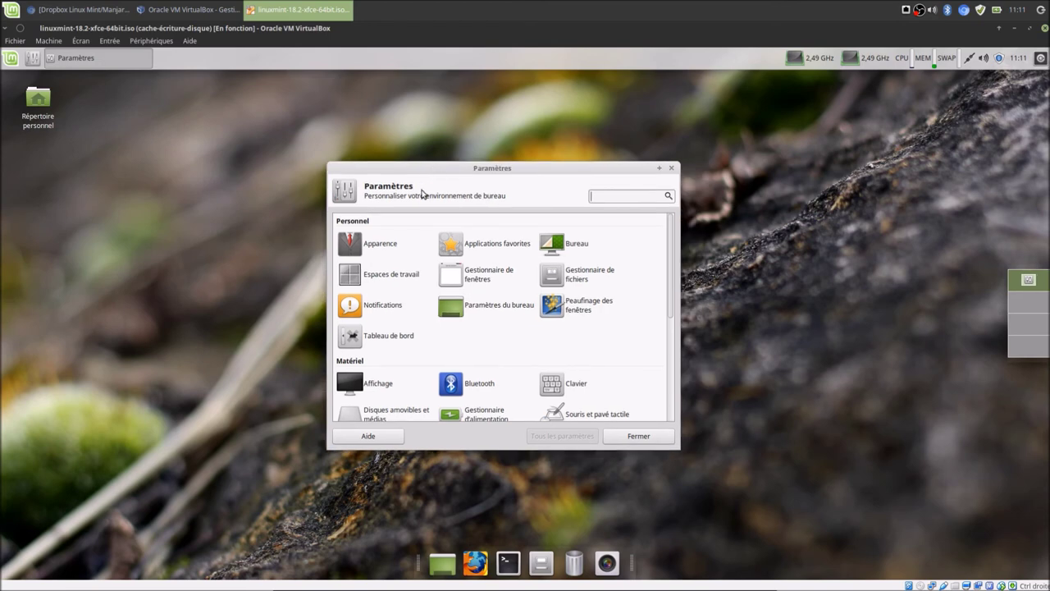
{"action": "left_click", "coordinate": [382, 245]}
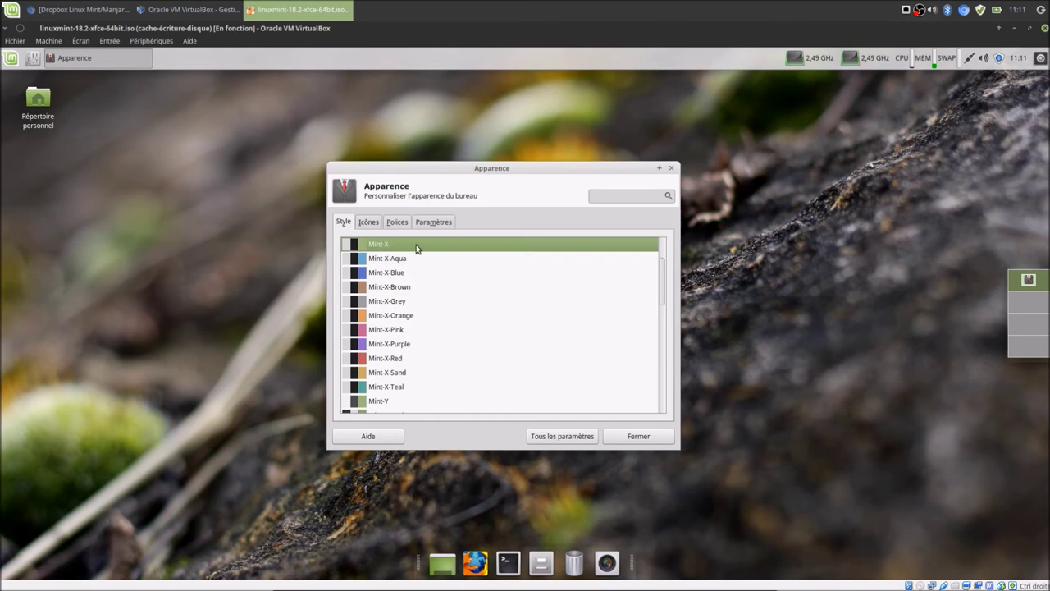
{"action": "left_click", "coordinate": [369, 223]}
{"action": "scroll", "coordinate": [465, 350], "scroll_direction": "down", "scroll_amount": 5}
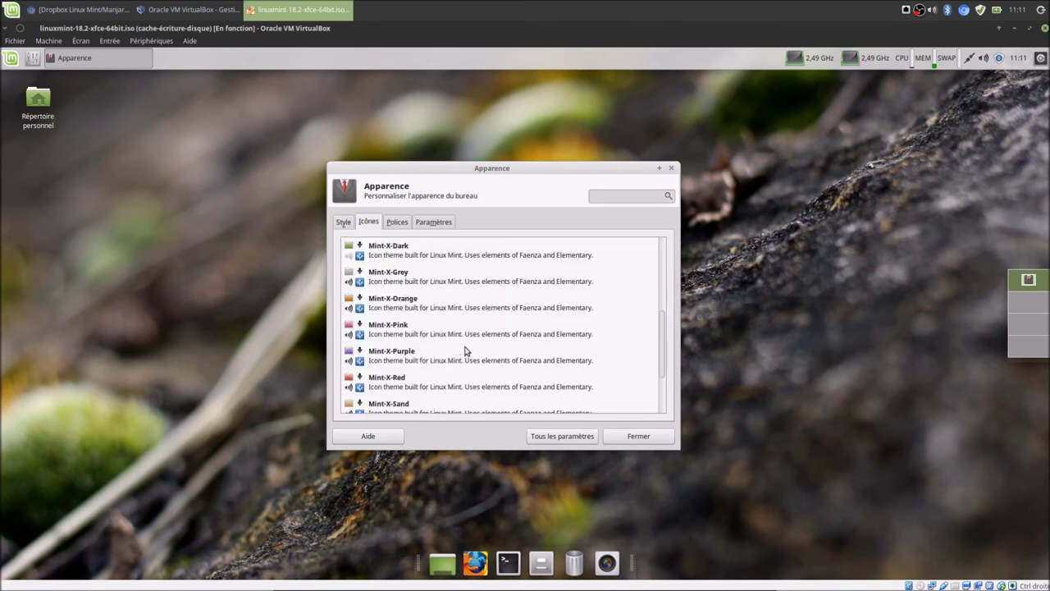
{"action": "left_click", "coordinate": [399, 400]}
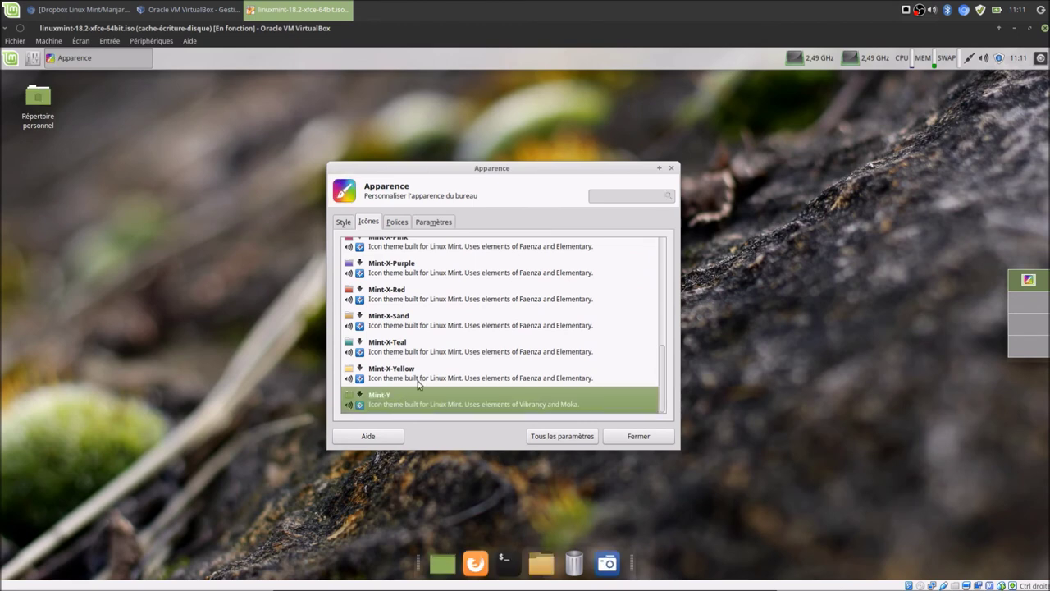
Review the font settings and enable the display of images on buttons in the Apparence settings.
{"action": "left_click", "coordinate": [400, 224]}
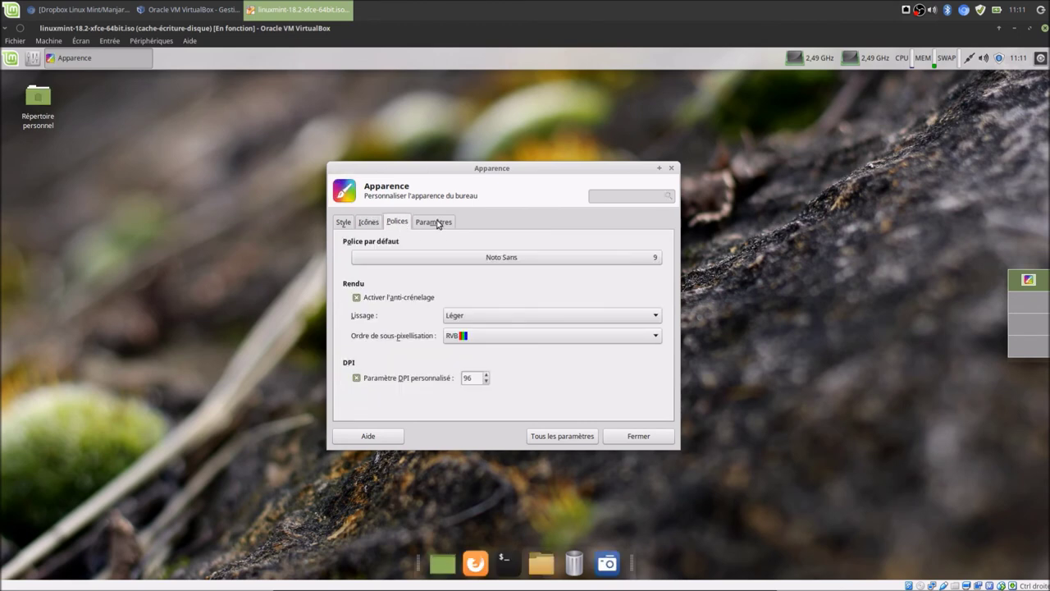
{"action": "left_click", "coordinate": [438, 224]}
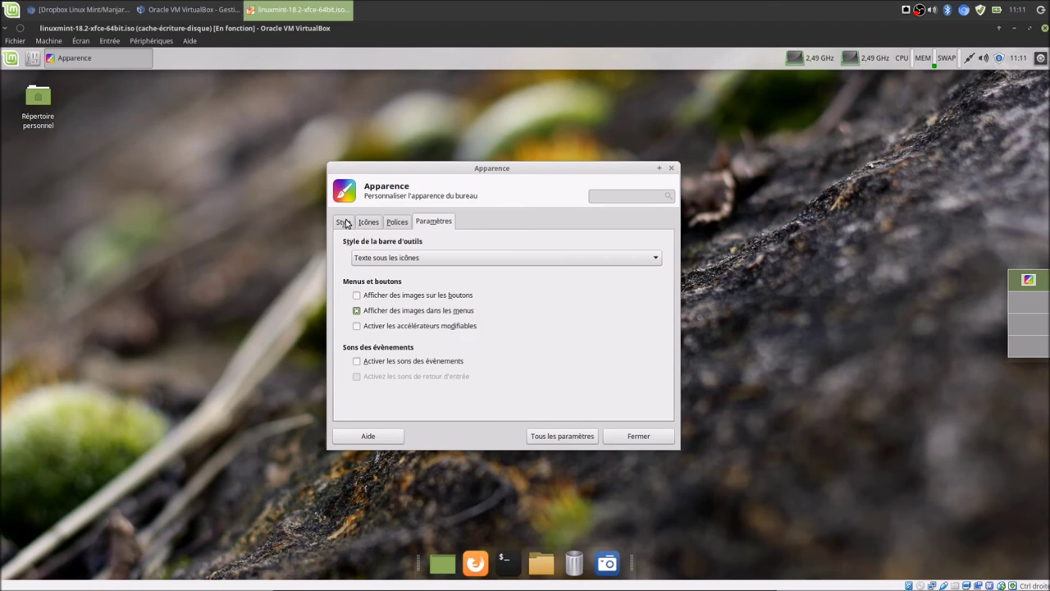
{"action": "left_click", "coordinate": [377, 297]}
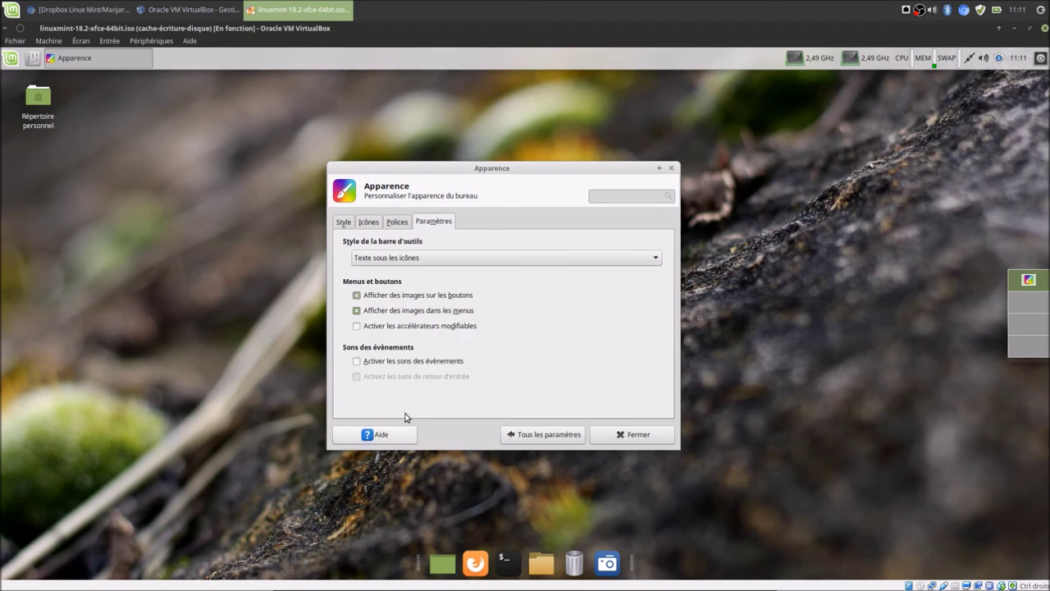
Set the window manager theme to Mint-Y in Gestionnaire de fenêtres and return to the full settings list.
{"action": "left_click", "coordinate": [504, 434]}
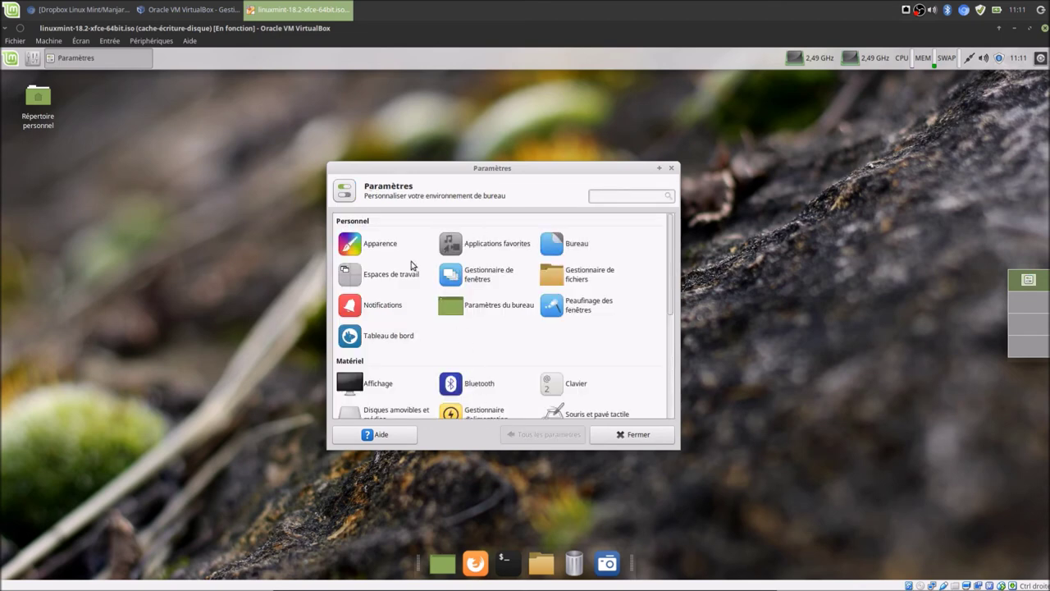
{"action": "left_click", "coordinate": [478, 275]}
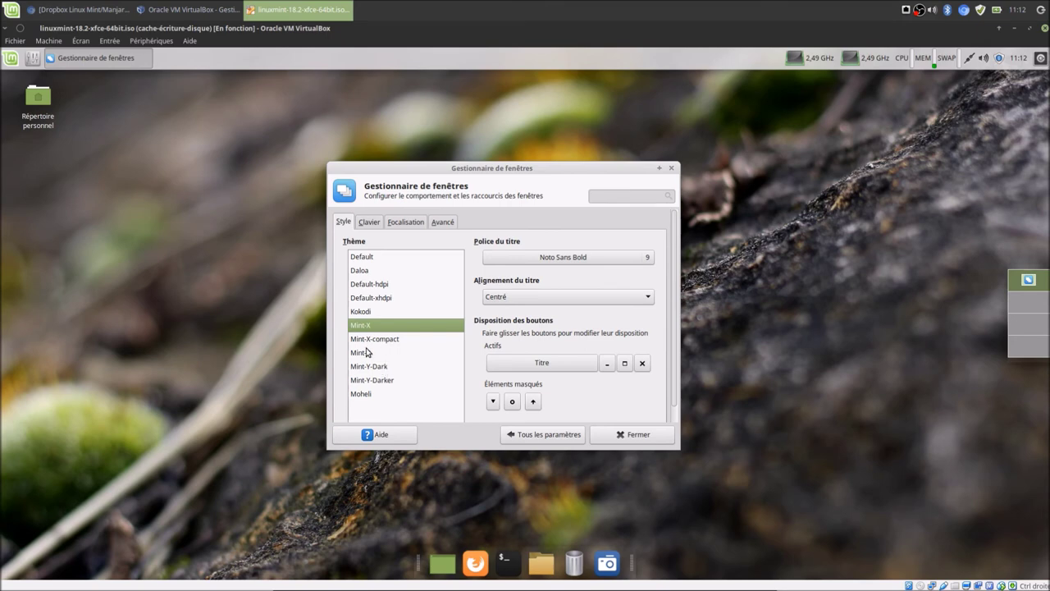
{"action": "left_click", "coordinate": [367, 352]}
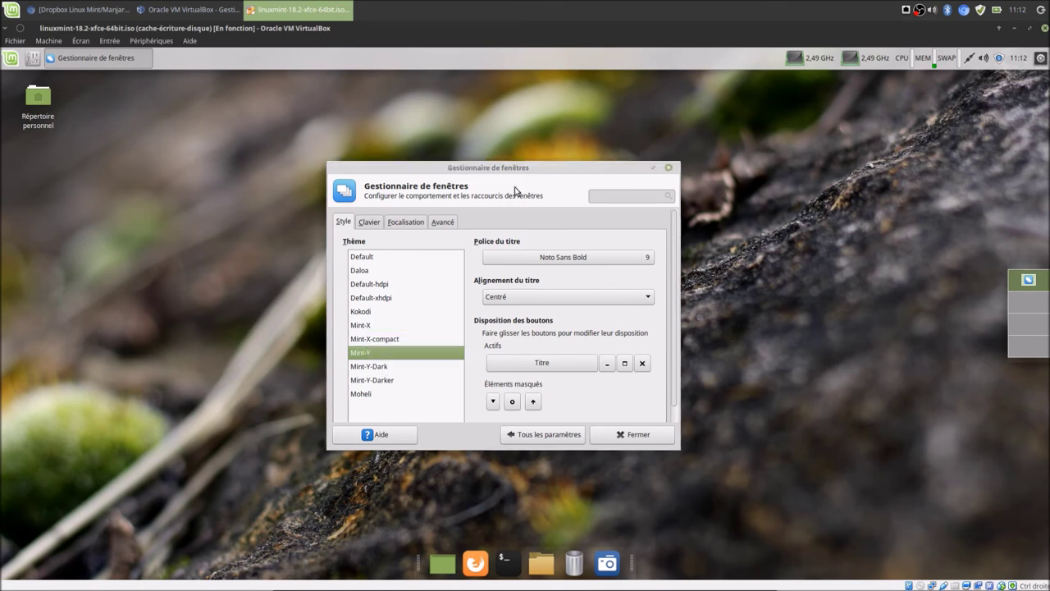
{"action": "left_click", "coordinate": [558, 433]}
Try the Mint-Y, Mint-Y-Dark and Mint-Y-Darker styles in the Apparence settings.
{"action": "left_click", "coordinate": [369, 242]}
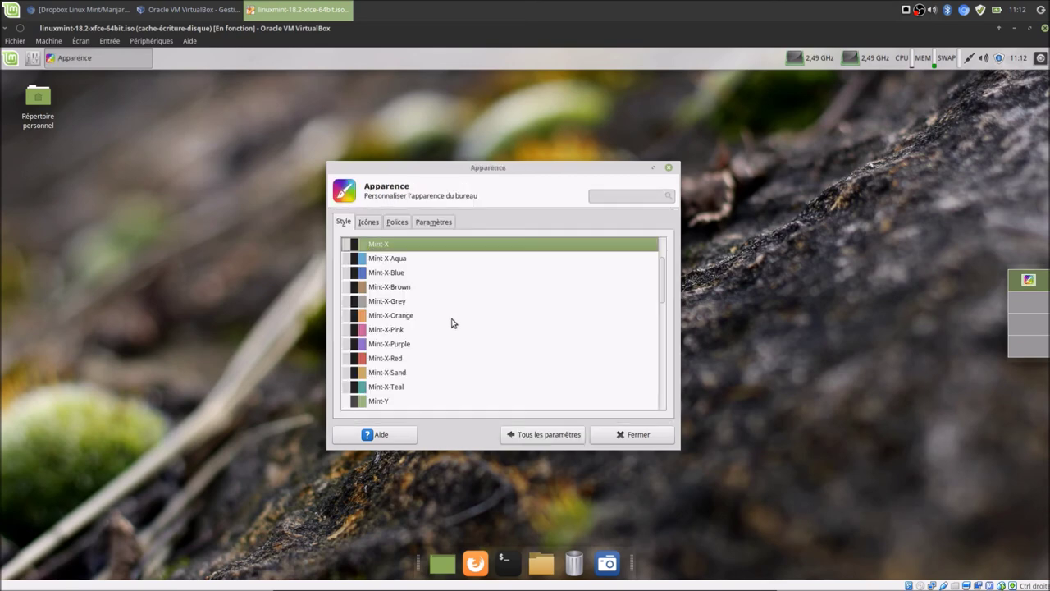
{"action": "scroll", "coordinate": [452, 323], "scroll_direction": "down", "scroll_amount": 3}
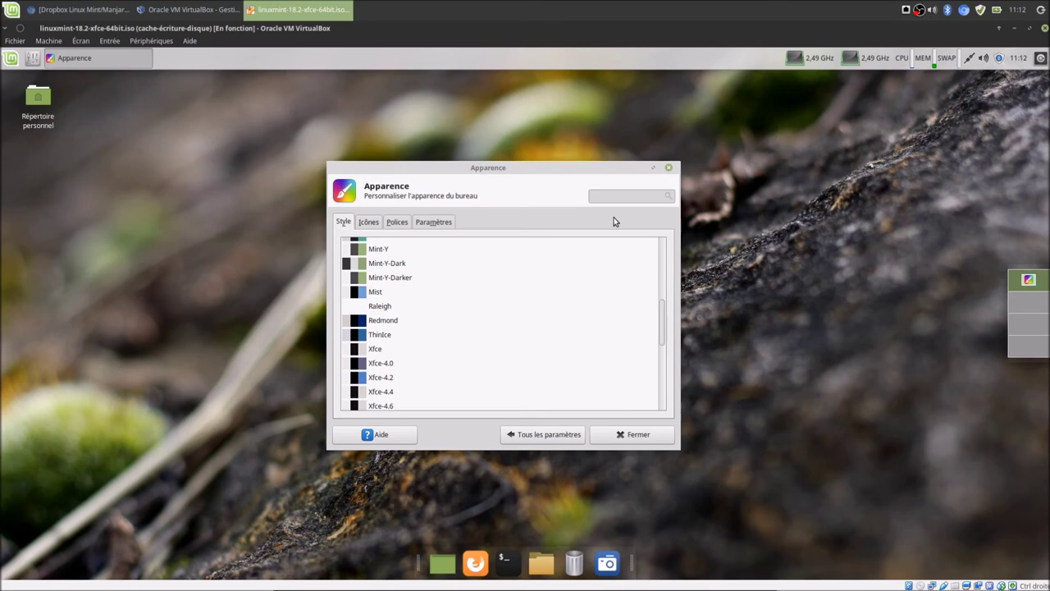
{"action": "left_click", "coordinate": [385, 251]}
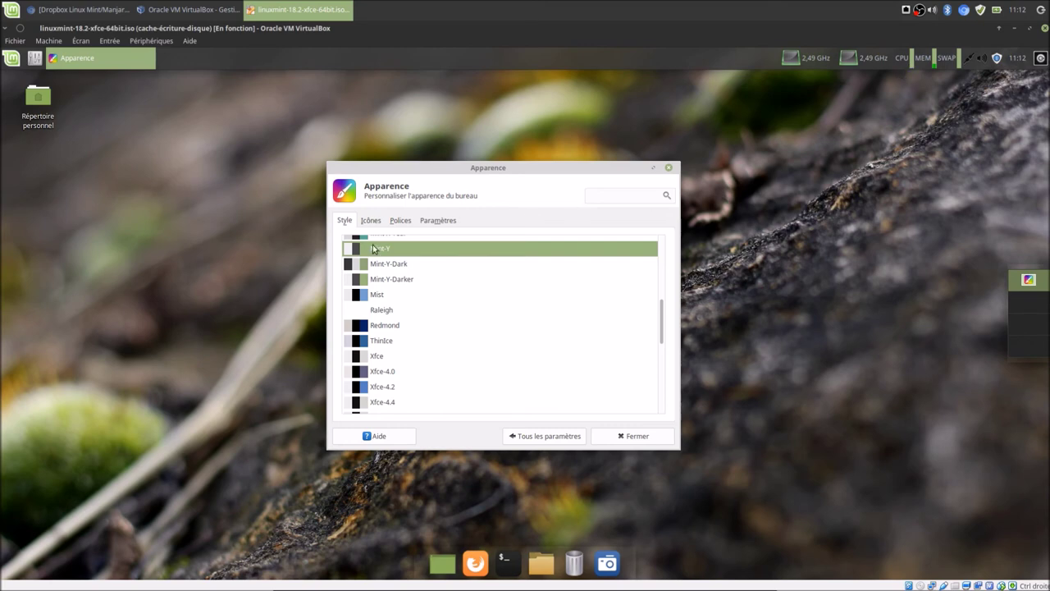
{"action": "left_click", "coordinate": [381, 267]}
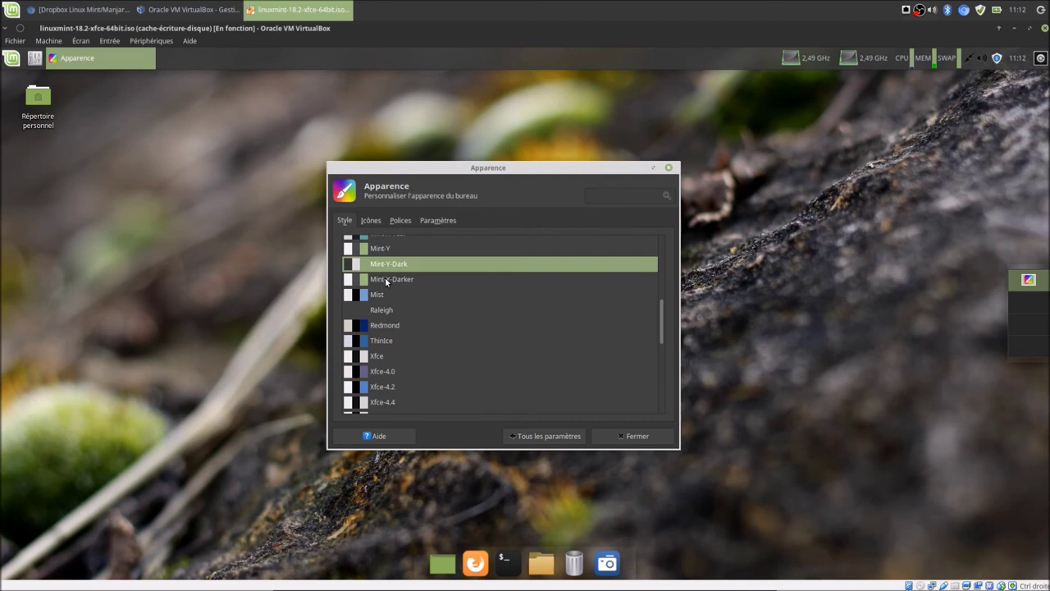
{"action": "left_click", "coordinate": [387, 280]}
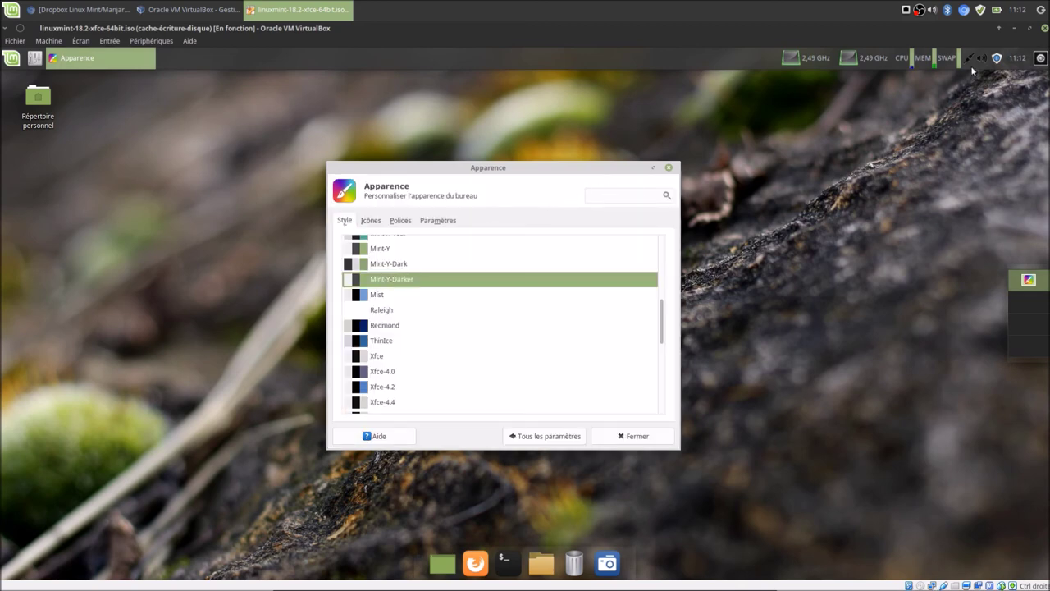
Try the Mint-X-Dark and Mint-X icon themes and reapply the Mint-Y icon theme.
{"action": "left_click", "coordinate": [370, 223]}
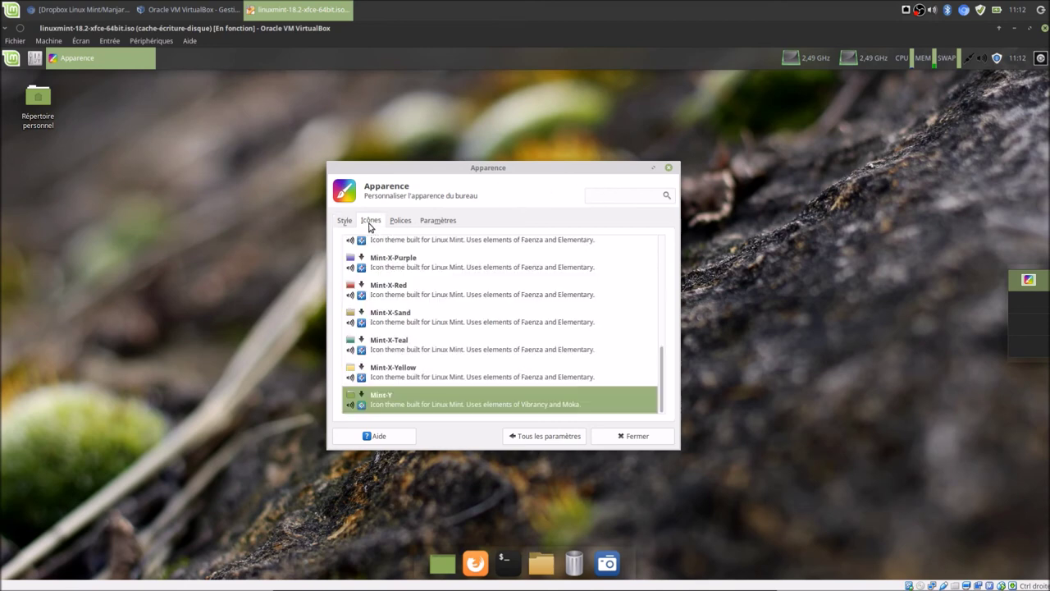
{"action": "scroll", "coordinate": [416, 361], "scroll_direction": "up", "scroll_amount": 4}
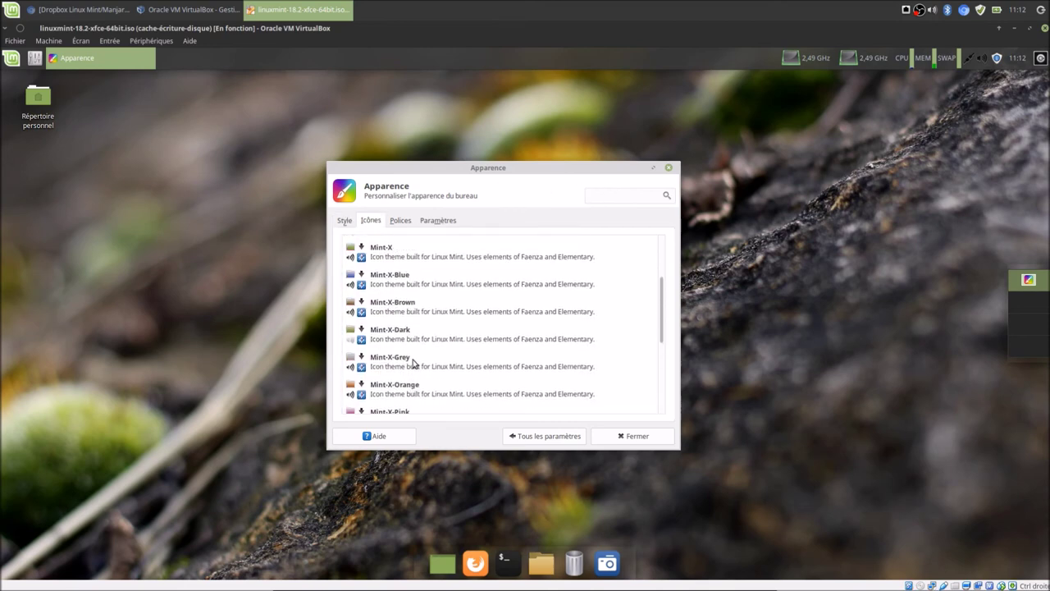
{"action": "left_click", "coordinate": [400, 340]}
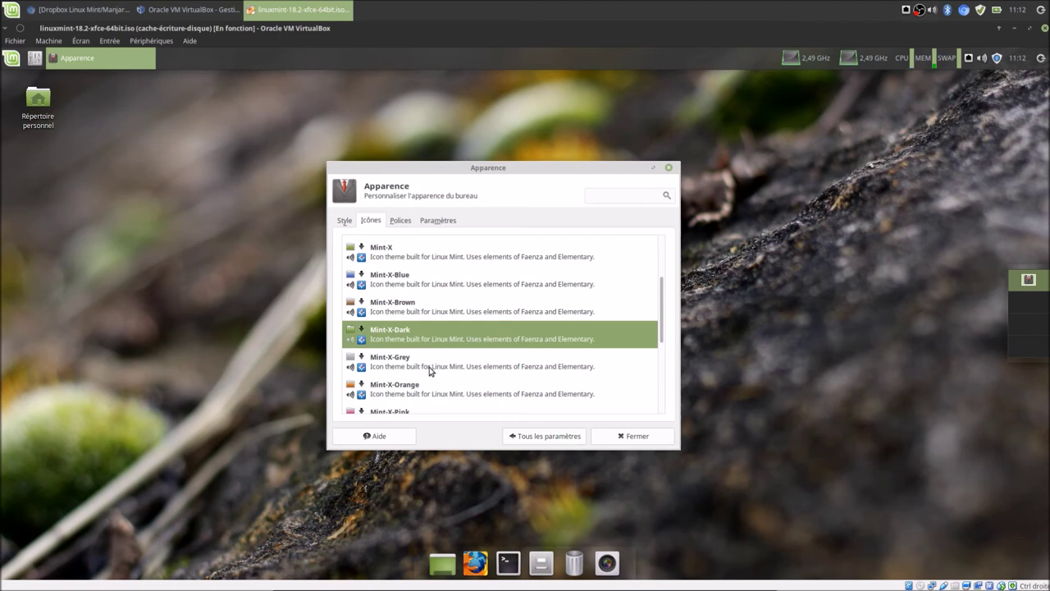
{"action": "left_click", "coordinate": [390, 251]}
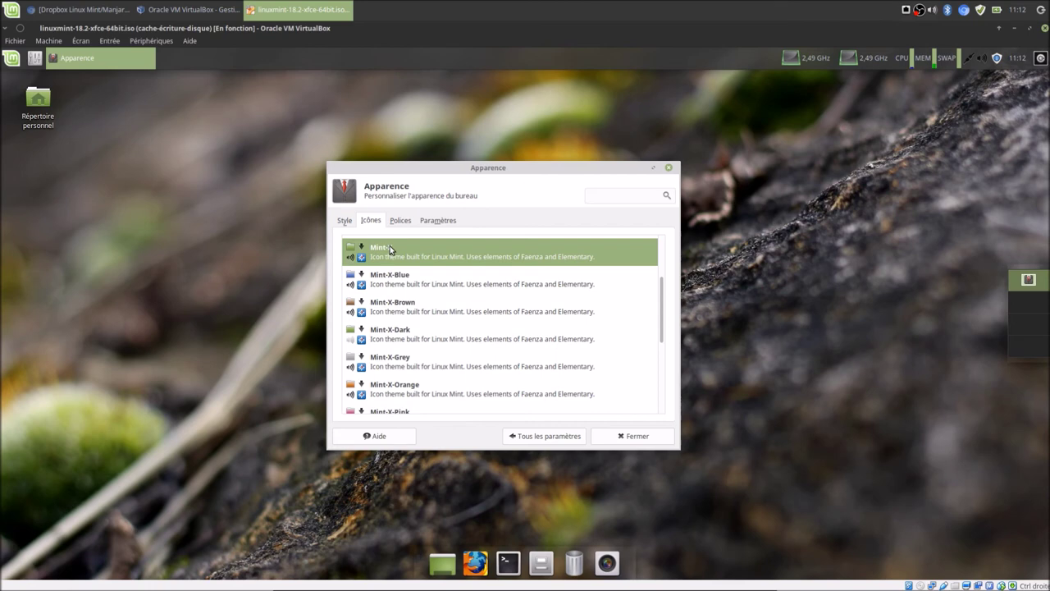
{"action": "scroll", "coordinate": [427, 345], "scroll_direction": "down", "scroll_amount": 5}
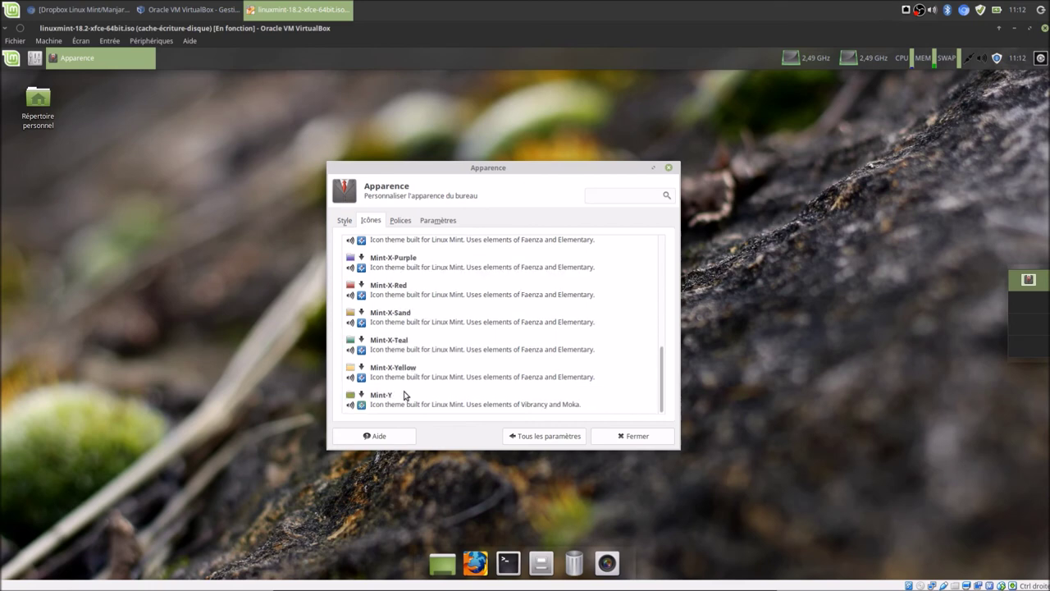
{"action": "left_click", "coordinate": [405, 400]}
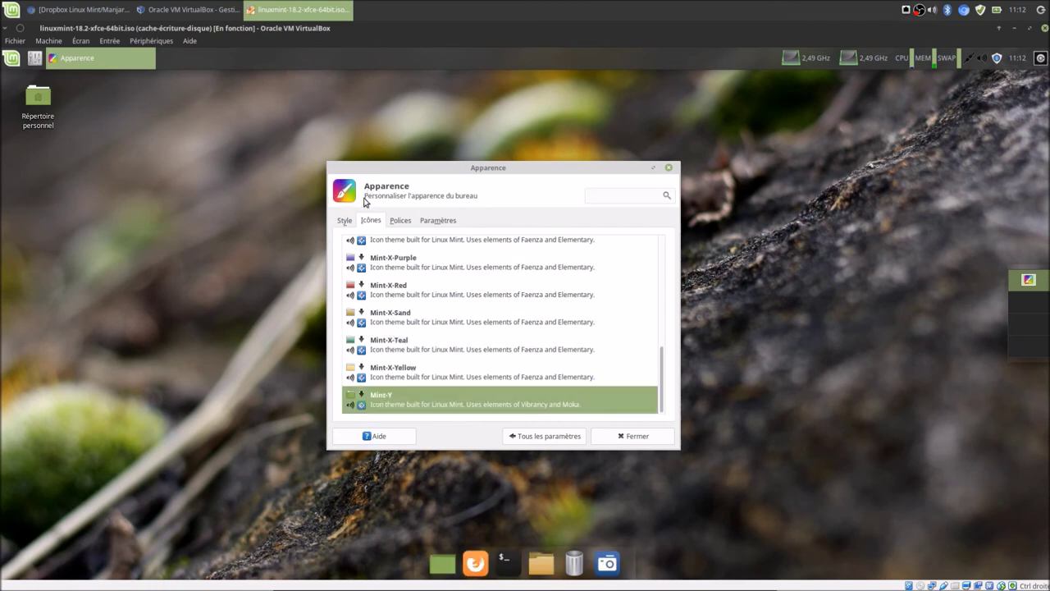
Switch the desktop style back to Mint-X to compare it, and set it to Mint-X-Grey.
{"action": "left_click", "coordinate": [345, 220]}
{"action": "scroll", "coordinate": [427, 336], "scroll_direction": "up", "scroll_amount": 3}
{"action": "scroll", "coordinate": [427, 337], "scroll_direction": "up", "scroll_amount": 3}
{"action": "left_click", "coordinate": [381, 262]}
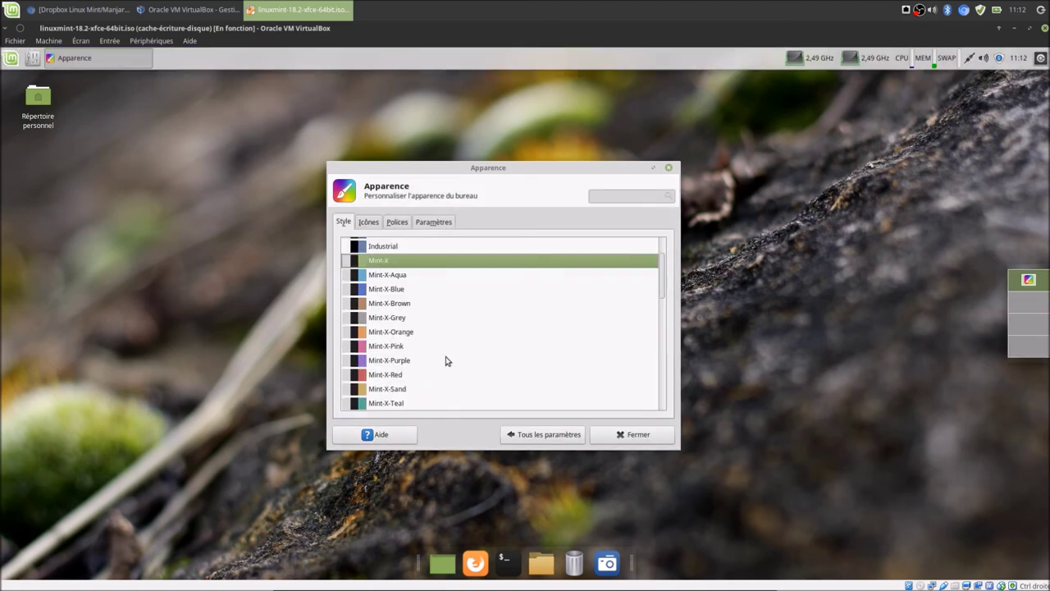
{"action": "left_click", "coordinate": [403, 318]}
{"action": "left_click_drag", "start_coordinate": [106, 180], "coordinate": [291, 482]}
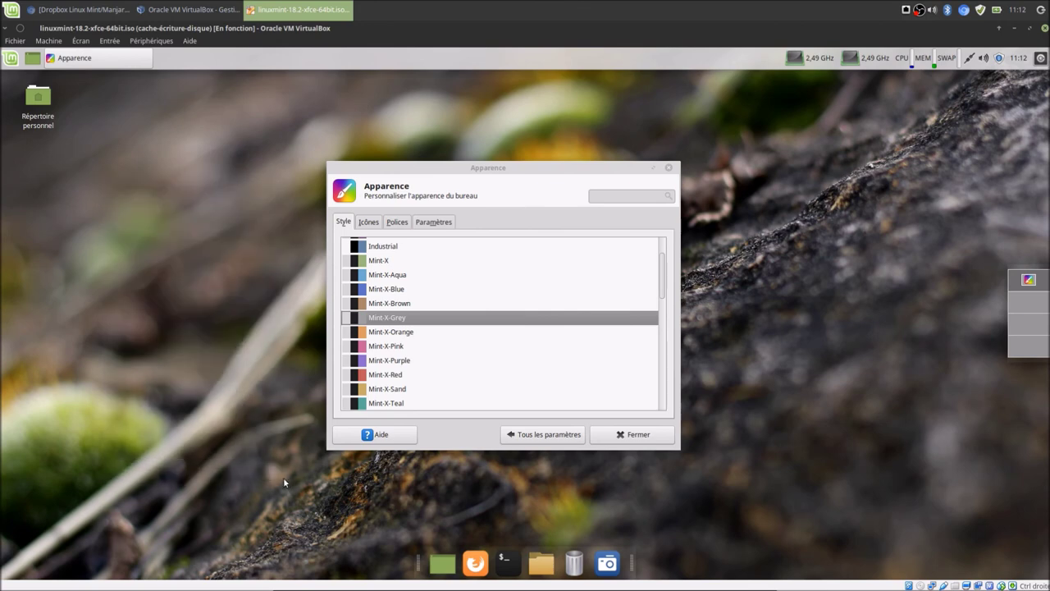
Open the home folder in the file manager and place its window beside the Apparence window showing the icon themes.
{"action": "left_click", "coordinate": [542, 562]}
{"action": "left_click_drag", "start_coordinate": [585, 189], "coordinate": [611, 172]}
{"action": "left_click_drag", "start_coordinate": [452, 177], "coordinate": [232, 267]}
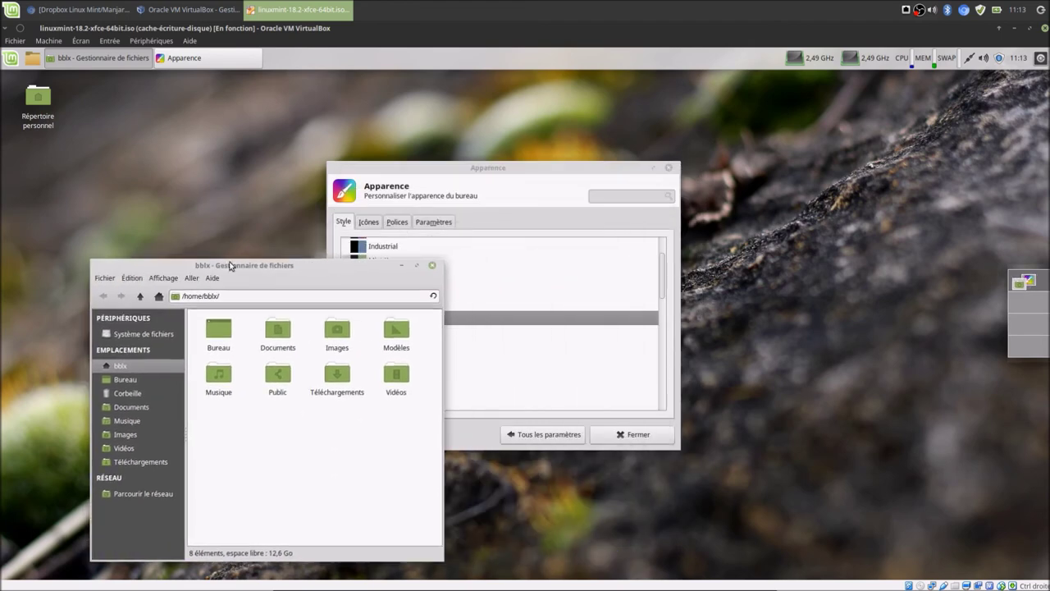
{"action": "left_click", "coordinate": [375, 223]}
{"action": "left_click_drag", "start_coordinate": [485, 170], "coordinate": [651, 134]}
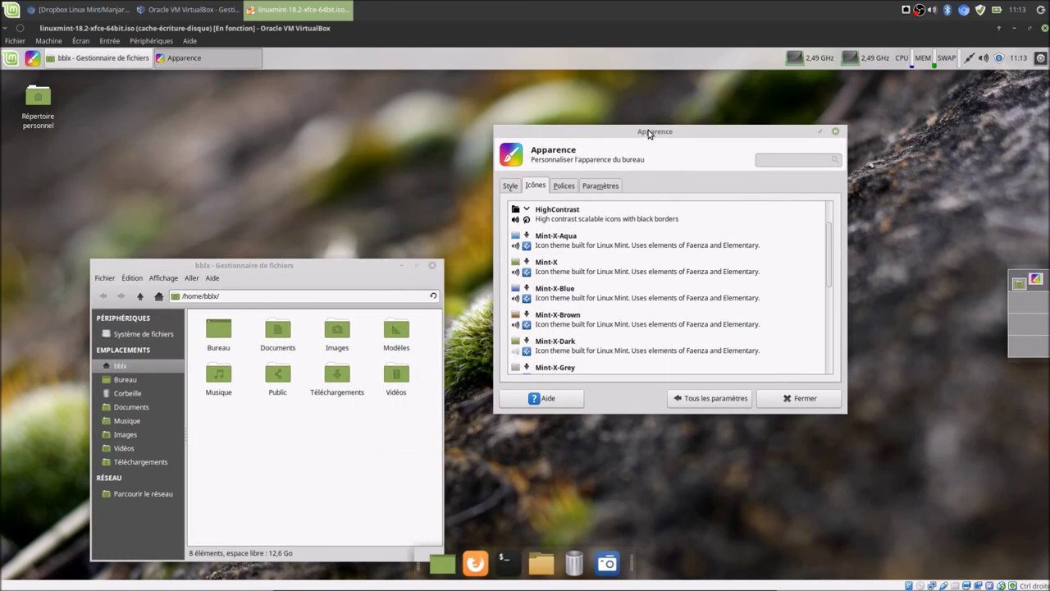
Apply the Mint-X-Grey icon theme and reposition the file manager window to check its folder icons.
{"action": "scroll", "coordinate": [581, 355], "scroll_direction": "down", "scroll_amount": 1}
{"action": "left_click", "coordinate": [555, 353]}
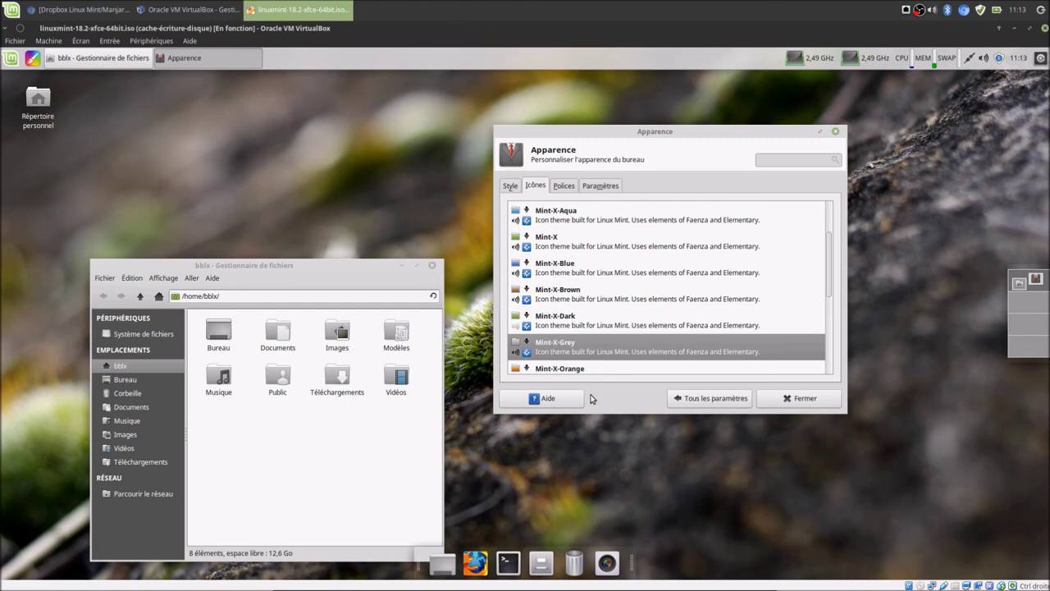
{"action": "left_click_drag", "start_coordinate": [364, 270], "coordinate": [345, 205]}
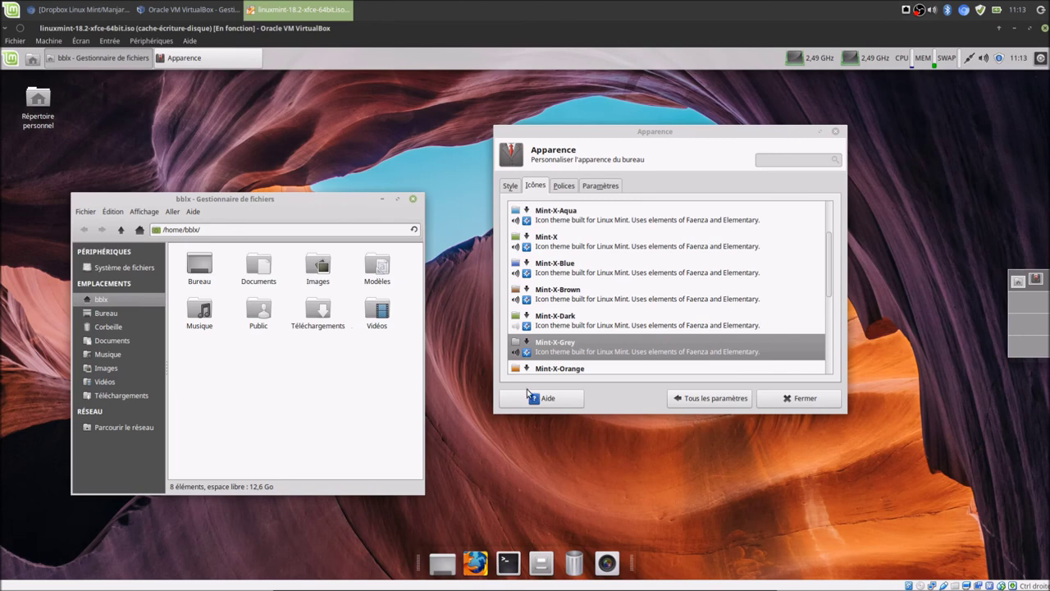
Open the properties of the Boutons des fenêtres item in the preferences of Tableau de bord 1.
{"action": "right_click", "coordinate": [384, 60]}
{"action": "mouse_move", "coordinate": [433, 129]}
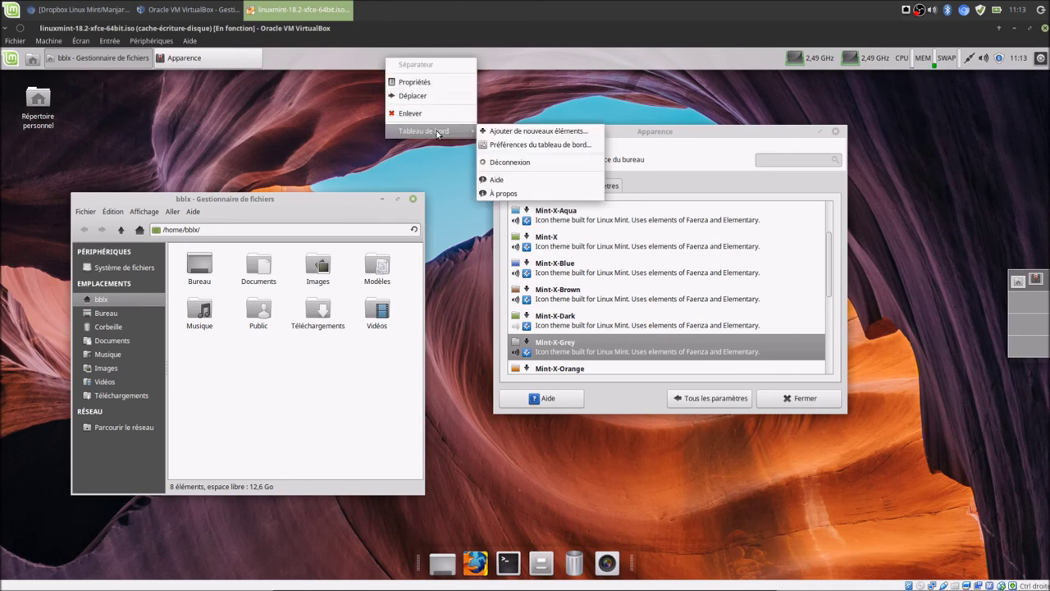
{"action": "left_click", "coordinate": [518, 148]}
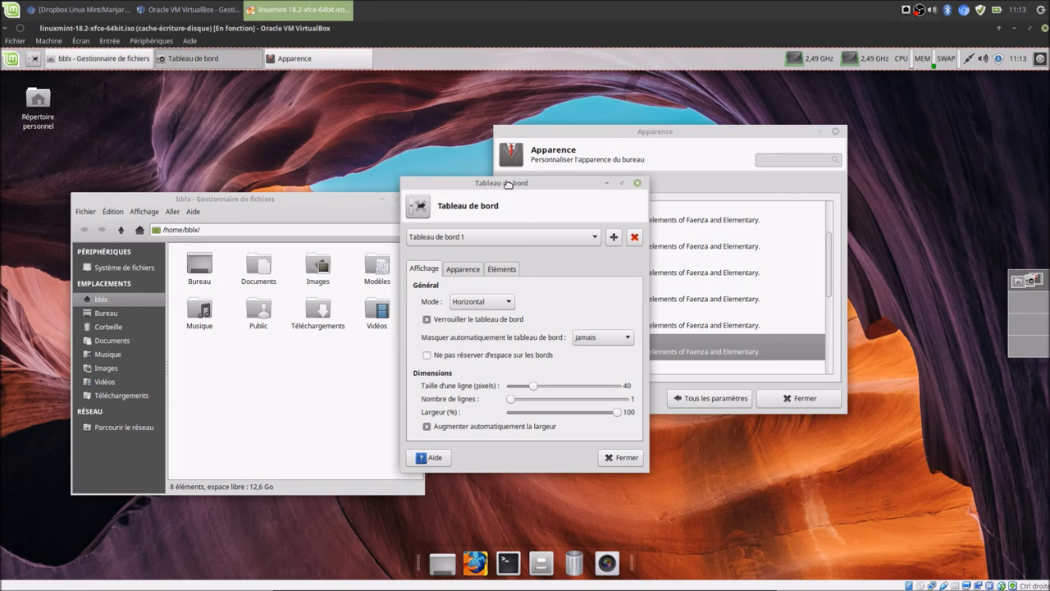
{"action": "left_click_drag", "start_coordinate": [508, 183], "coordinate": [396, 173]}
{"action": "left_click", "coordinate": [384, 258]}
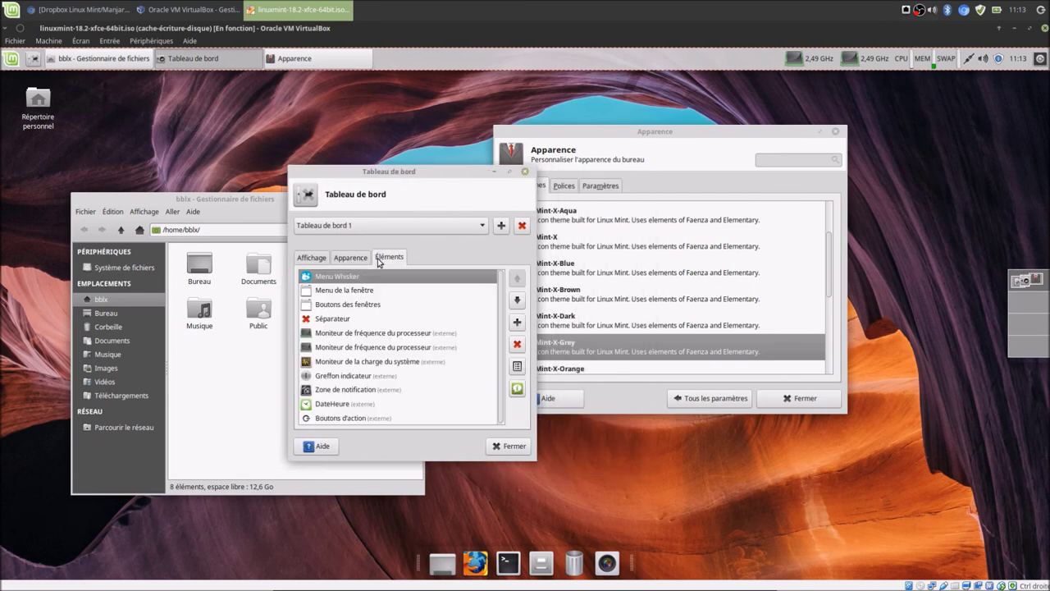
{"action": "left_click", "coordinate": [345, 304]}
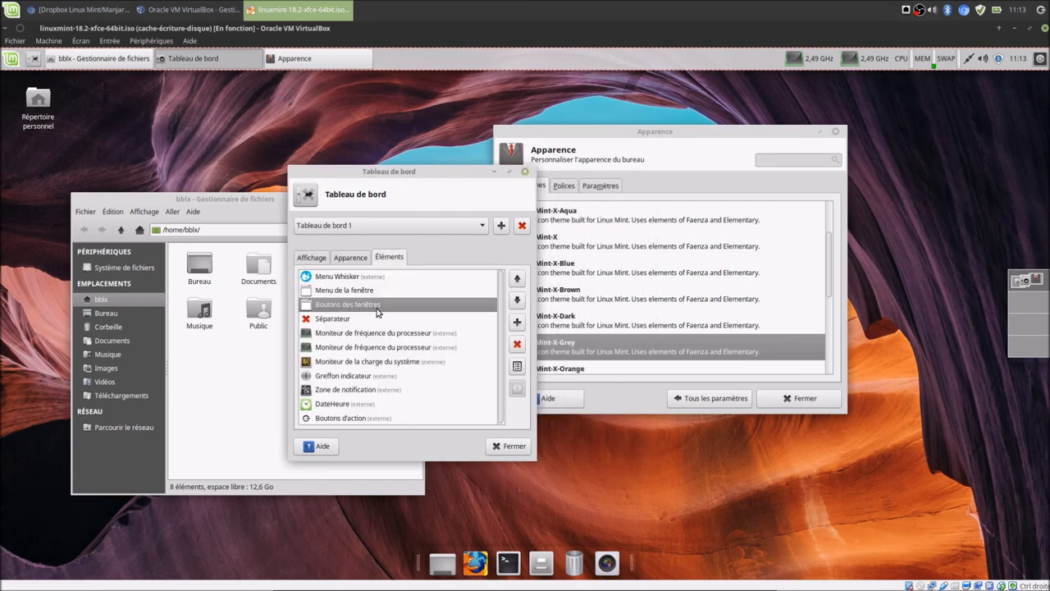
{"action": "left_click", "coordinate": [516, 367]}
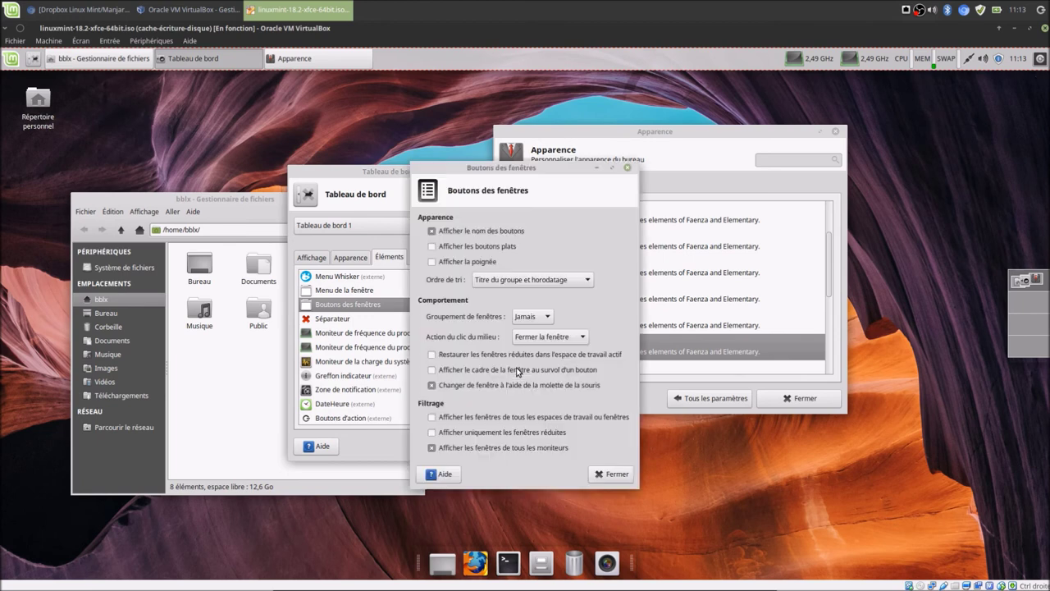
Try hiding the window button names, restore them, enable flat buttons, and close the panel preferences.
{"action": "left_click", "coordinate": [473, 235]}
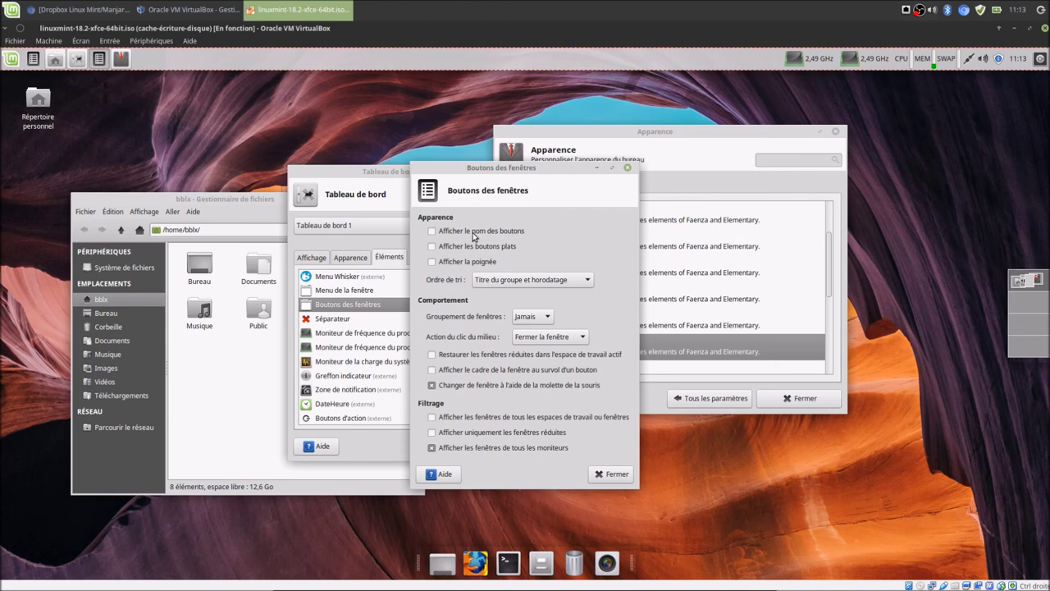
{"action": "left_click", "coordinate": [473, 236]}
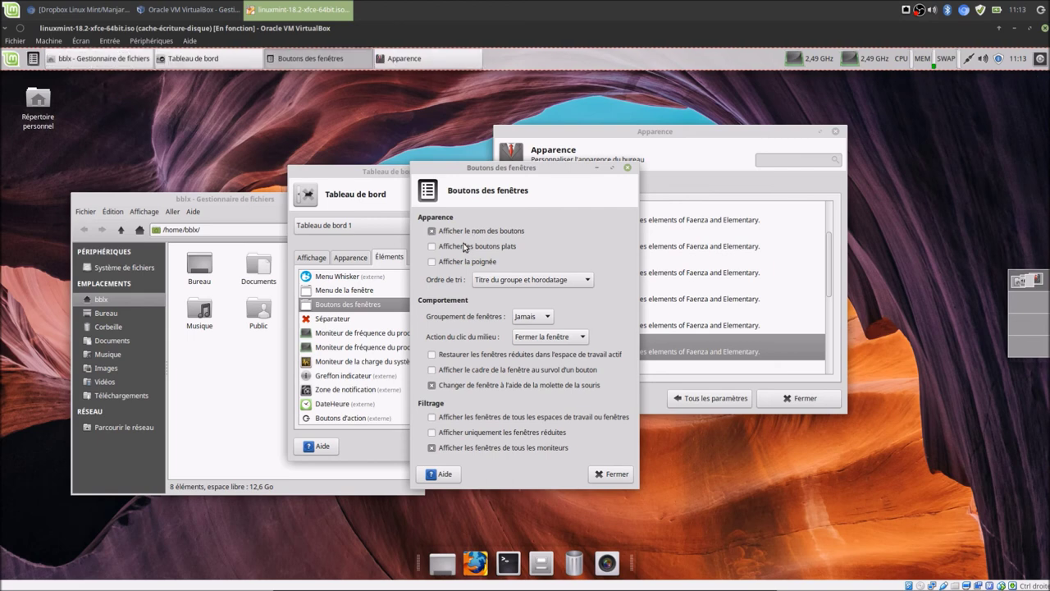
{"action": "left_click", "coordinate": [465, 246]}
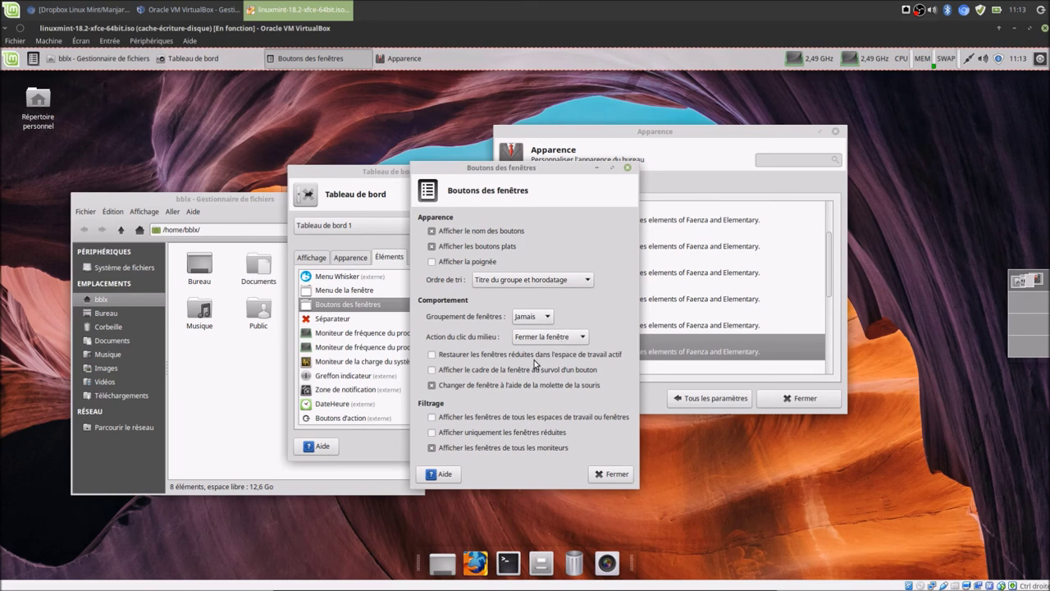
{"action": "left_click", "coordinate": [610, 475]}
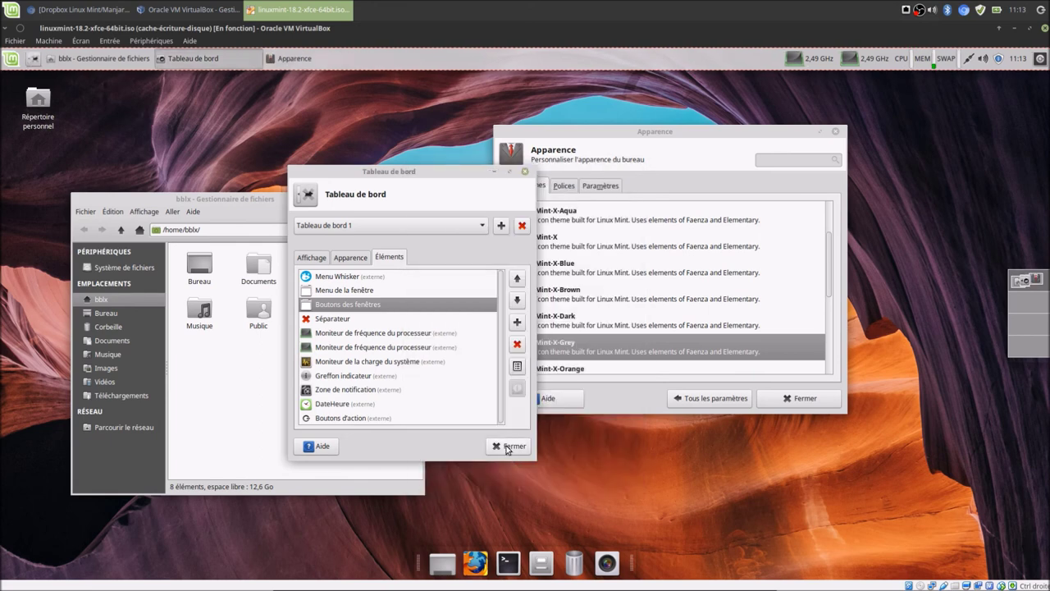
{"action": "left_click", "coordinate": [506, 447]}
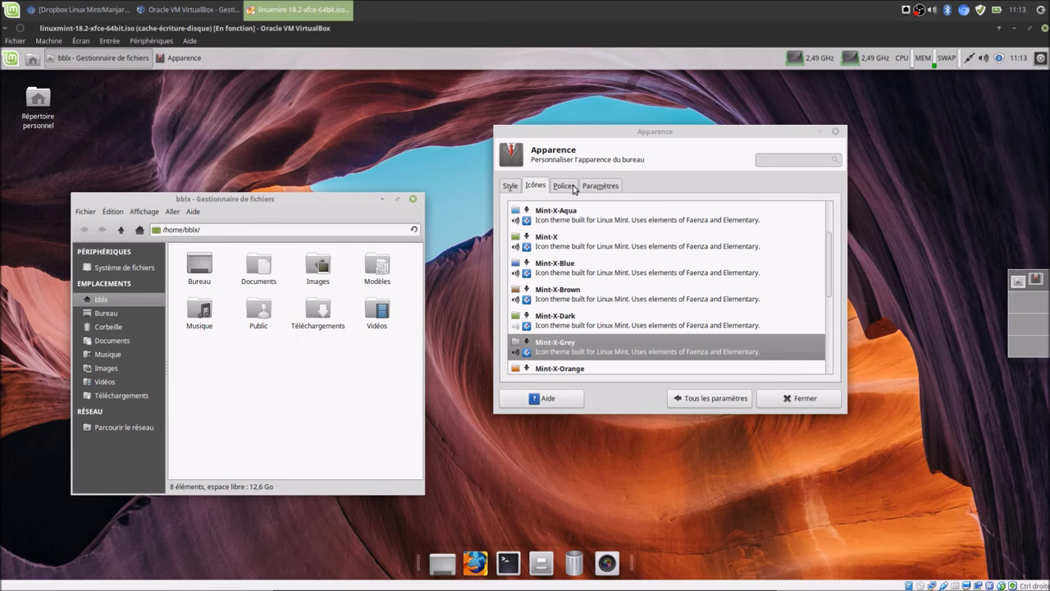
Review the navigation, focus, accessibility, workspace, placement and compositor options in the Peaufinage des fenêtres settings.
{"action": "left_click", "coordinate": [700, 399]}
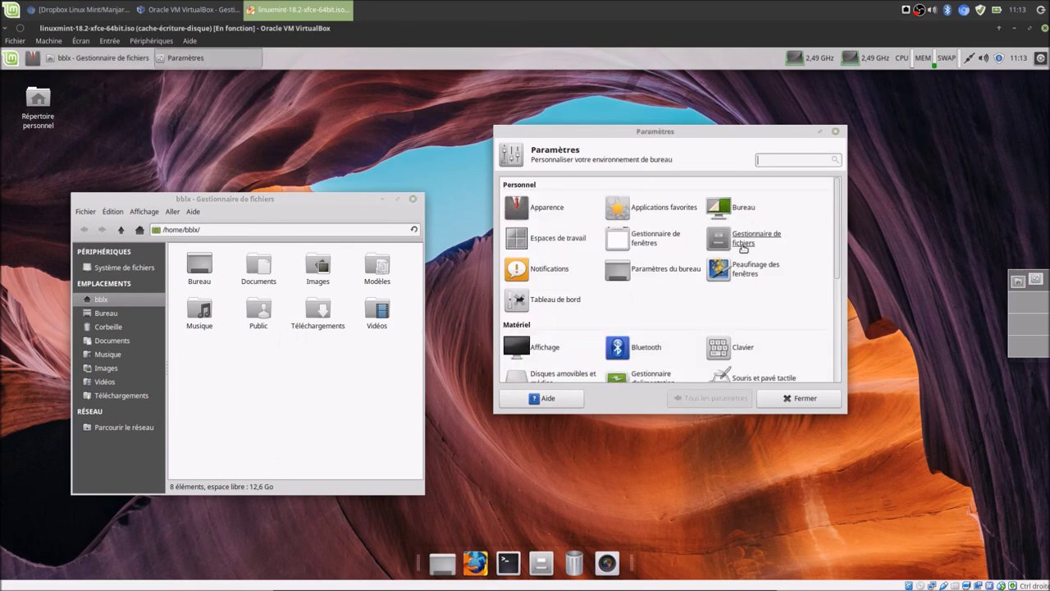
{"action": "left_click", "coordinate": [748, 274]}
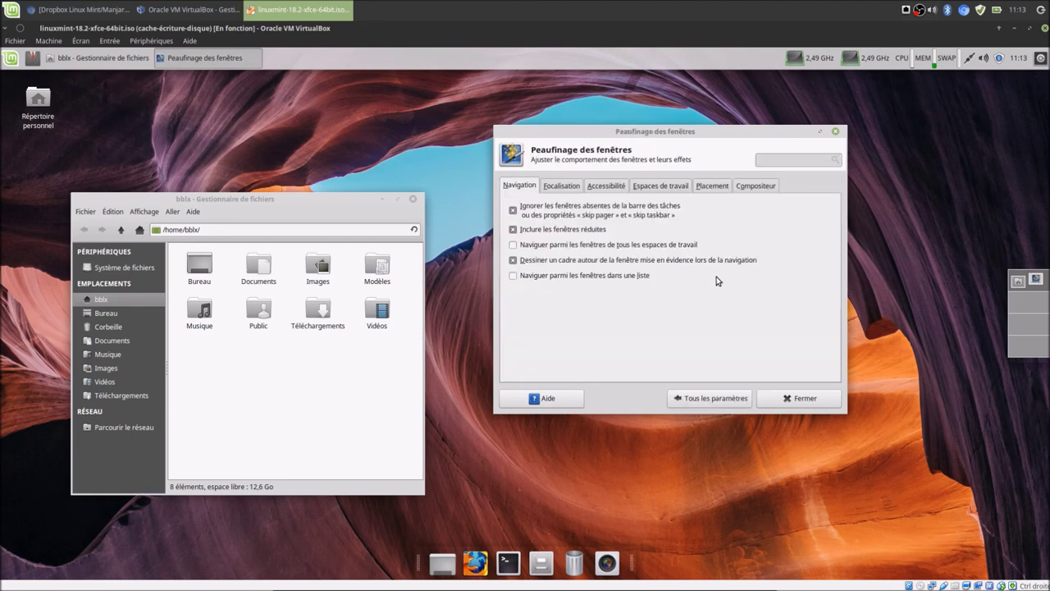
{"action": "left_click_drag", "start_coordinate": [612, 133], "coordinate": [597, 154]}
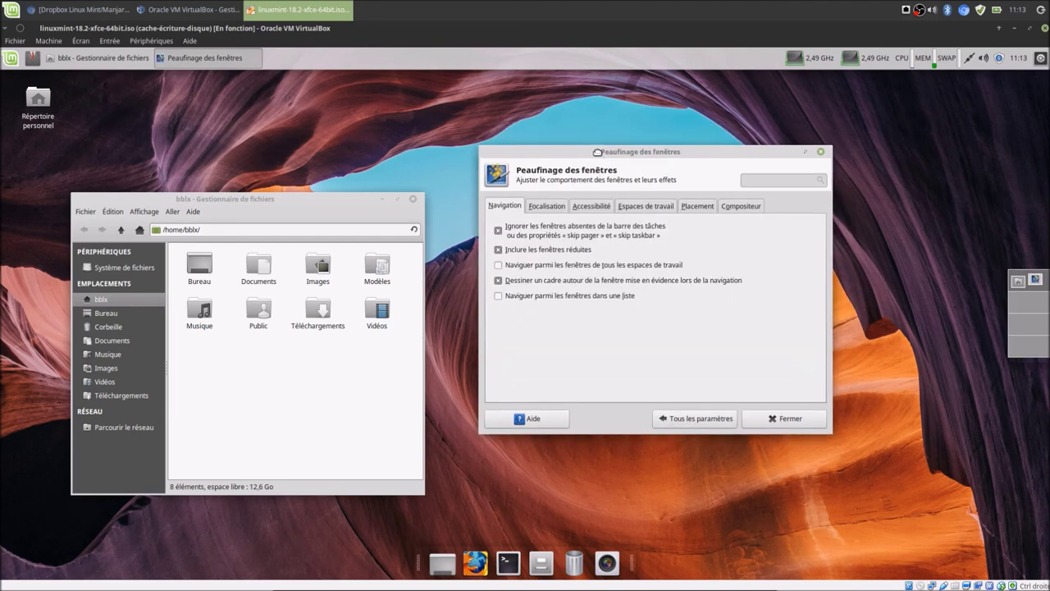
{"action": "left_click", "coordinate": [557, 209]}
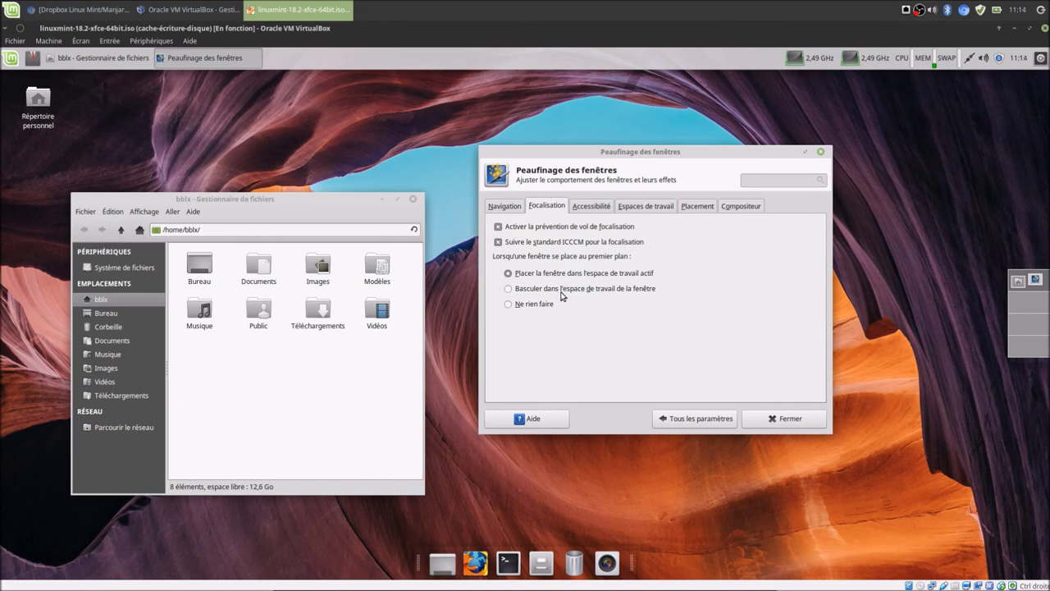
{"action": "left_click", "coordinate": [591, 207]}
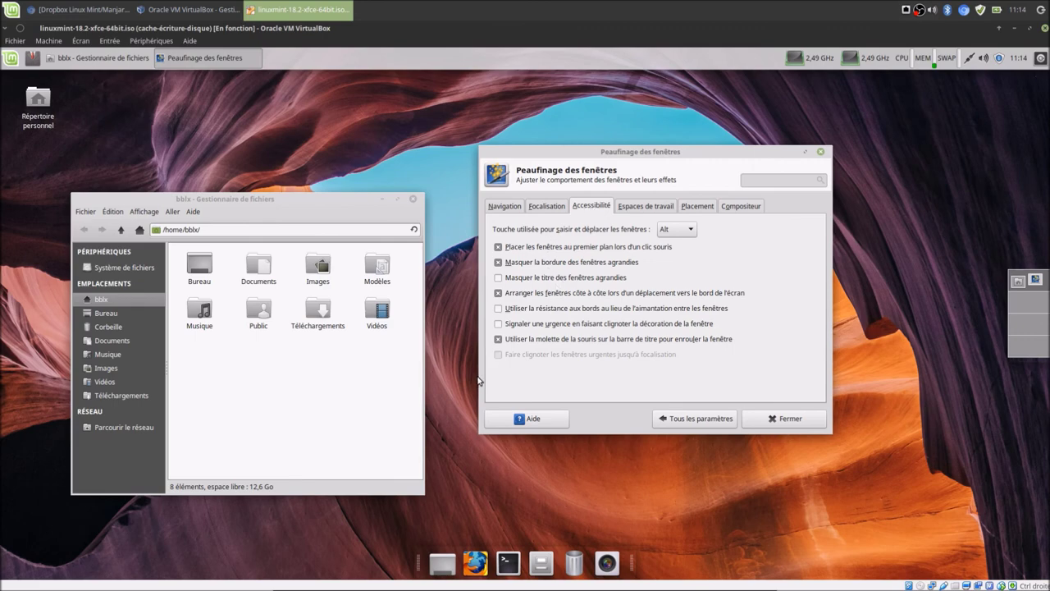
{"action": "key", "text": "alt+Tab"}
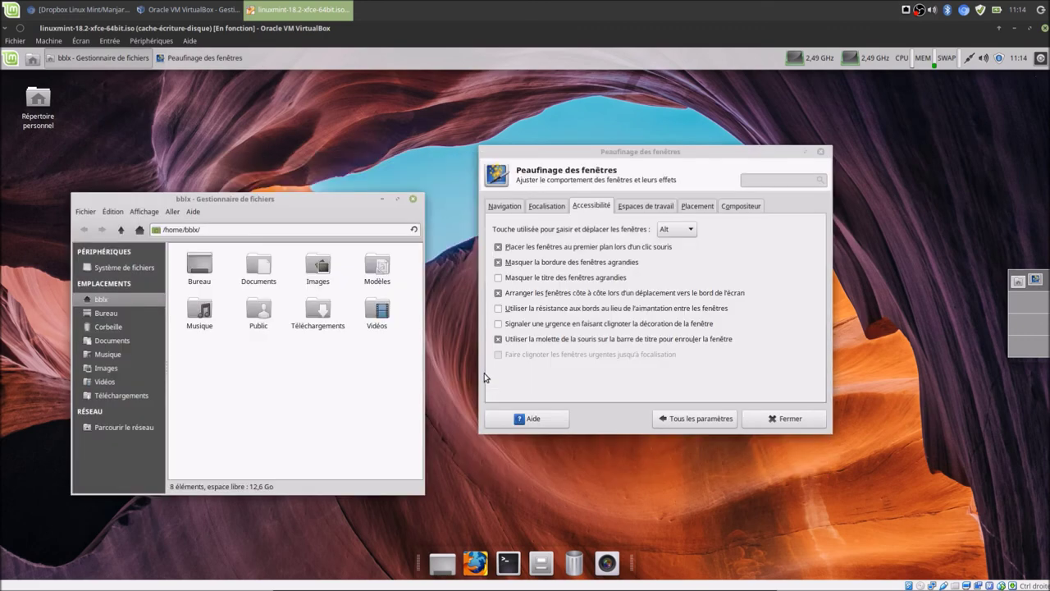
{"action": "left_click", "coordinate": [634, 206]}
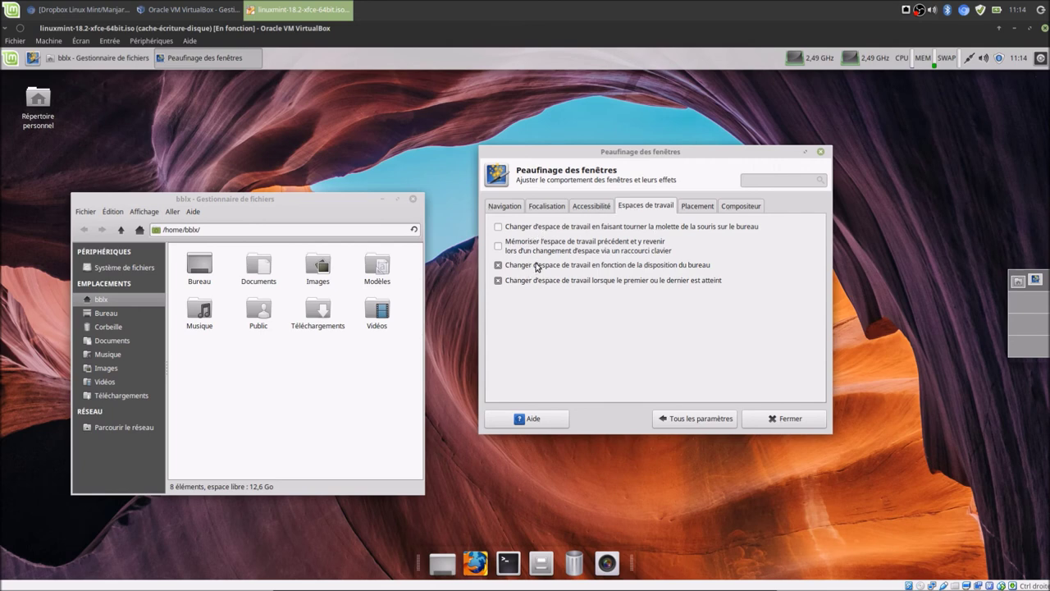
{"action": "left_click", "coordinate": [690, 210]}
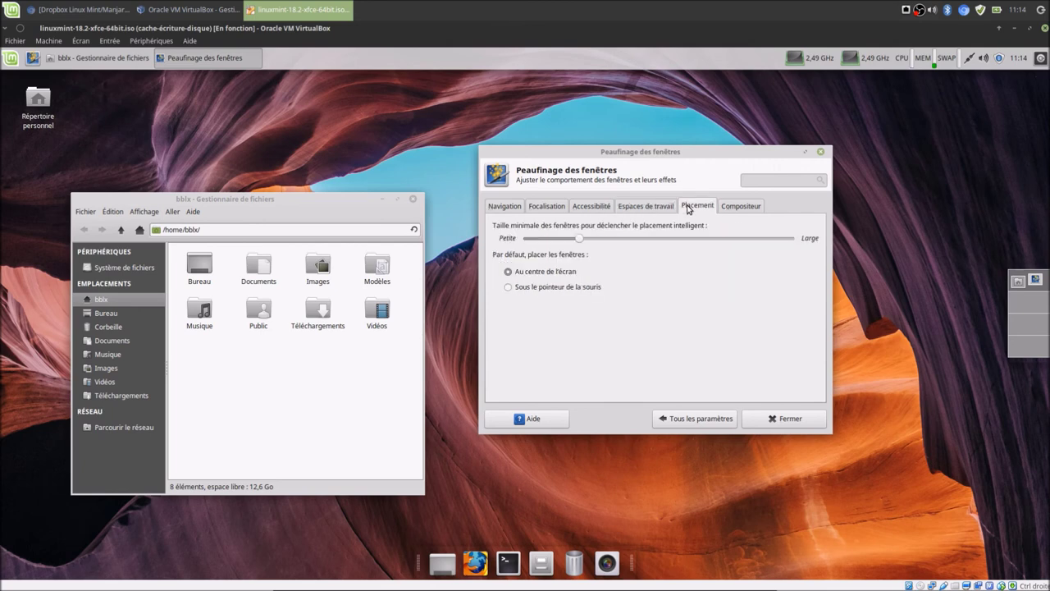
{"action": "left_click", "coordinate": [725, 211]}
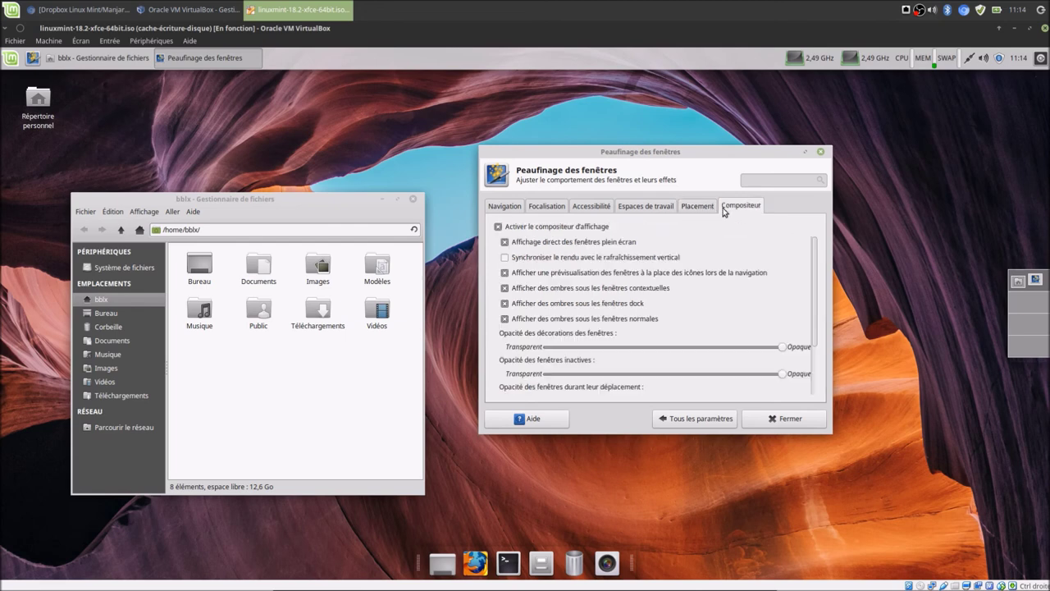
Switch the display compositor off and back on, and disable direct display of full-screen windows.
{"action": "left_click", "coordinate": [591, 233]}
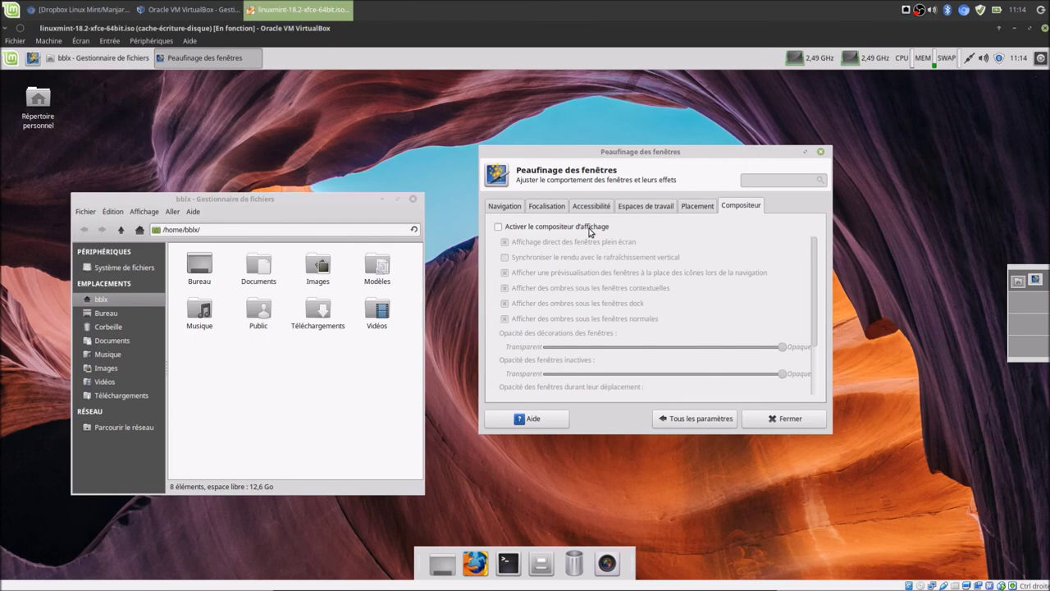
{"action": "mouse_move", "coordinate": [506, 156]}
{"action": "left_mouse_down"}
{"action": "mouse_move", "coordinate": [560, 212]}
{"action": "mouse_move", "coordinate": [502, 159]}
{"action": "left_mouse_up"}
{"action": "left_click", "coordinate": [493, 227]}
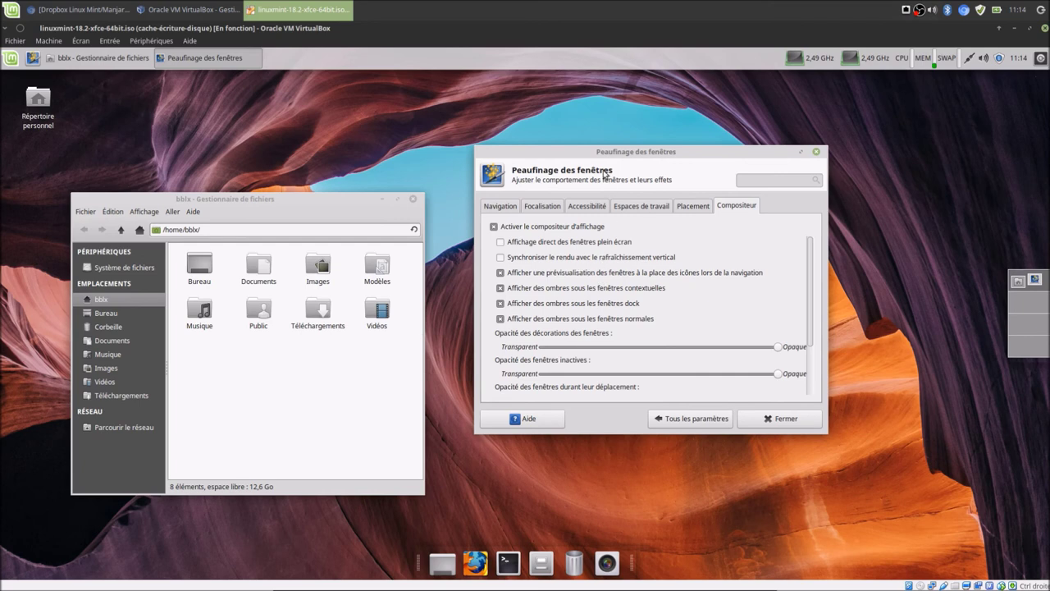
{"action": "left_click_drag", "start_coordinate": [592, 149], "coordinate": [653, 142]}
{"action": "left_click", "coordinate": [613, 283]}
{"action": "left_click", "coordinate": [648, 315]}
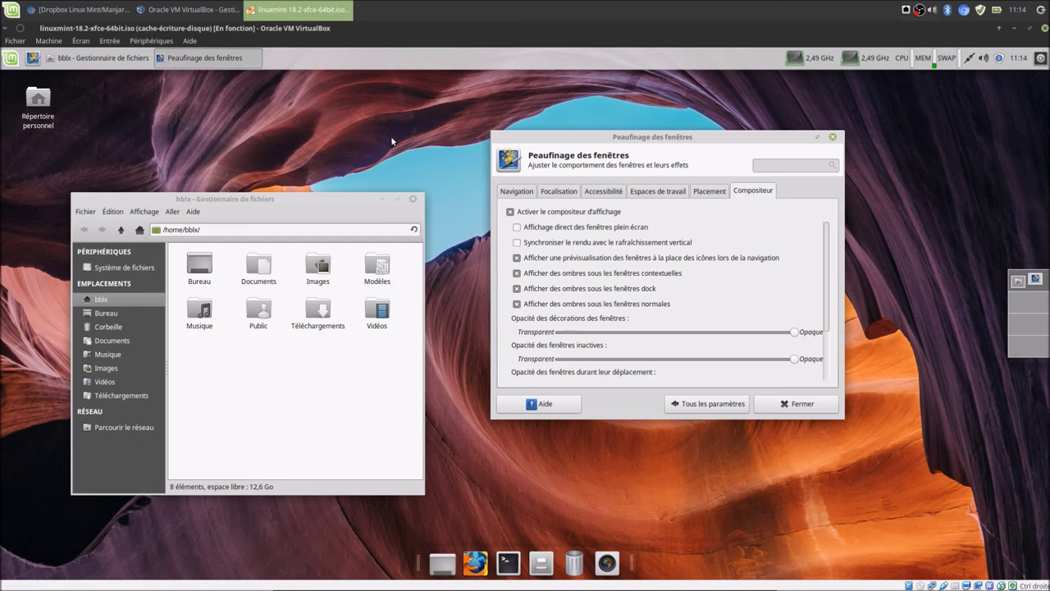
Compare window switching with previews and with plain icons, and re-enable the window previews.
{"action": "key", "text": "alt+Tab"}
{"action": "key", "text": "alt+Tab"}
{"action": "key", "text": "alt+Tab"}
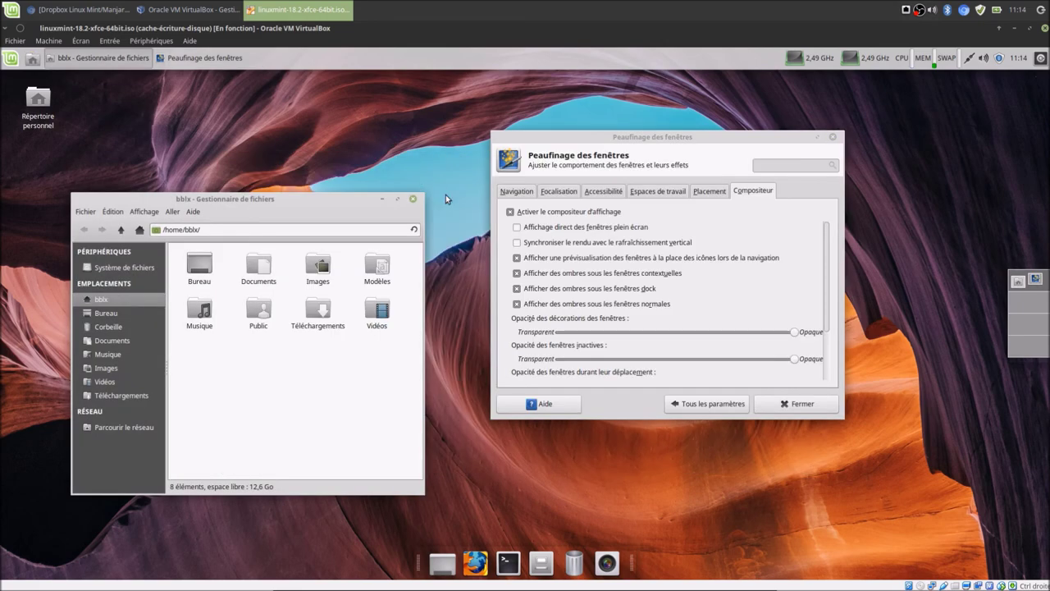
{"action": "left_click", "coordinate": [520, 258]}
{"action": "key", "text": "alt+Tab"}
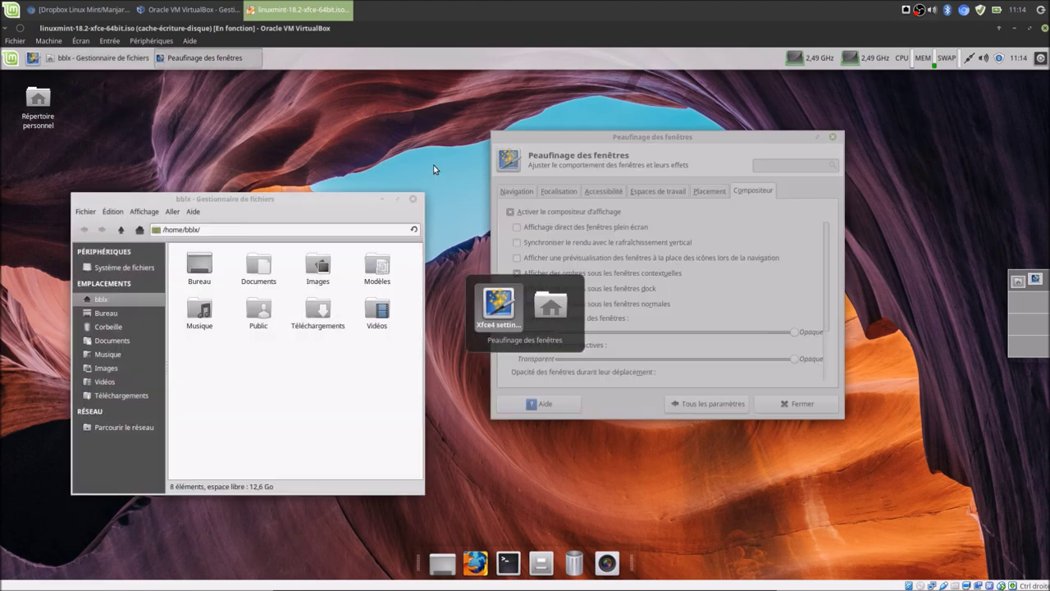
{"action": "key", "text": "alt+Tab"}
{"action": "key", "text": "alt+Tab"}
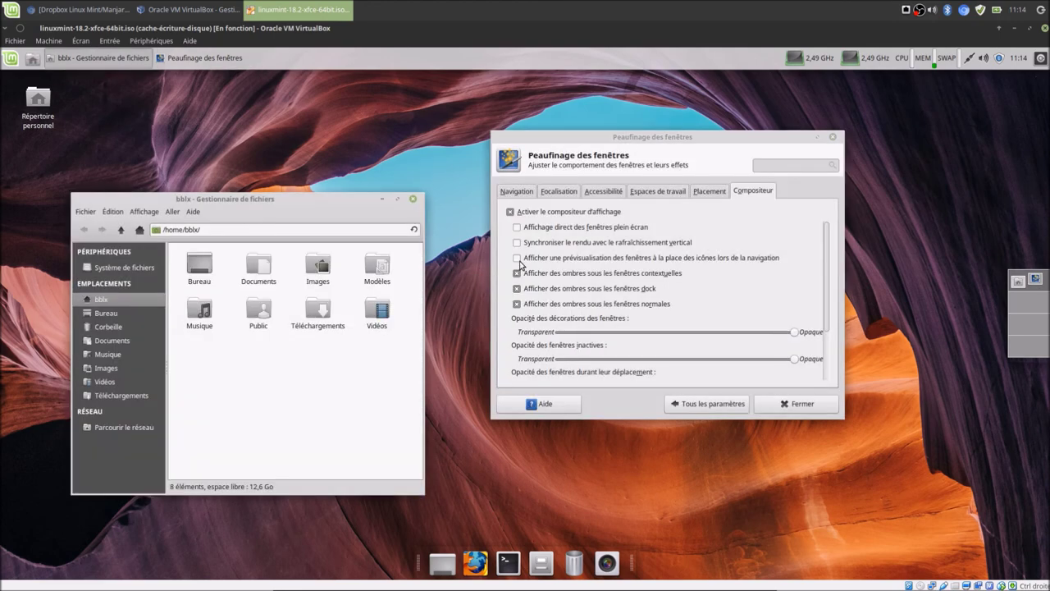
{"action": "left_click", "coordinate": [518, 259]}
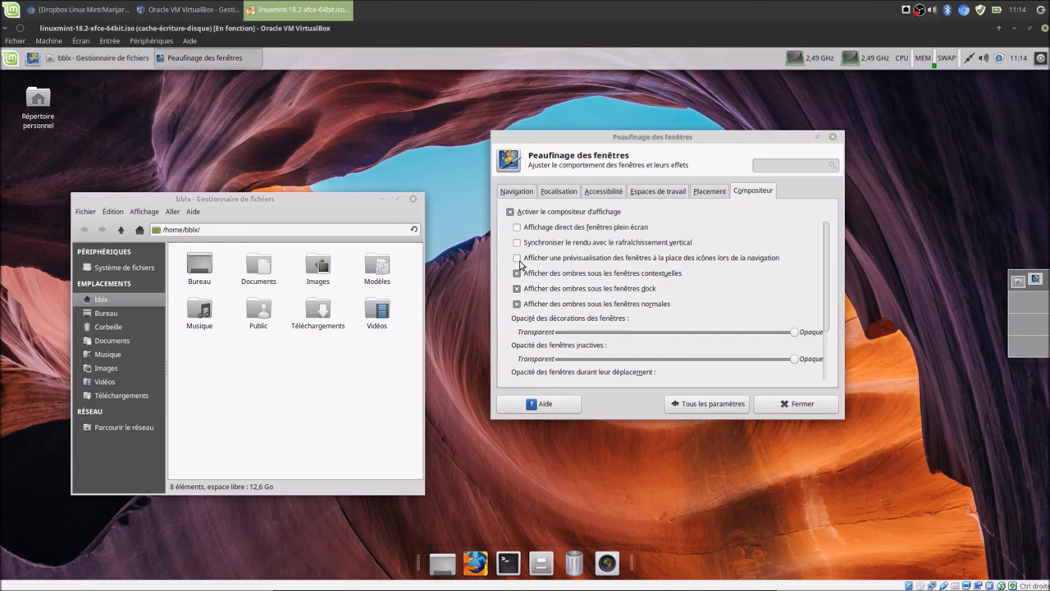
Enable cycling through windows in a list in the navigation options and test it by switching windows.
{"action": "left_click", "coordinate": [516, 192]}
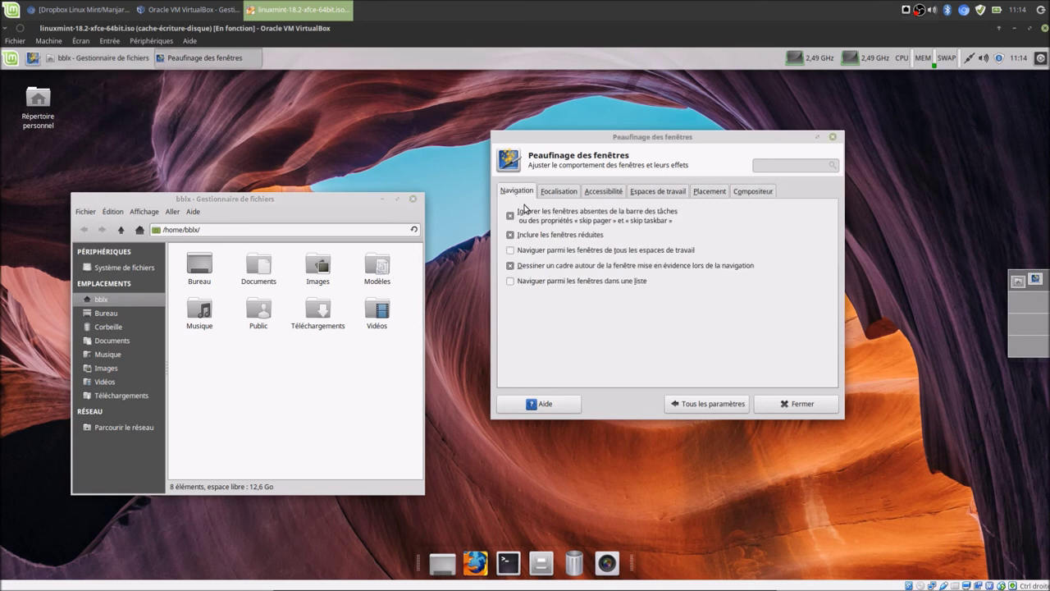
{"action": "left_click", "coordinate": [590, 283]}
{"action": "key", "text": "alt+Tab"}
{"action": "key", "text": "Tab"}
{"action": "key", "text": "Tab"}
{"action": "key", "text": "Tab"}
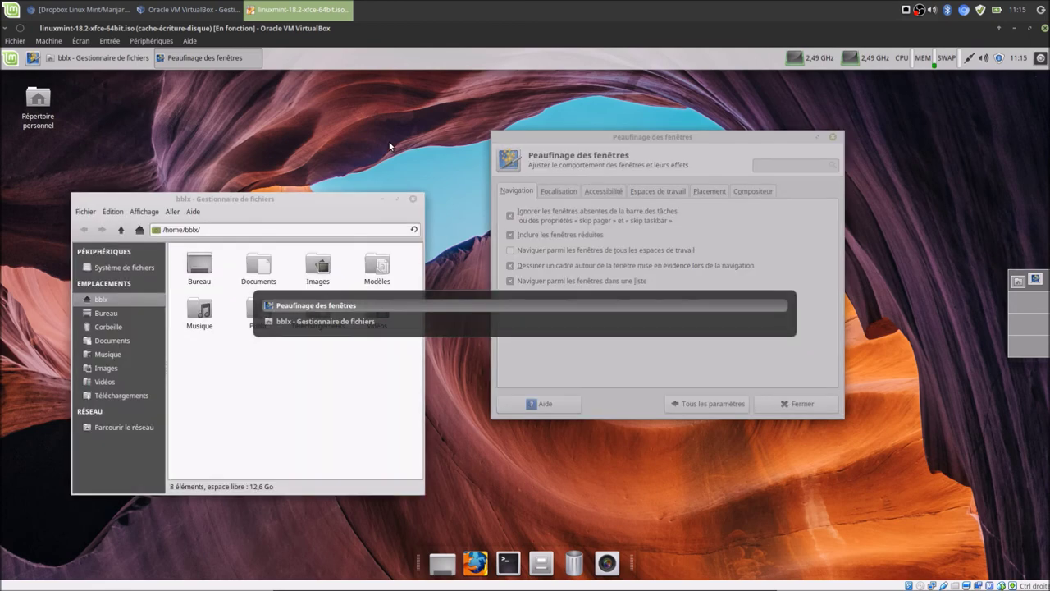
Compare the desktop context menu with and without compositor shadows under contextual windows, and re-enable those shadows.
{"action": "left_click", "coordinate": [740, 191]}
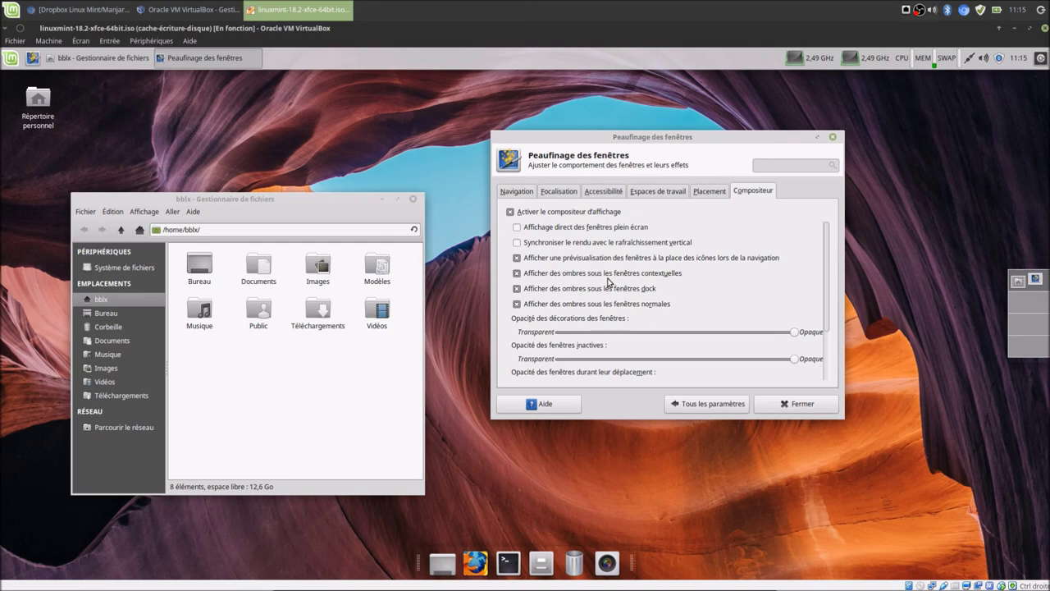
{"action": "right_click", "coordinate": [304, 154]}
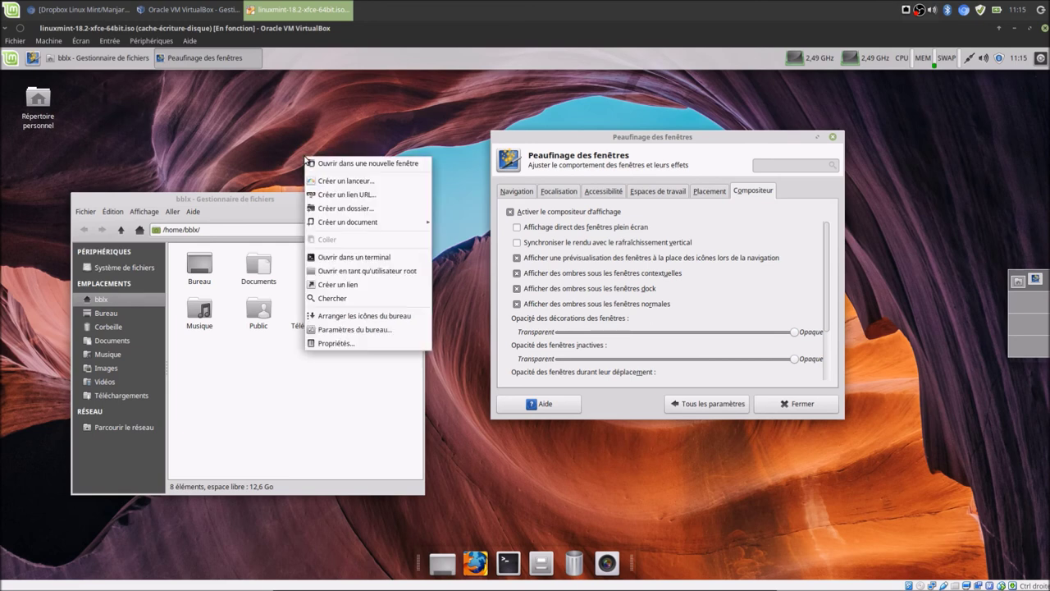
{"action": "left_click", "coordinate": [573, 277]}
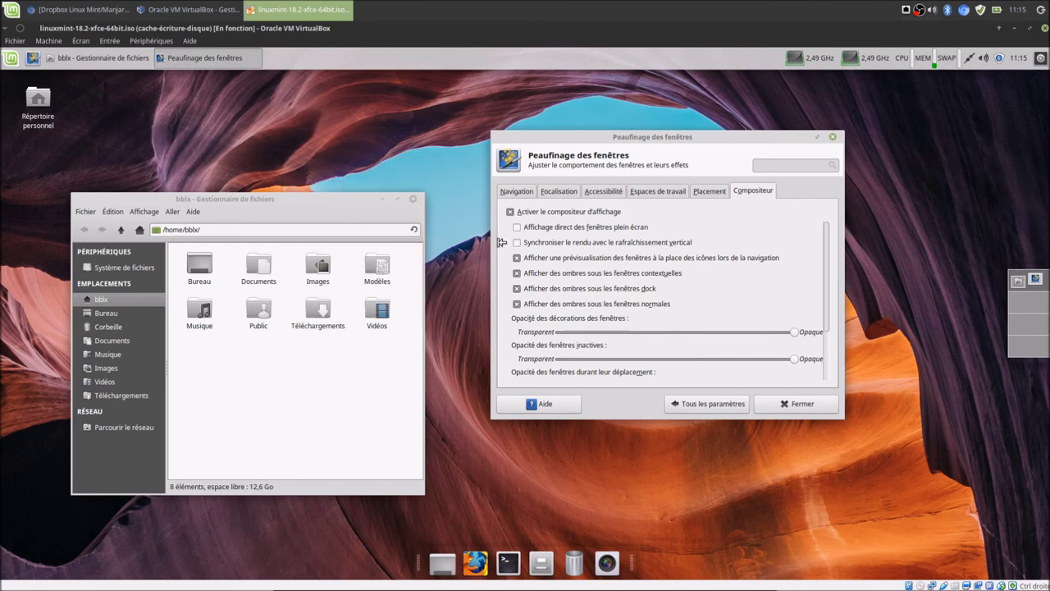
{"action": "left_click", "coordinate": [516, 273]}
{"action": "right_click", "coordinate": [297, 167]}
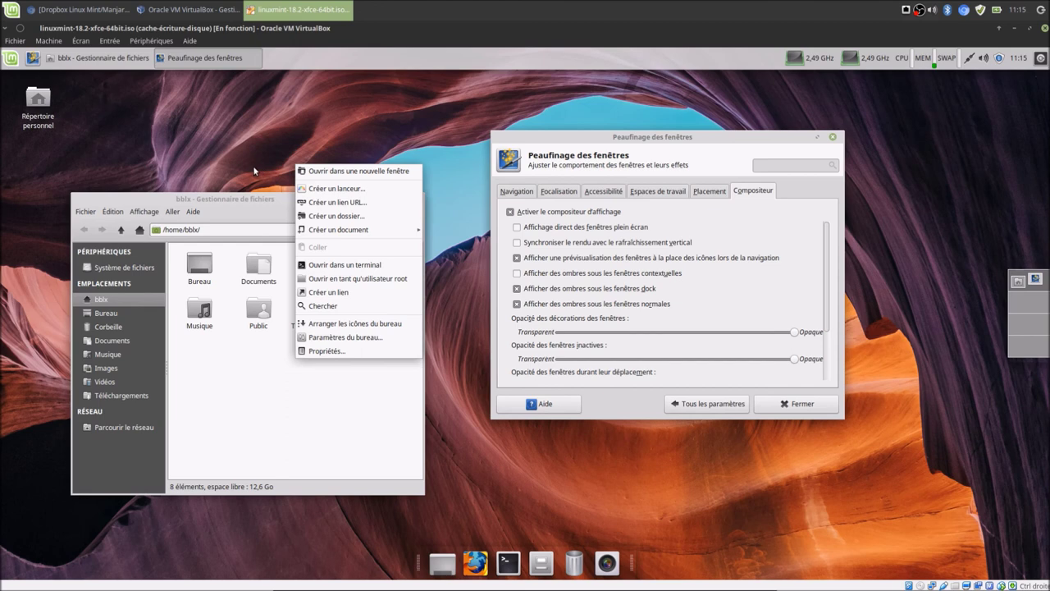
{"action": "left_click", "coordinate": [197, 164]}
{"action": "left_click", "coordinate": [530, 274]}
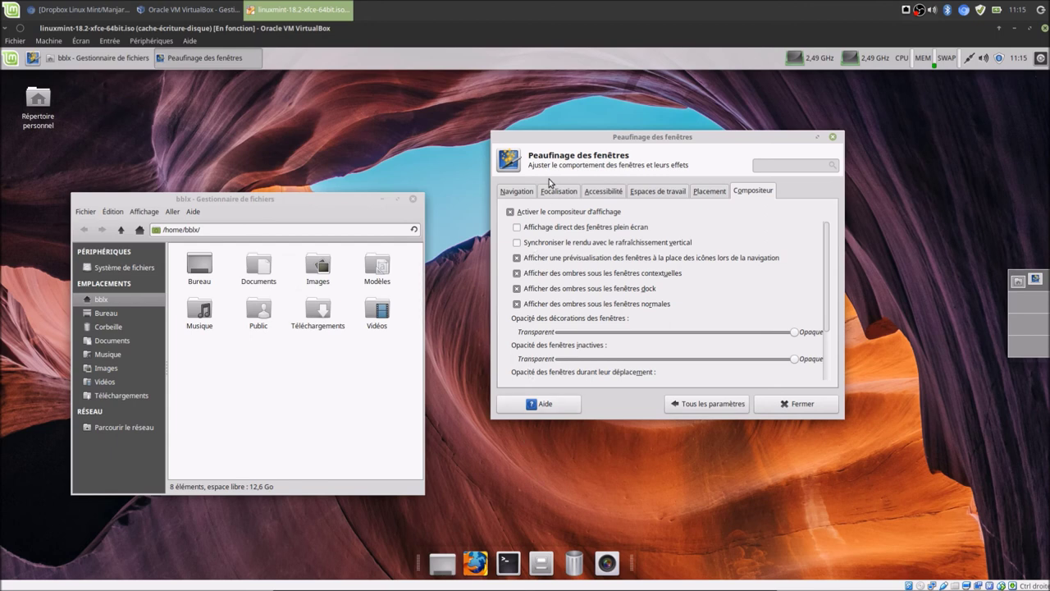
Compare the desktop with and without compositor shadows under dock windows, and re-enable those shadows.
{"action": "left_click", "coordinate": [557, 292]}
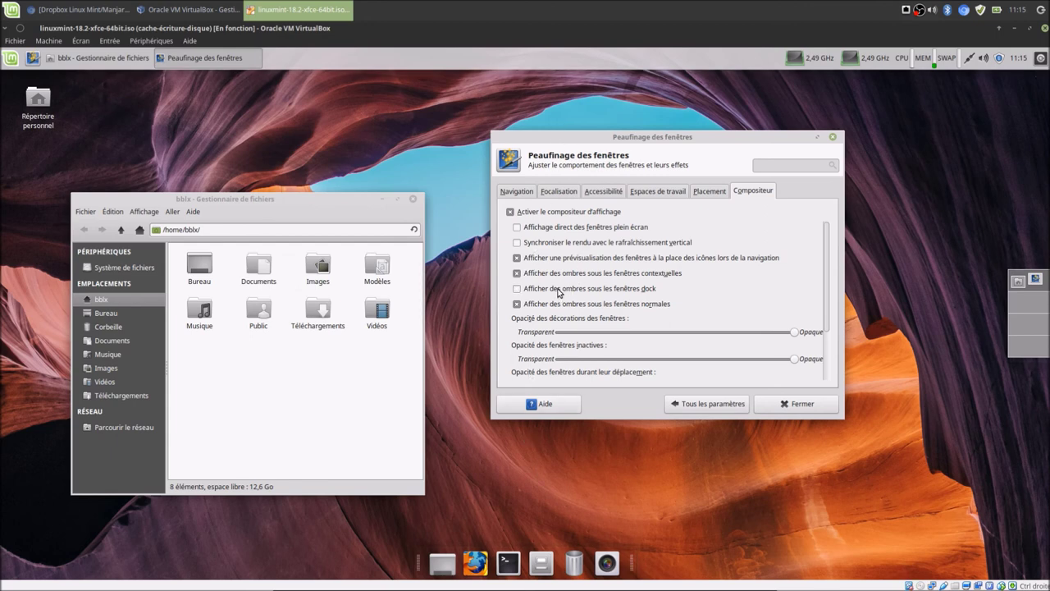
{"action": "left_click", "coordinate": [558, 292]}
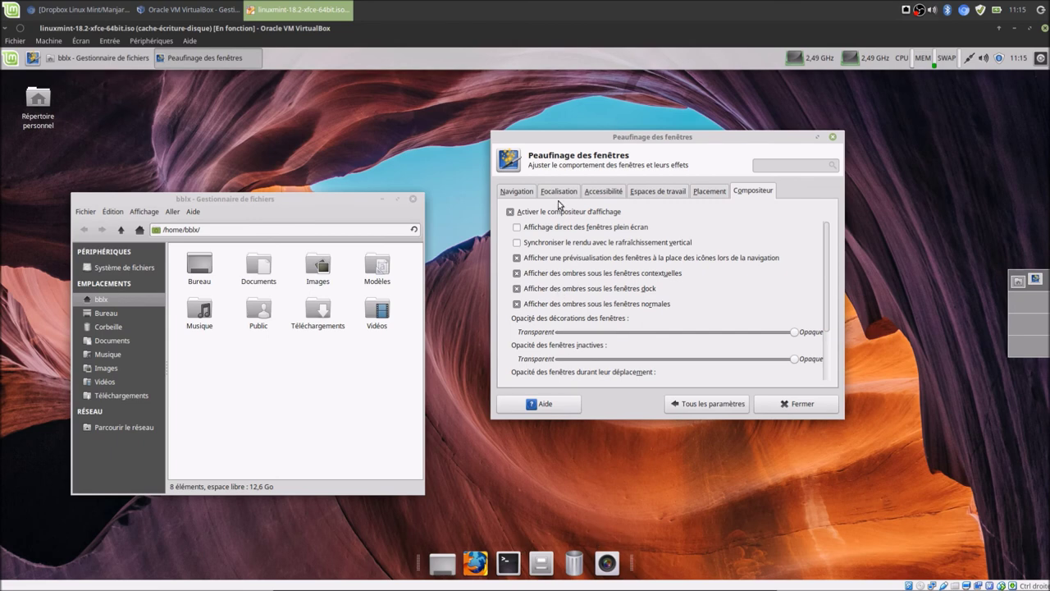
{"action": "left_click", "coordinate": [537, 290]}
{"action": "left_click", "coordinate": [537, 290]}
Slightly lower the compositor opacity of inactive, moving, resizing and contextual windows, and move the settings window to test it.
{"action": "left_click_drag", "start_coordinate": [825, 261], "coordinate": [825, 310]}
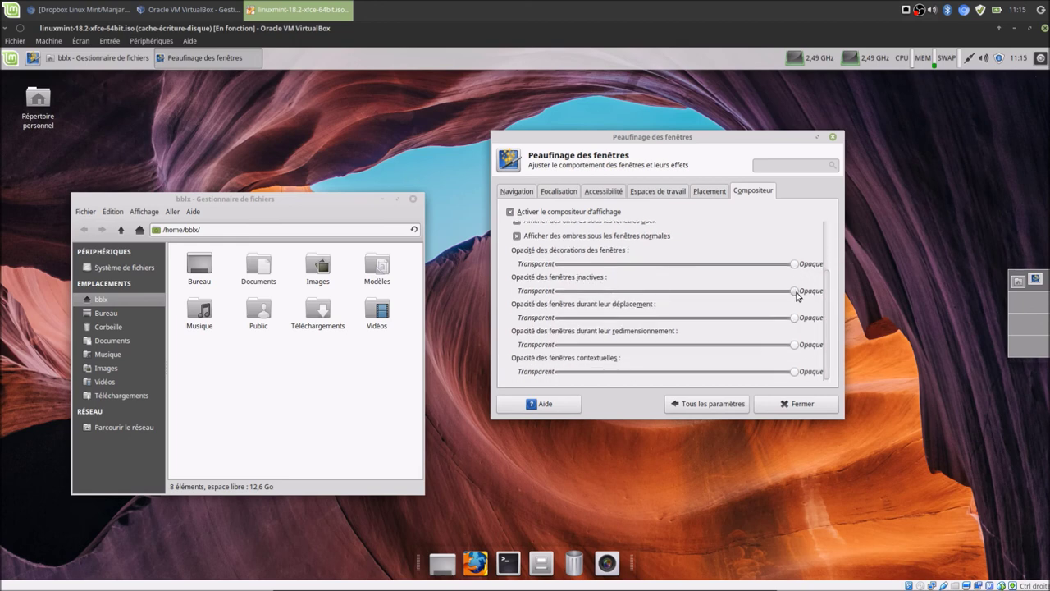
{"action": "scroll", "coordinate": [796, 294], "scroll_direction": "down", "scroll_amount": 2}
{"action": "scroll", "coordinate": [797, 293], "scroll_direction": "down", "scroll_amount": 3}
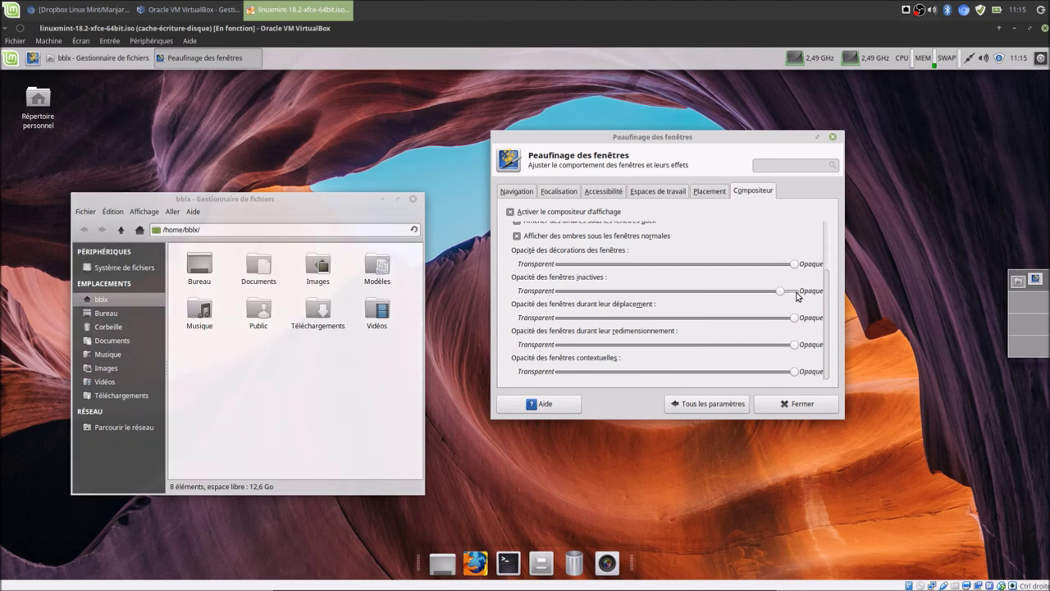
{"action": "scroll", "coordinate": [797, 294], "scroll_direction": "down", "scroll_amount": 4}
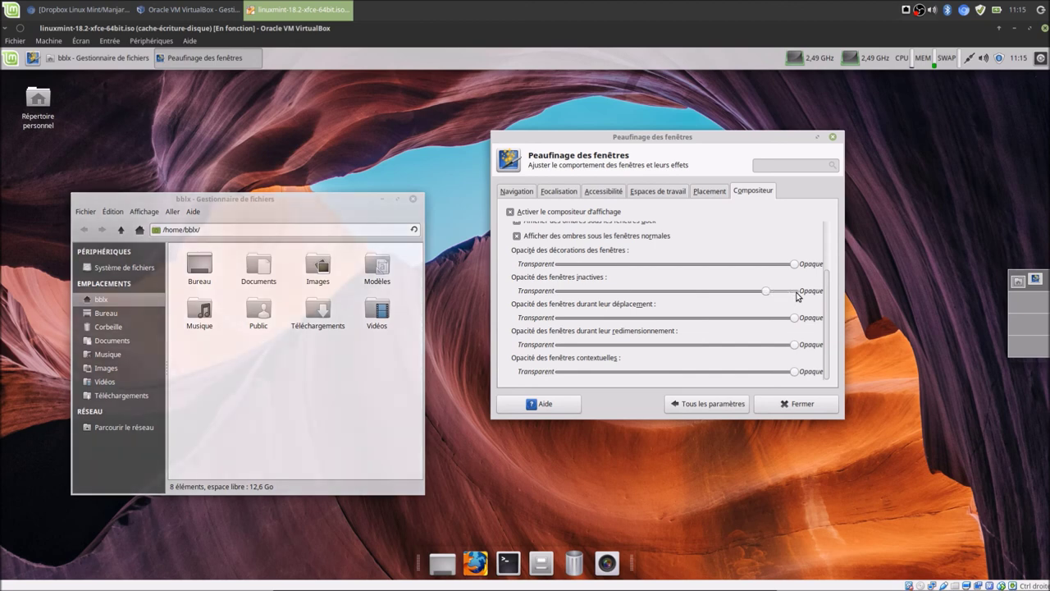
{"action": "scroll", "coordinate": [796, 319], "scroll_direction": "down", "scroll_amount": 5}
{"action": "scroll", "coordinate": [797, 348], "scroll_direction": "down", "scroll_amount": 4}
{"action": "scroll", "coordinate": [798, 348], "scroll_direction": "down", "scroll_amount": 1}
{"action": "scroll", "coordinate": [796, 371], "scroll_direction": "down", "scroll_amount": 3}
{"action": "left_click_drag", "start_coordinate": [732, 129], "coordinate": [698, 167]}
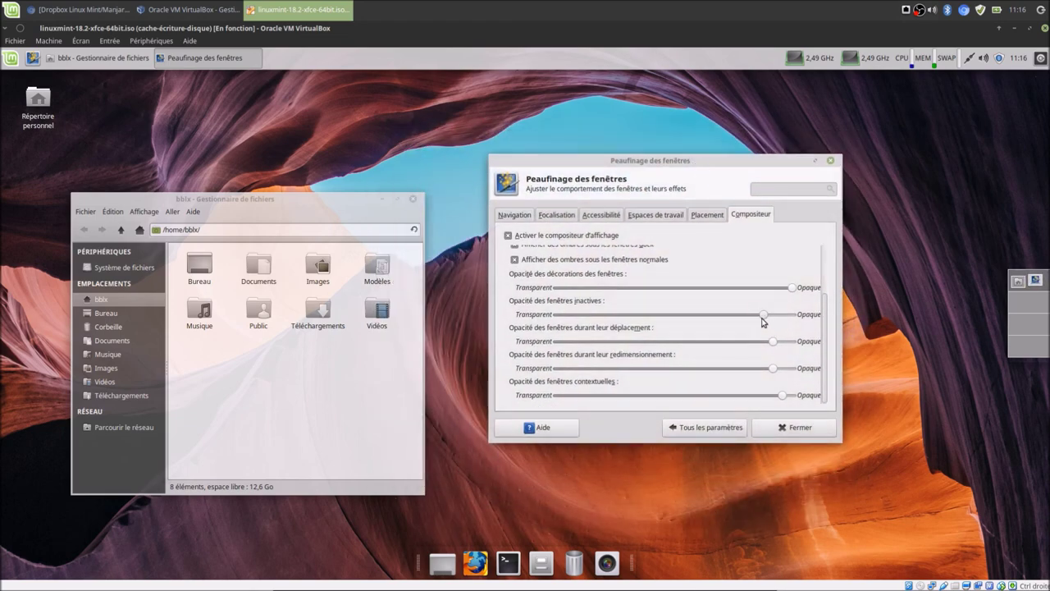
Lower the opacity of inactive, moving and resizing windows a little further and test it by moving the settings window.
{"action": "scroll", "coordinate": [767, 320], "scroll_direction": "down", "scroll_amount": 2}
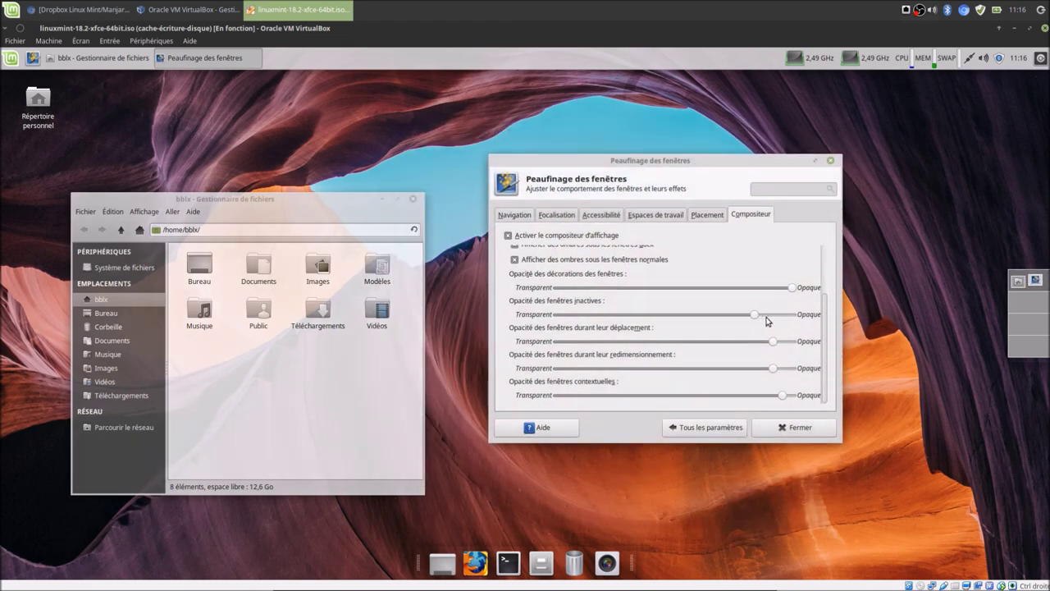
{"action": "scroll", "coordinate": [767, 320], "scroll_direction": "down", "scroll_amount": 2}
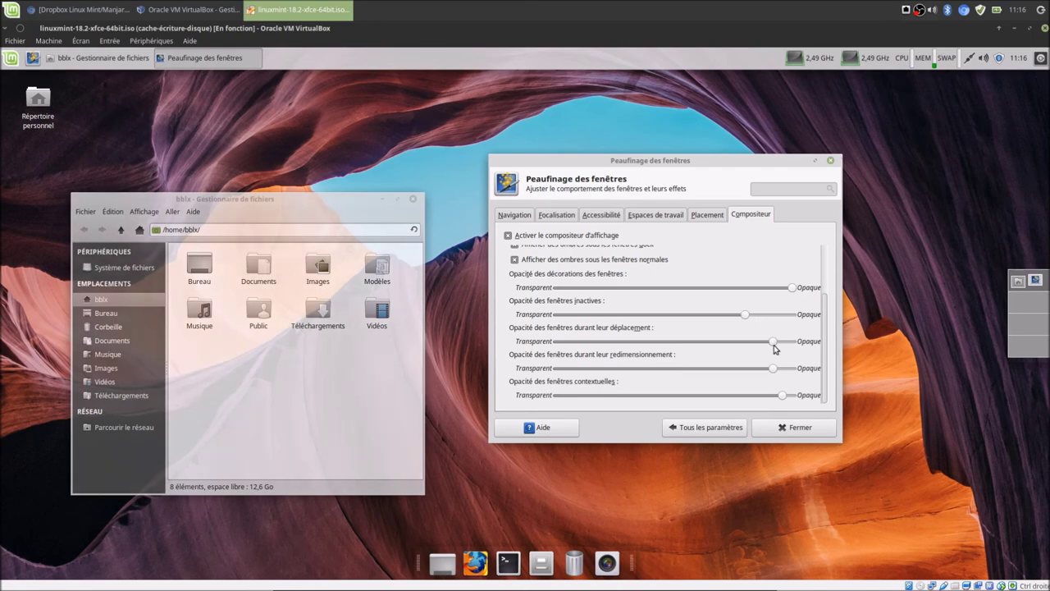
{"action": "scroll", "coordinate": [774, 347], "scroll_direction": "down", "scroll_amount": 2}
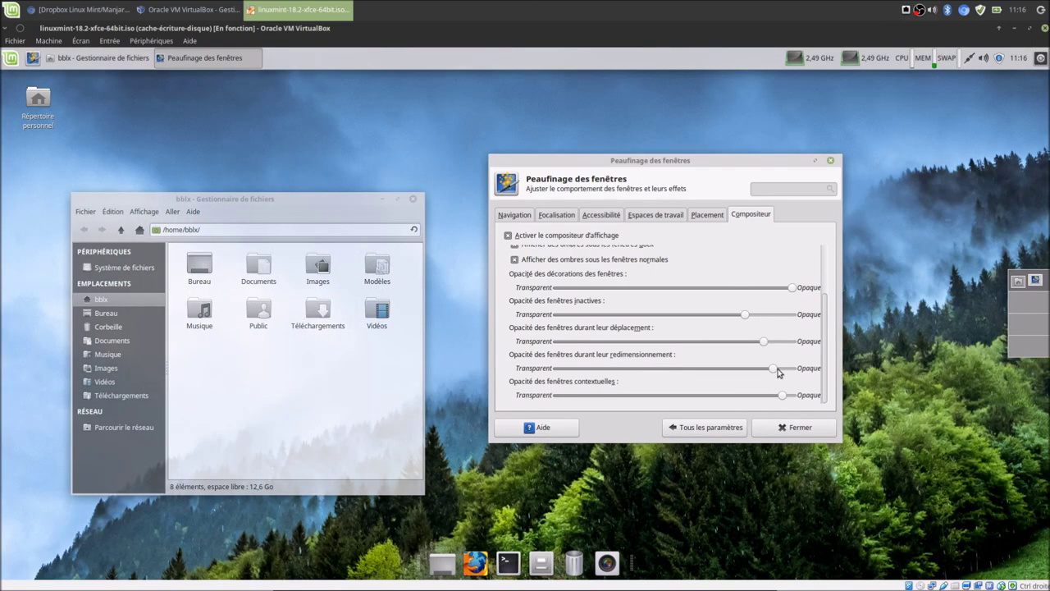
{"action": "scroll", "coordinate": [776, 370], "scroll_direction": "down", "scroll_amount": 1}
{"action": "left_click_drag", "start_coordinate": [746, 169], "coordinate": [810, 237]}
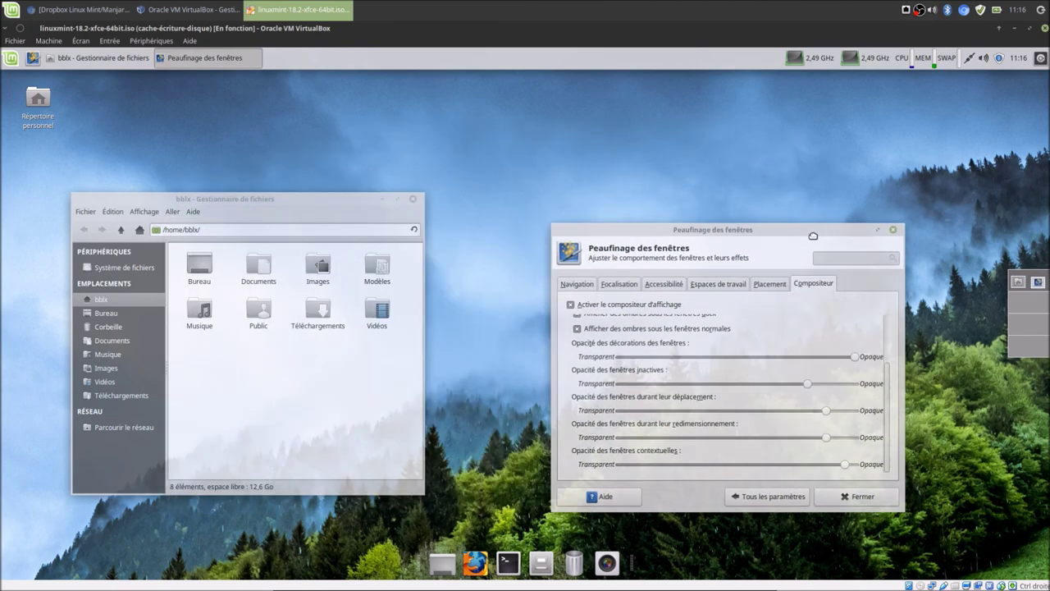
Set the background opacity of Tableau de bord 1 to 60 and check it with the Whisker menu open.
{"action": "right_click", "coordinate": [514, 66]}
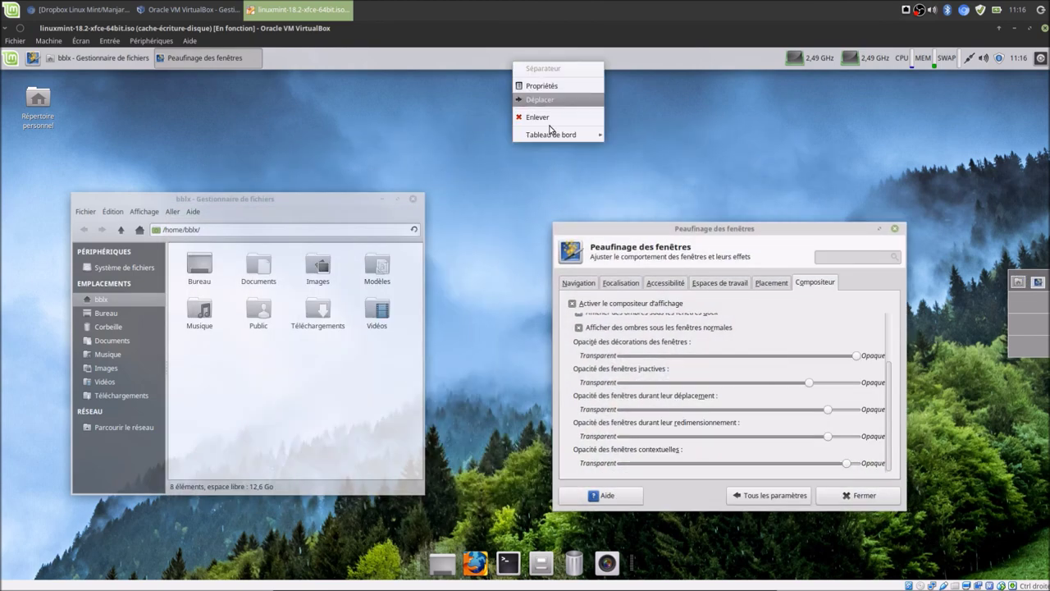
{"action": "mouse_move", "coordinate": [553, 134]}
{"action": "left_click", "coordinate": [640, 150]}
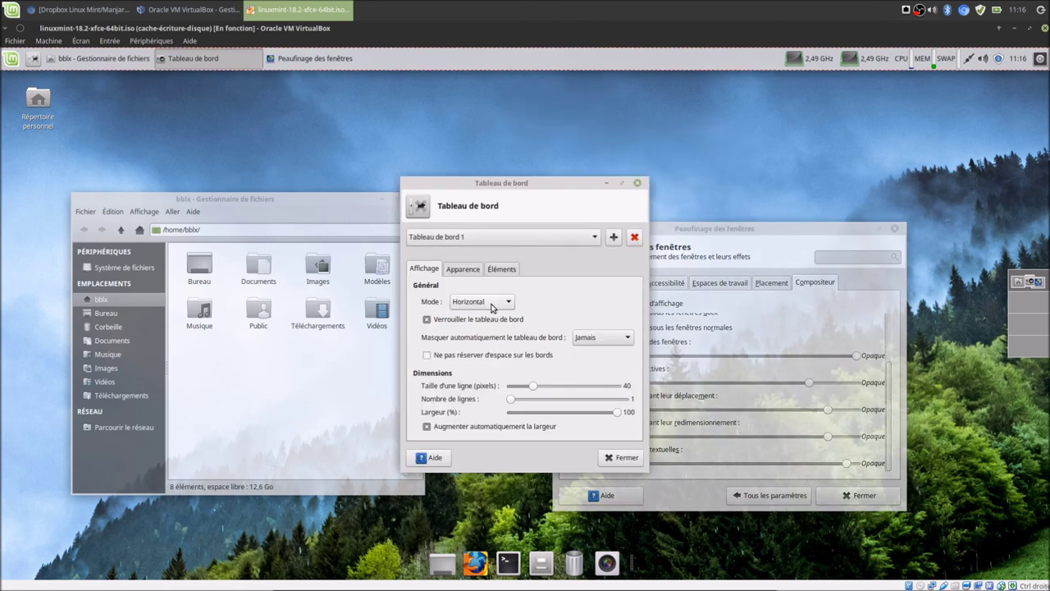
{"action": "left_click", "coordinate": [476, 270]}
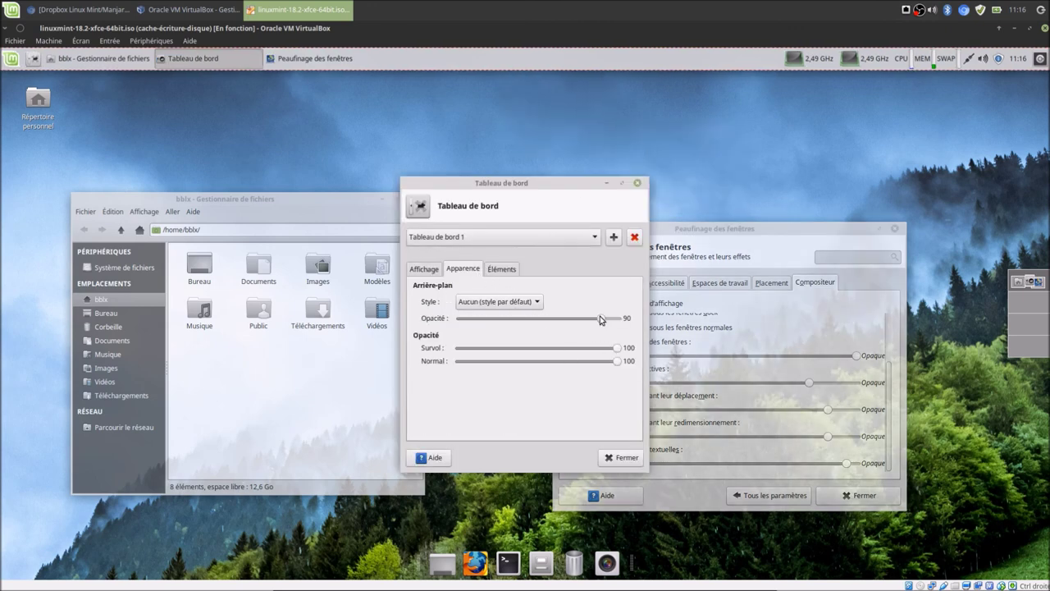
{"action": "scroll", "coordinate": [603, 325], "scroll_direction": "down", "scroll_amount": 18}
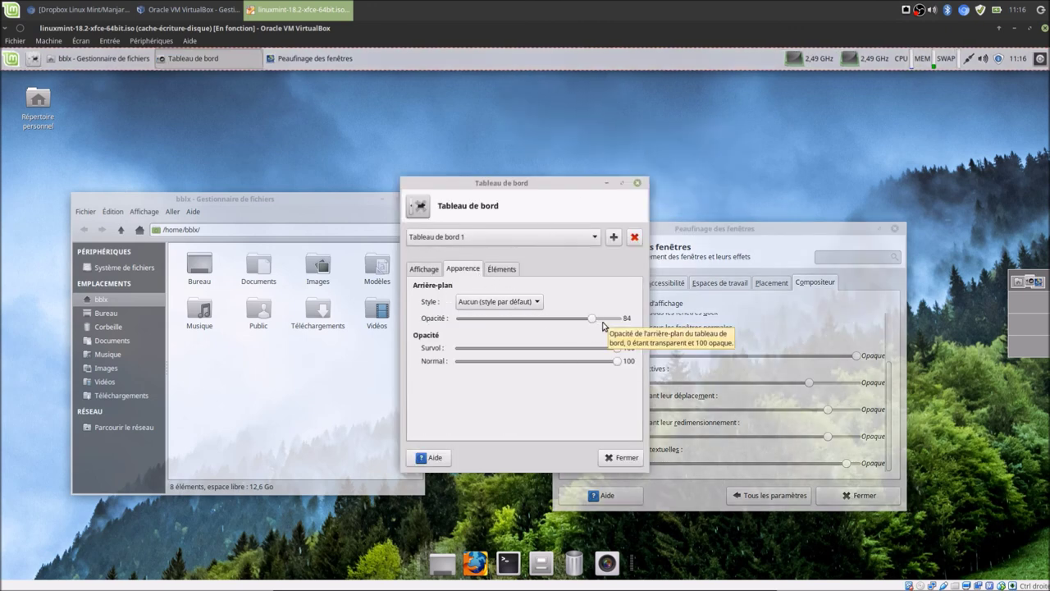
{"action": "scroll", "coordinate": [602, 325], "scroll_direction": "down", "scroll_amount": 16}
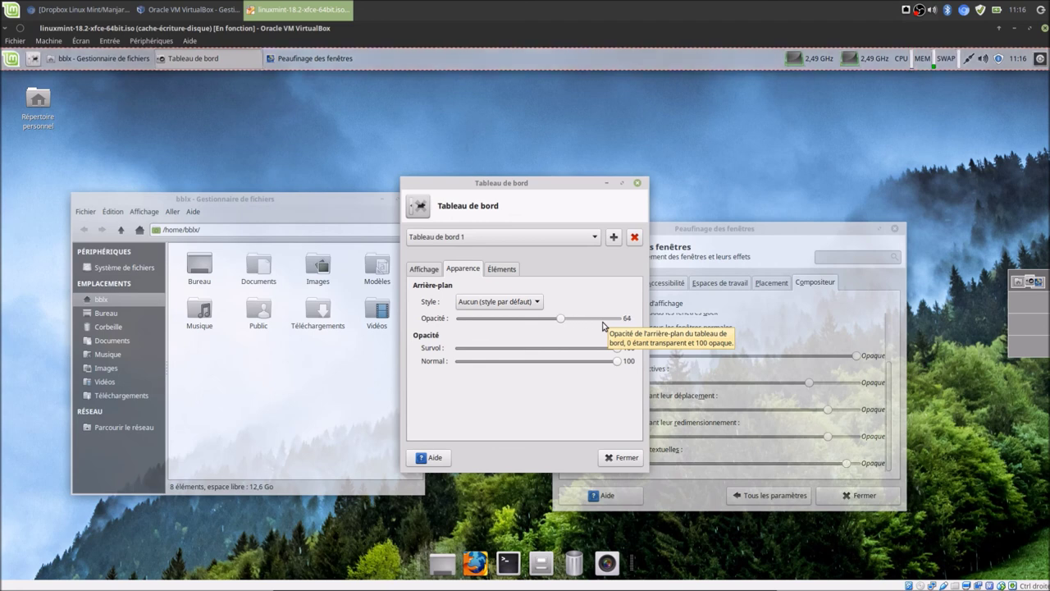
{"action": "scroll", "coordinate": [603, 325], "scroll_direction": "up", "scroll_amount": 4}
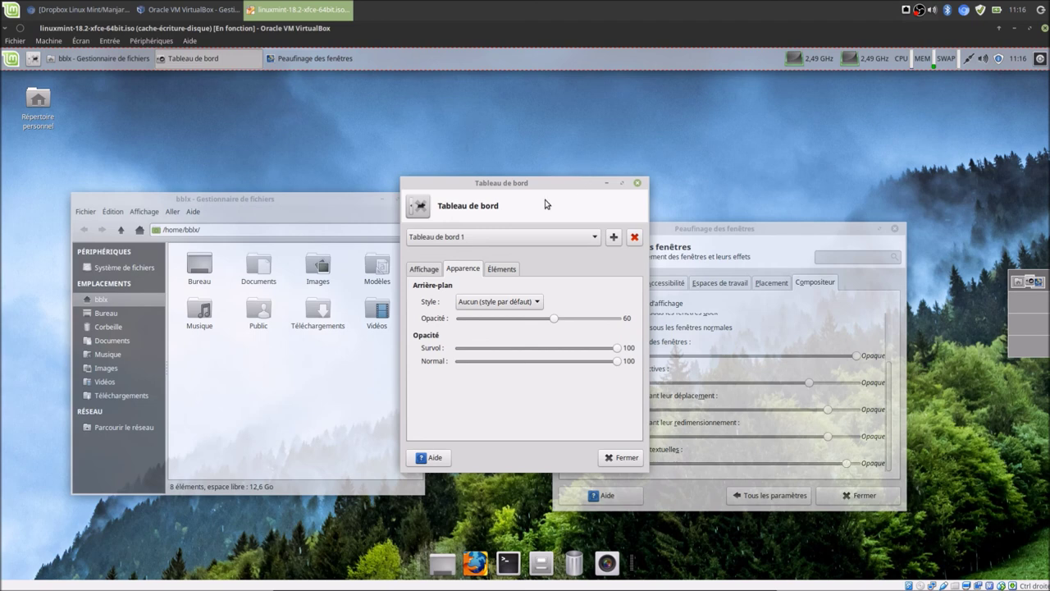
{"action": "left_click", "coordinate": [10, 59]}
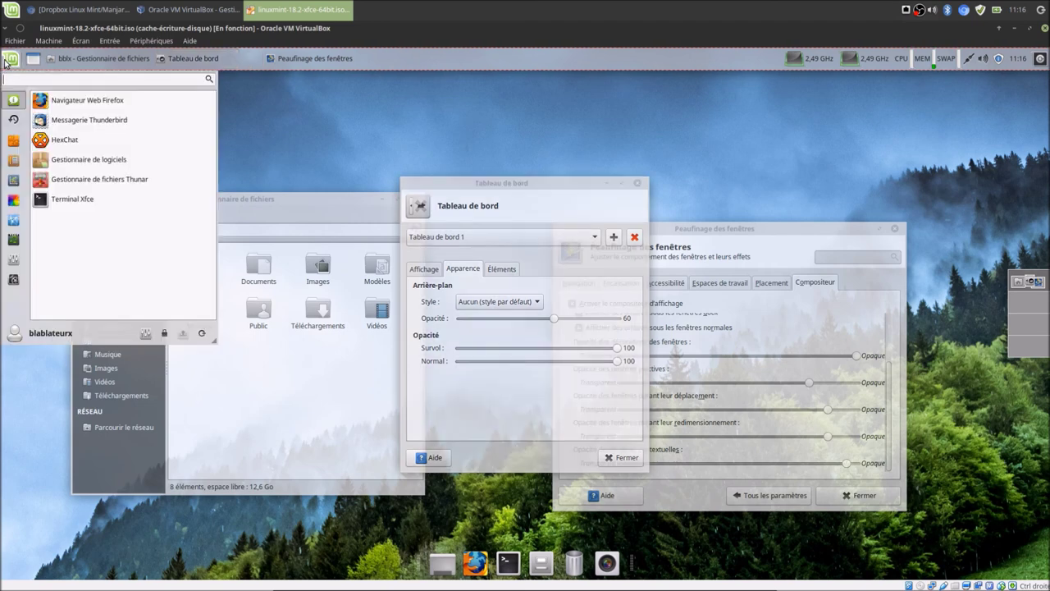
Set the Whisker menu's background opacity to 60, check the opened menu, and close its properties.
{"action": "left_click", "coordinate": [510, 272]}
{"action": "left_click", "coordinate": [510, 273]}
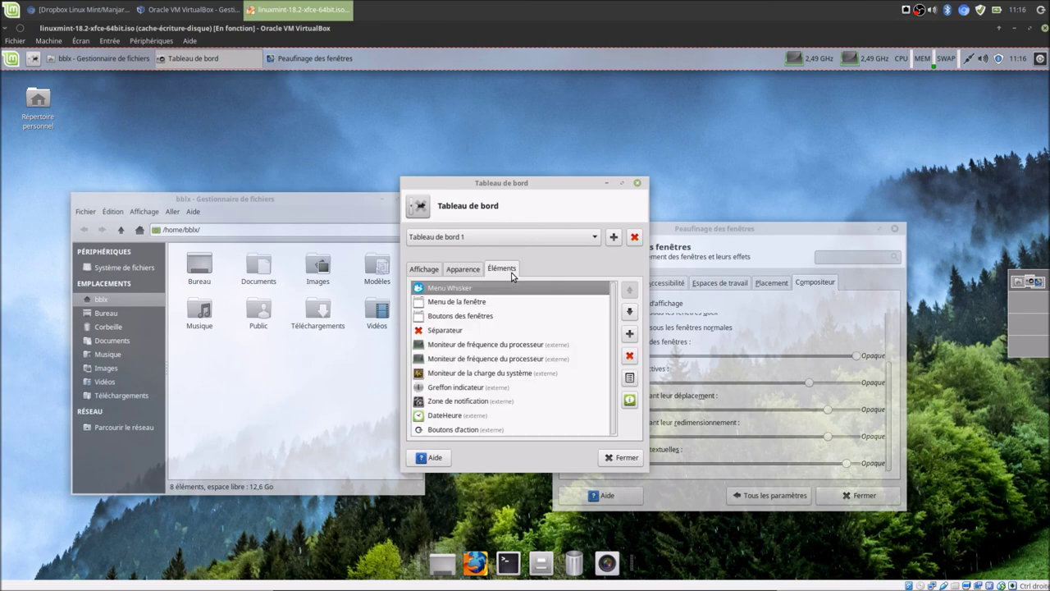
{"action": "left_click", "coordinate": [629, 378]}
{"action": "left_click_drag", "start_coordinate": [536, 141], "coordinate": [261, 158]}
{"action": "scroll", "coordinate": [339, 478], "scroll_direction": "down", "scroll_amount": 13}
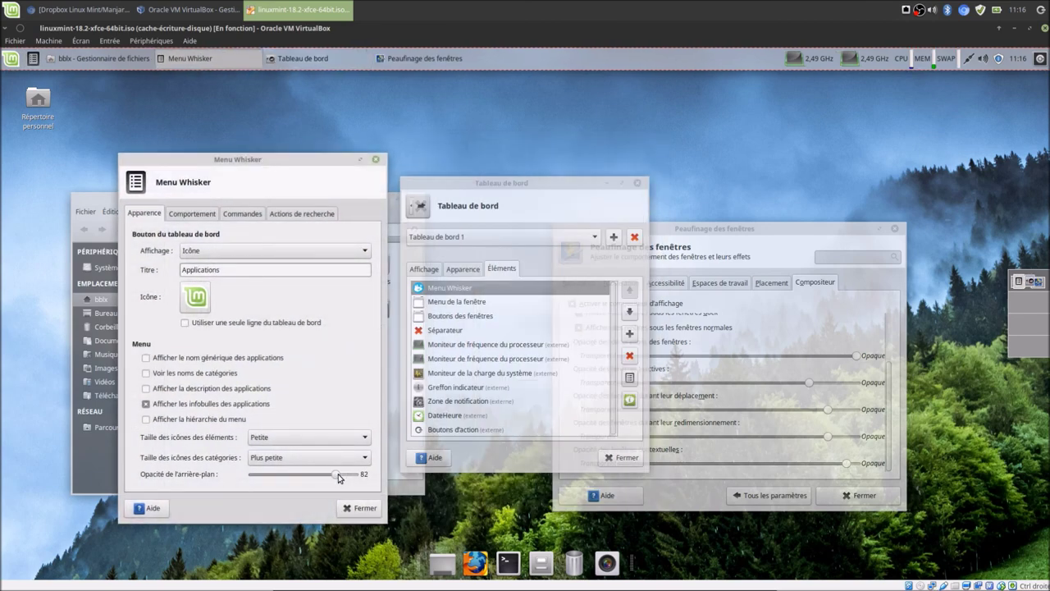
{"action": "scroll", "coordinate": [339, 478], "scroll_direction": "down", "scroll_amount": 1}
{"action": "left_click", "coordinate": [8, 60]}
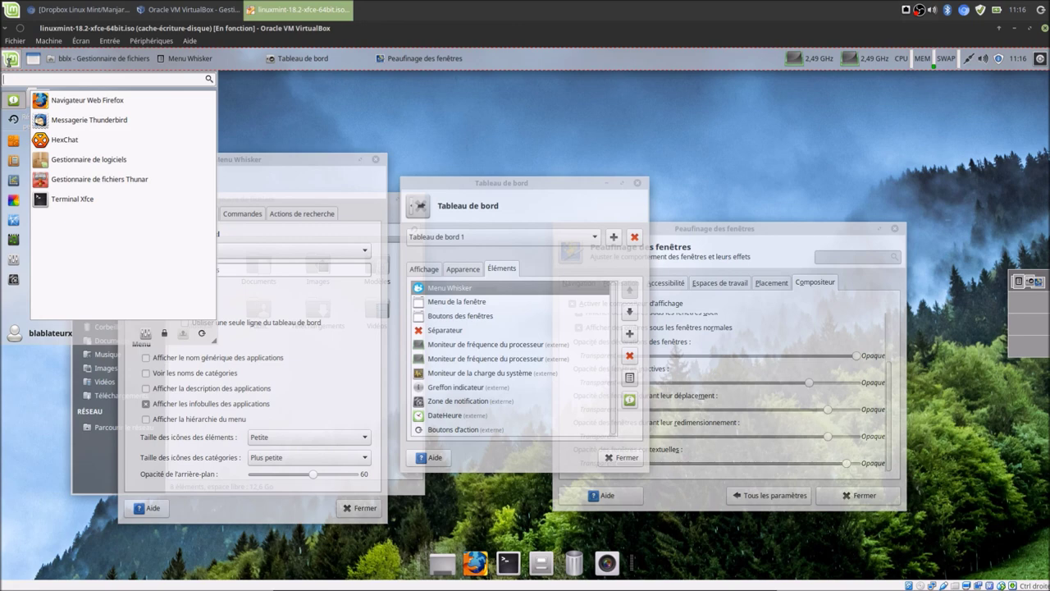
{"action": "left_click", "coordinate": [10, 61]}
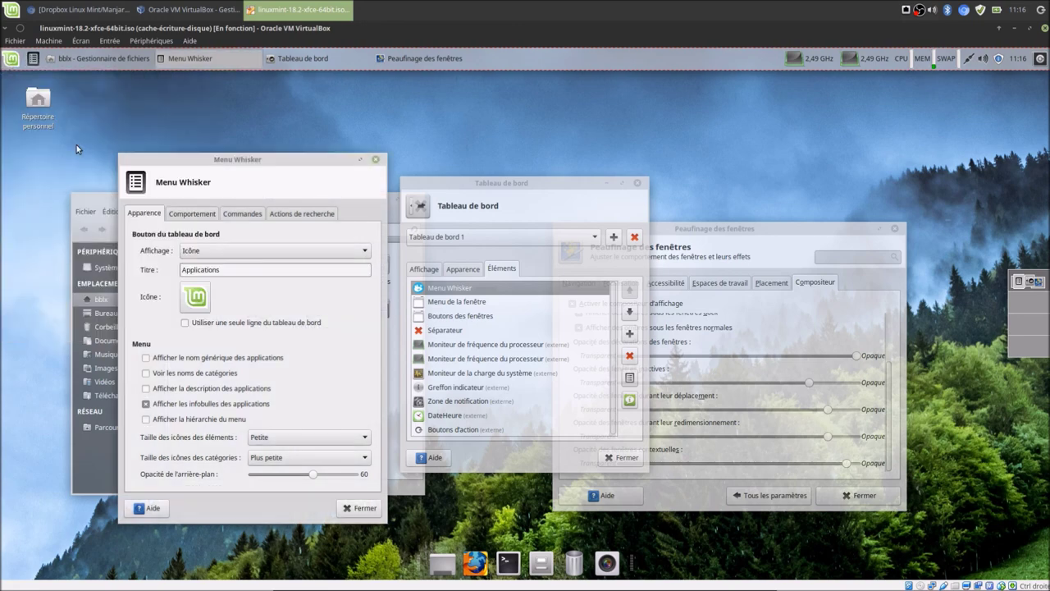
{"action": "left_click", "coordinate": [353, 507]}
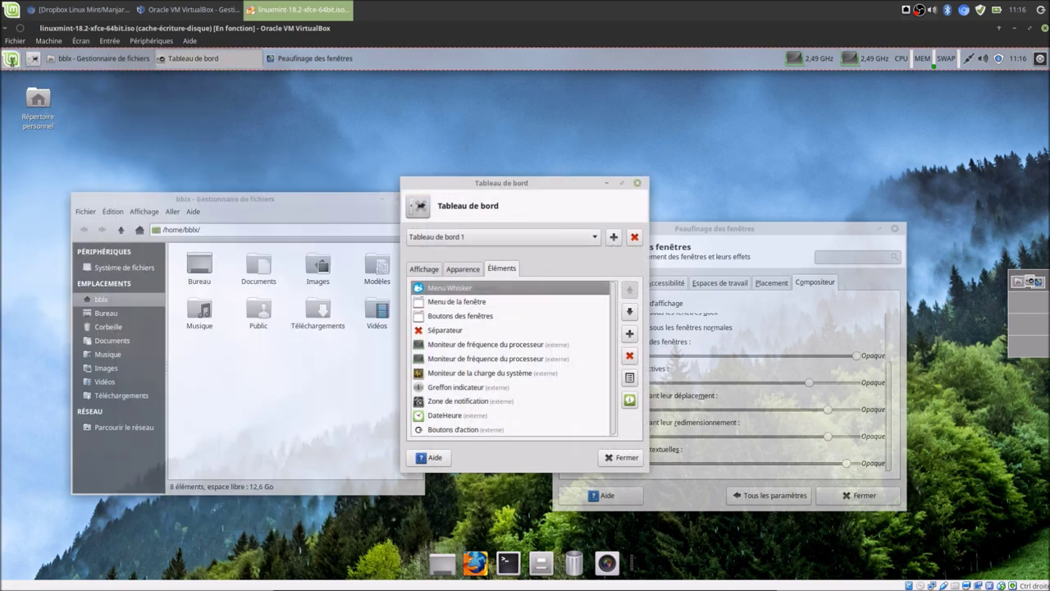
Check the transparency by reopening the Whisker menu and moving the window tweaks and file manager windows.
{"action": "left_click", "coordinate": [12, 59]}
{"action": "left_click", "coordinate": [12, 59]}
{"action": "left_click_drag", "start_coordinate": [788, 238], "coordinate": [757, 117]}
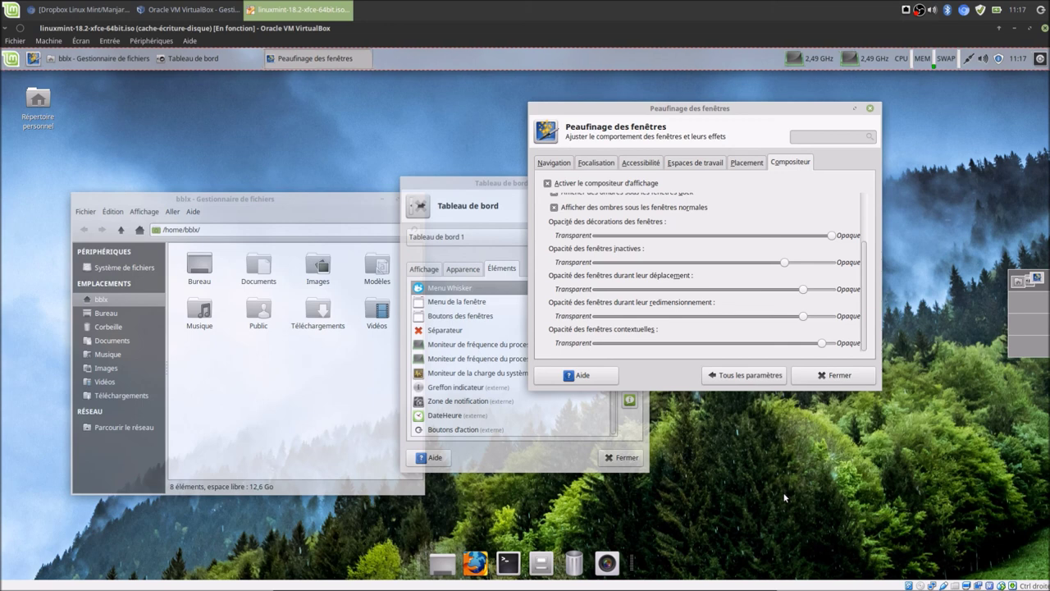
{"action": "left_click_drag", "start_coordinate": [317, 205], "coordinate": [267, 162]}
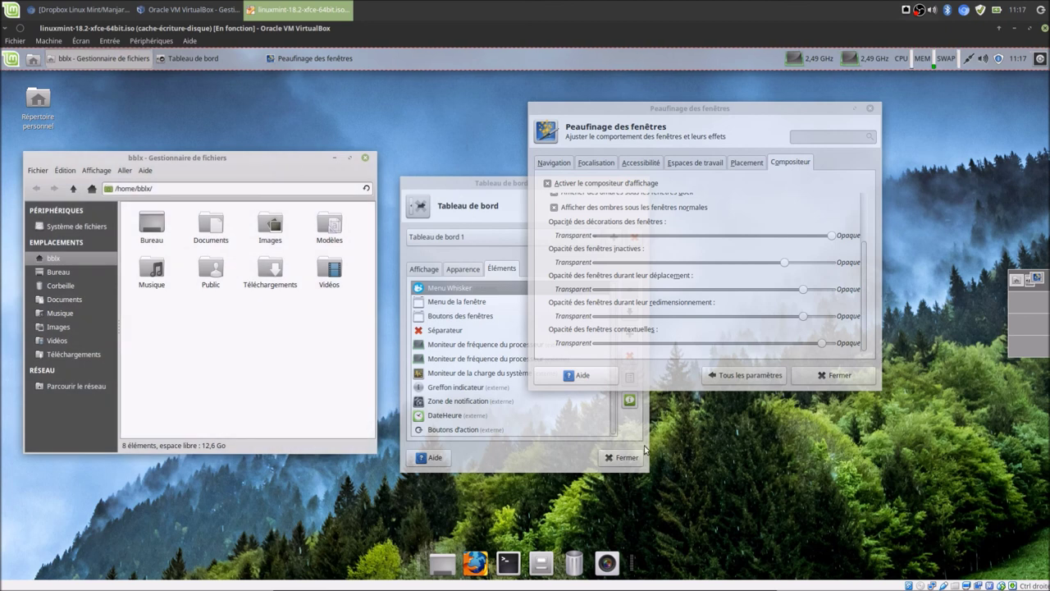
Open the appearance settings from the full settings list and set the desktop style to Mint-Y-Darker.
{"action": "left_click", "coordinate": [761, 377]}
{"action": "left_click", "coordinate": [574, 187]}
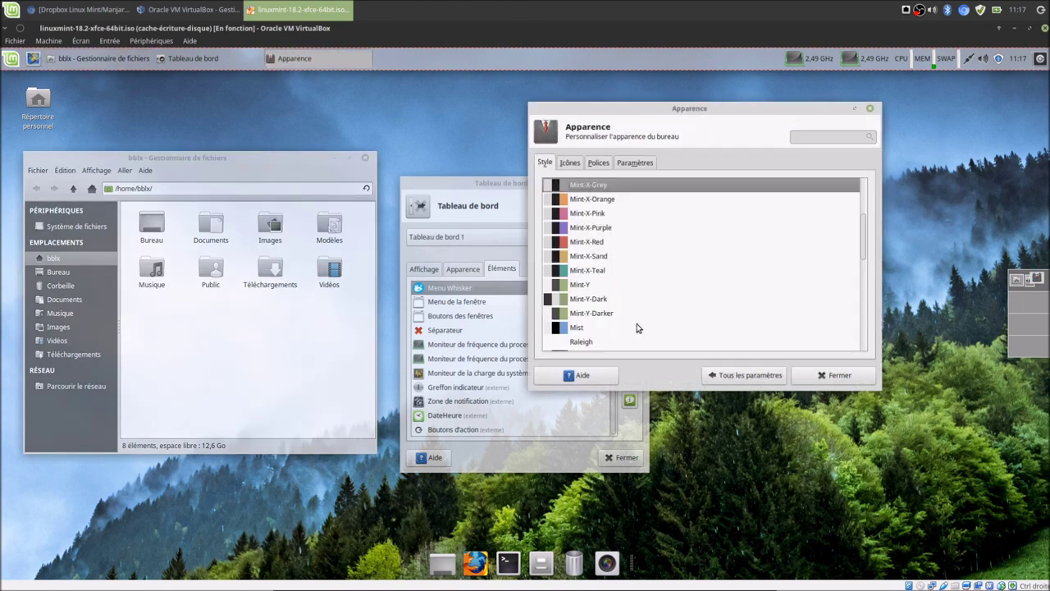
{"action": "scroll", "coordinate": [619, 297], "scroll_direction": "down", "scroll_amount": 1}
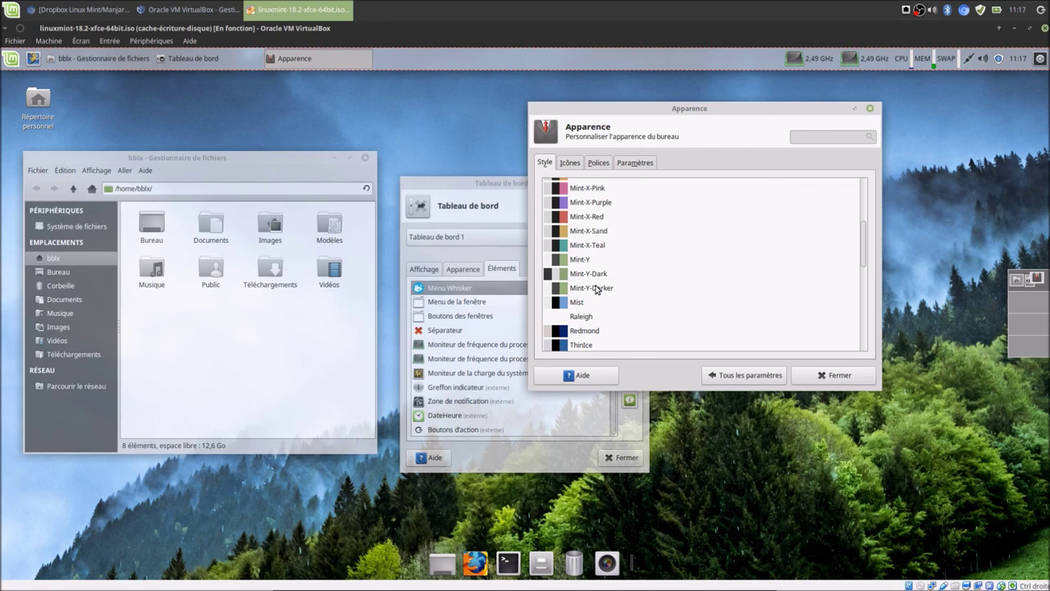
{"action": "left_click", "coordinate": [596, 288]}
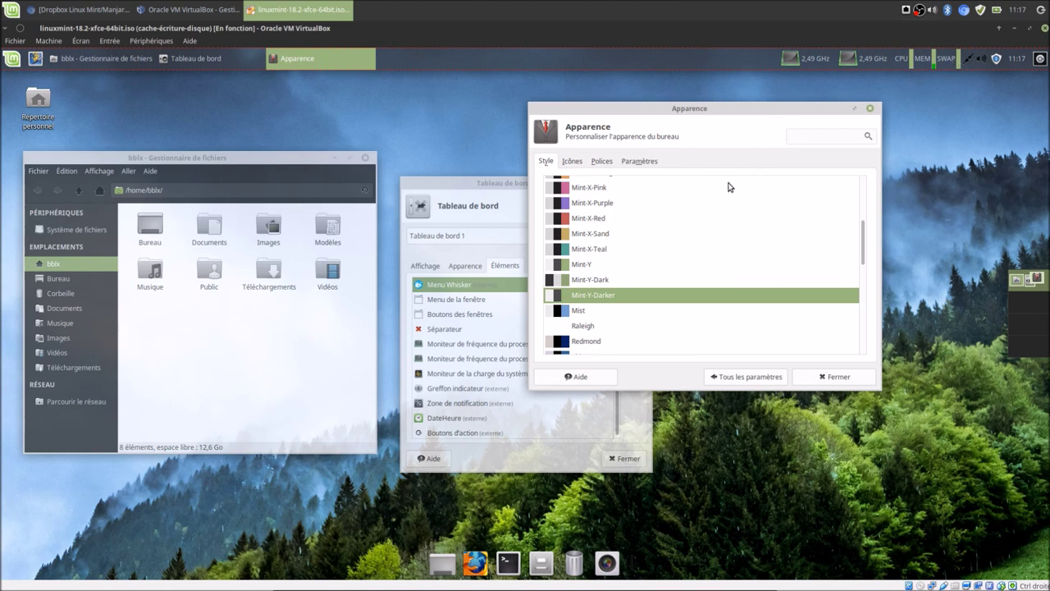
Set the desktop icon theme to Mint-X-Dark.
{"action": "left_click", "coordinate": [572, 162]}
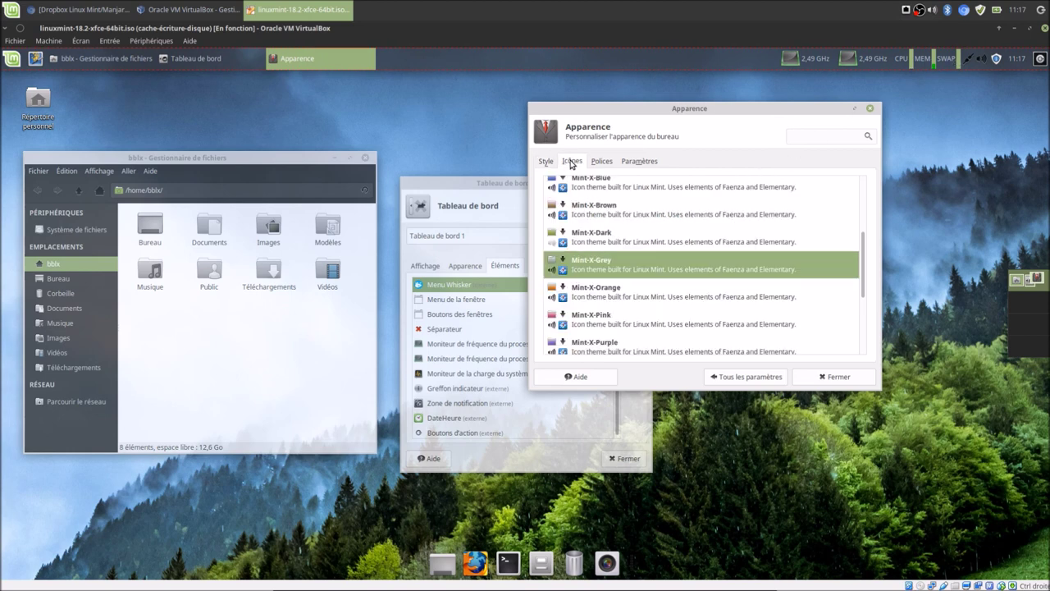
{"action": "scroll", "coordinate": [614, 283], "scroll_direction": "up", "scroll_amount": 3}
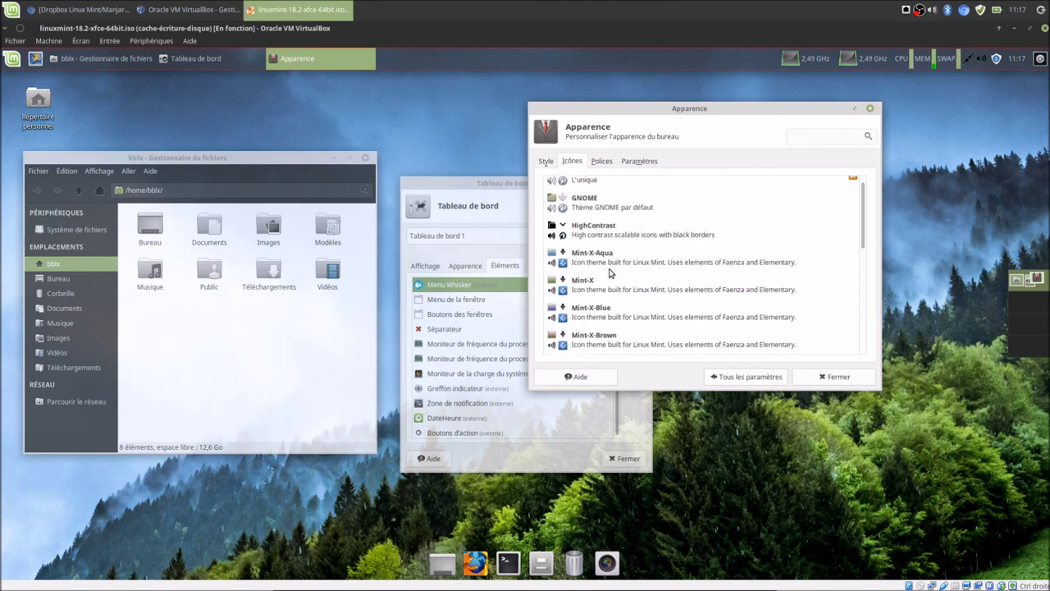
{"action": "scroll", "coordinate": [610, 273], "scroll_direction": "down", "scroll_amount": 1}
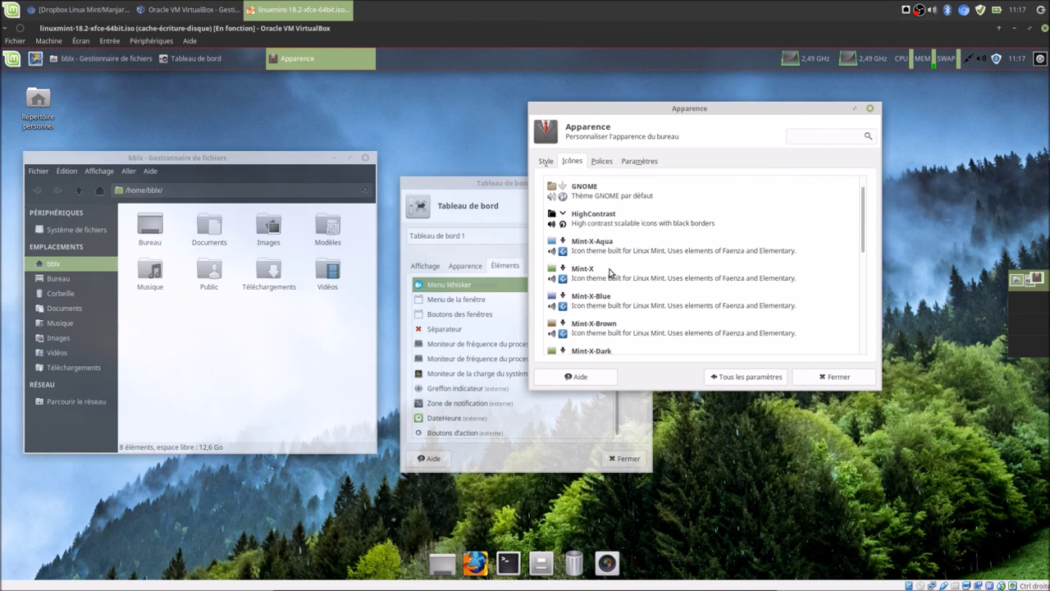
{"action": "scroll", "coordinate": [610, 273], "scroll_direction": "down", "scroll_amount": 1}
{"action": "left_click", "coordinate": [599, 327]}
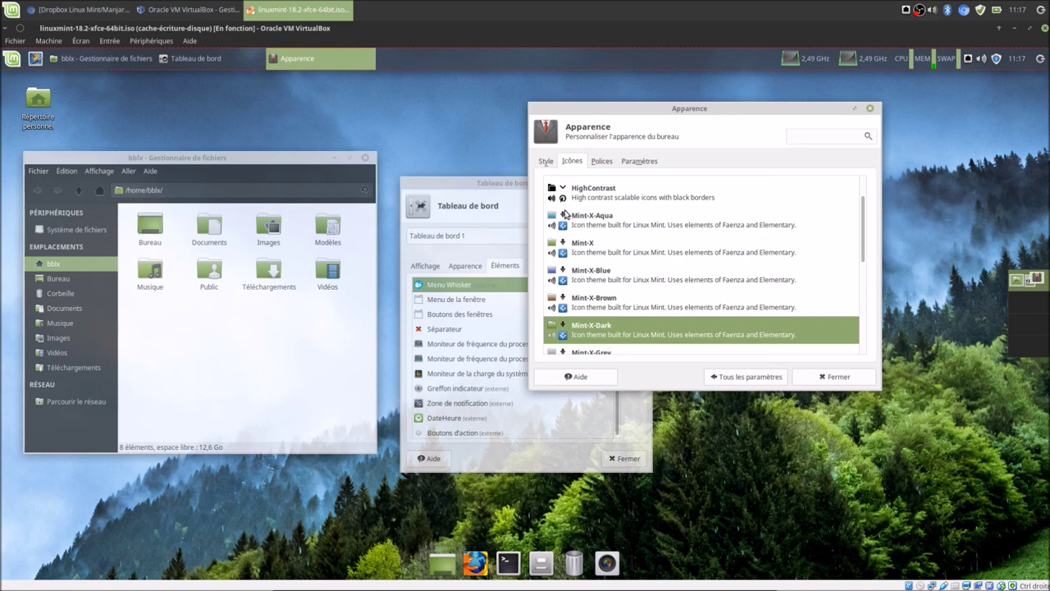
Look through the remaining icon themes and change the desktop style to Mint-Y-Dark.
{"action": "scroll", "coordinate": [605, 274], "scroll_direction": "down", "scroll_amount": 1}
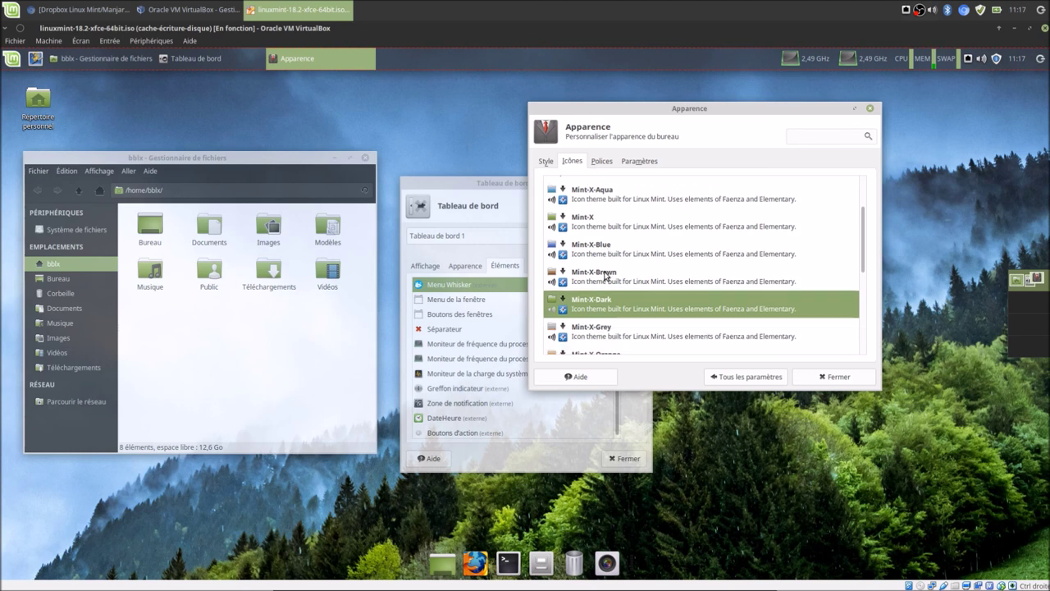
{"action": "scroll", "coordinate": [624, 285], "scroll_direction": "down", "scroll_amount": 3}
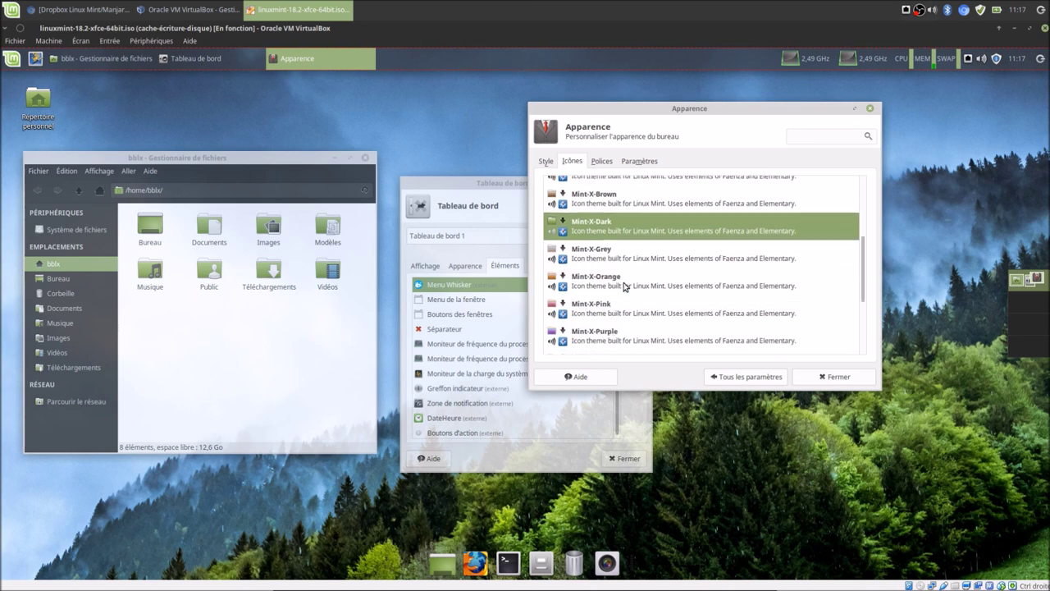
{"action": "left_click", "coordinate": [546, 162]}
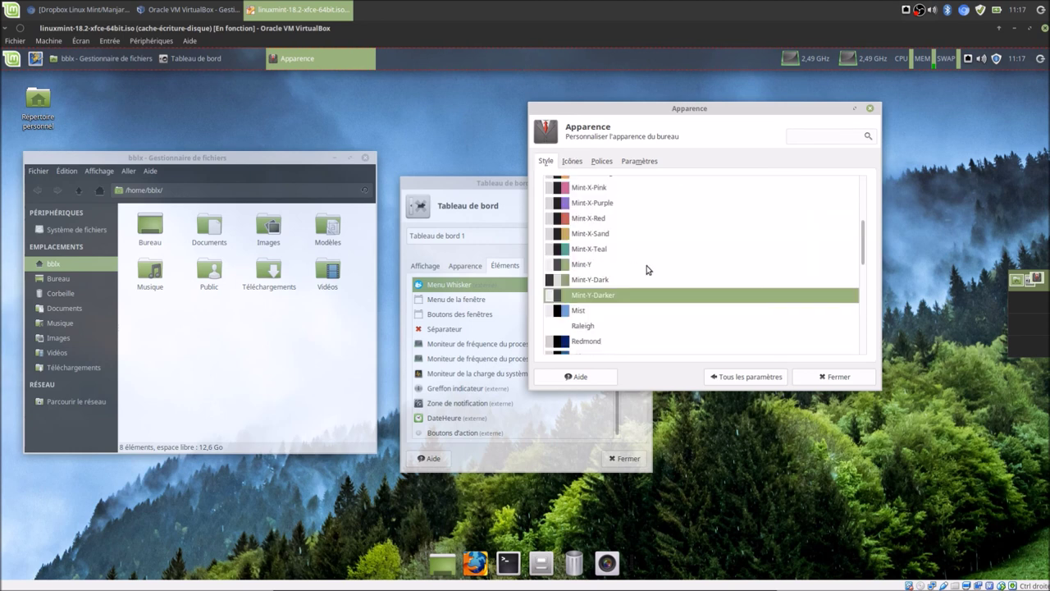
{"action": "left_click", "coordinate": [599, 280]}
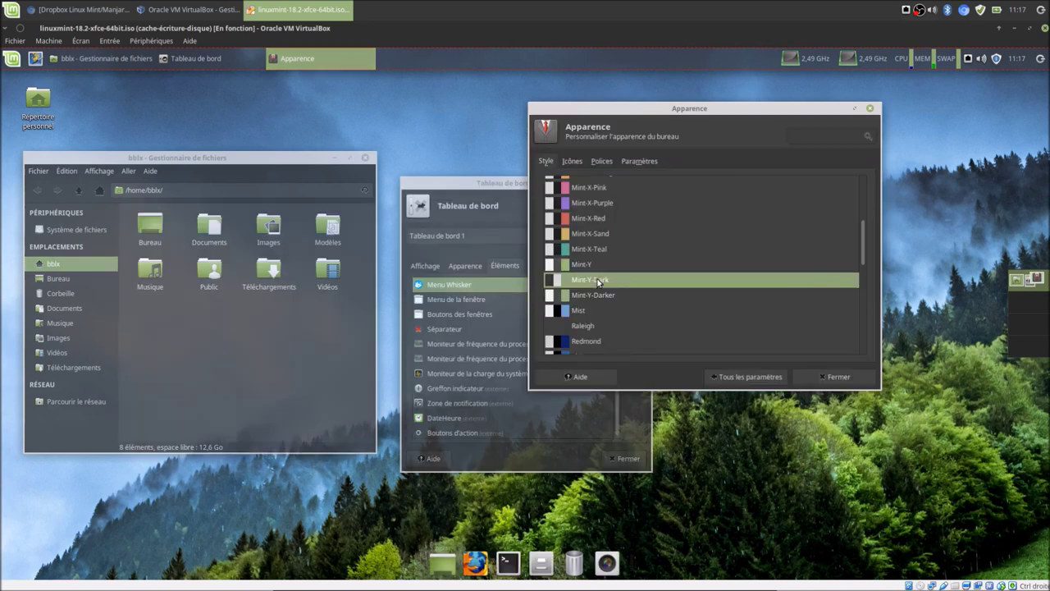
Open the window manager settings from the full settings list and set the window theme to Mint-Y-Dark.
{"action": "left_click_drag", "start_coordinate": [673, 110], "coordinate": [693, 136]}
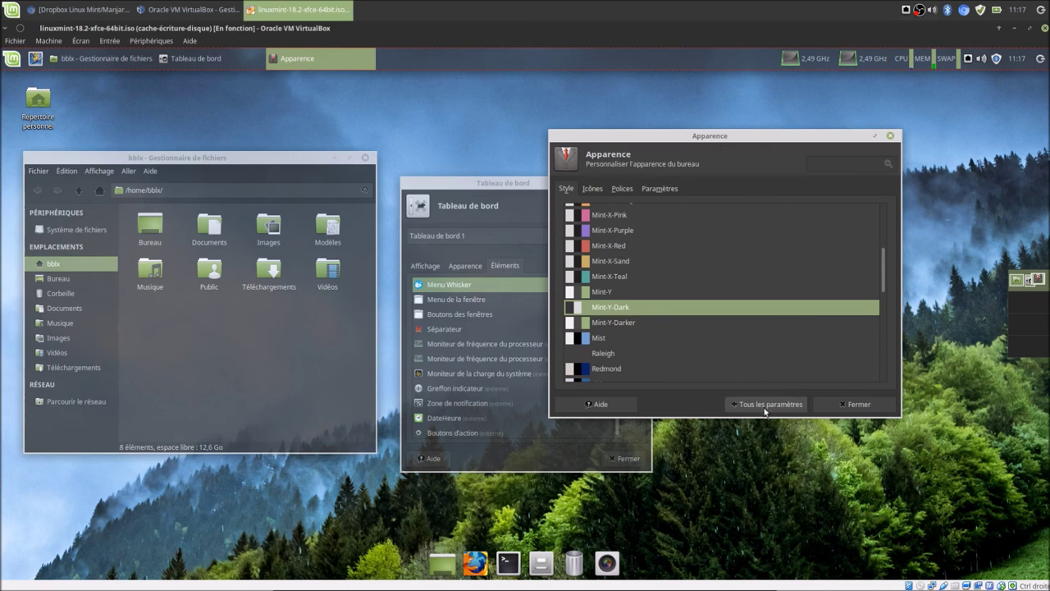
{"action": "left_click", "coordinate": [592, 190]}
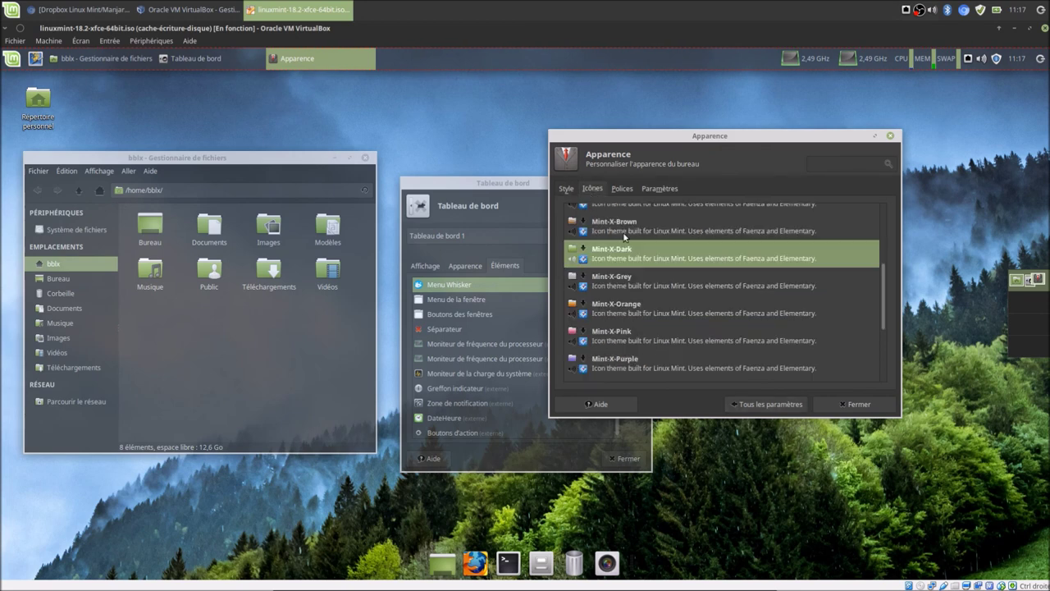
{"action": "left_click", "coordinate": [768, 403]}
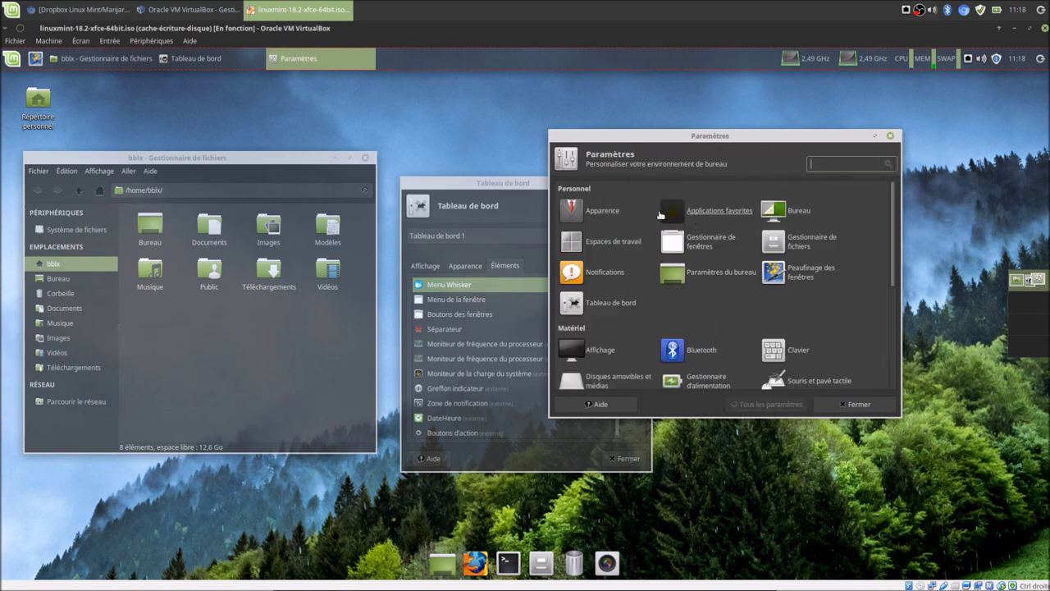
{"action": "left_click", "coordinate": [700, 247]}
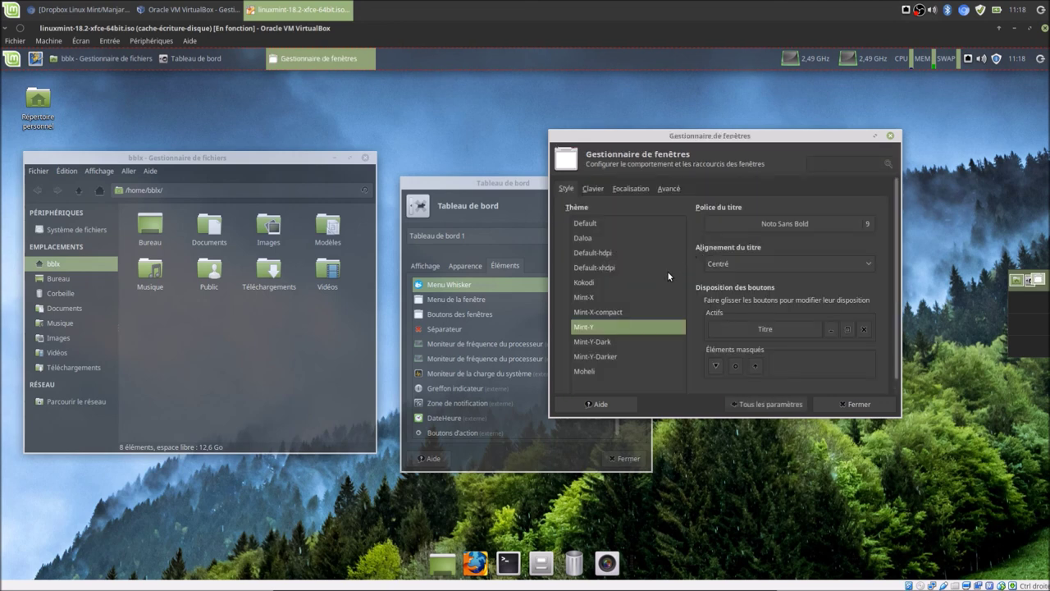
{"action": "left_click", "coordinate": [608, 342]}
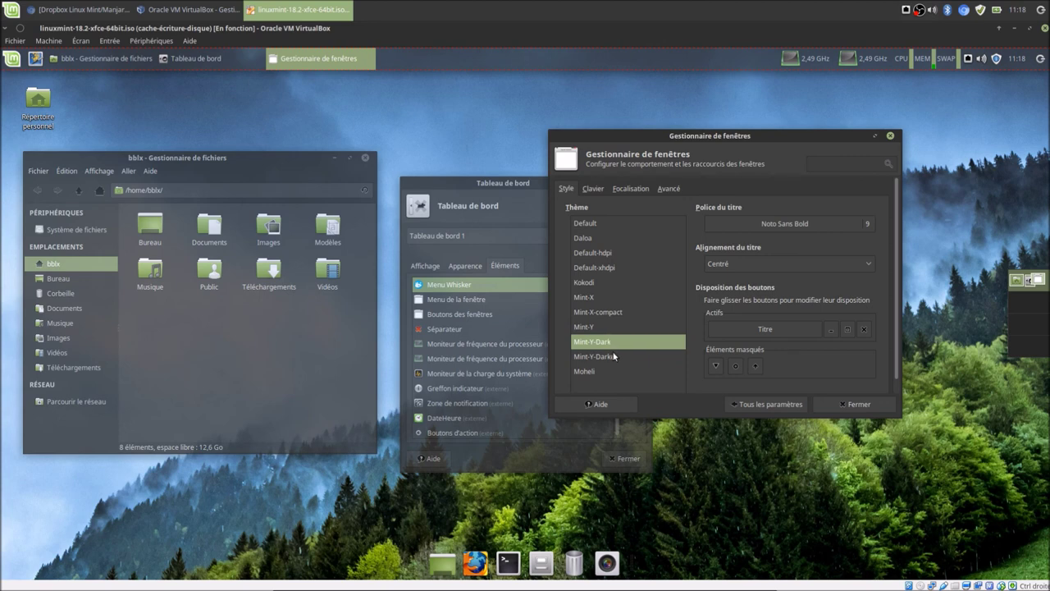
{"action": "left_click", "coordinate": [597, 357]}
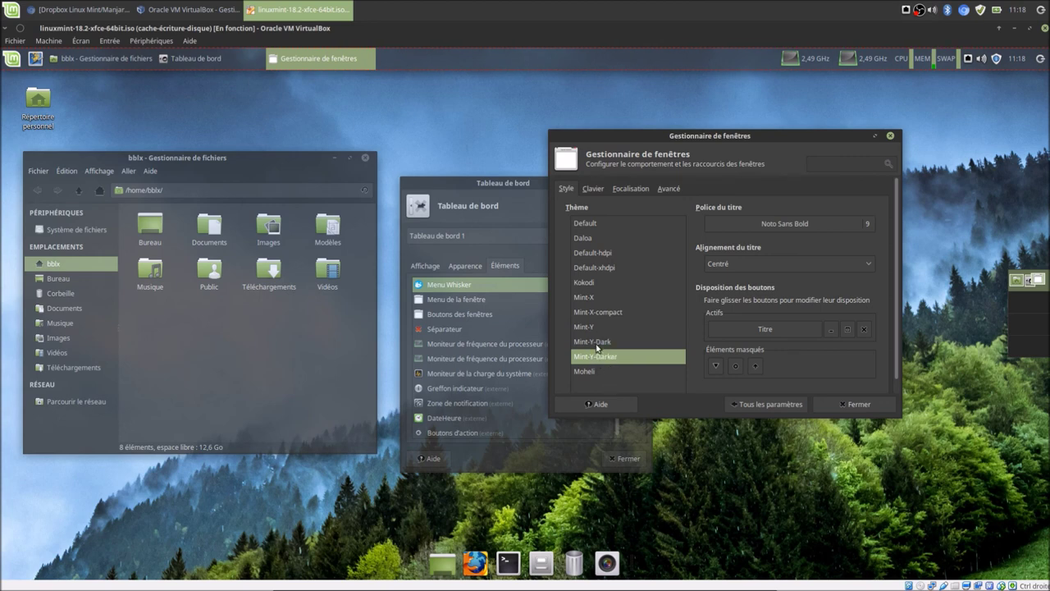
{"action": "left_click", "coordinate": [599, 342]}
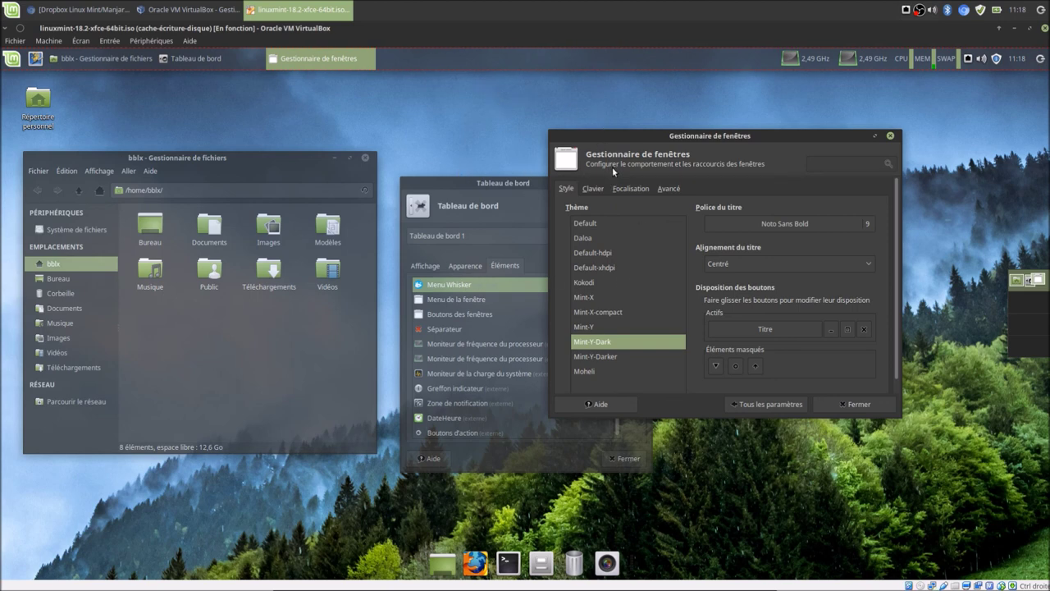
Switch the desktop wallpaper folder to backgrounds/linuxmint and set its second image, the dark one with the tilted metallic logo, as wallpaper.
{"action": "right_click", "coordinate": [395, 103]}
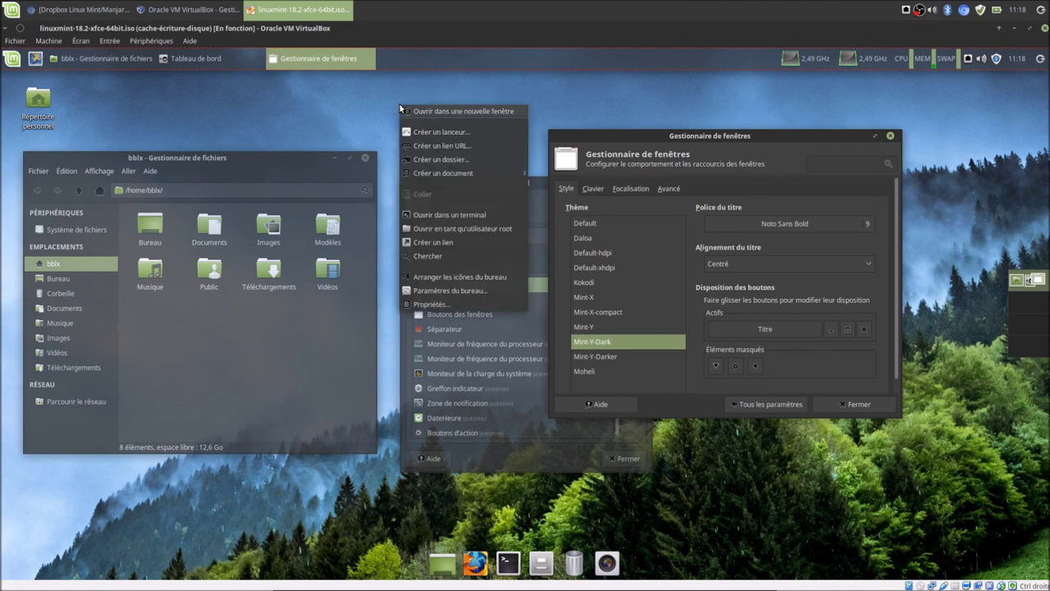
{"action": "left_click", "coordinate": [480, 291]}
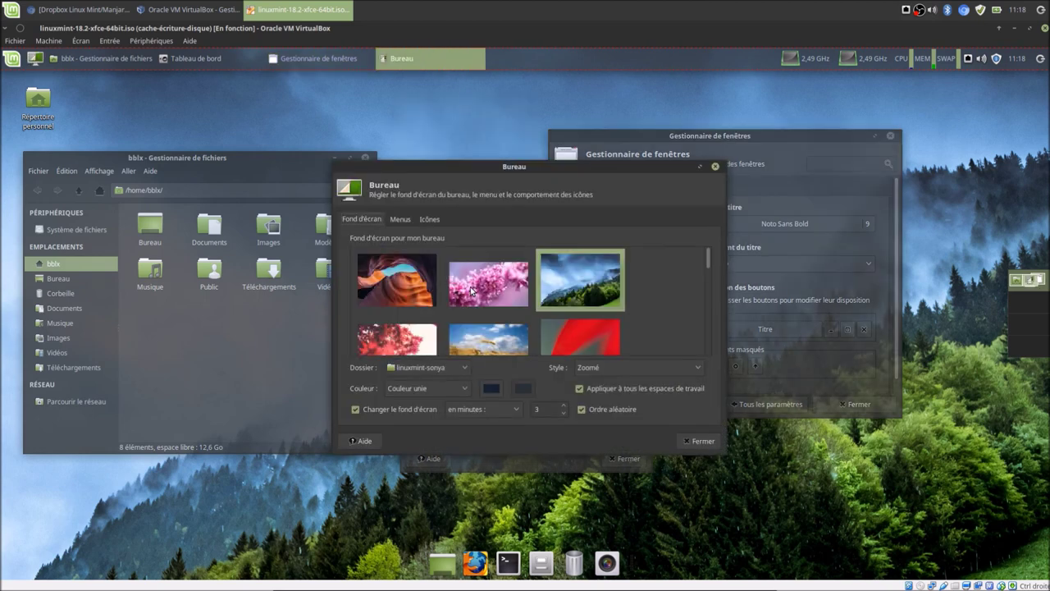
{"action": "left_click", "coordinate": [437, 370]}
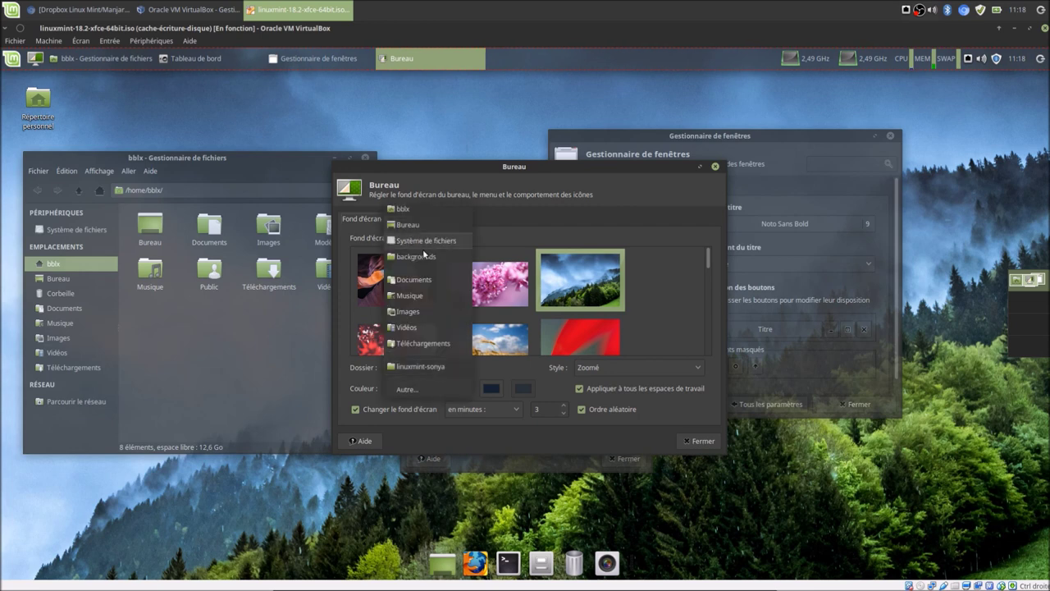
{"action": "left_click", "coordinate": [416, 385]}
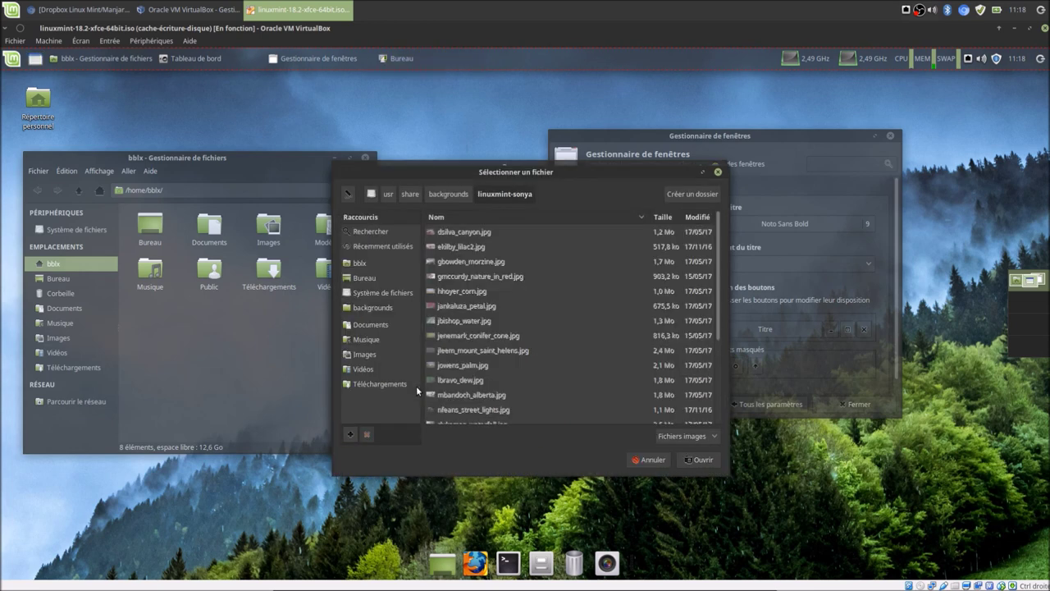
{"action": "left_click", "coordinate": [457, 194]}
{"action": "double_click", "coordinate": [457, 230]}
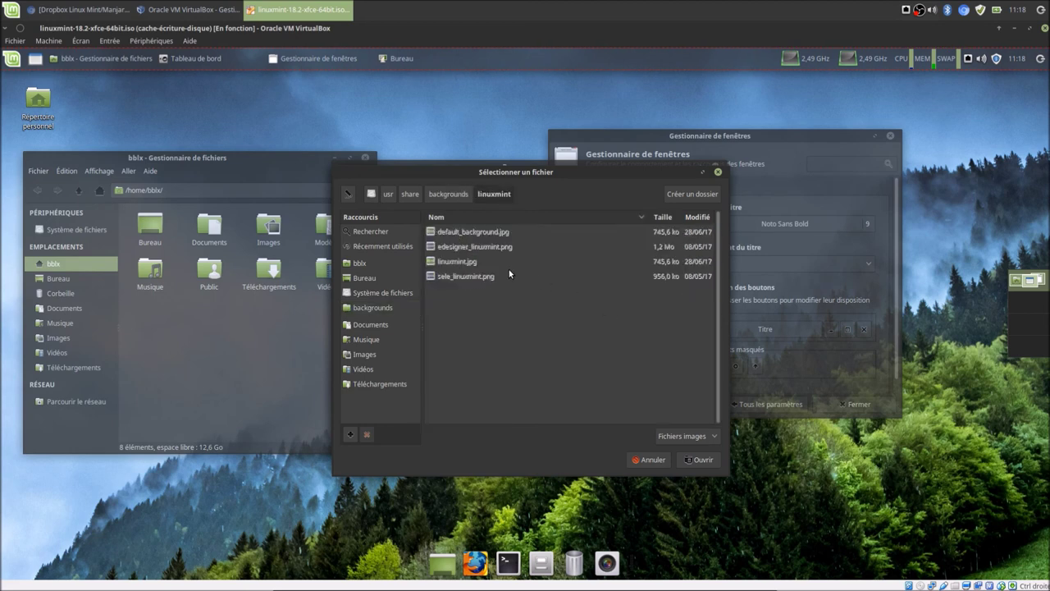
{"action": "left_click", "coordinate": [698, 460]}
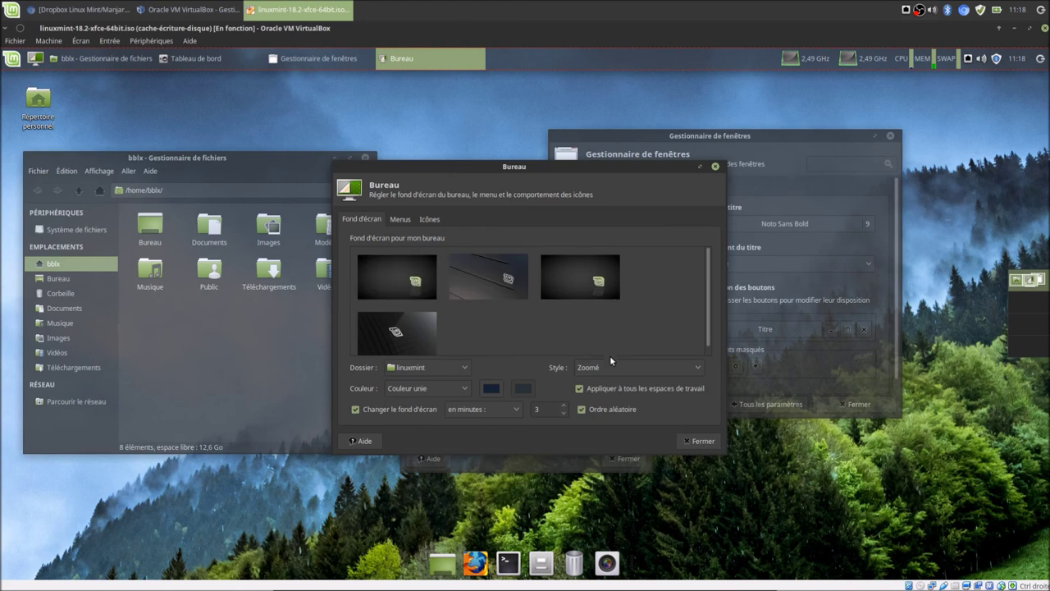
{"action": "left_click", "coordinate": [516, 284]}
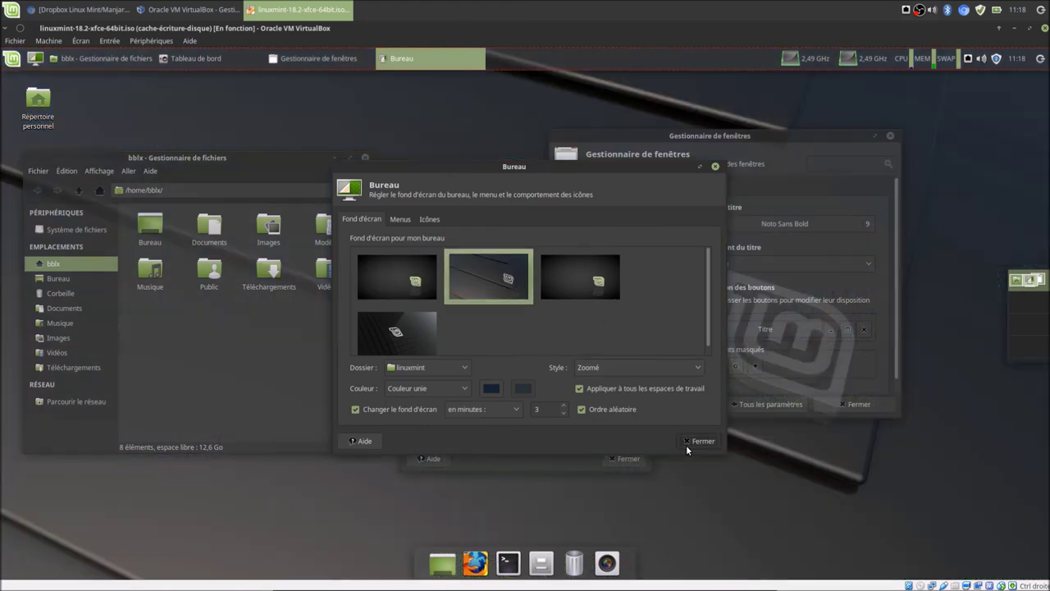
{"action": "left_click", "coordinate": [698, 441]}
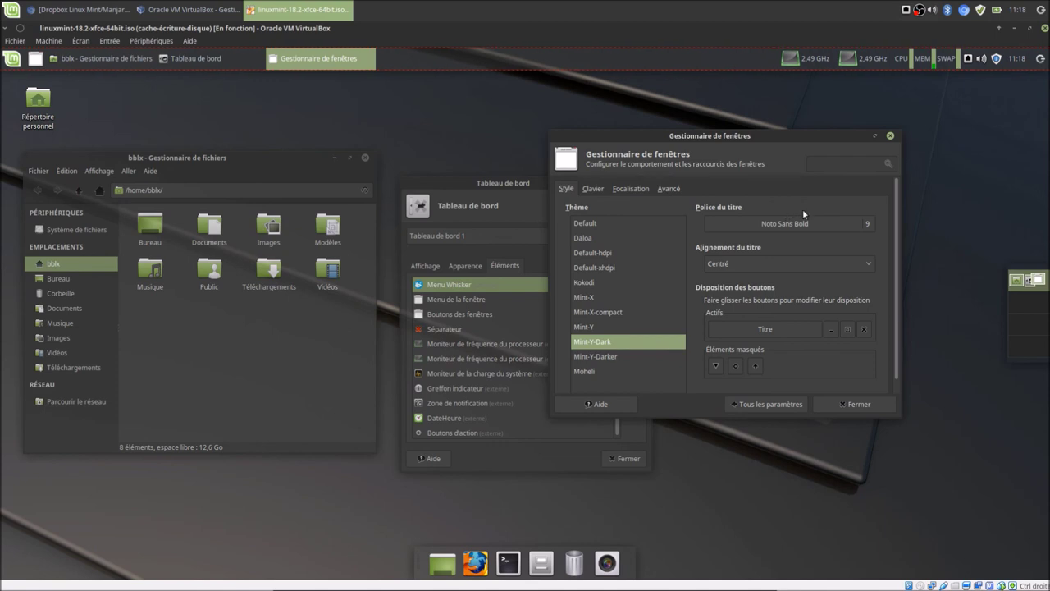
Close the window manager settings and disable the display compositor in the window tweaks (Peaufinage des fenêtres).
{"action": "mouse_move", "coordinate": [801, 139]}
{"action": "left_mouse_down"}
{"action": "mouse_move", "coordinate": [755, 132]}
{"action": "mouse_move", "coordinate": [809, 149]}
{"action": "left_mouse_up"}
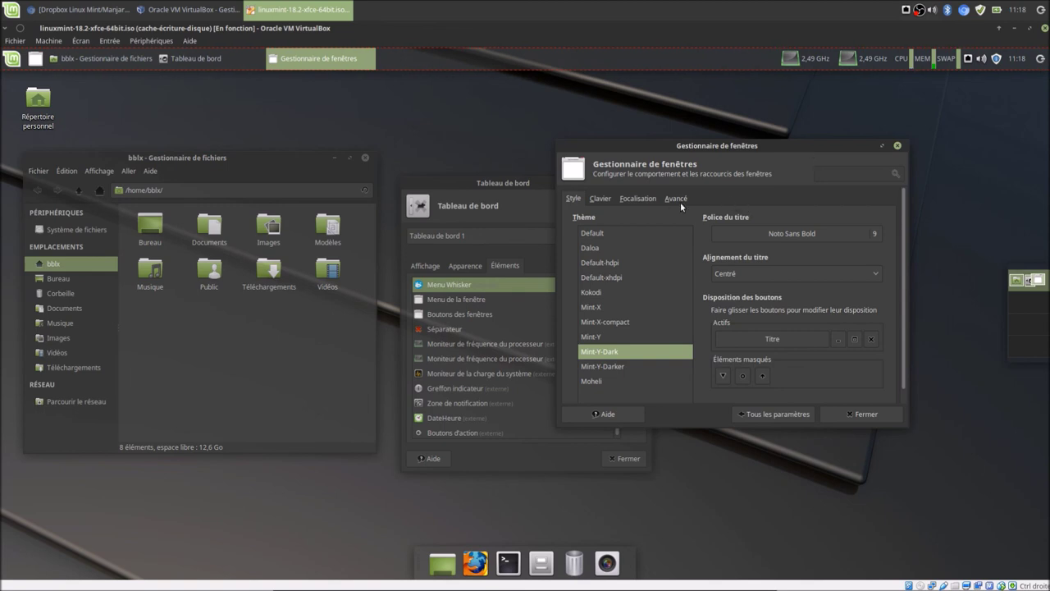
{"action": "left_click", "coordinate": [838, 410]}
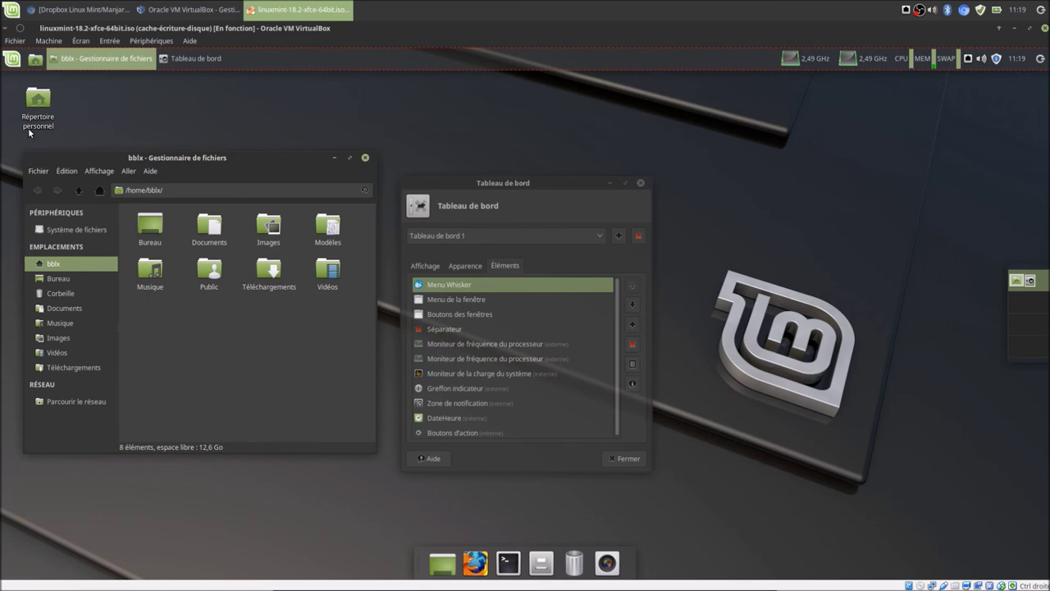
{"action": "left_click", "coordinate": [13, 59]}
{"action": "left_click", "coordinate": [137, 332]}
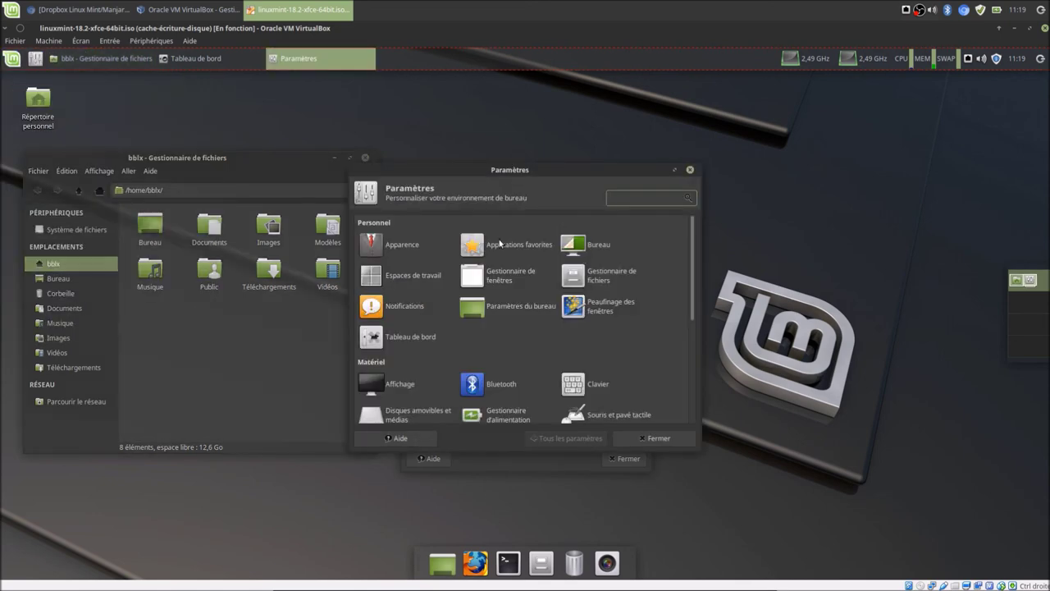
{"action": "left_click", "coordinate": [604, 305]}
{"action": "left_click", "coordinate": [601, 222]}
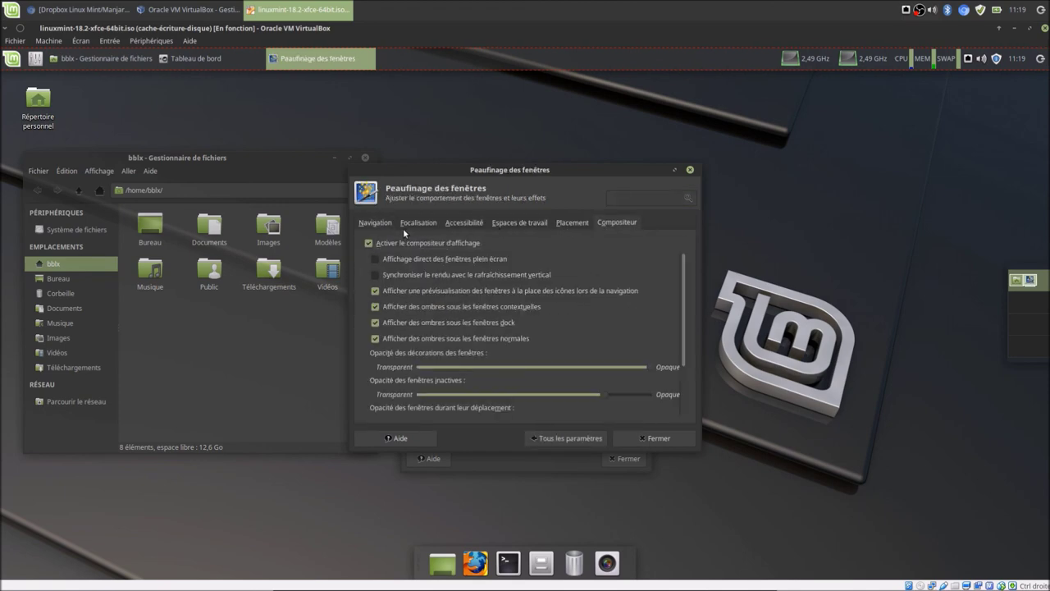
{"action": "left_click", "coordinate": [367, 243]}
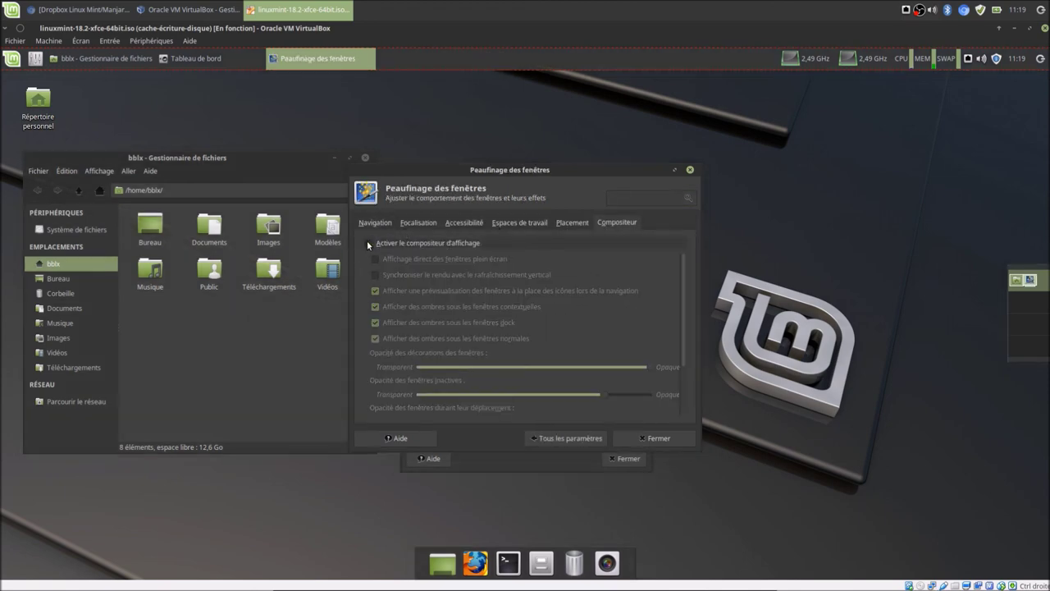
{"action": "left_click", "coordinate": [678, 441]}
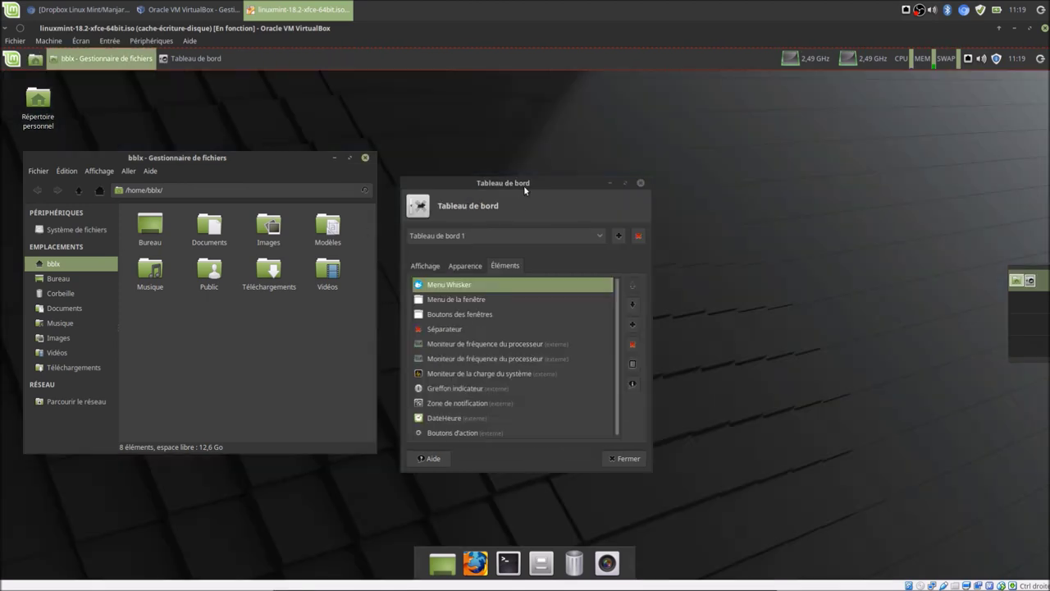
Move the panel settings and file manager windows to test them without compositing, and close both.
{"action": "left_click_drag", "start_coordinate": [523, 185], "coordinate": [611, 154]}
{"action": "left_click_drag", "start_coordinate": [312, 159], "coordinate": [383, 159]}
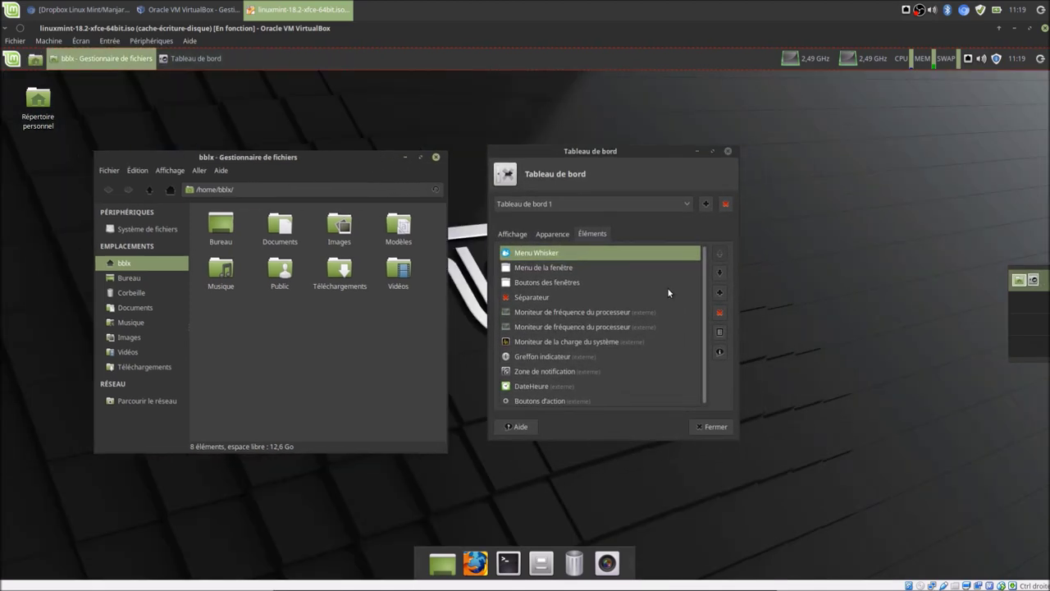
{"action": "left_click", "coordinate": [703, 429]}
{"action": "left_click", "coordinate": [435, 158]}
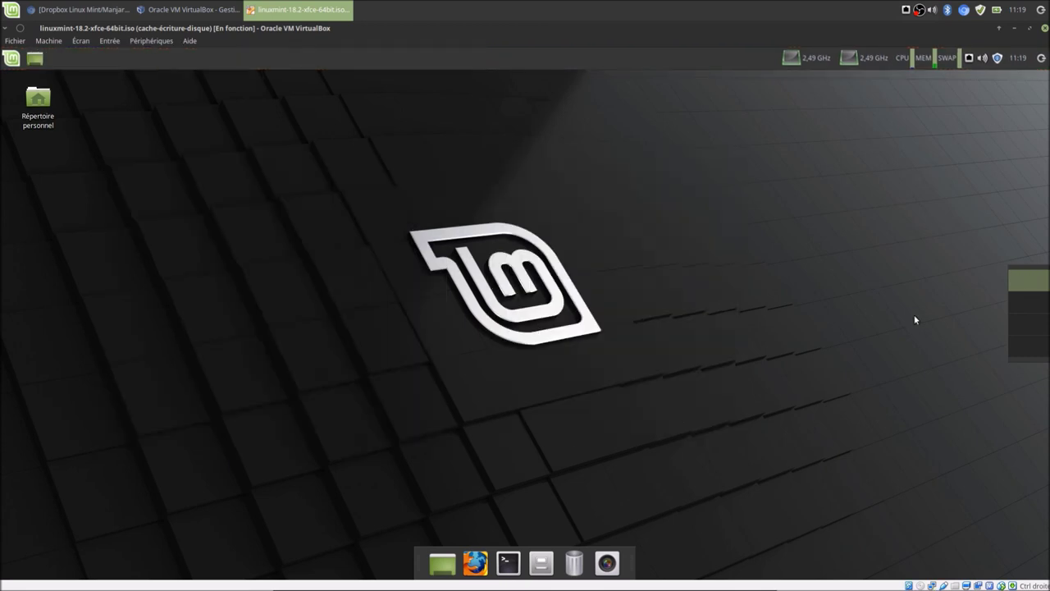
Cycle through the workspaces on the cleared desktop, return to the first one and release the pointer from the virtual machine.
{"action": "scroll", "coordinate": [1027, 328], "scroll_direction": "down", "scroll_amount": 3}
{"action": "scroll", "coordinate": [1026, 351], "scroll_direction": "up", "scroll_amount": 3}
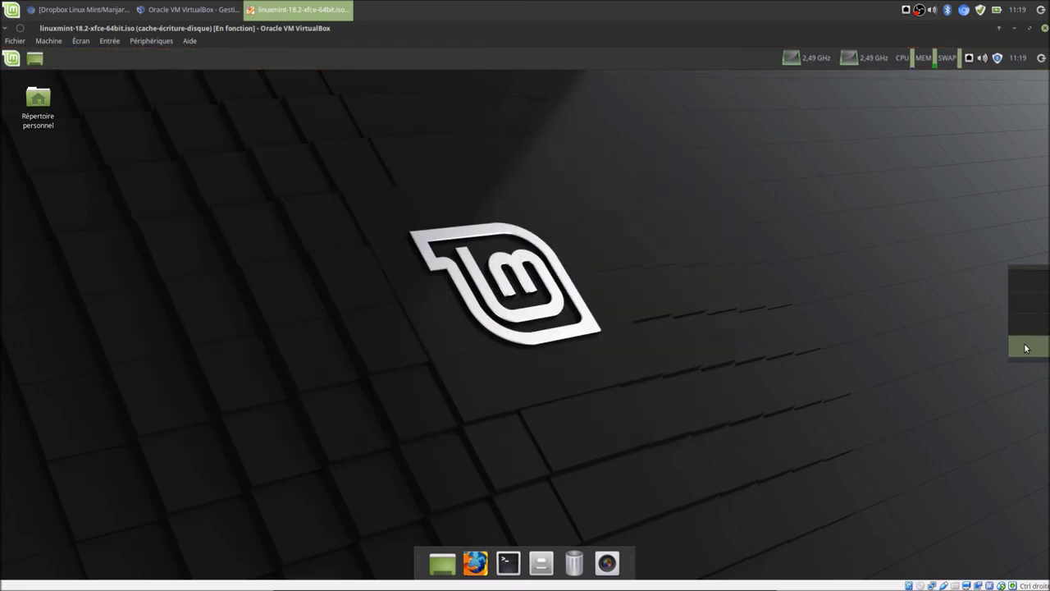
{"action": "left_click_drag", "start_coordinate": [320, 177], "coordinate": [807, 467]}
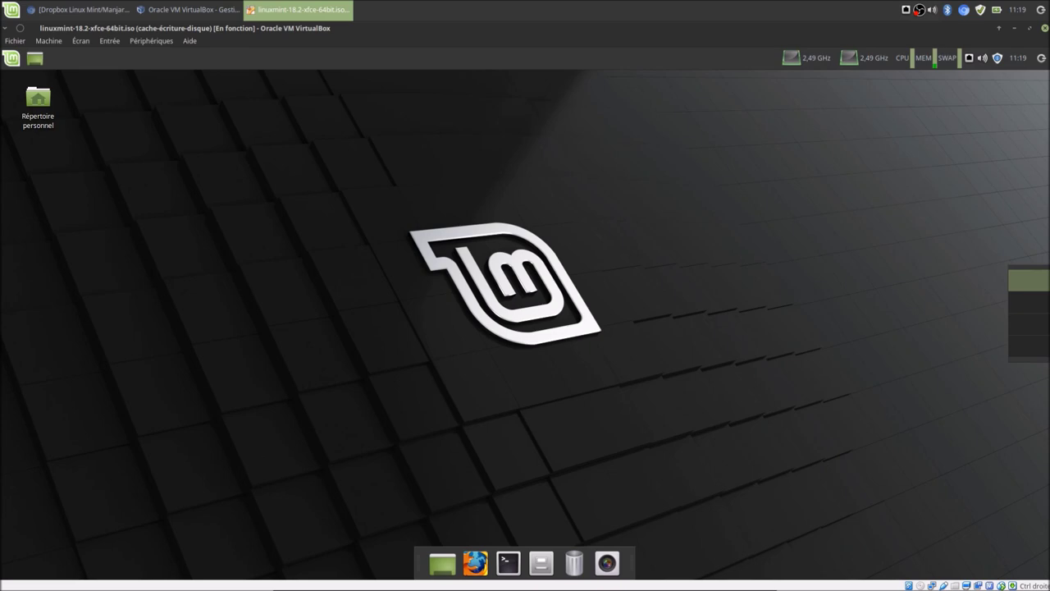
{"action": "key", "text": "Control_R"}
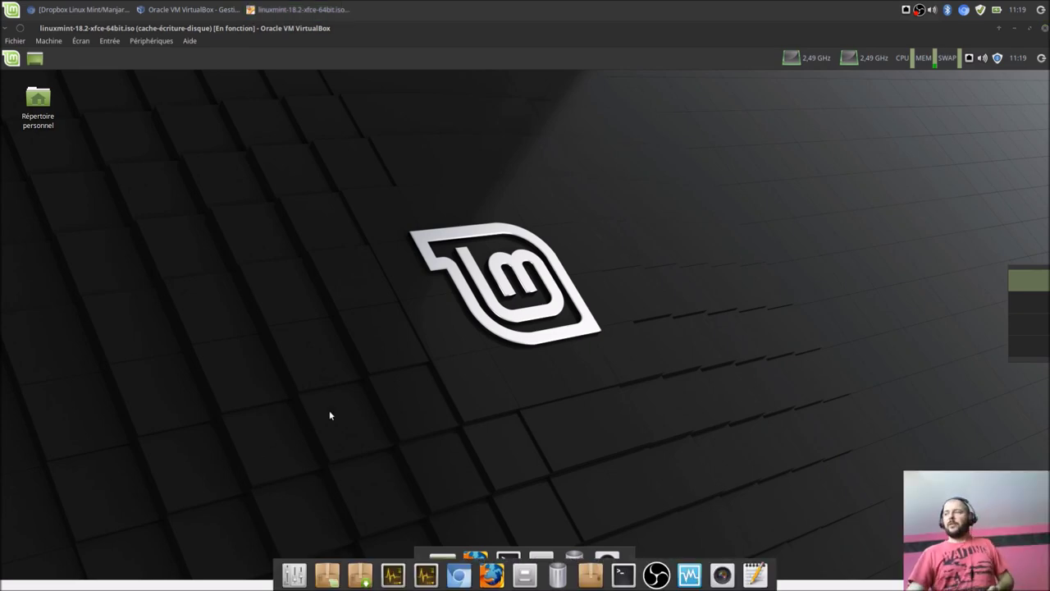